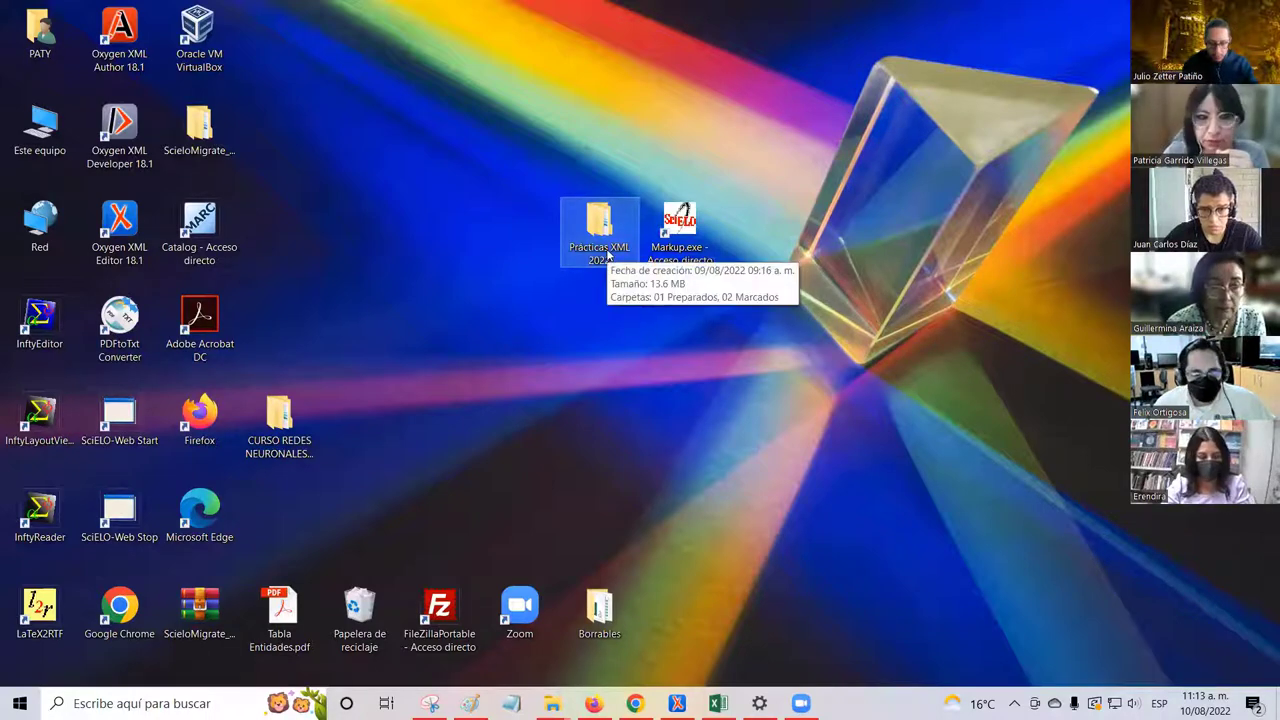
- Open the Prácticas XML 2022 folder on the desktop and review its 01 Preparados and 02 Marcados subfolders
double_click(604, 232)
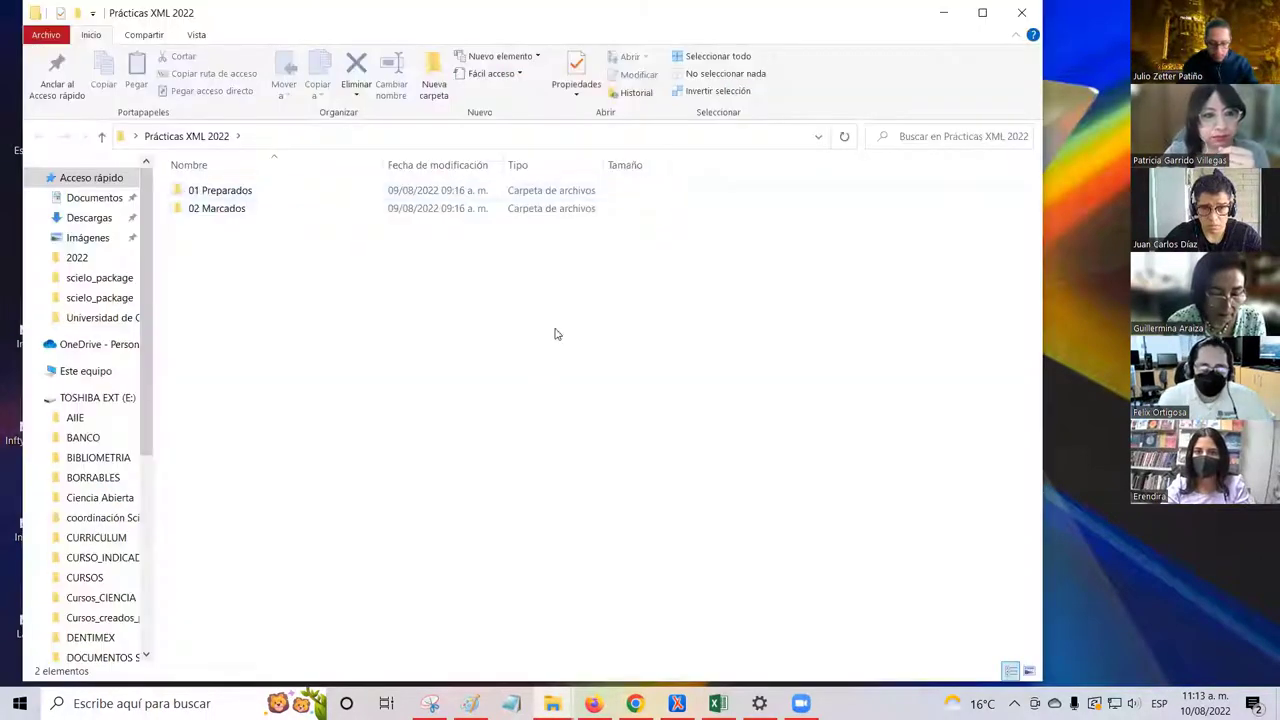
left_click(202, 193)
left_click(222, 210)
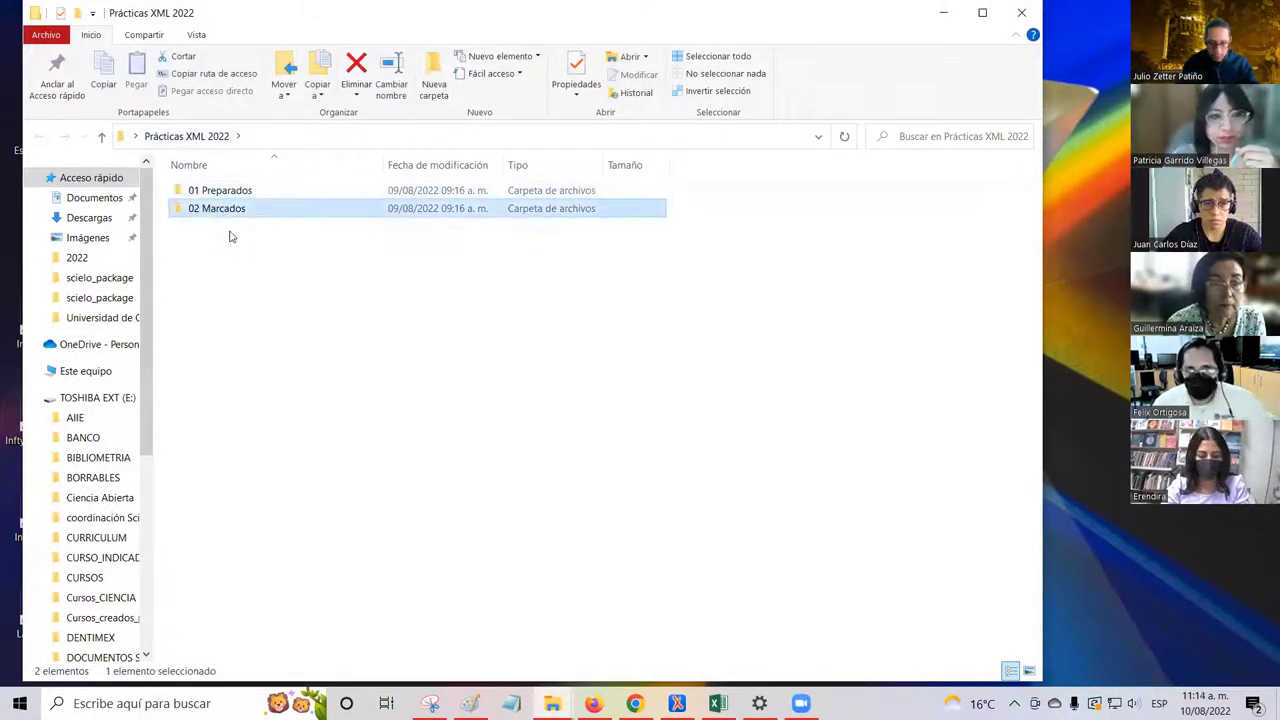
left_click(247, 198)
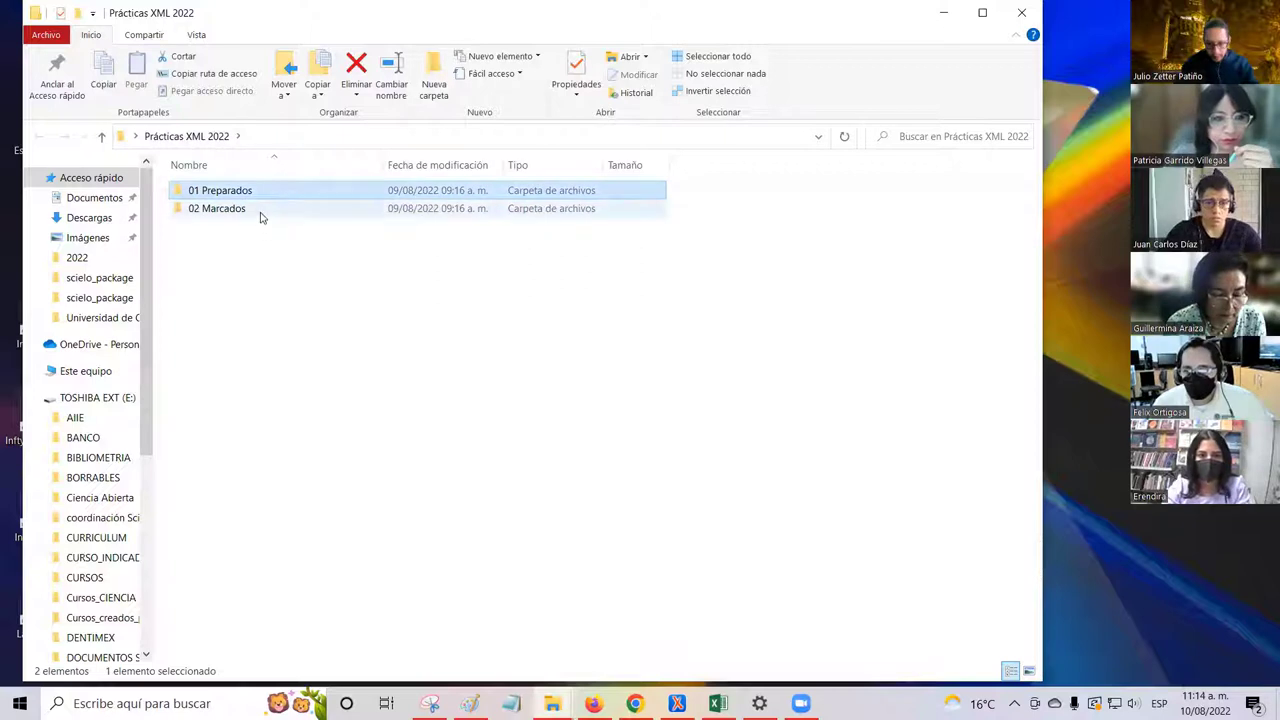
left_click(260, 211)
left_click(267, 243)
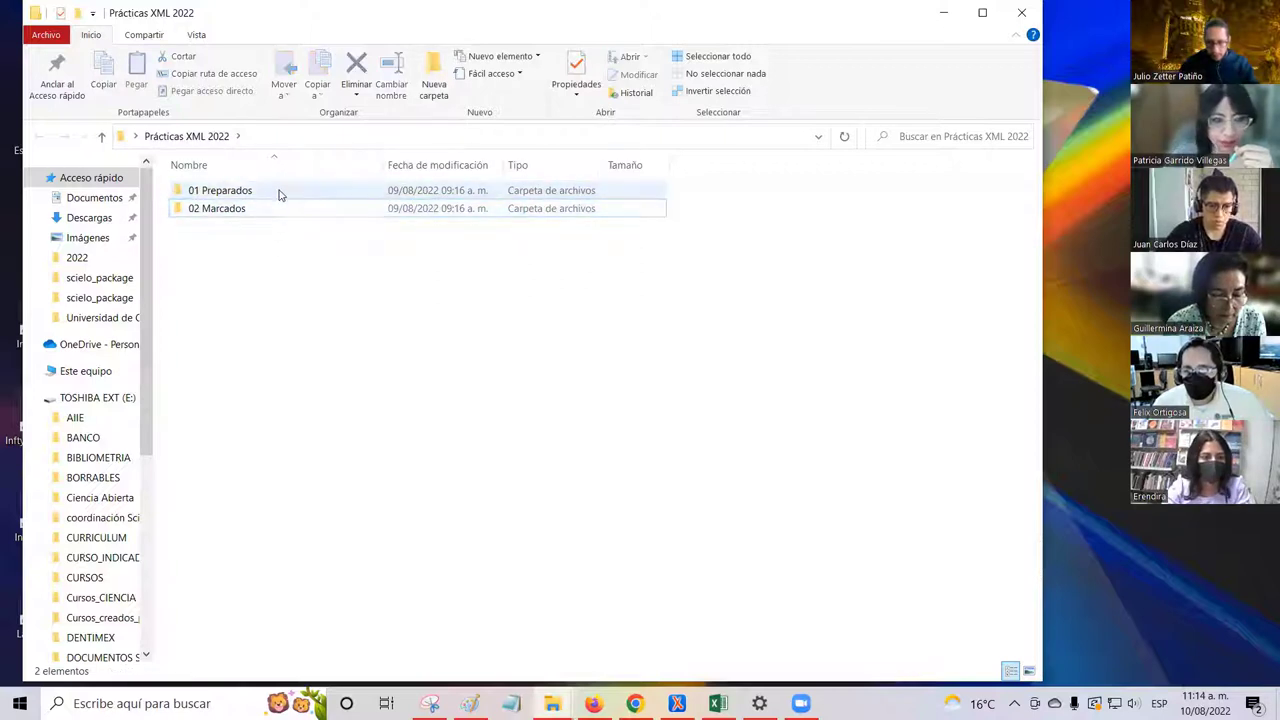
left_click(277, 194)
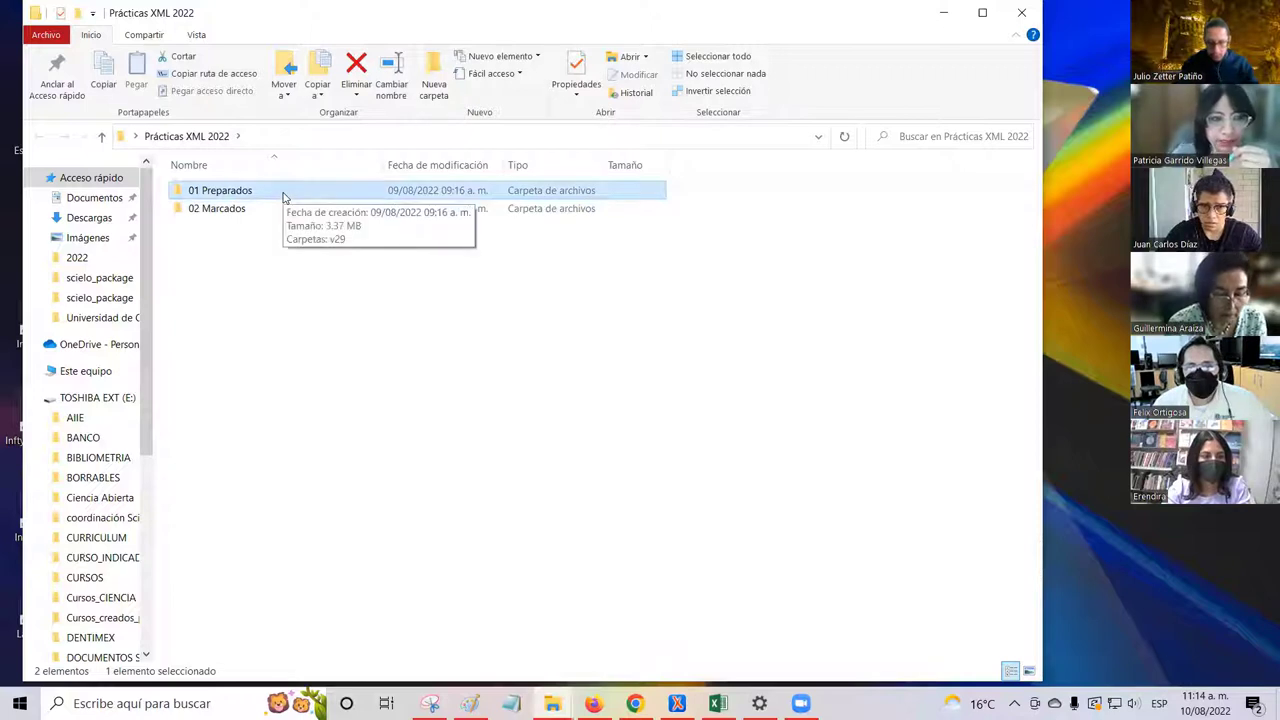
- Copy the v29 folder from the 01 Preparados folder
double_click(282, 196)
left_click(190, 136)
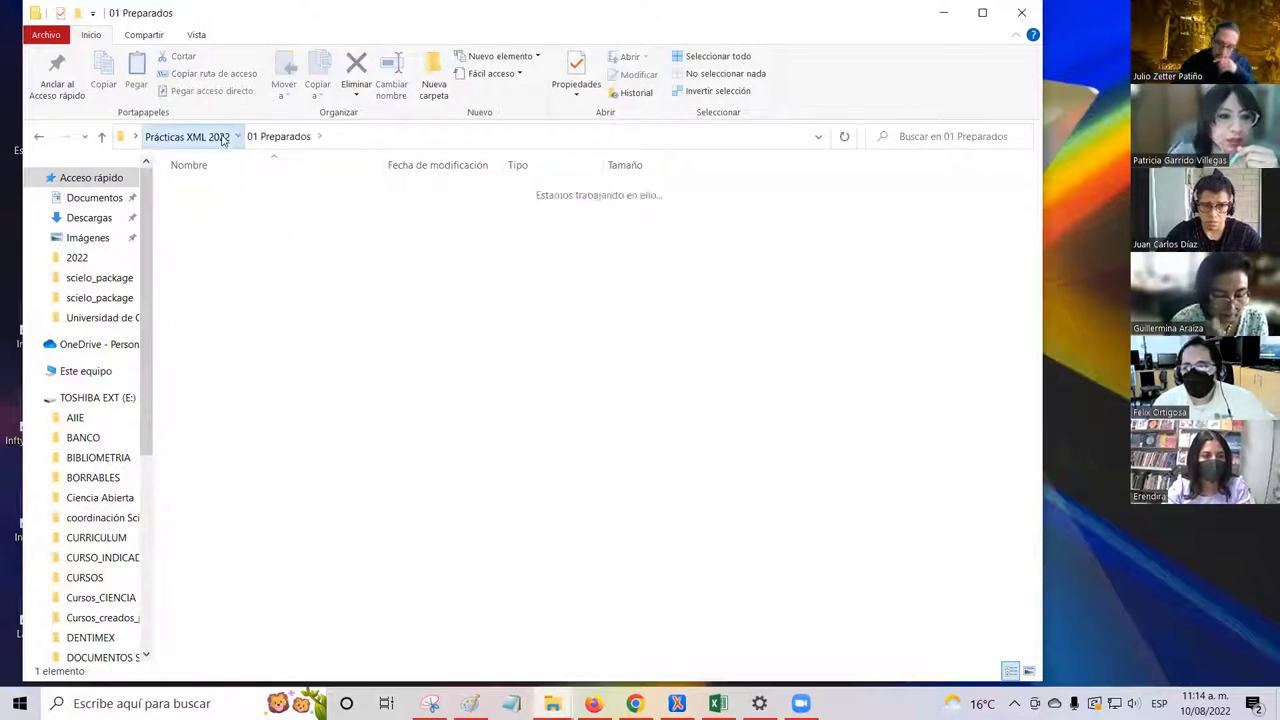
double_click(250, 194)
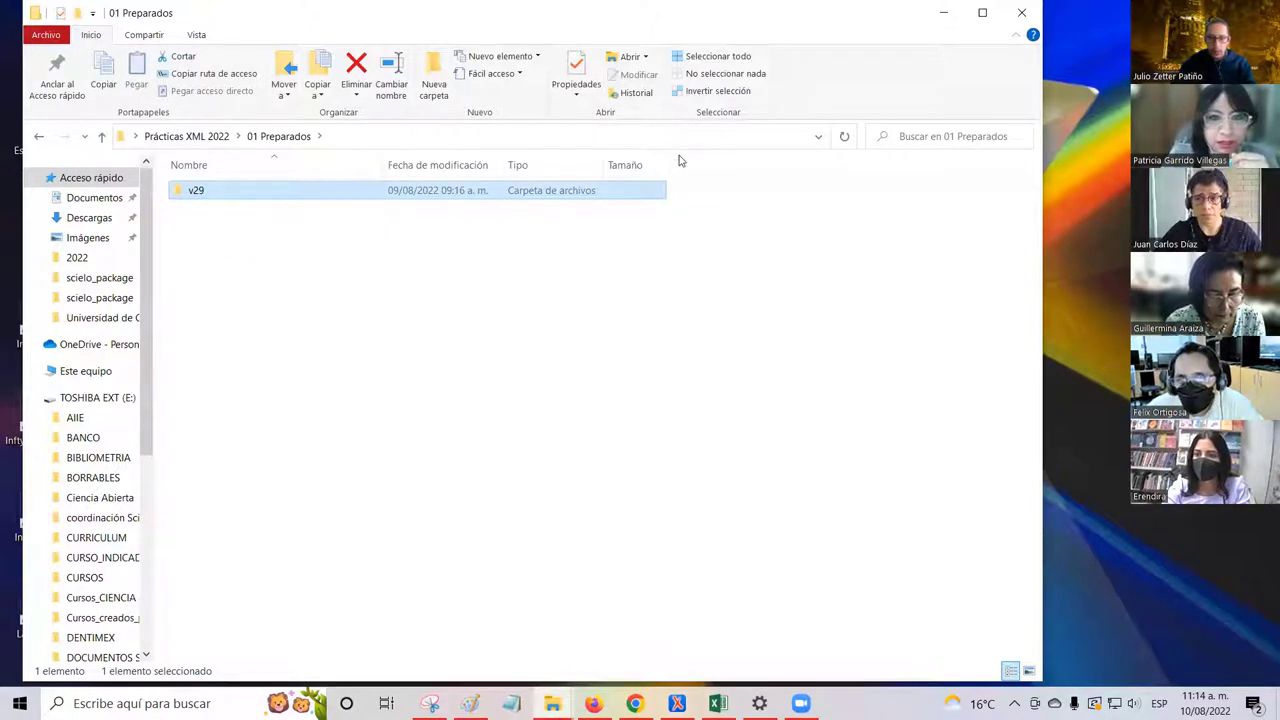
right_click(271, 197)
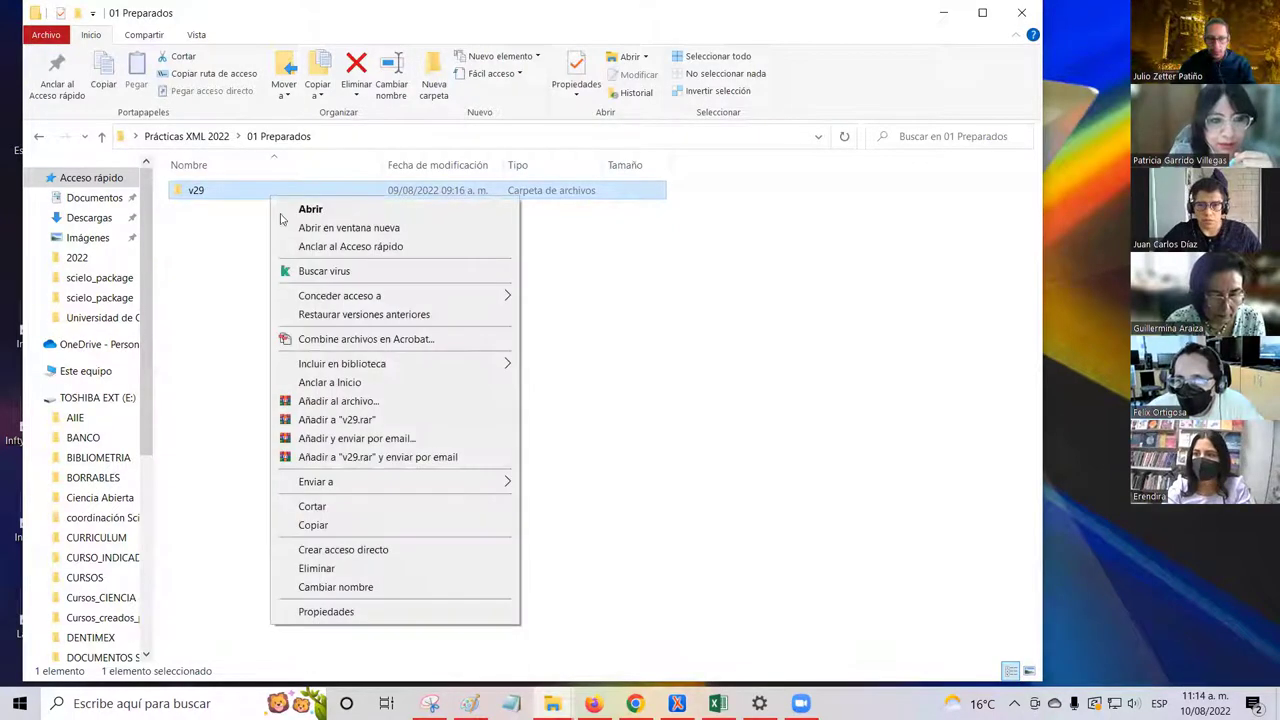
left_click(390, 527)
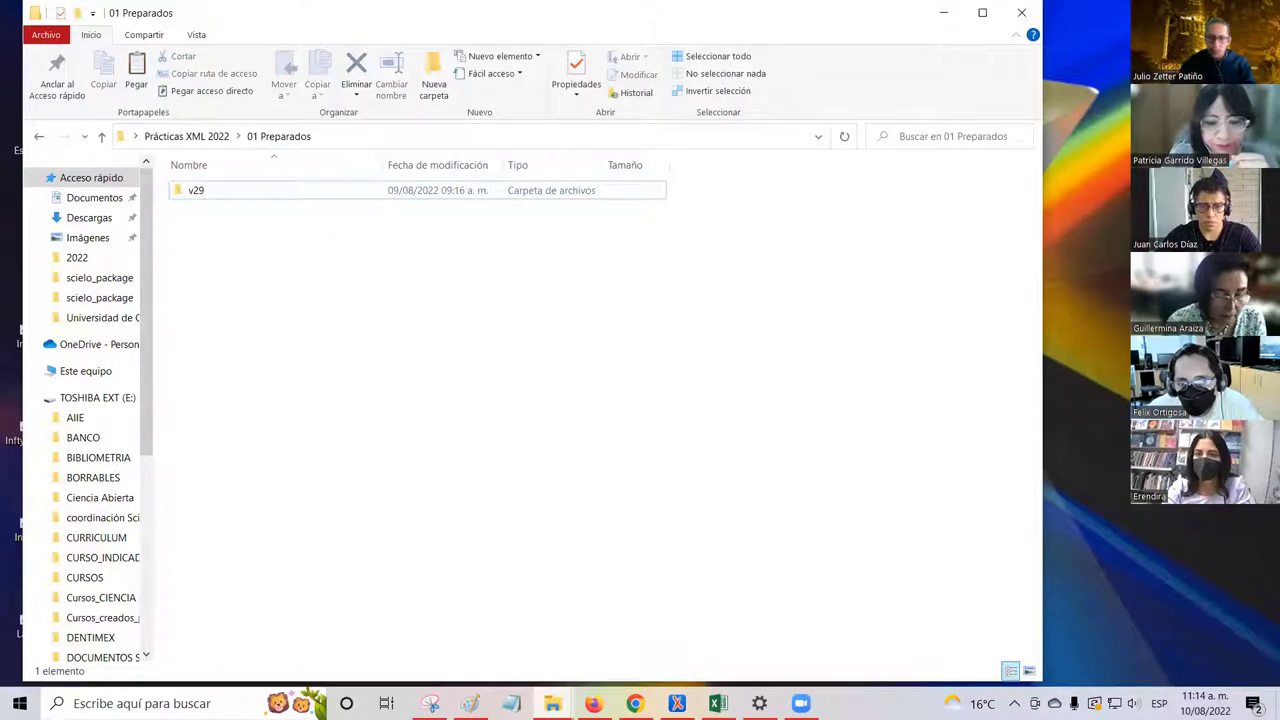
- Go to the C:\SciELO\serial folder in the other File Explorer window, starting from Este equipo
mouse_move(552, 703)
left_click(120, 651)
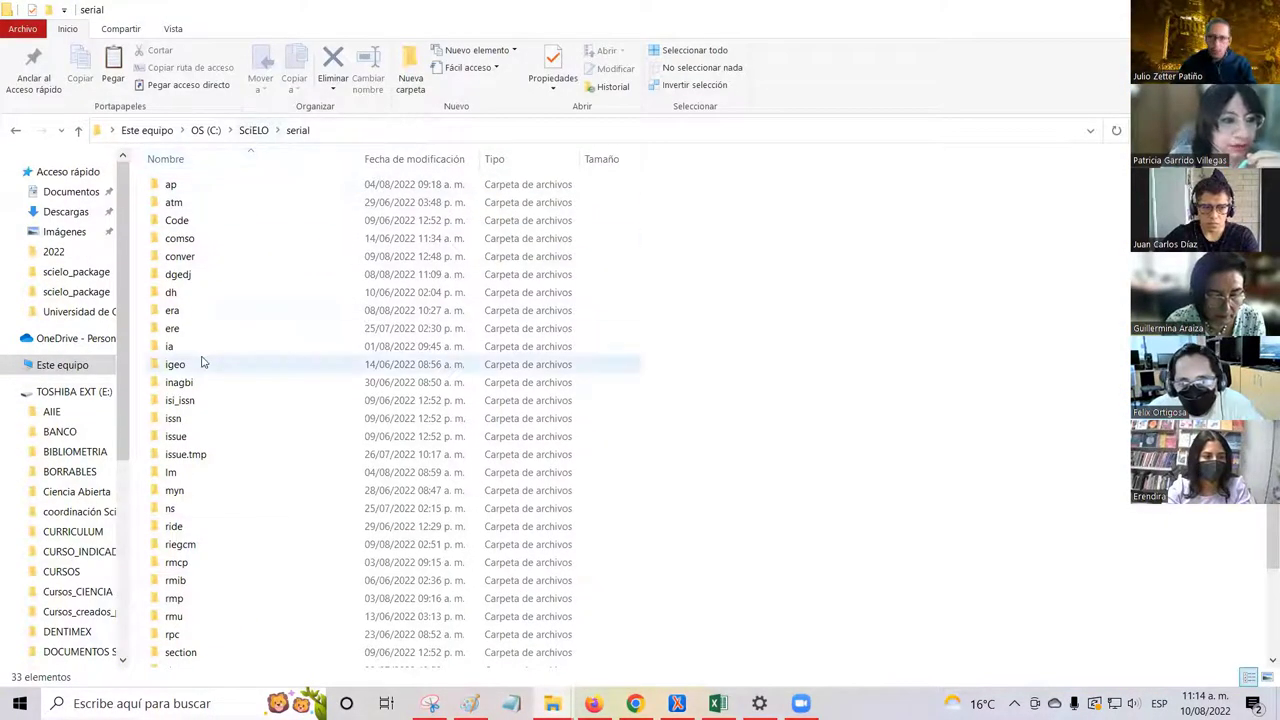
left_click(62, 366)
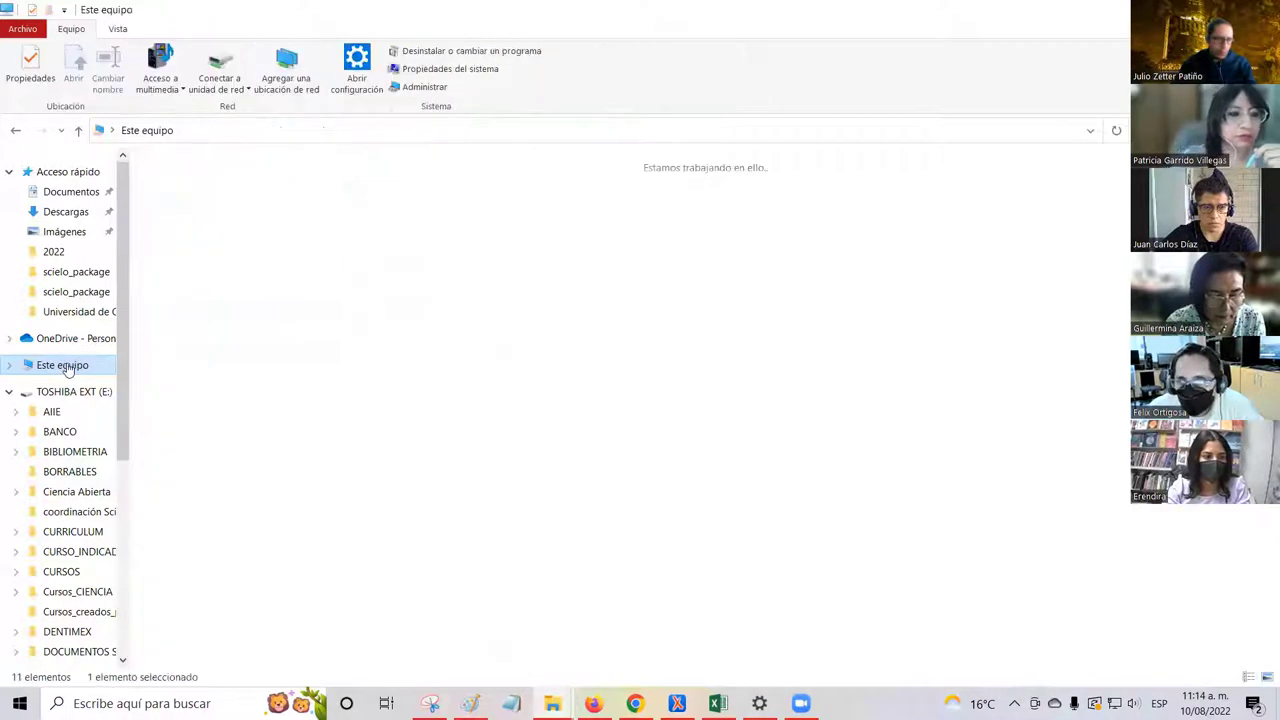
left_click(235, 320)
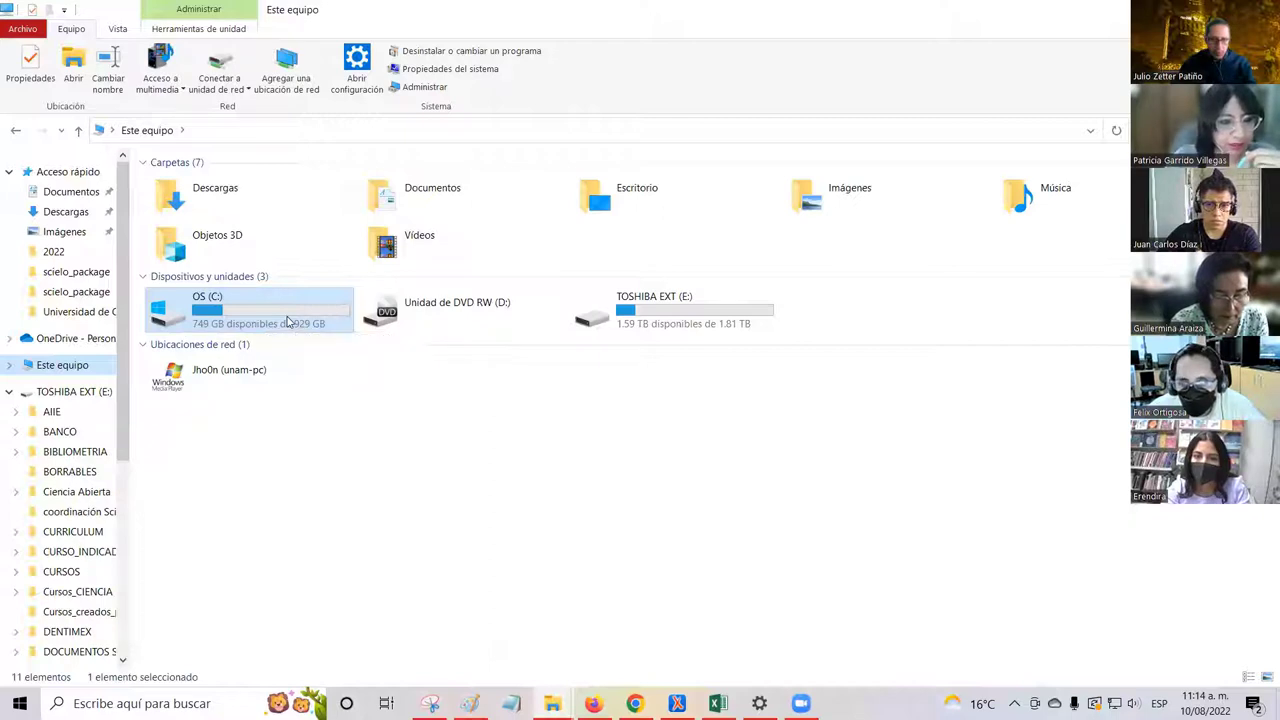
double_click(288, 318)
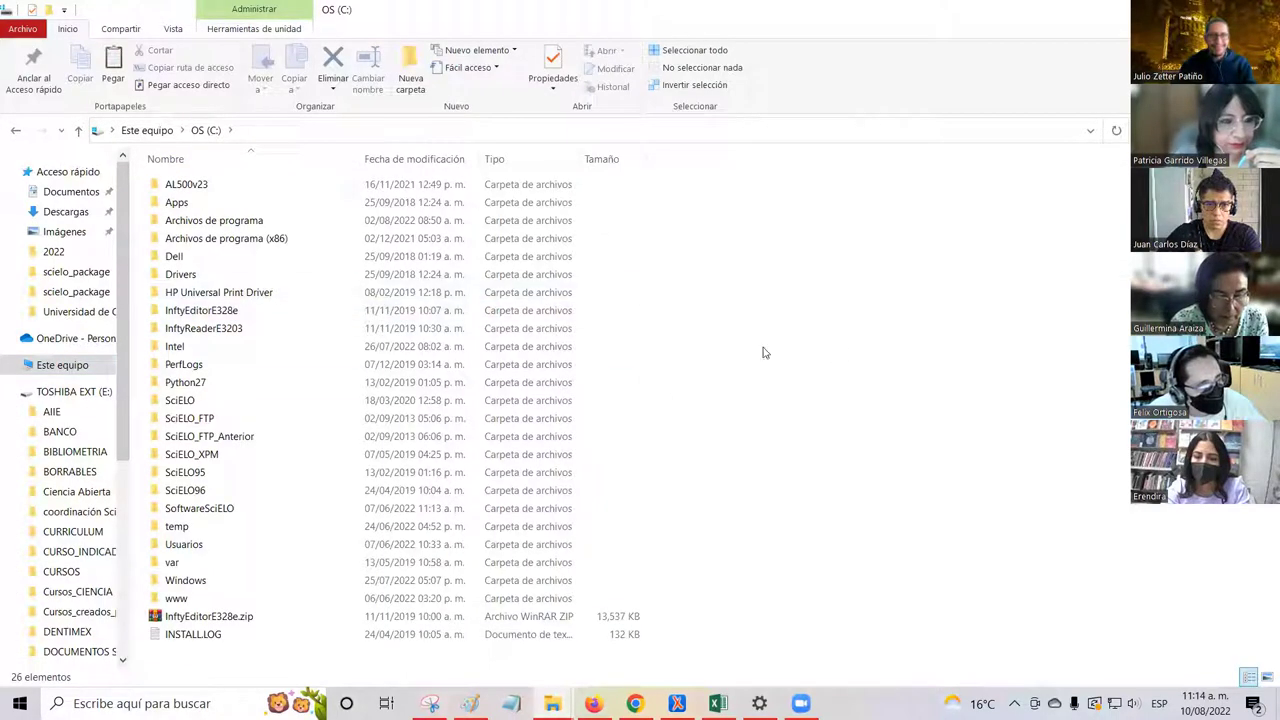
left_click(231, 405)
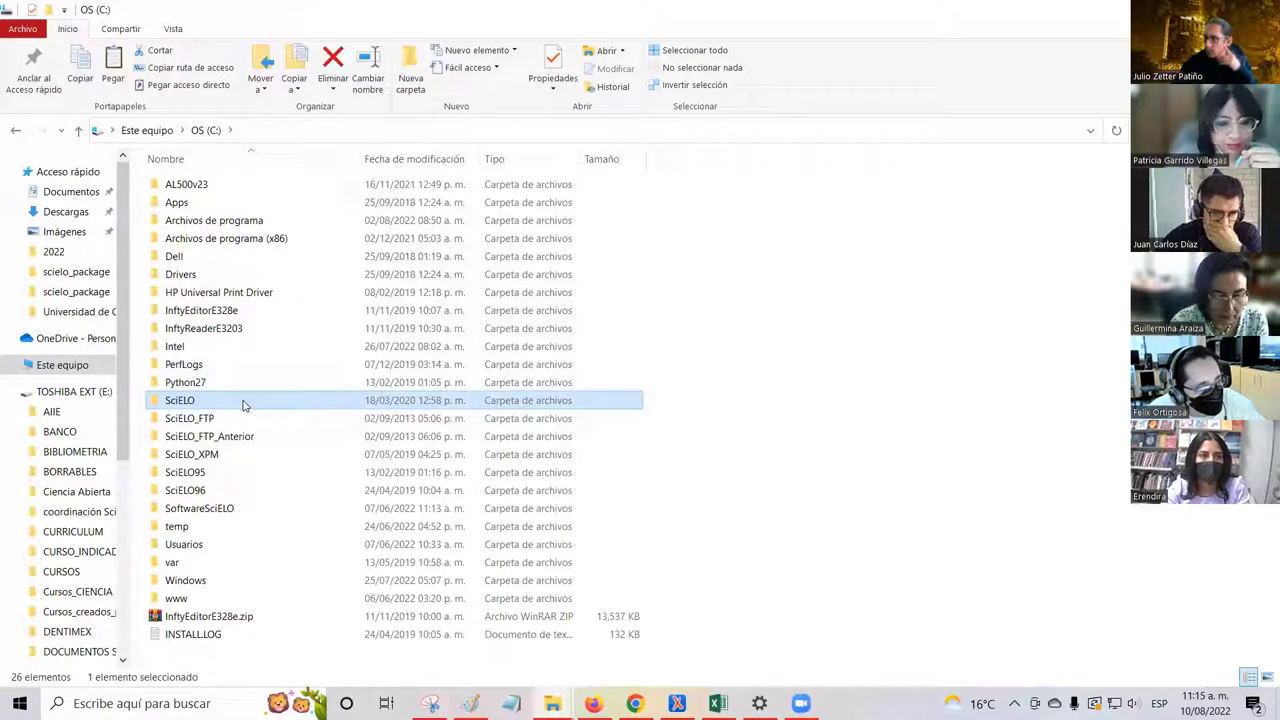
double_click(243, 404)
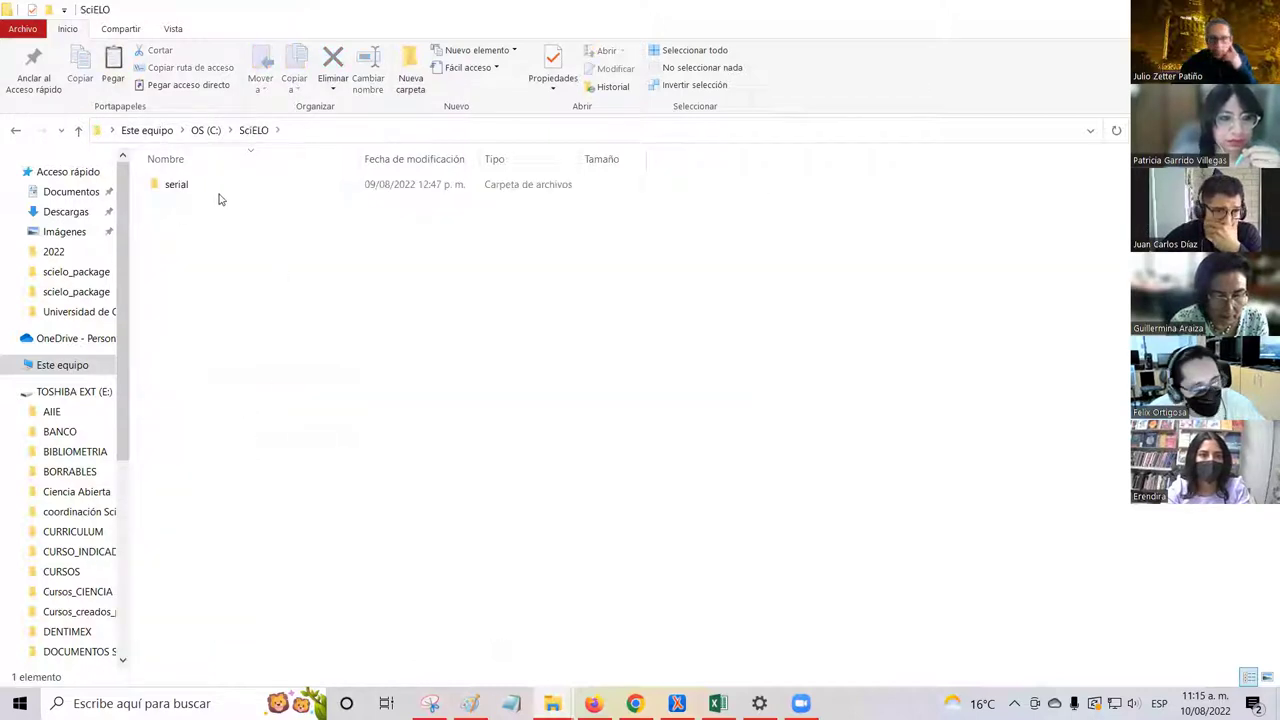
left_click(224, 186)
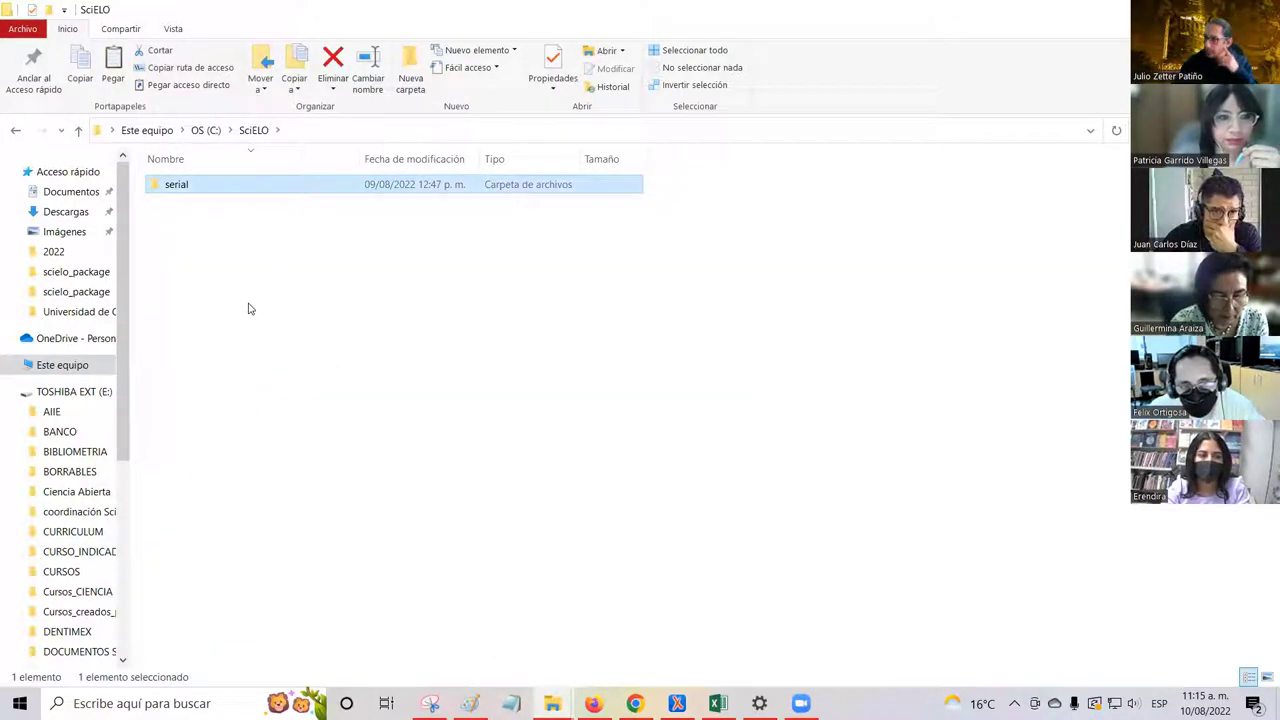
double_click(277, 190)
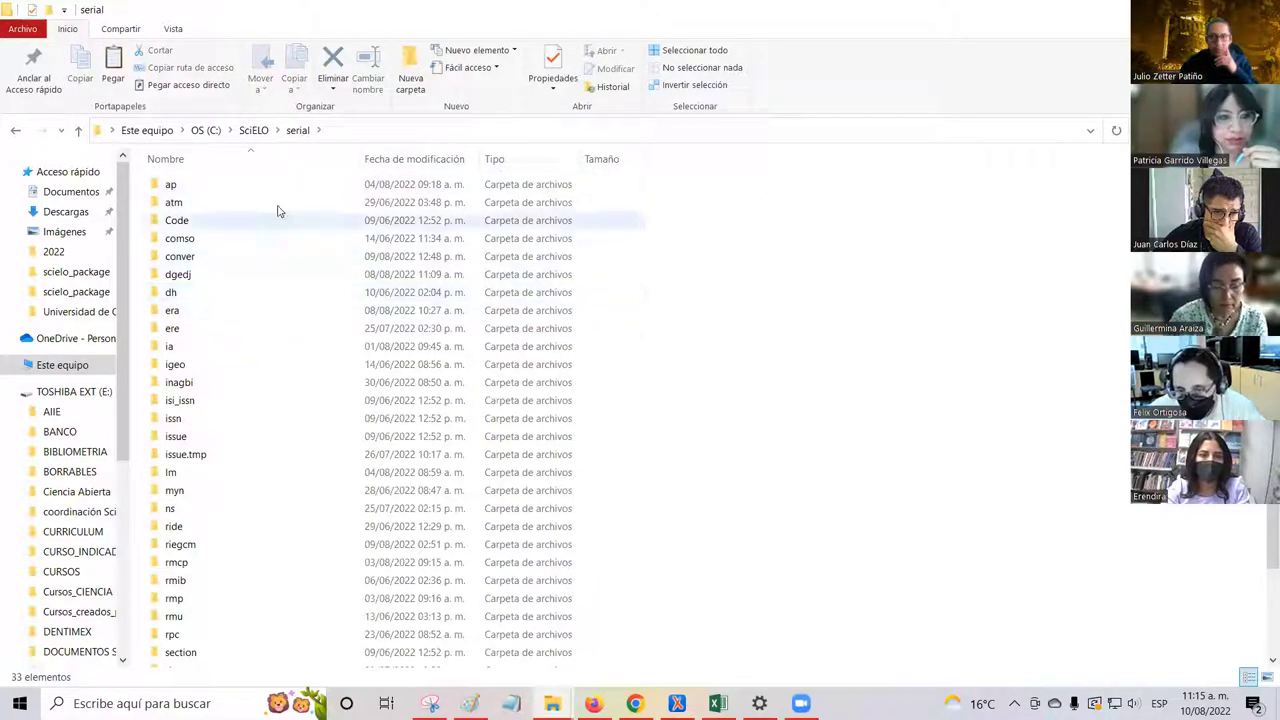
- Look through the journal folders in serial and open the conver folder
scroll(677, 276, "down", 2)
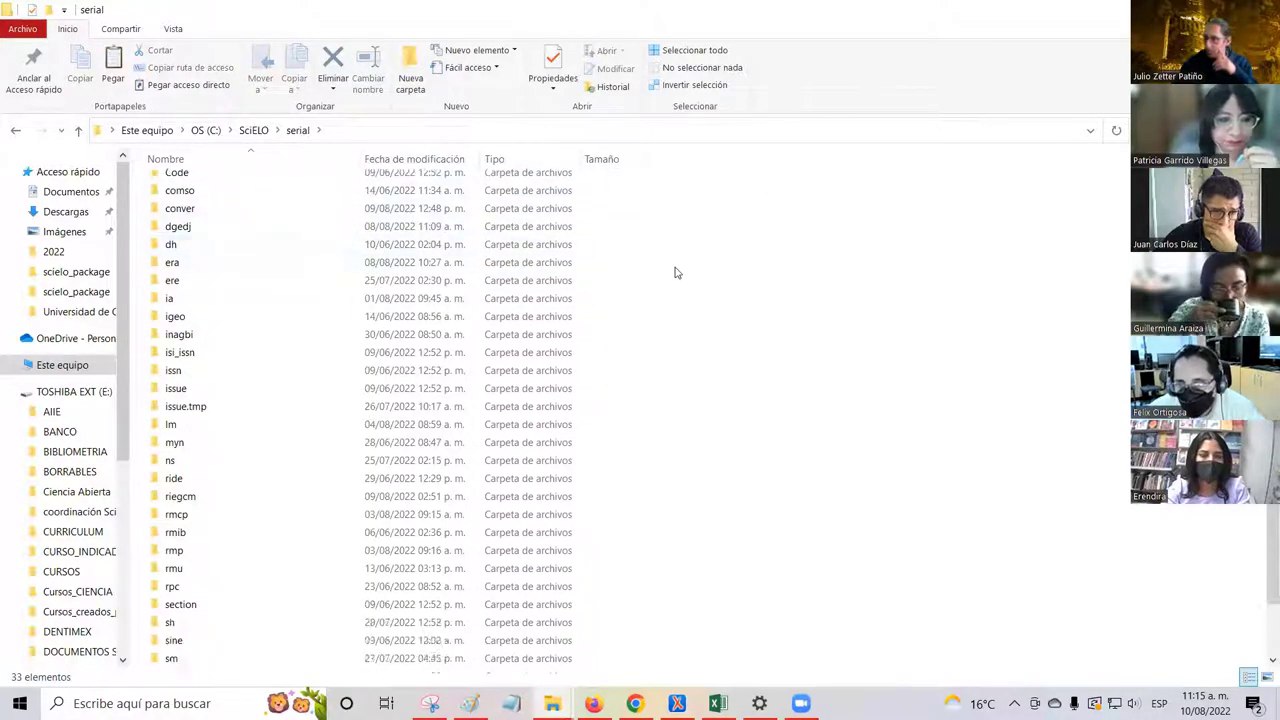
scroll(673, 277, "up", 2)
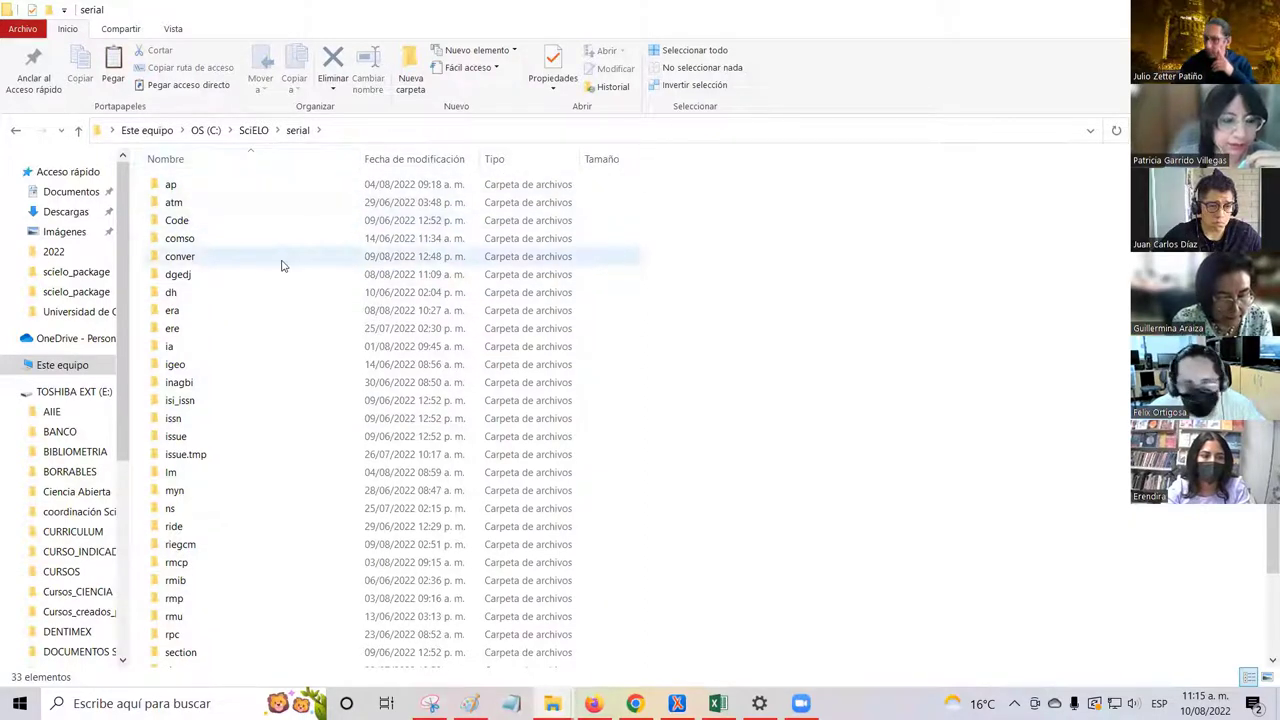
left_click(230, 257)
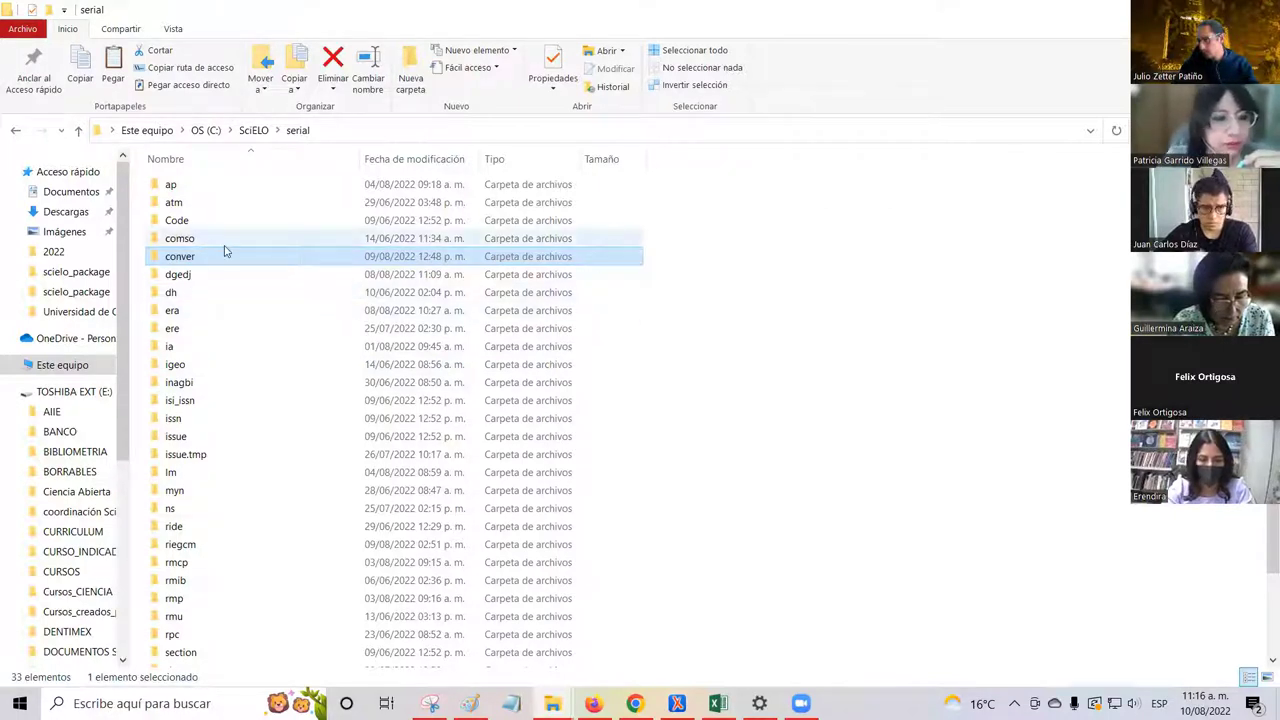
left_click(657, 251)
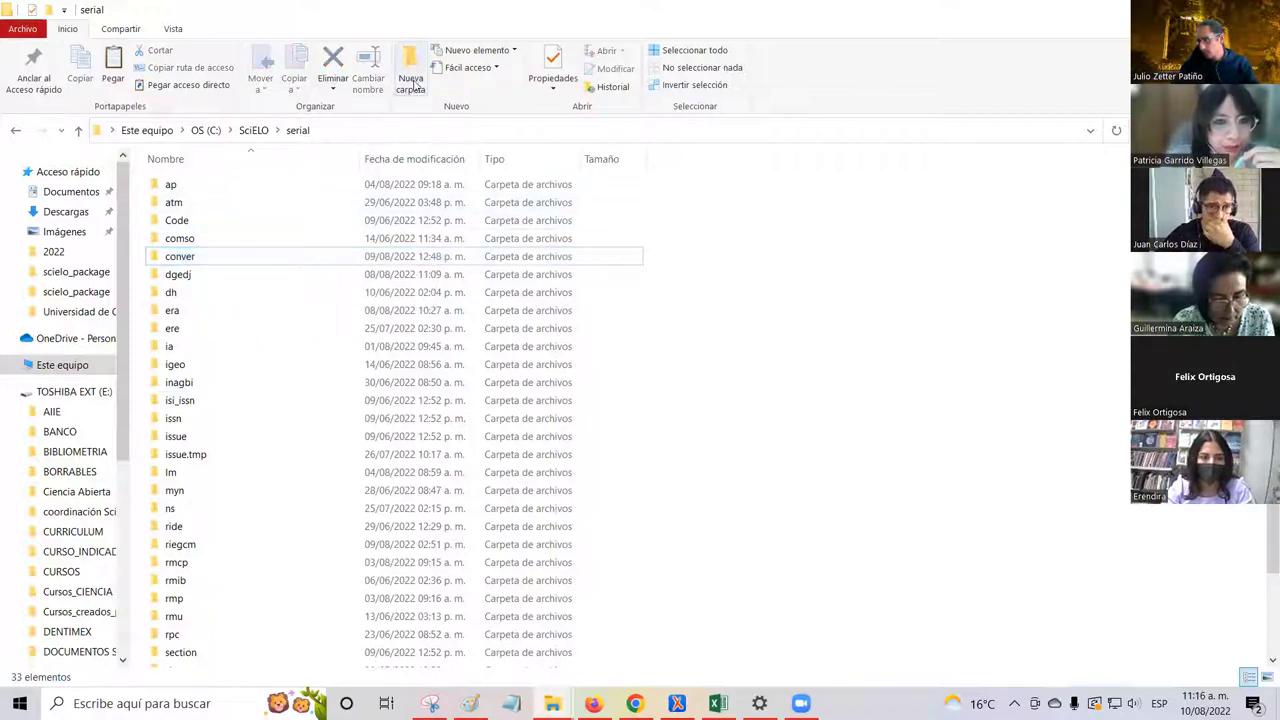
left_click(280, 265)
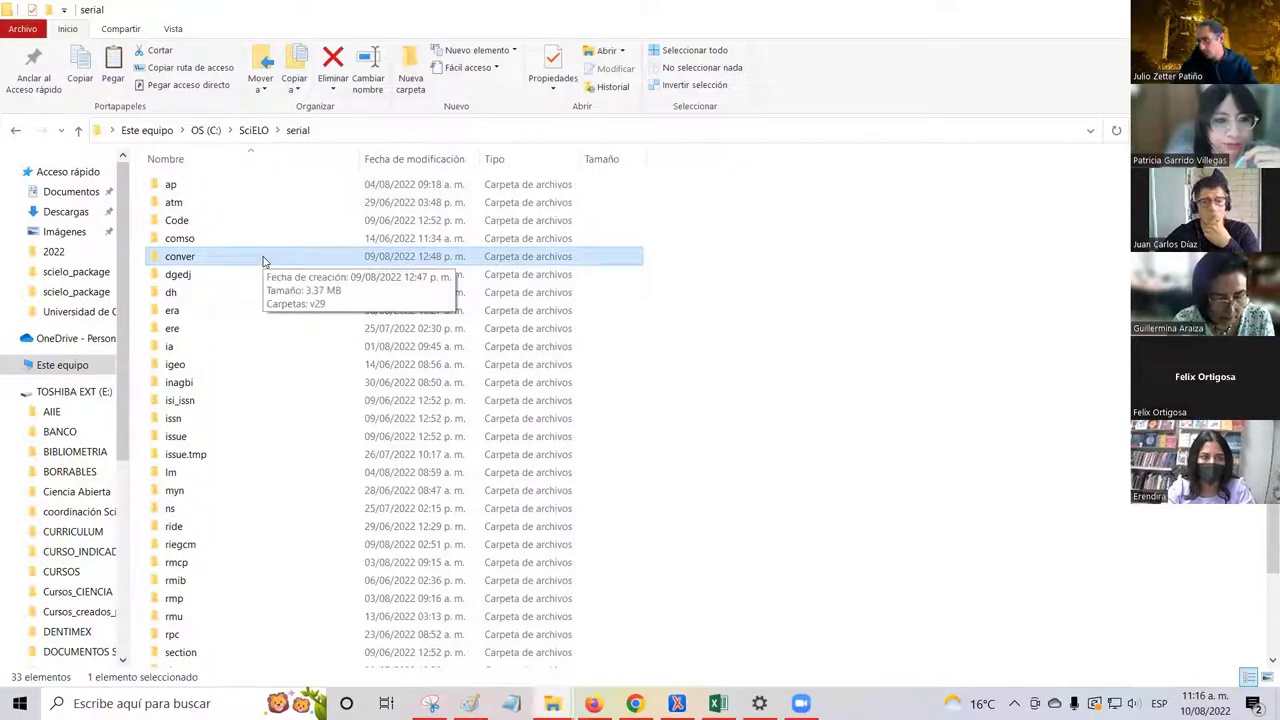
double_click(264, 261)
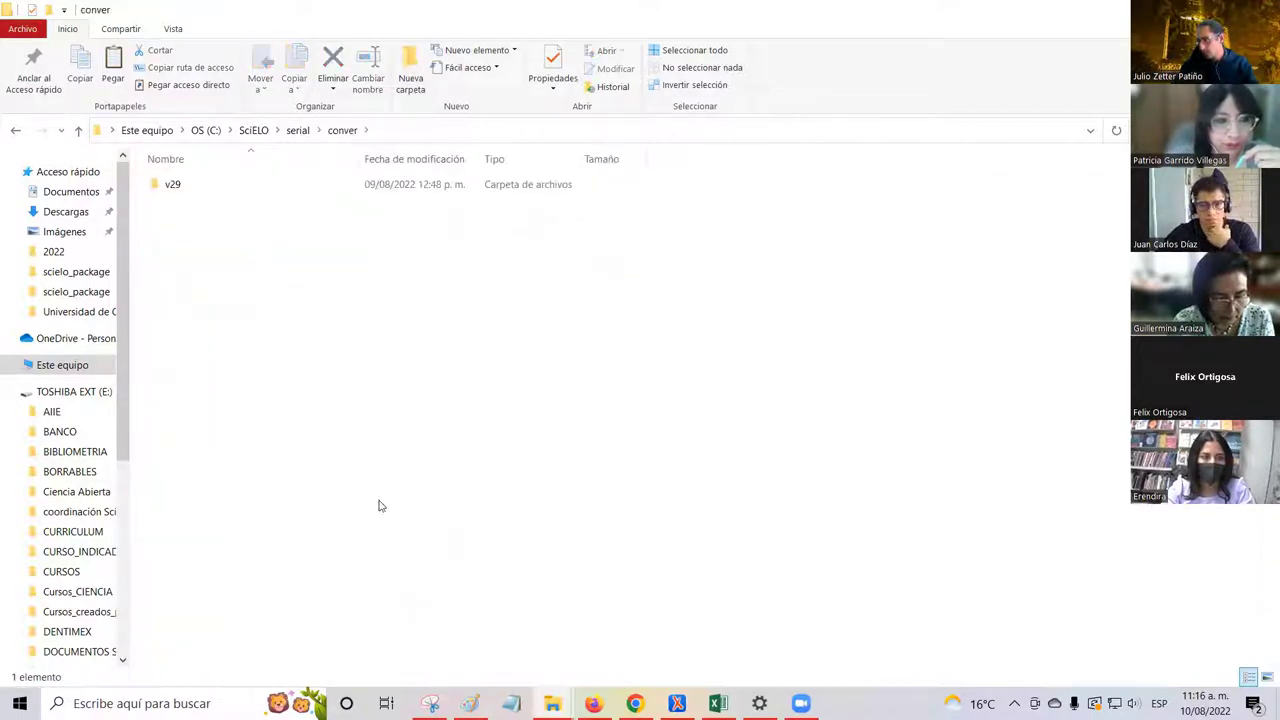
- Check the v29 folder in conver against the one in the 01 Preparados window, and minimize that window
mouse_move(552, 703)
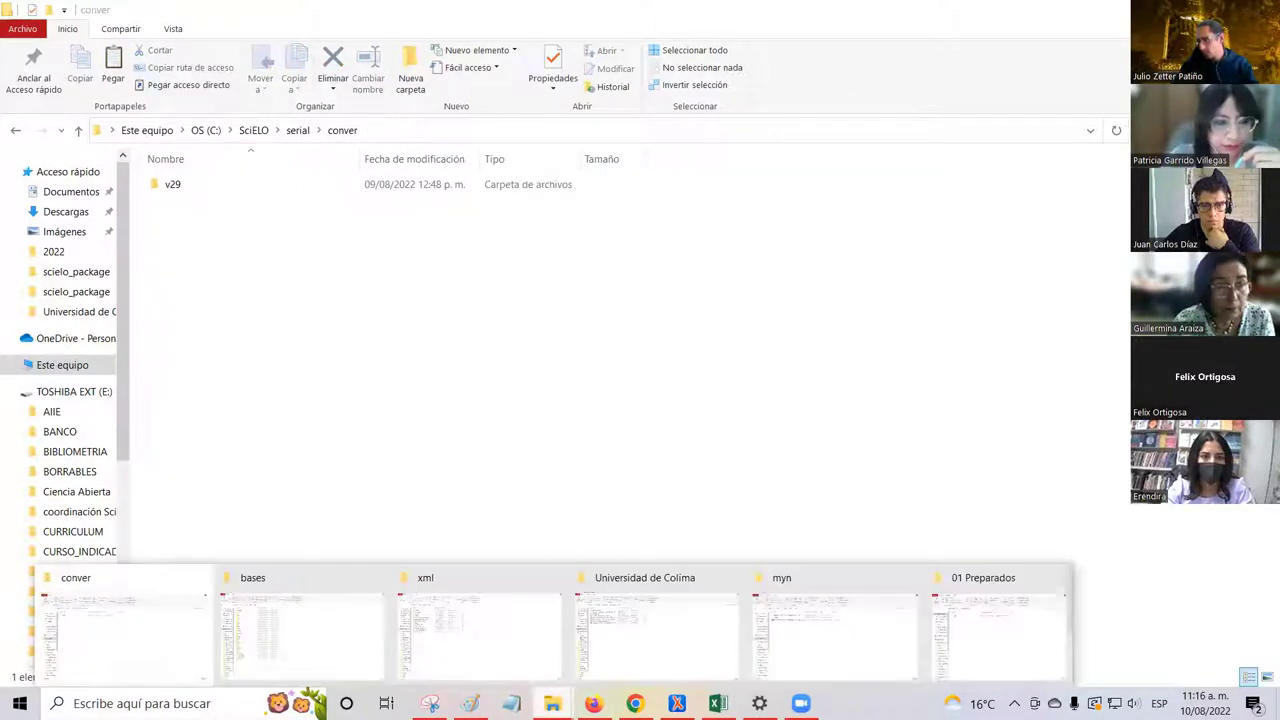
left_click(222, 191)
left_click(240, 313)
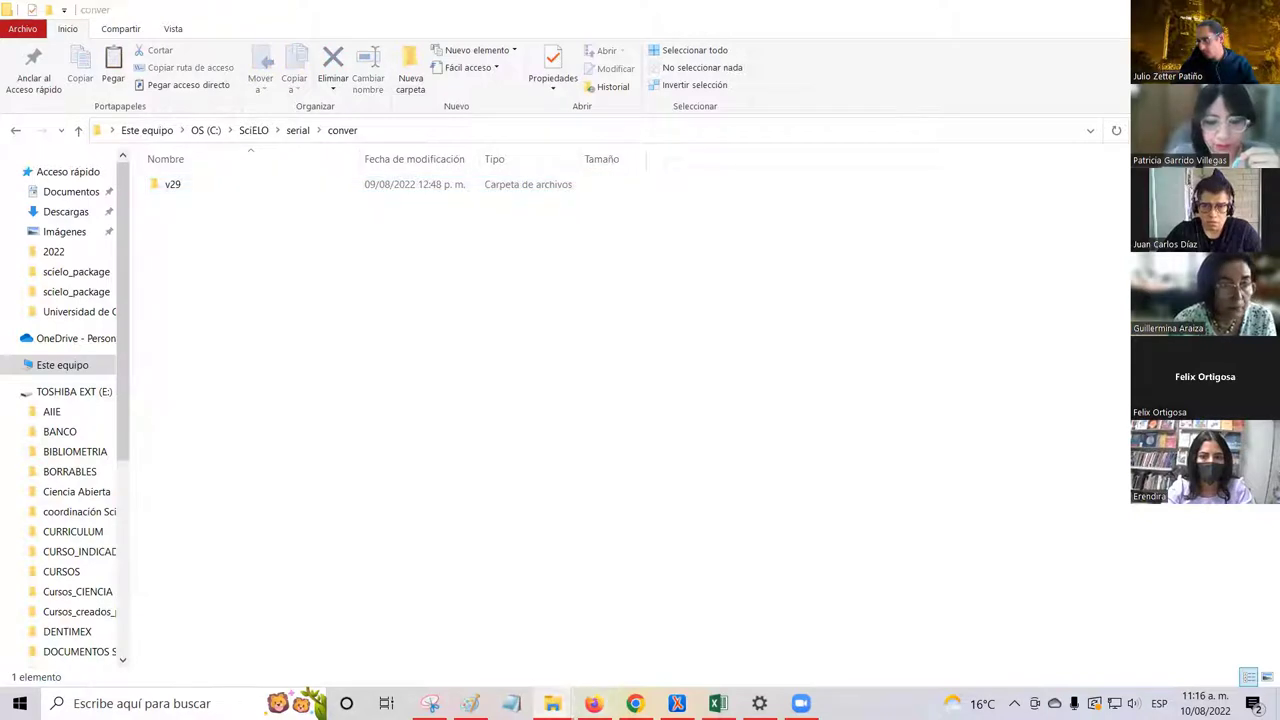
mouse_move(552, 703)
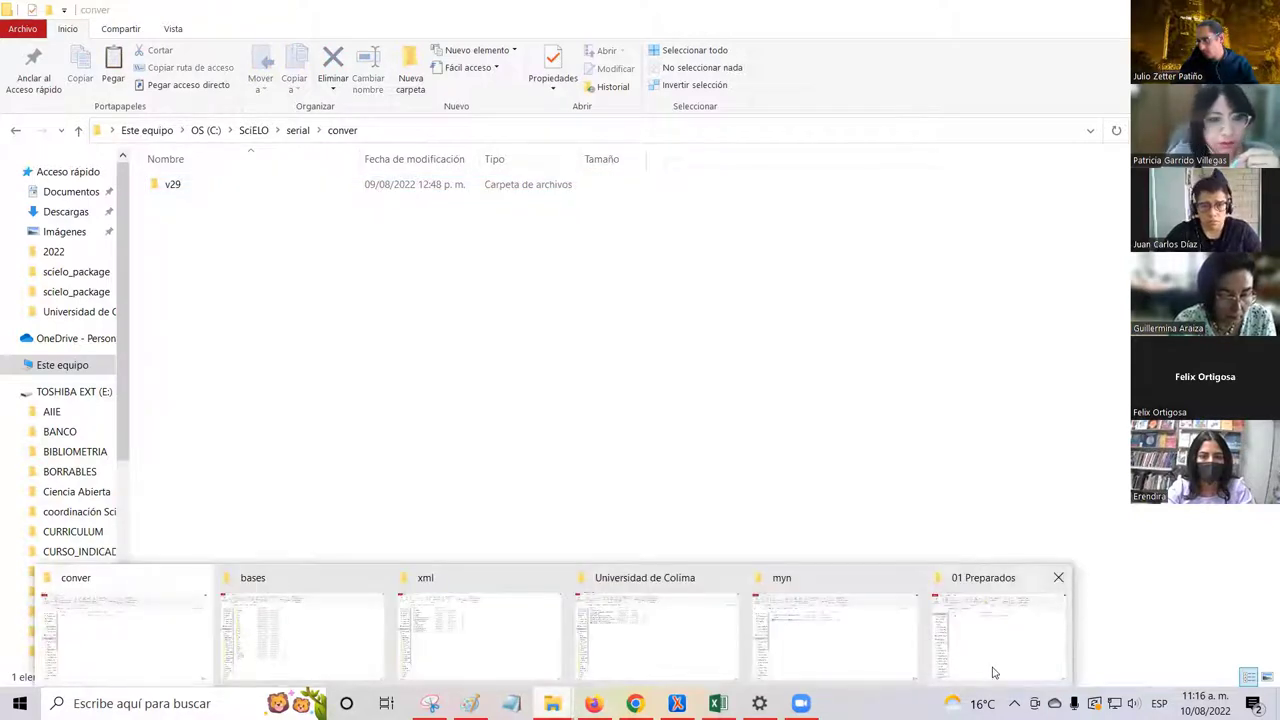
left_click(995, 673)
left_click(212, 193)
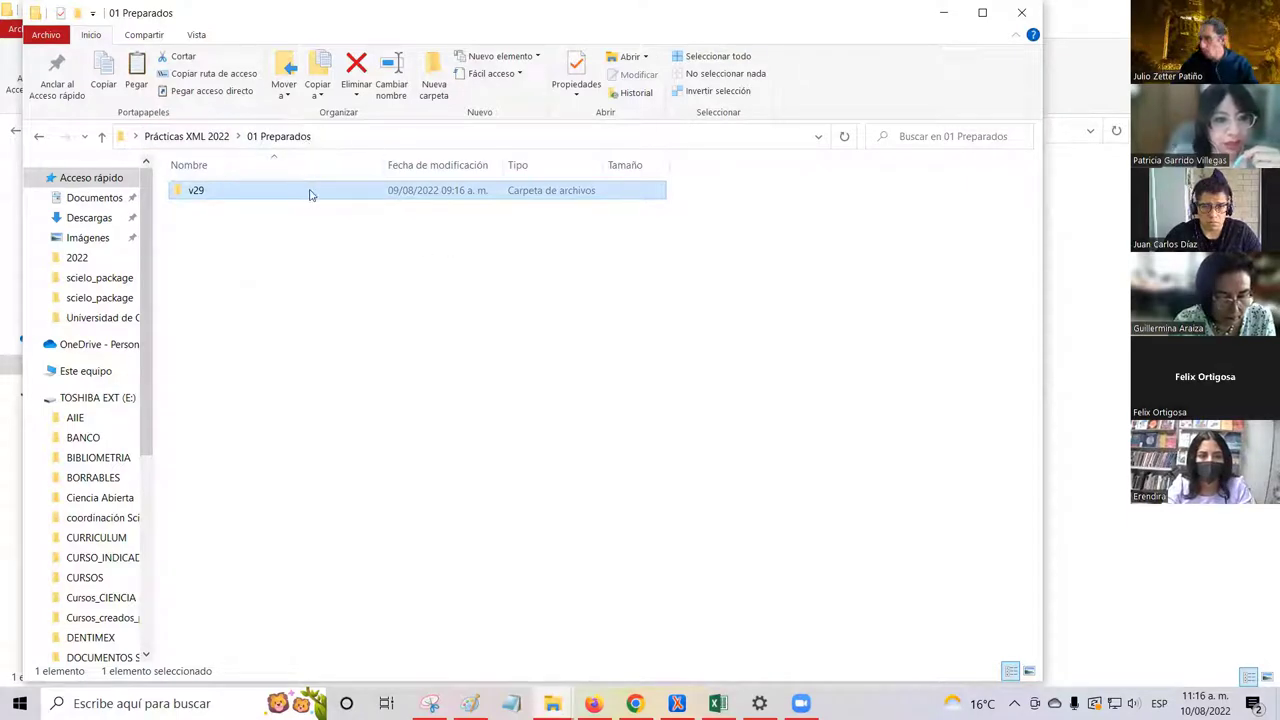
left_click_drag(175, 25, 213, 100)
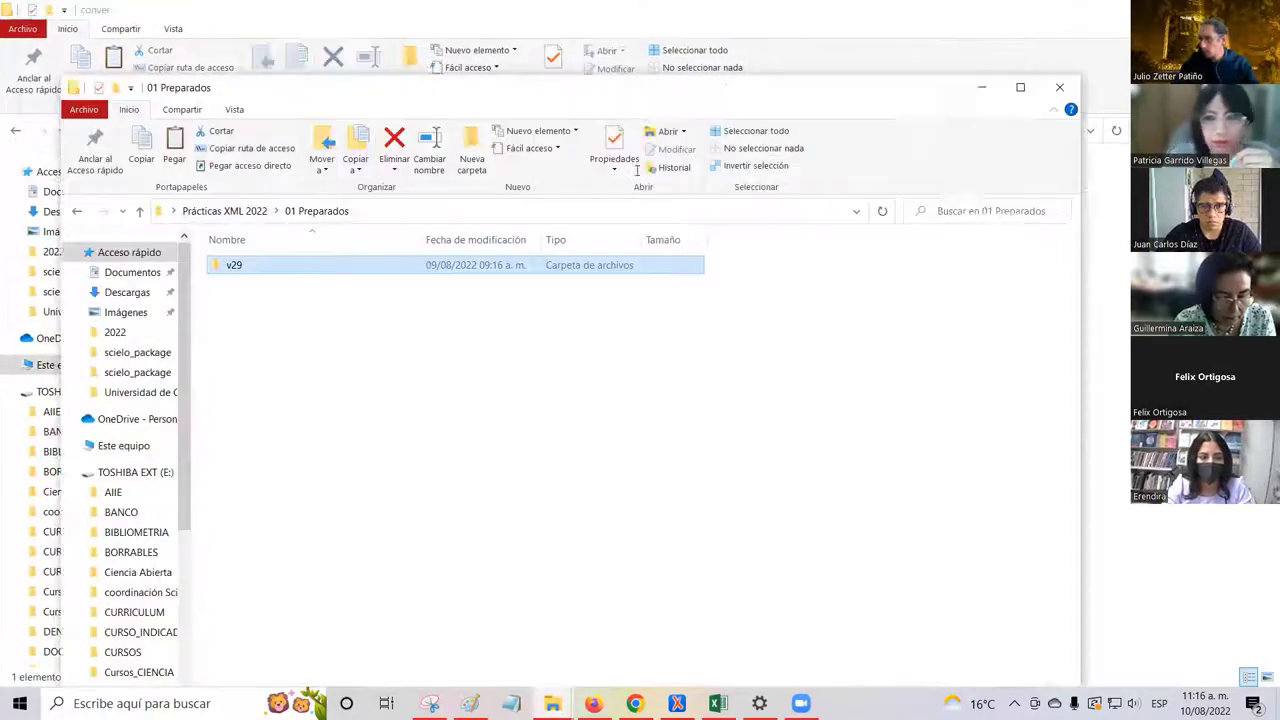
left_click(981, 88)
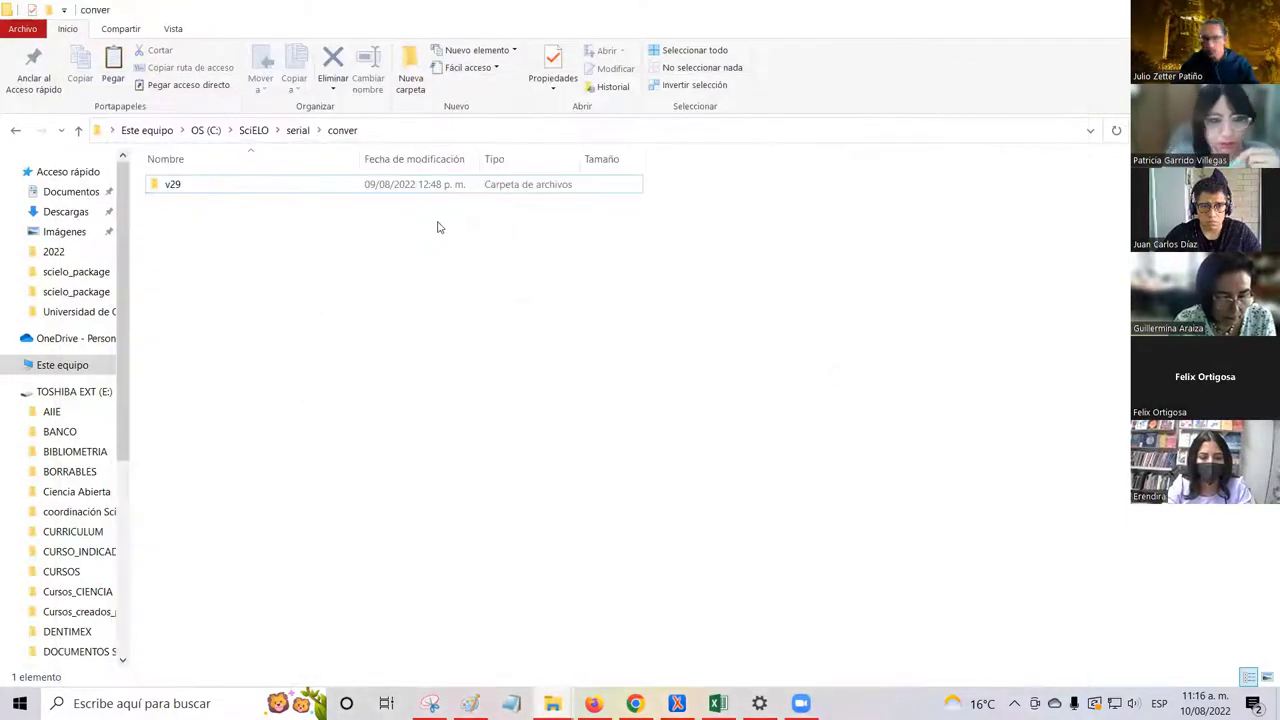
- Open the markup_xml folder inside conver's v29 folder and point out its src subfolder
left_click(229, 186)
left_click(244, 250)
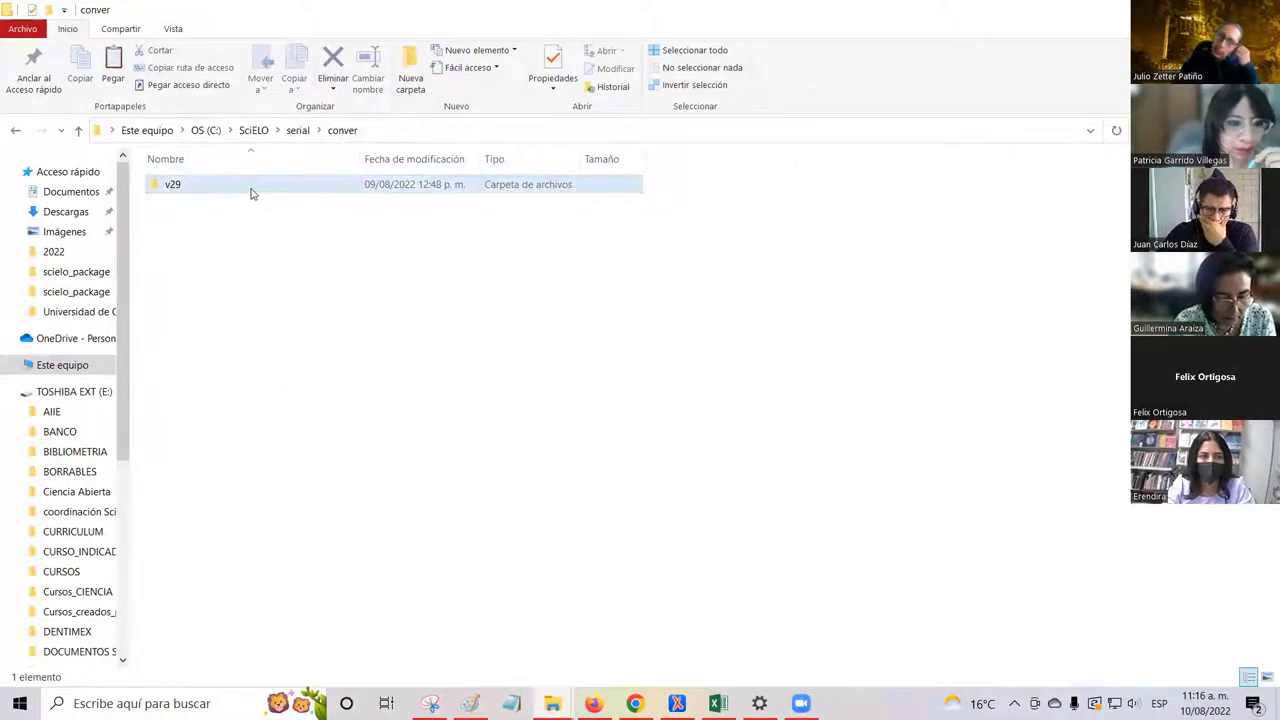
double_click(251, 192)
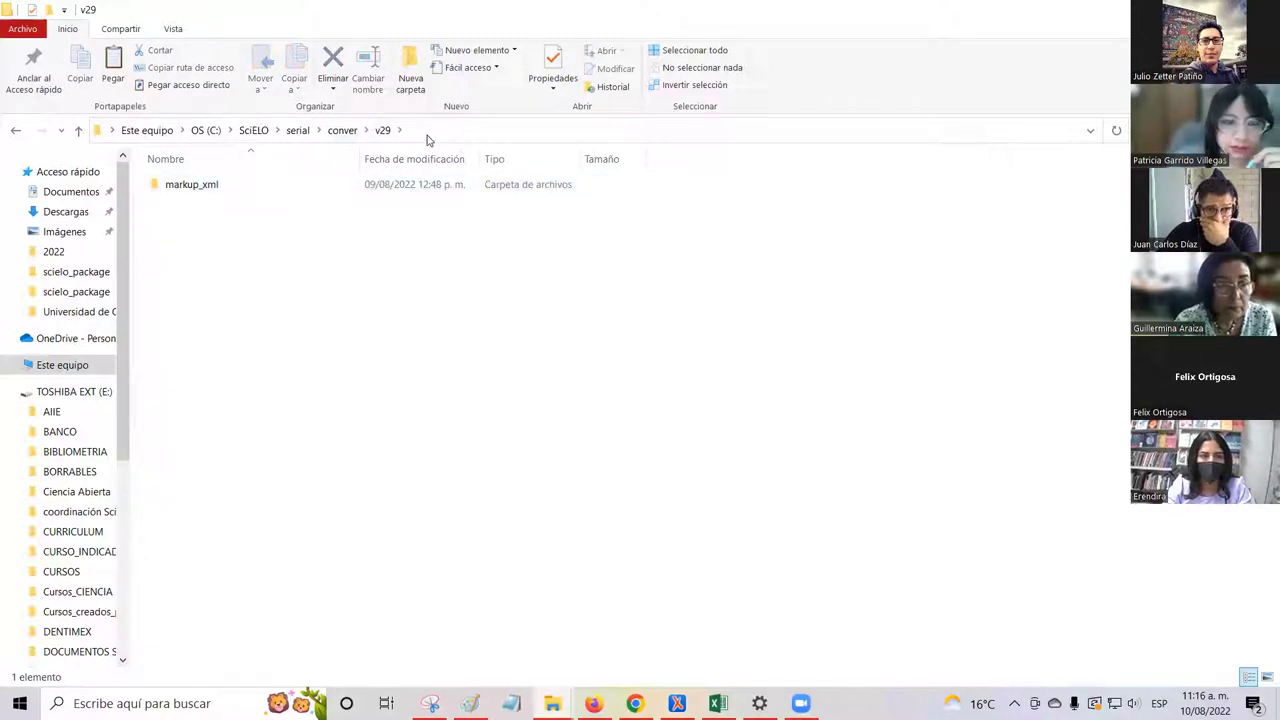
left_click(342, 132)
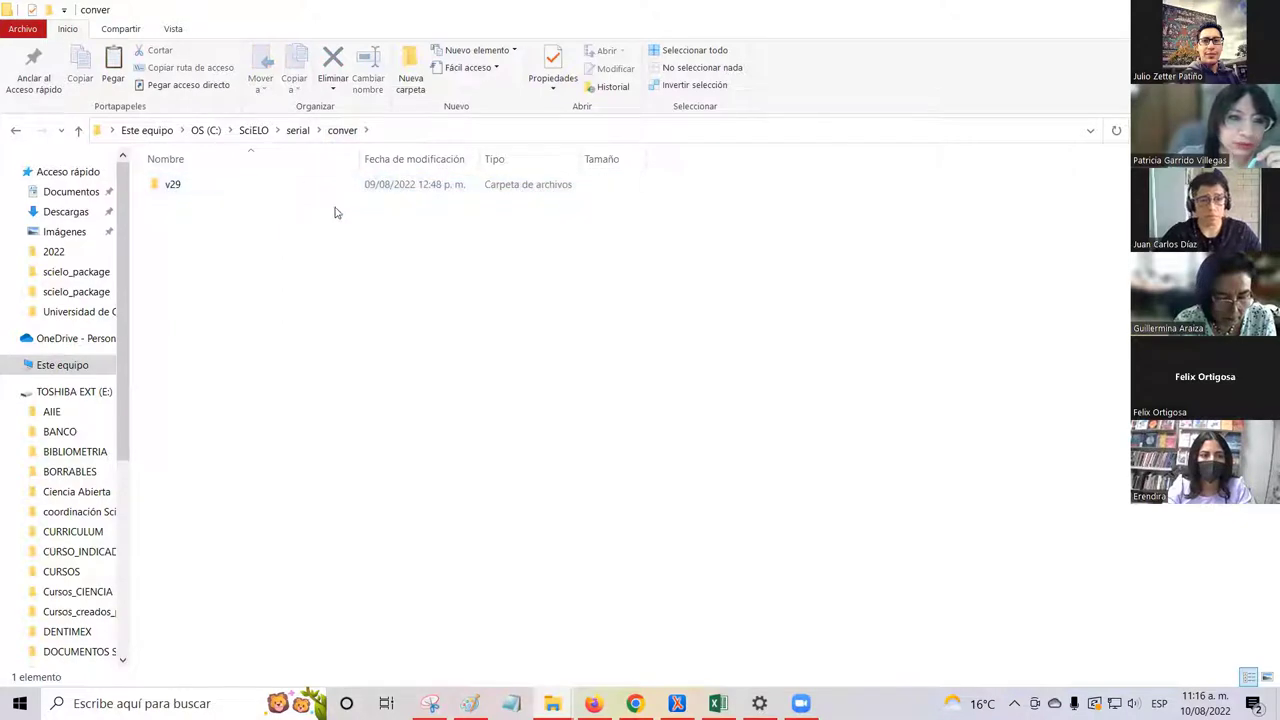
double_click(250, 194)
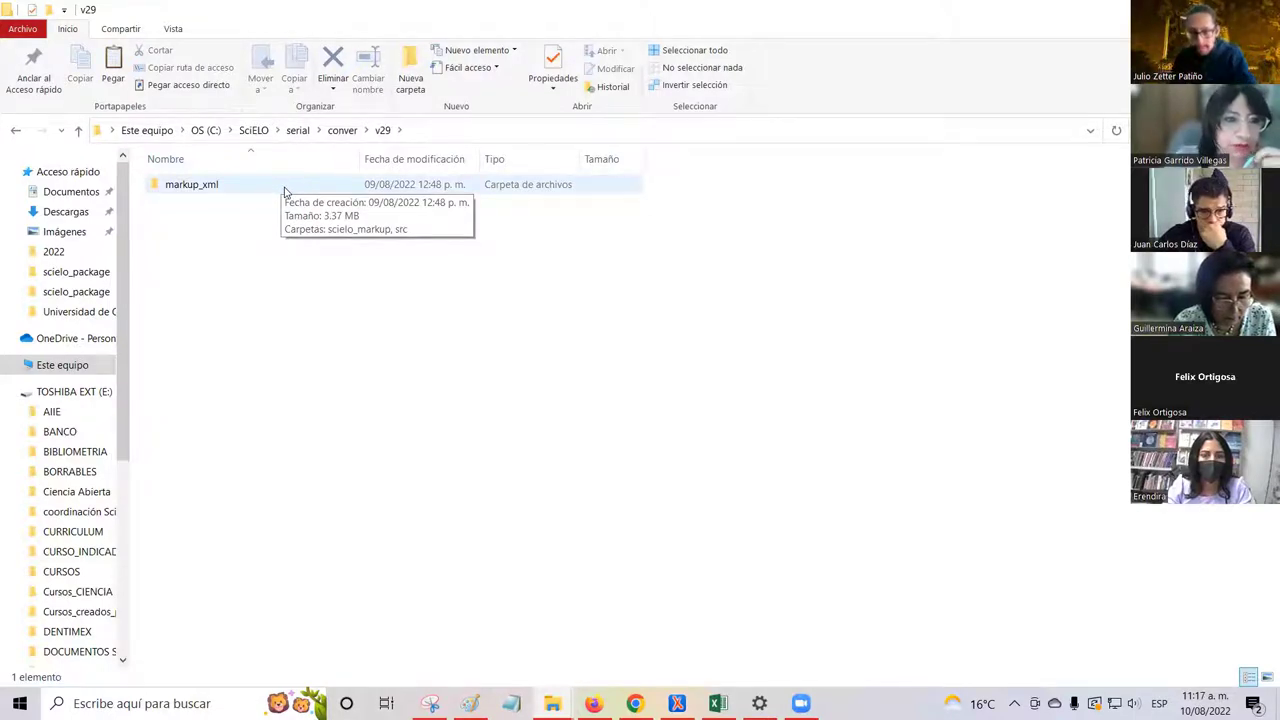
double_click(284, 187)
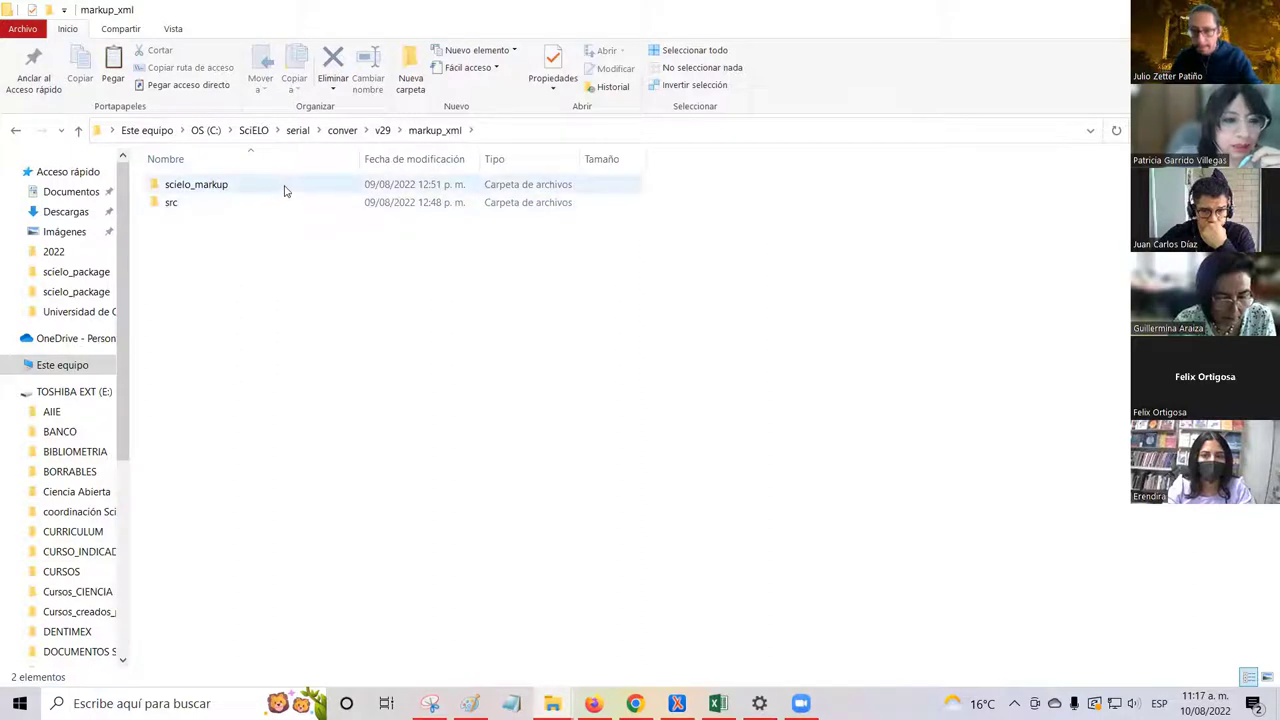
left_click(266, 206)
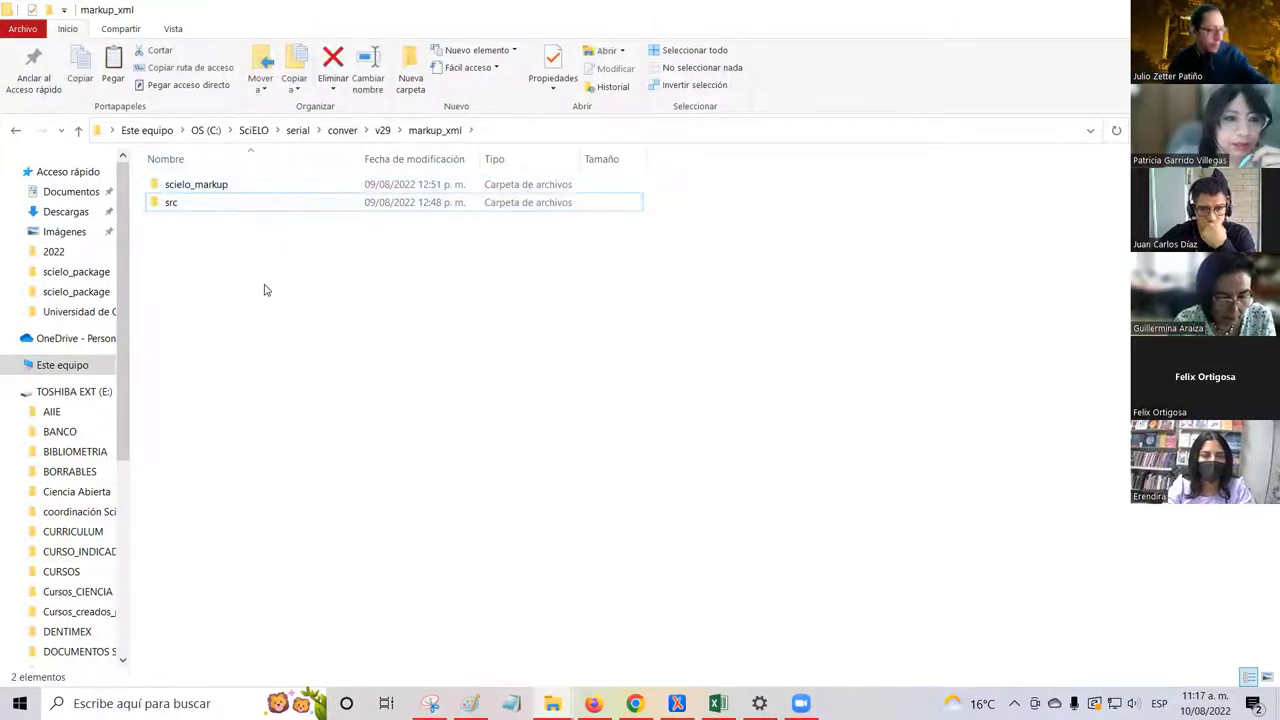
- Open the scielo_markup folder inside markup_xml and examine its Word files, pointing out e14300.docx
left_click(281, 189)
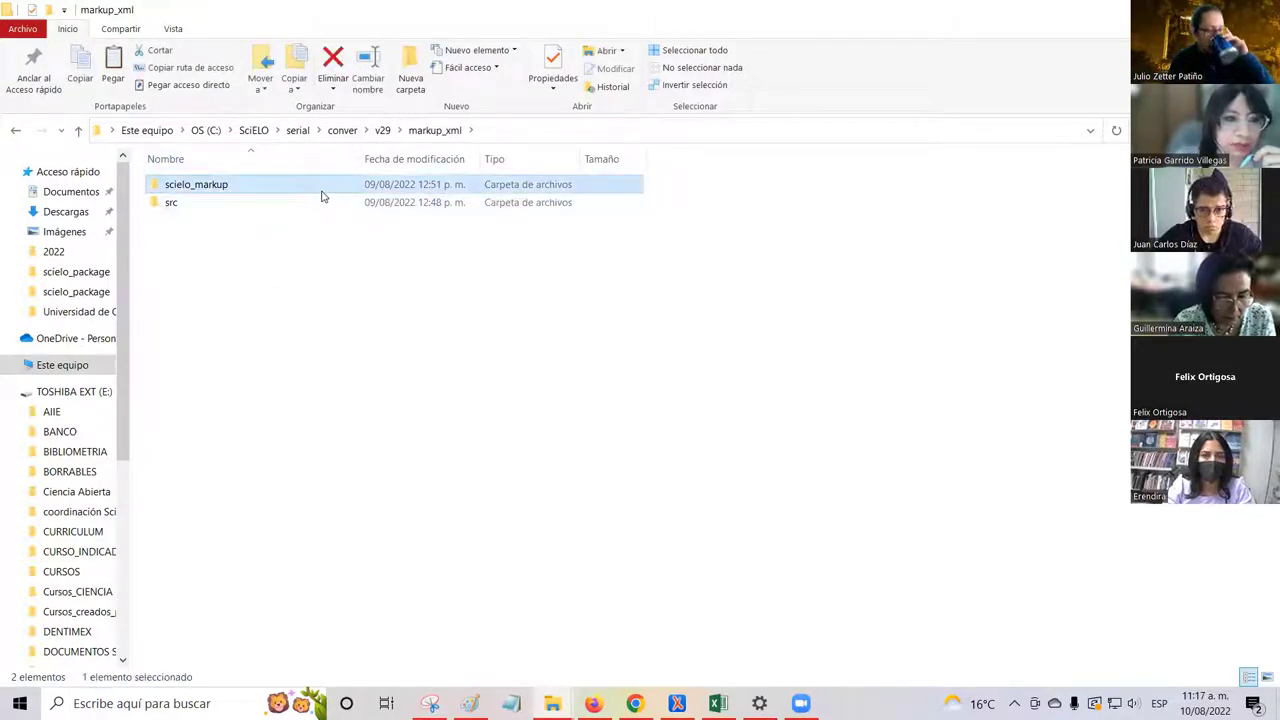
double_click(322, 190)
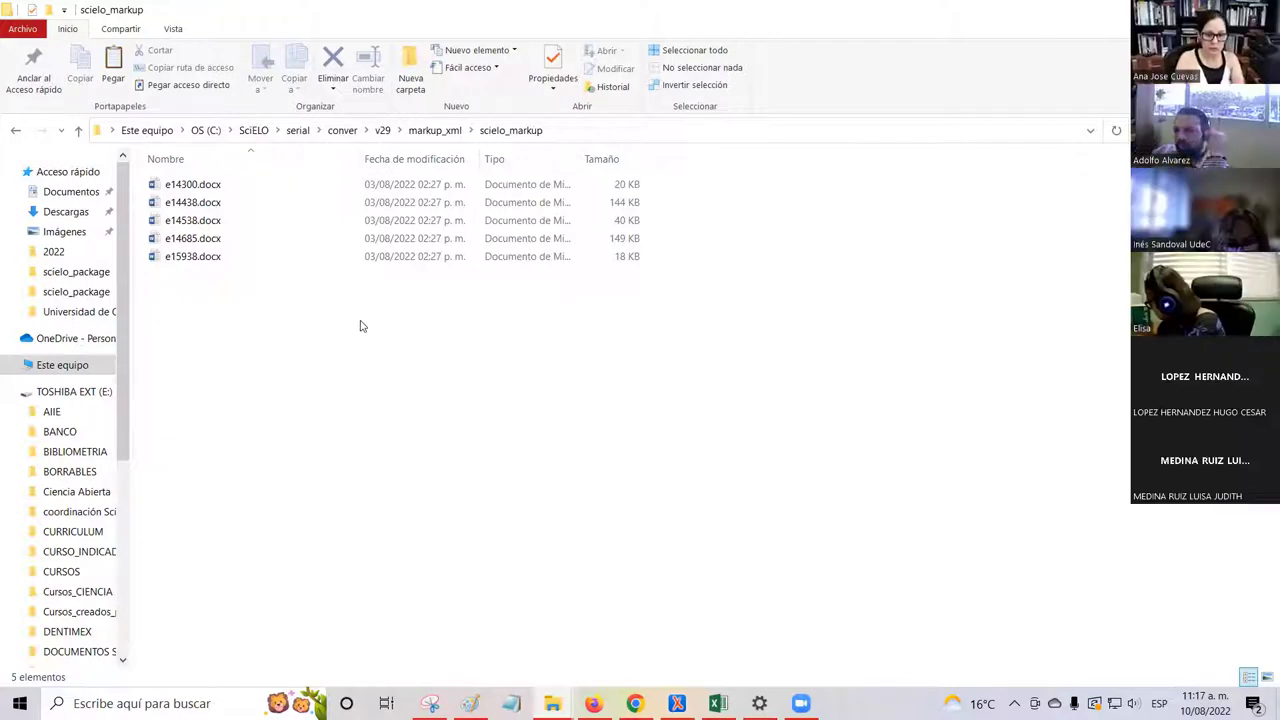
left_click(283, 186)
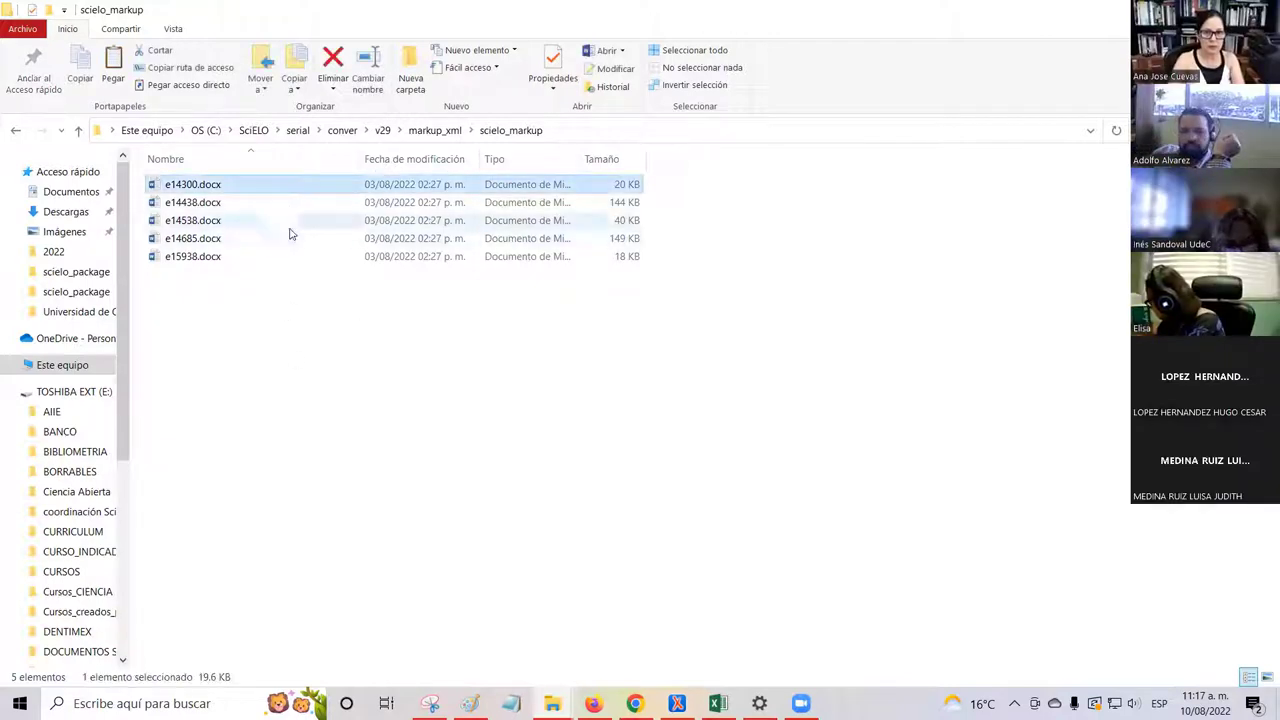
left_click(296, 322)
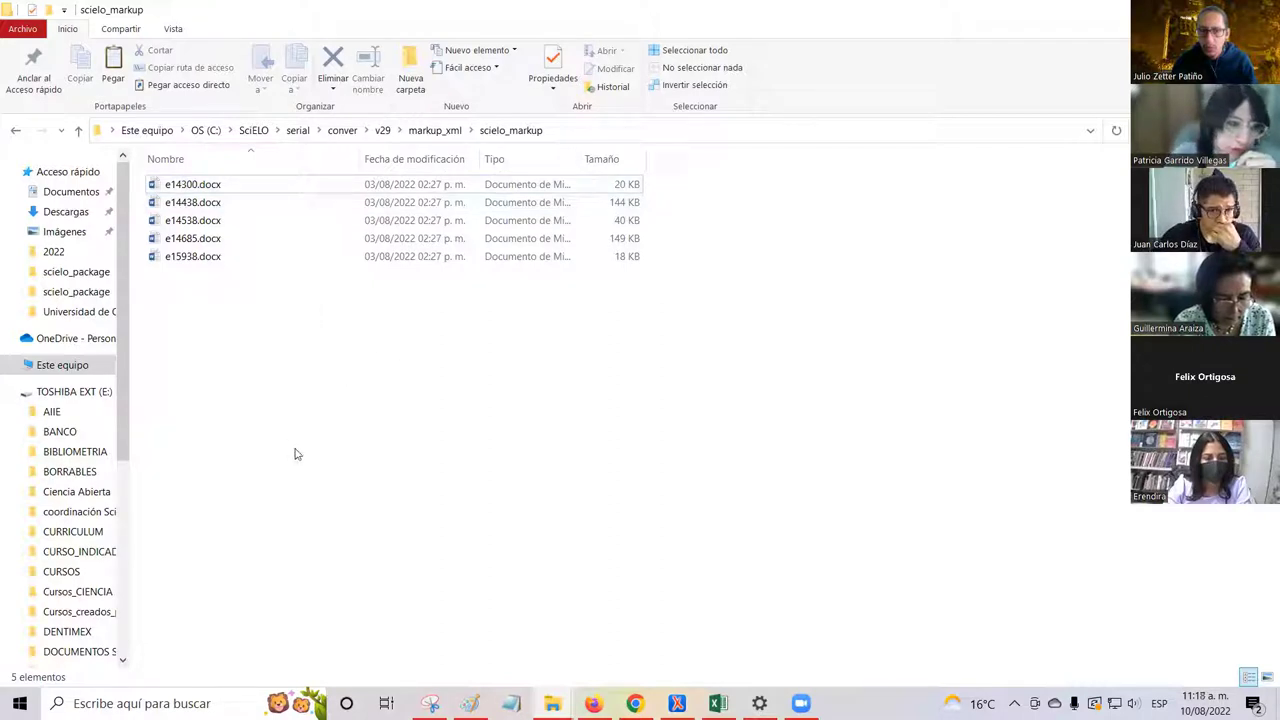
left_click(291, 188)
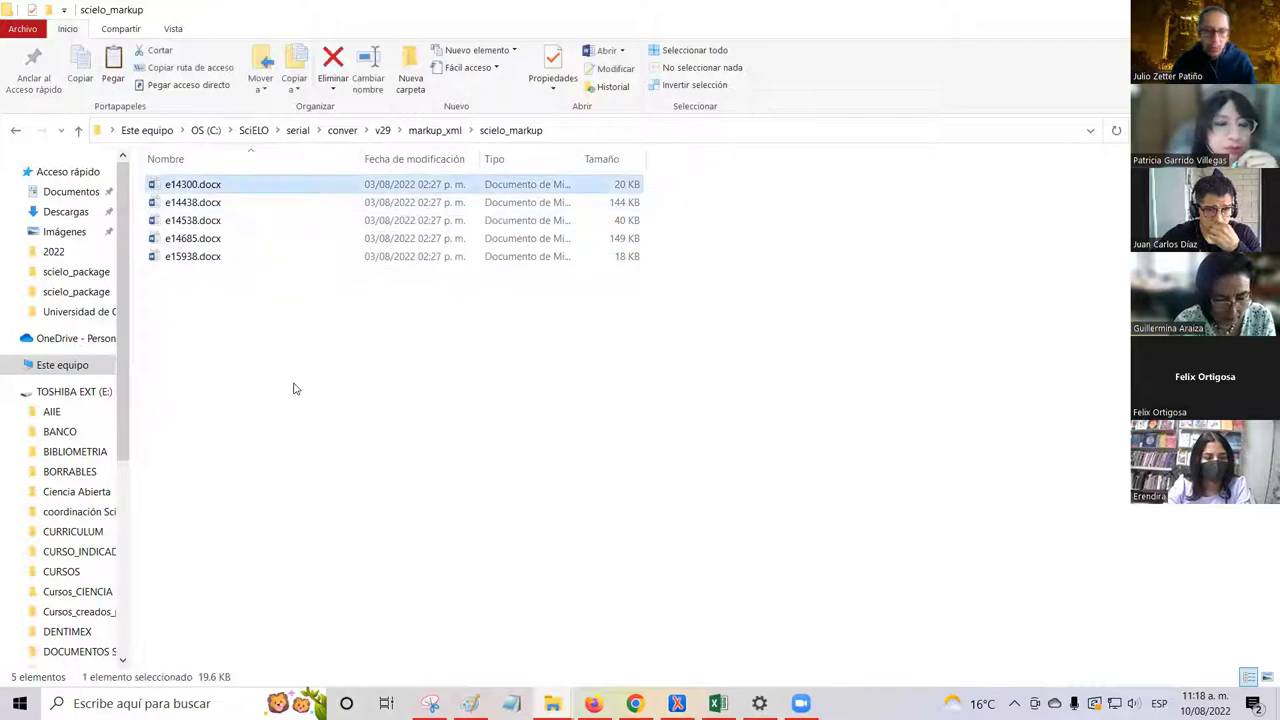
left_click(291, 388)
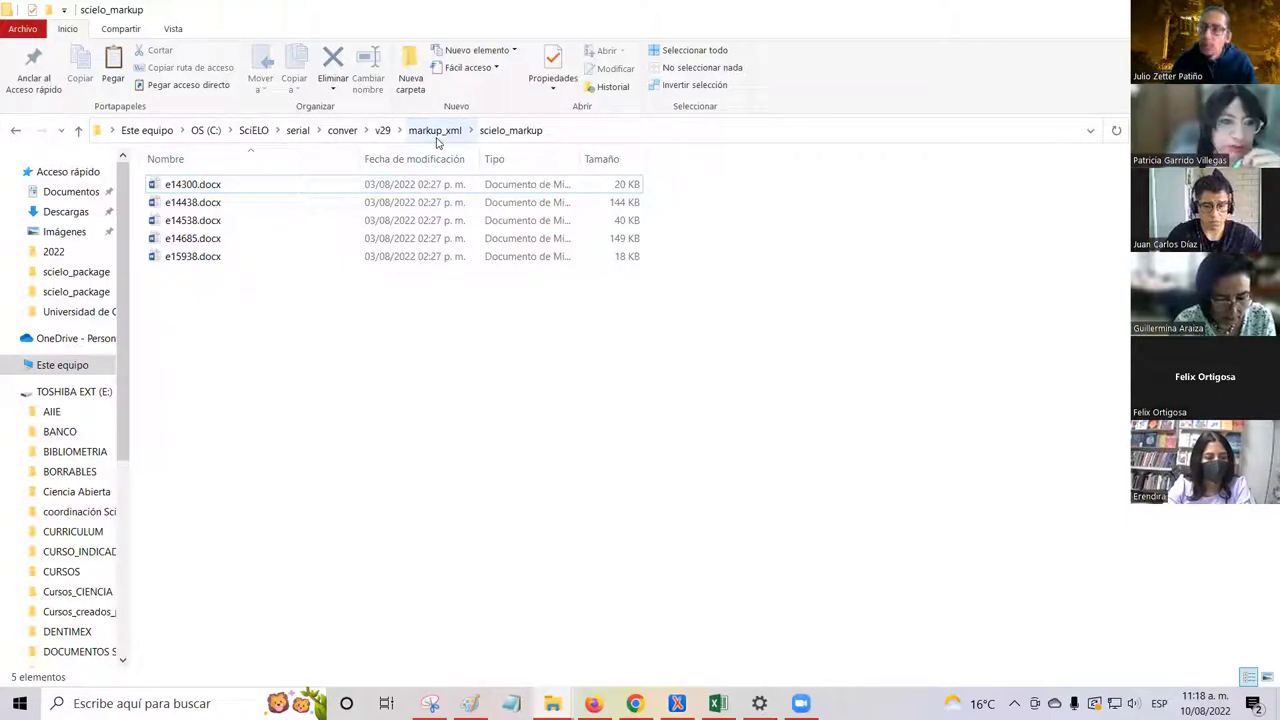
left_click(263, 184)
left_click(305, 333)
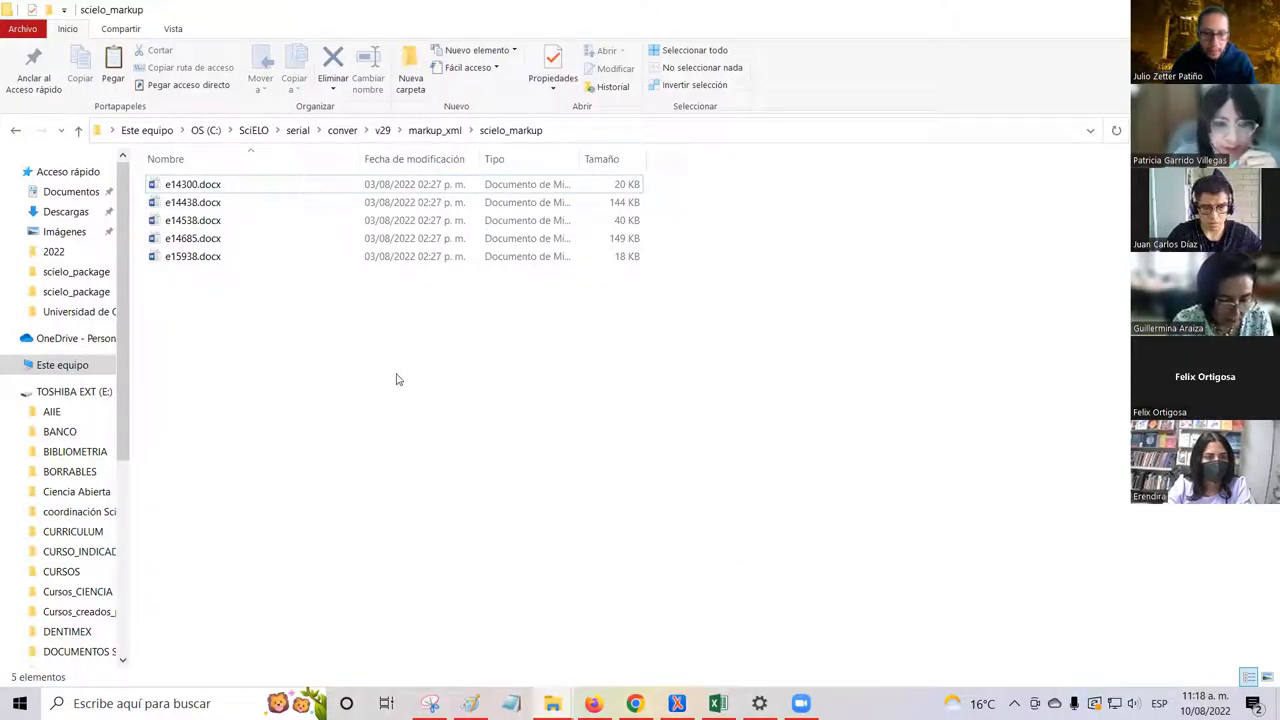
mouse_move(635, 703)
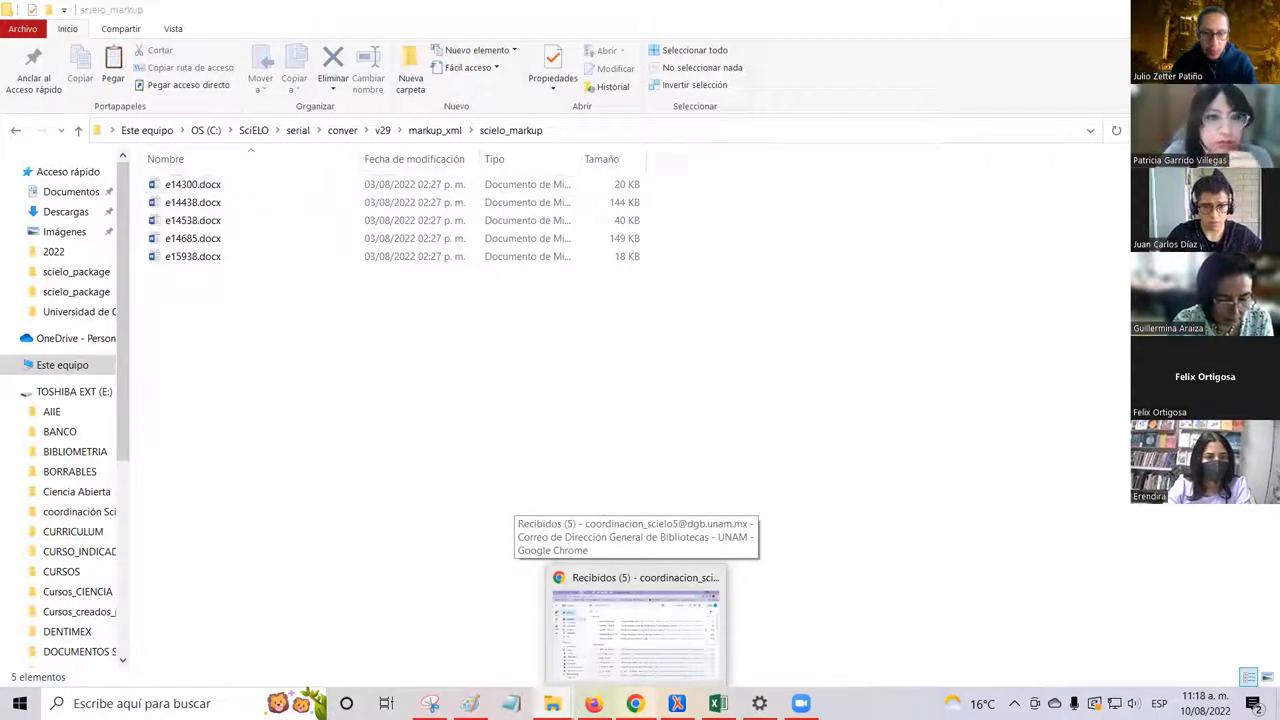
left_click(636, 625)
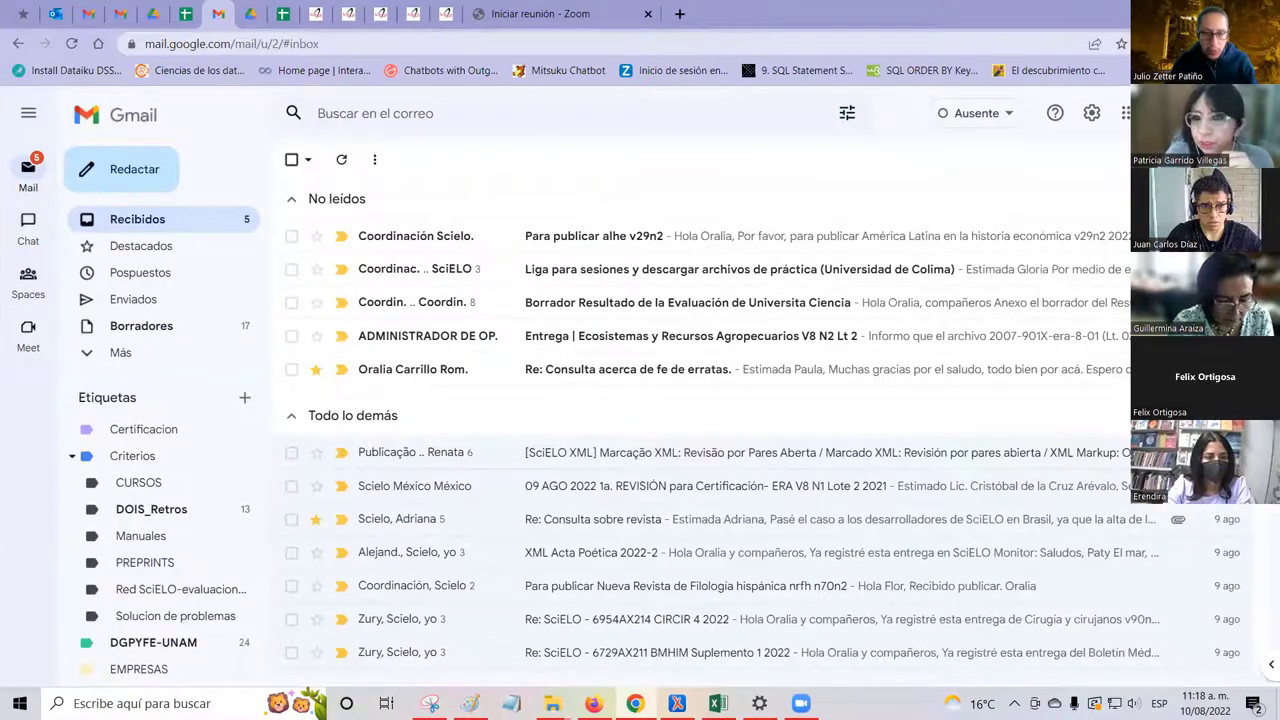
key("super+Left")
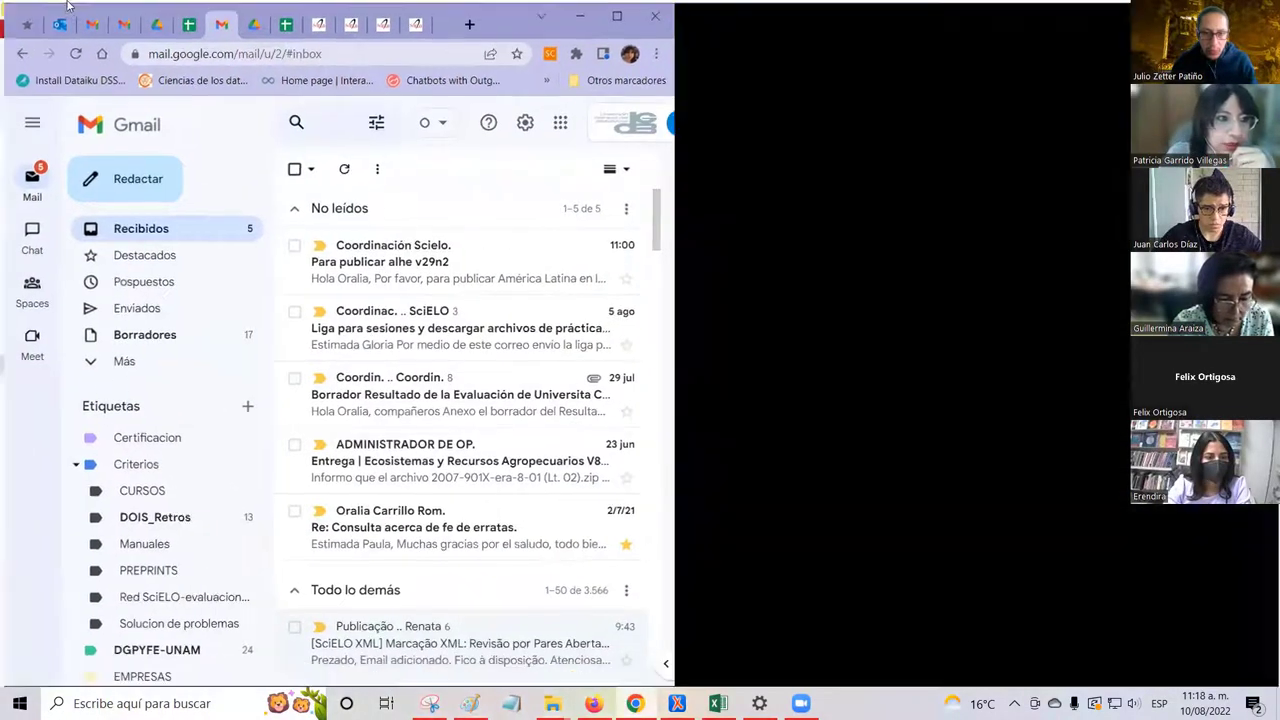
double_click(25, 12)
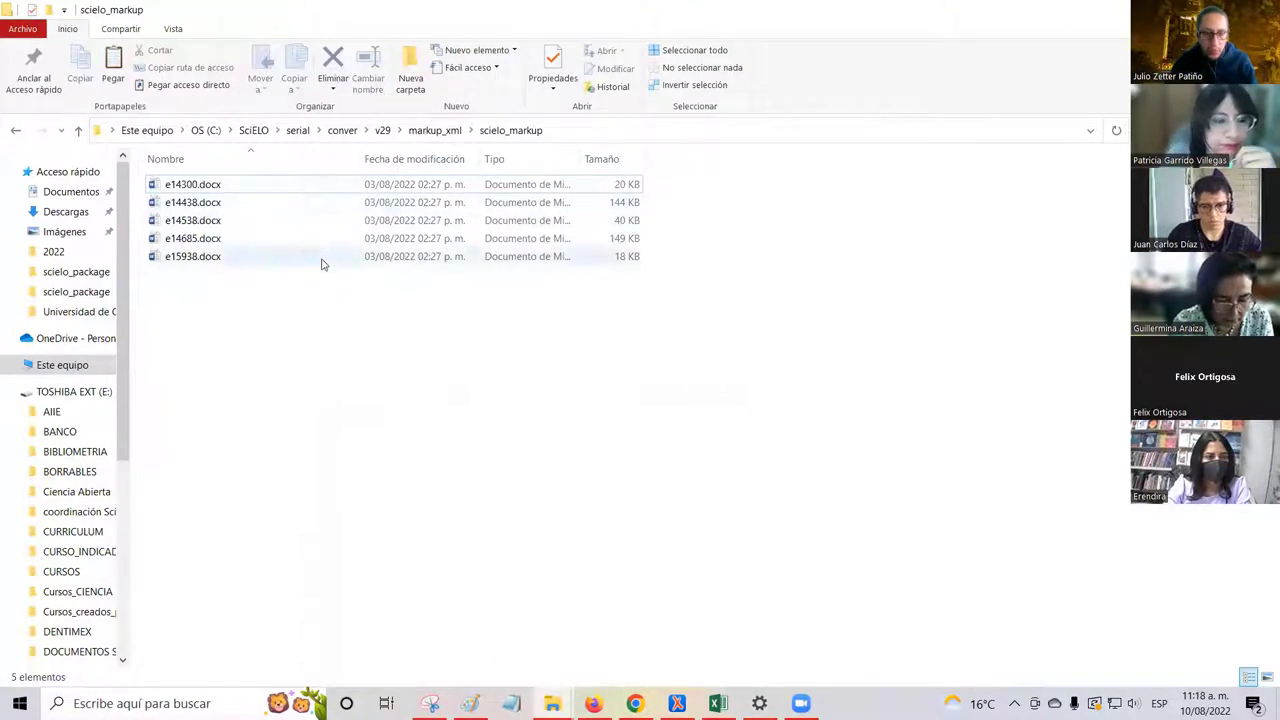
- Go back to markup_xml from scielo_markup and open the src folder to look over its PDF files
left_click(322, 187)
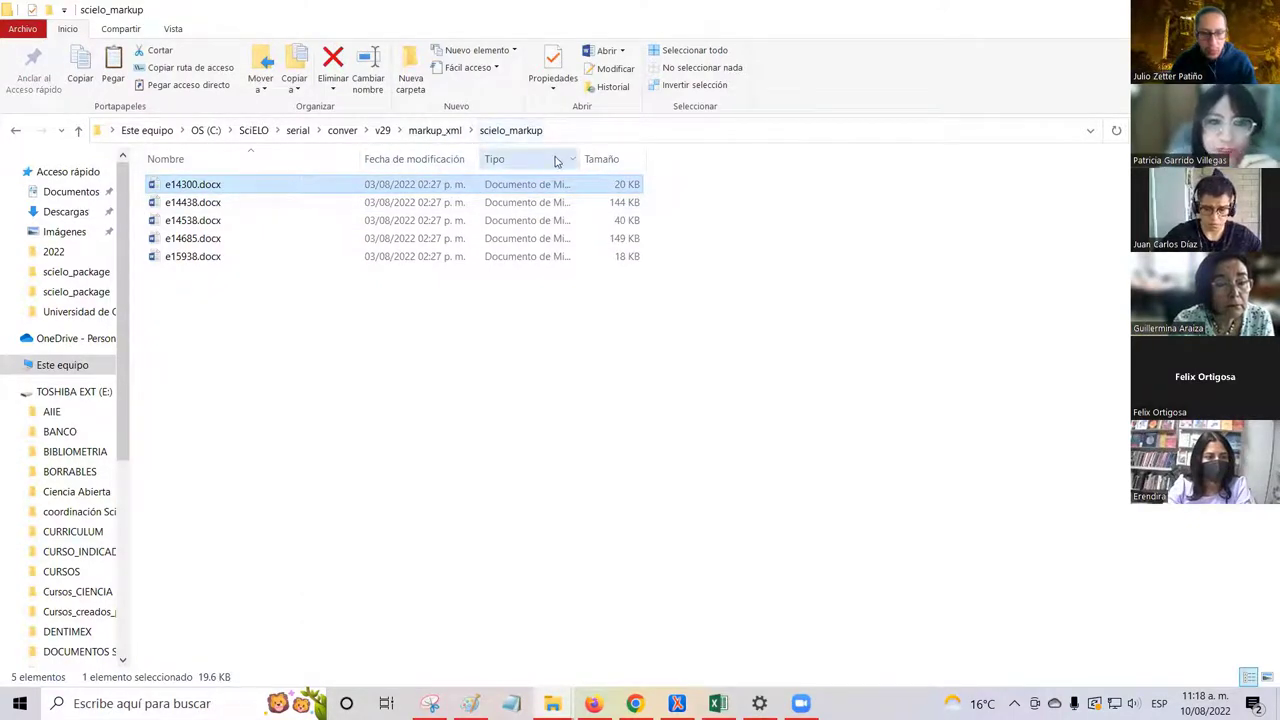
left_click(469, 358)
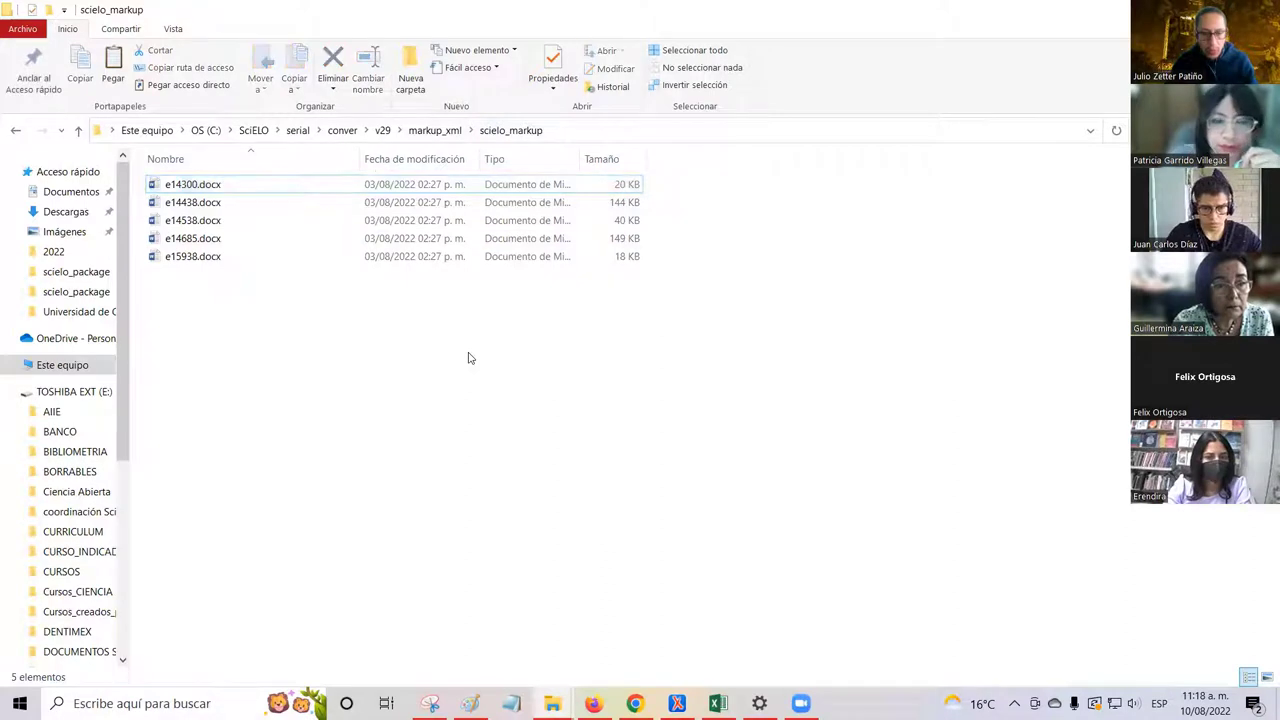
left_click(436, 131)
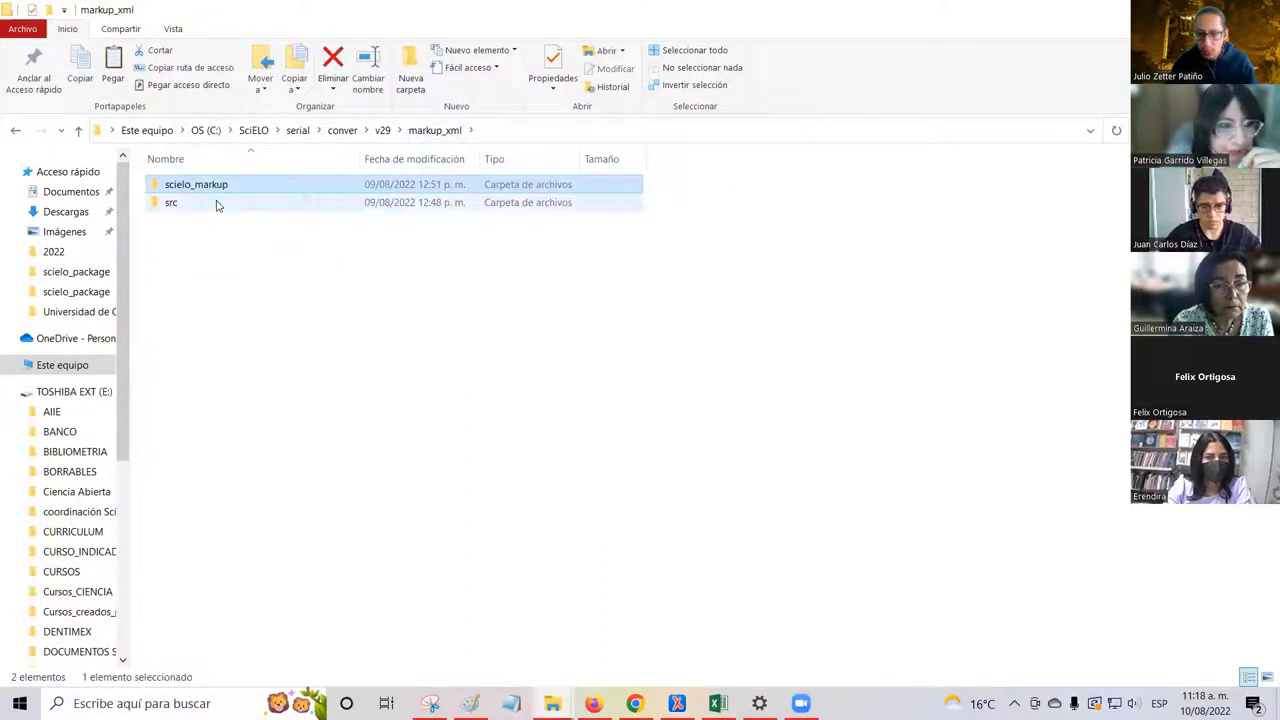
double_click(217, 204)
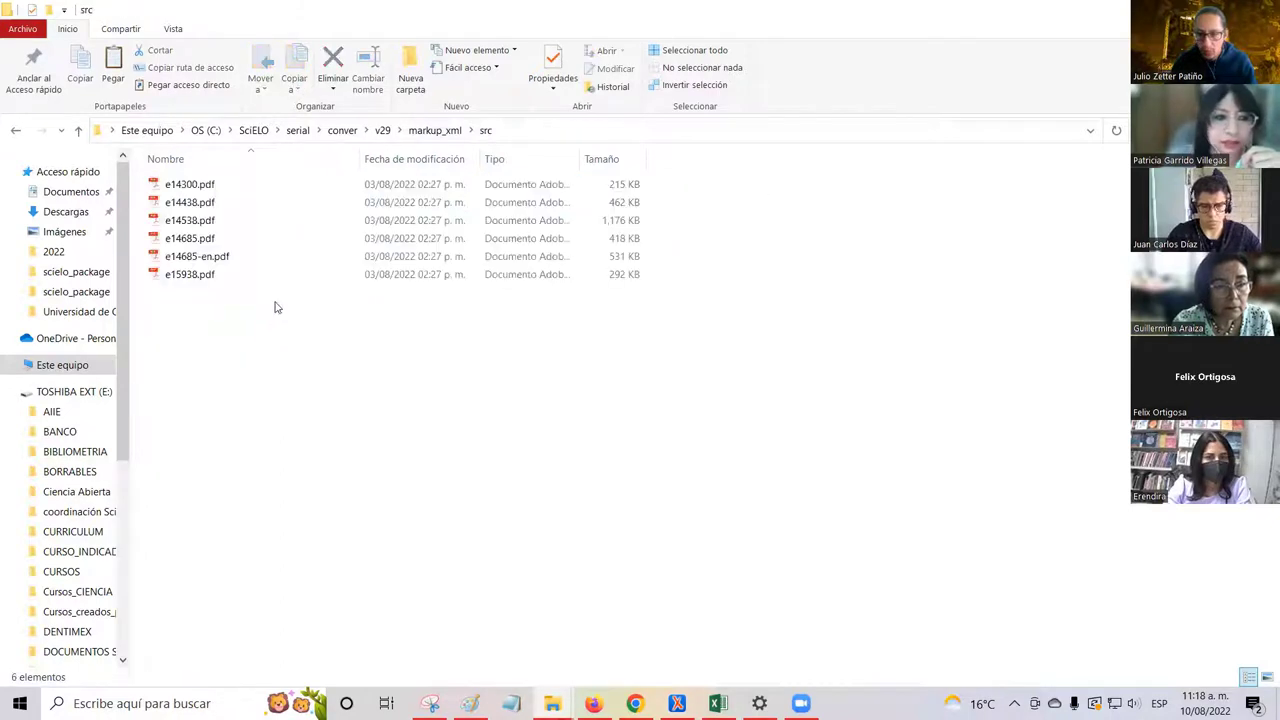
left_click_drag(242, 309, 263, 192)
left_click(297, 380)
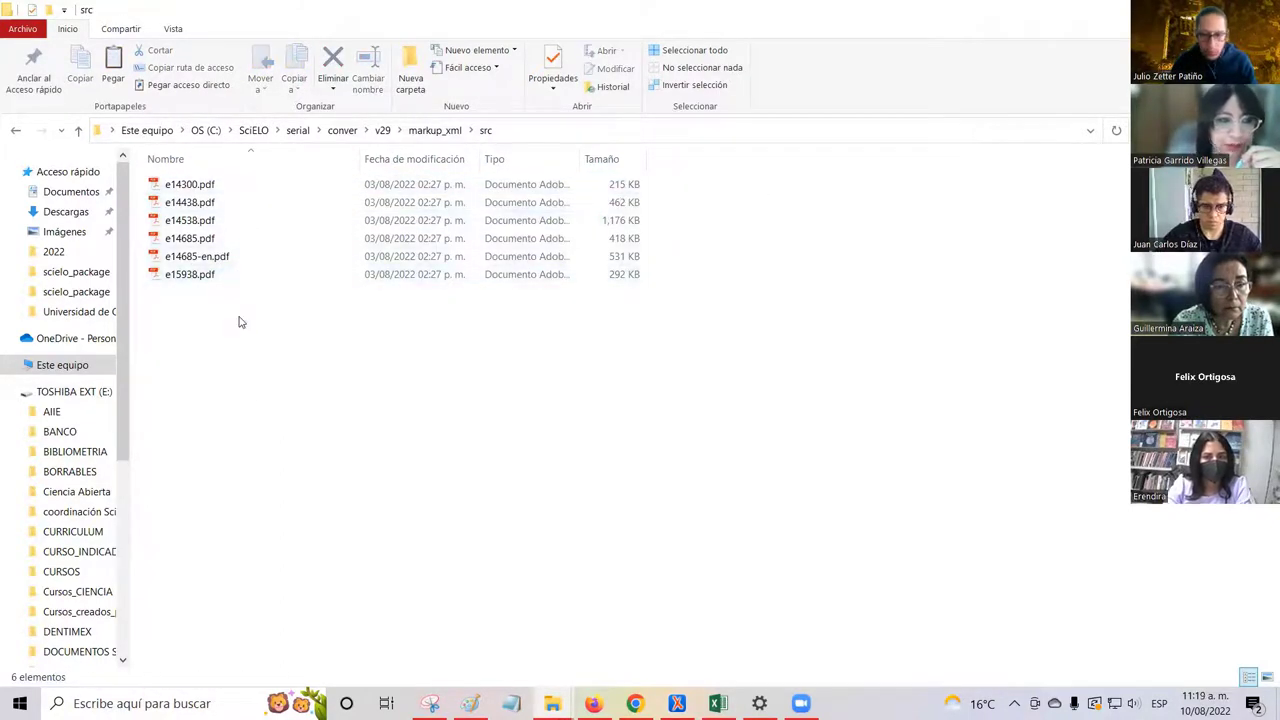
- Point out the English-version file e14685-en.pdf in the src folder
left_click(244, 258)
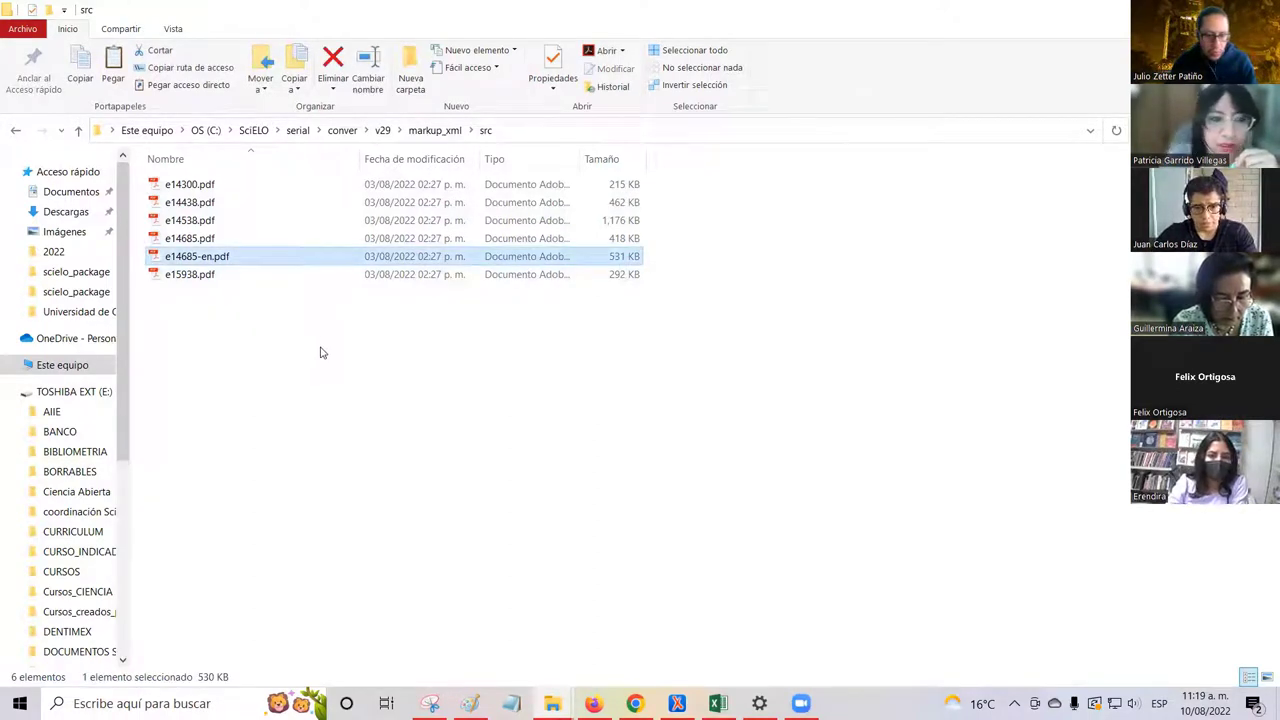
left_click(351, 345)
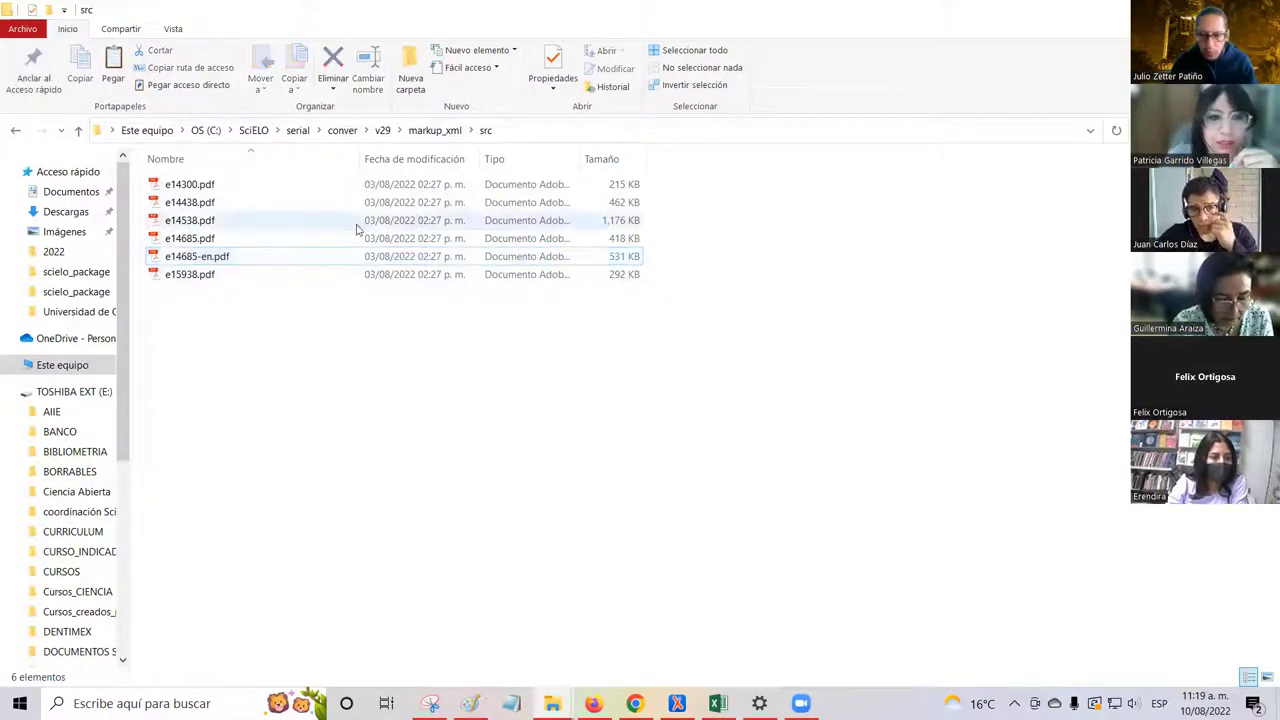
left_click(245, 256)
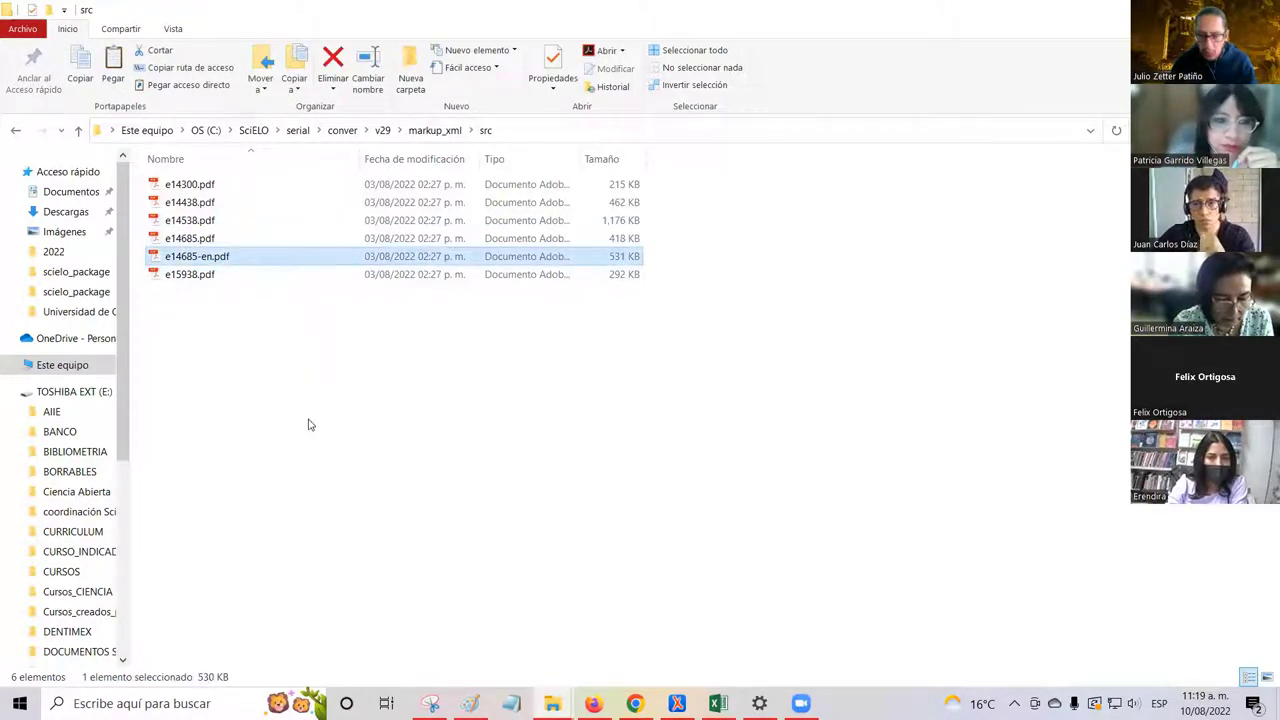
- Return to the v29 folder and show the desktop with nothing selected
left_click(385, 132)
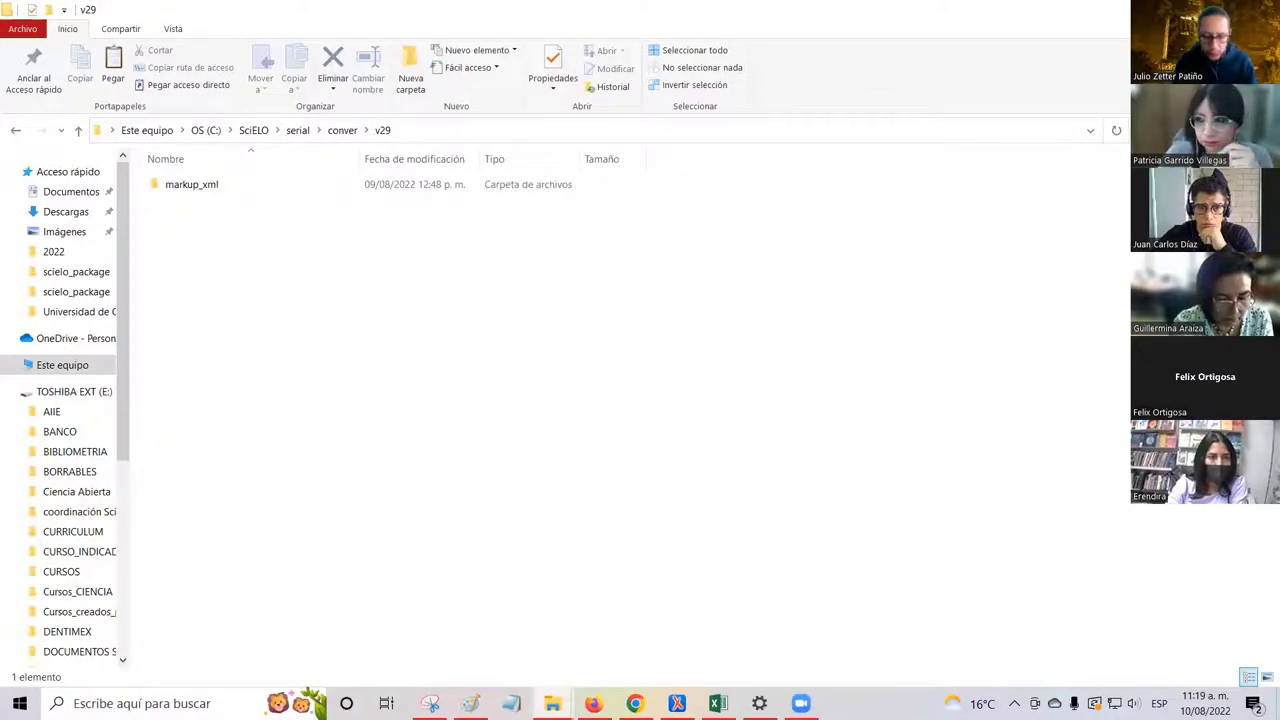
key("super+d")
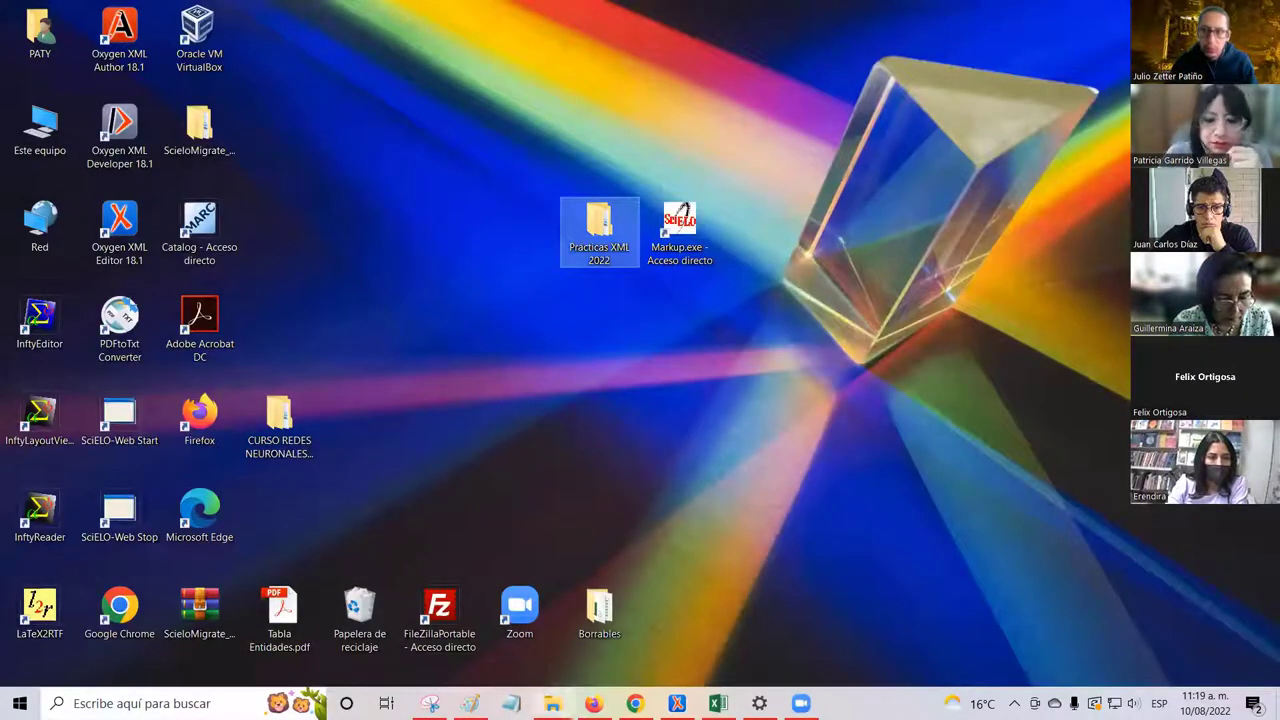
left_click(592, 426)
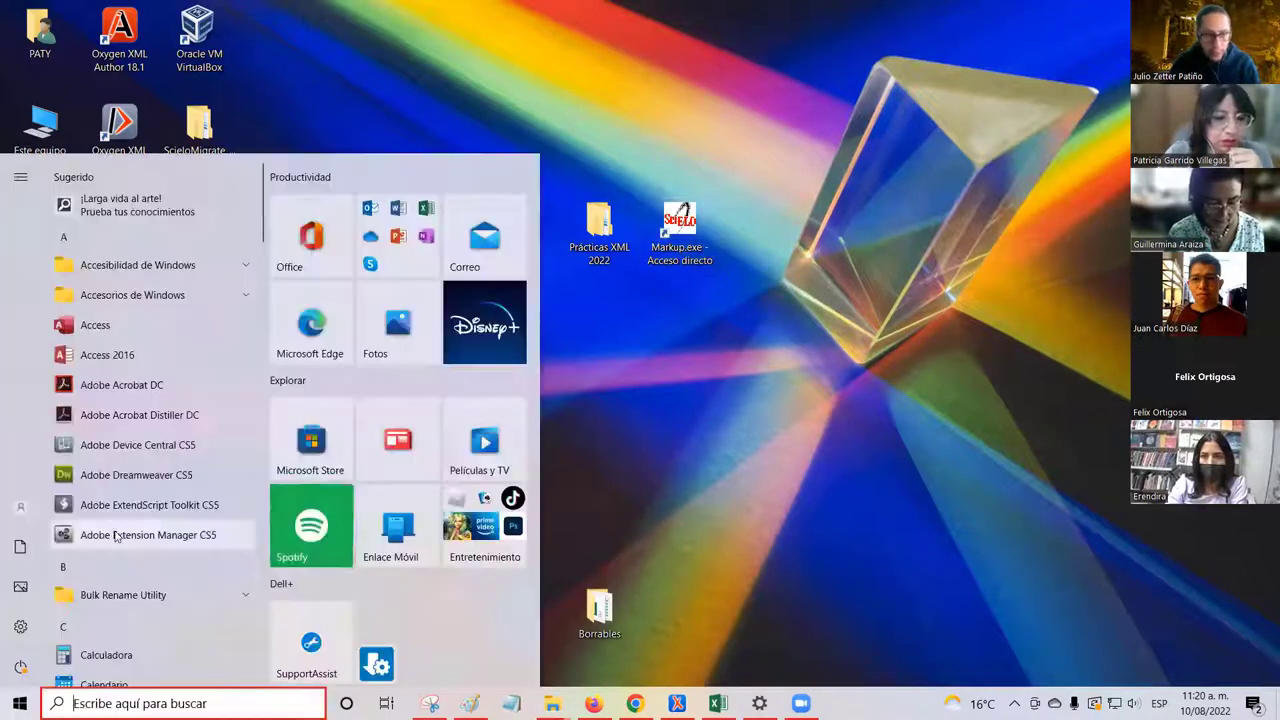
- Look through the installed programs for the SciELO México group, check its entries, and close the program list
left_click(20, 703)
scroll(118, 517, "down", 10)
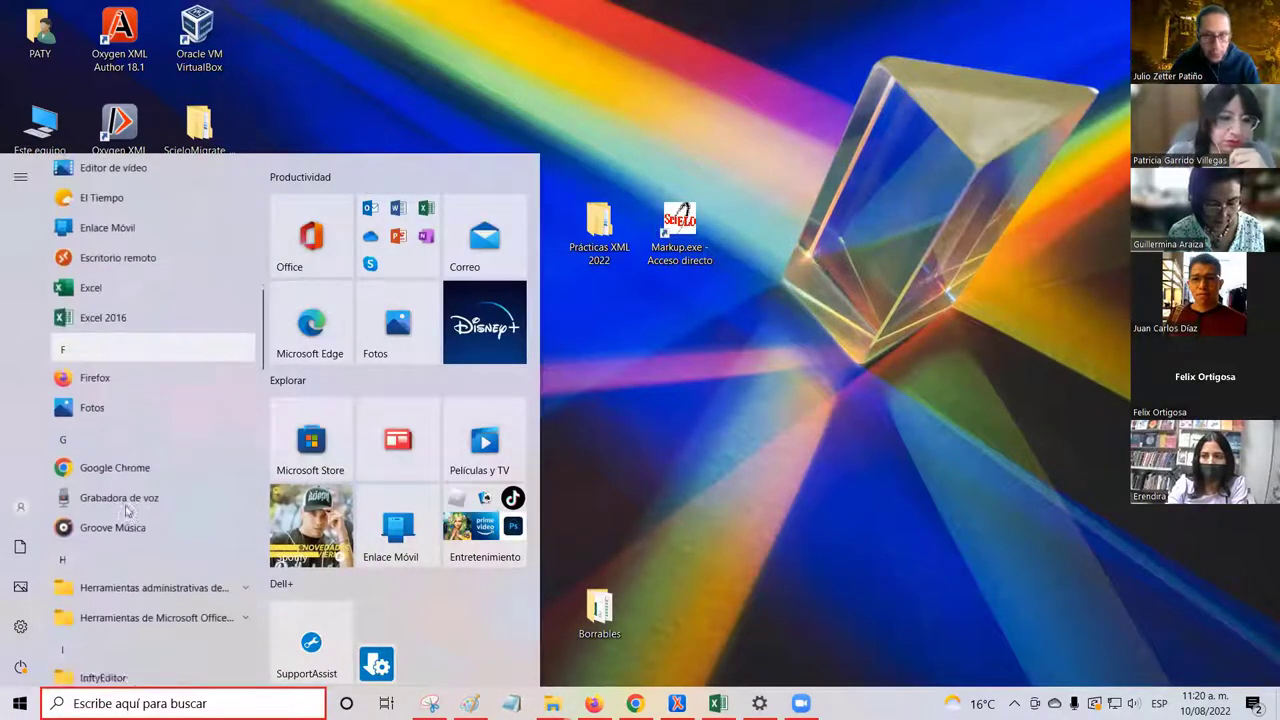
scroll(133, 503, "down", 8)
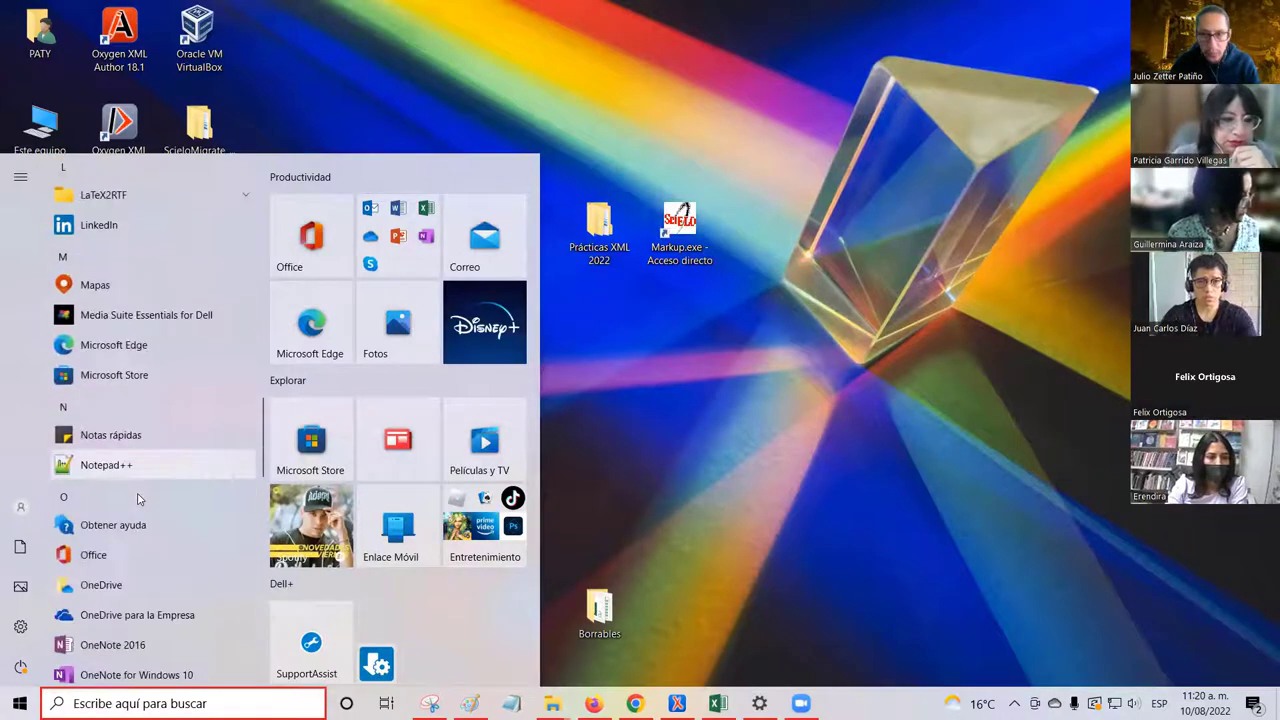
scroll(139, 499, "down", 8)
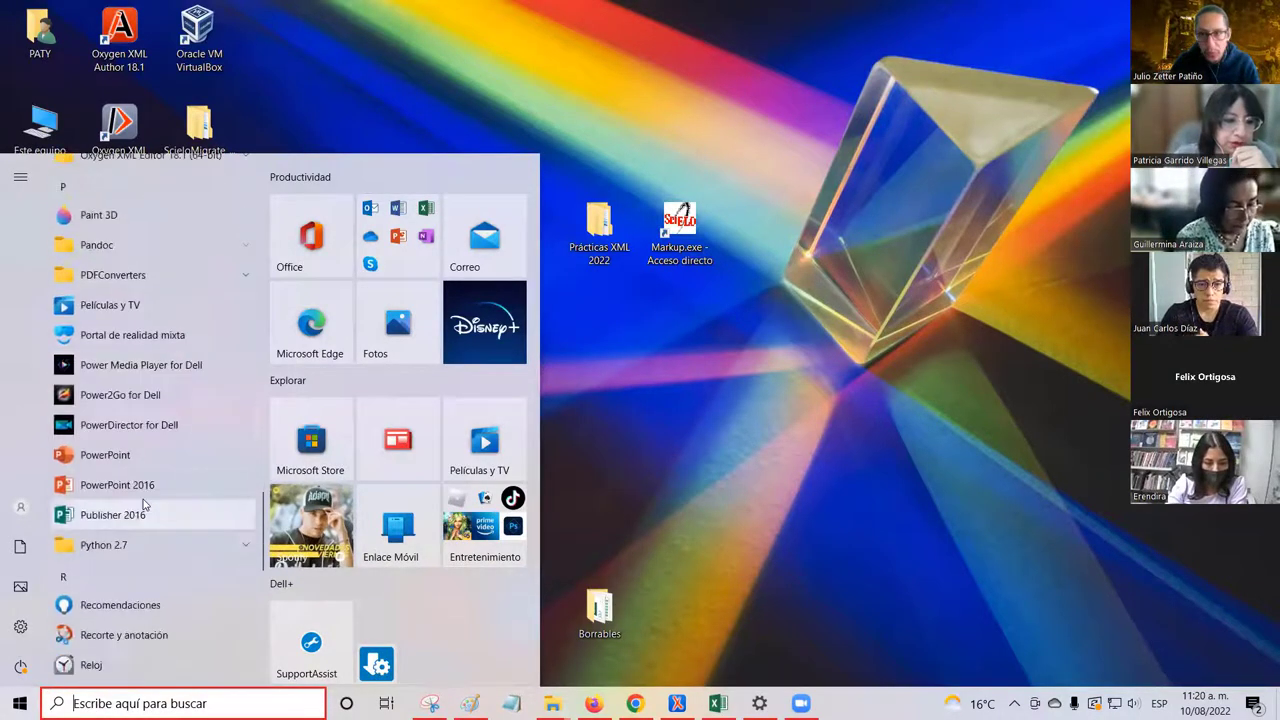
scroll(145, 505, "down", 5)
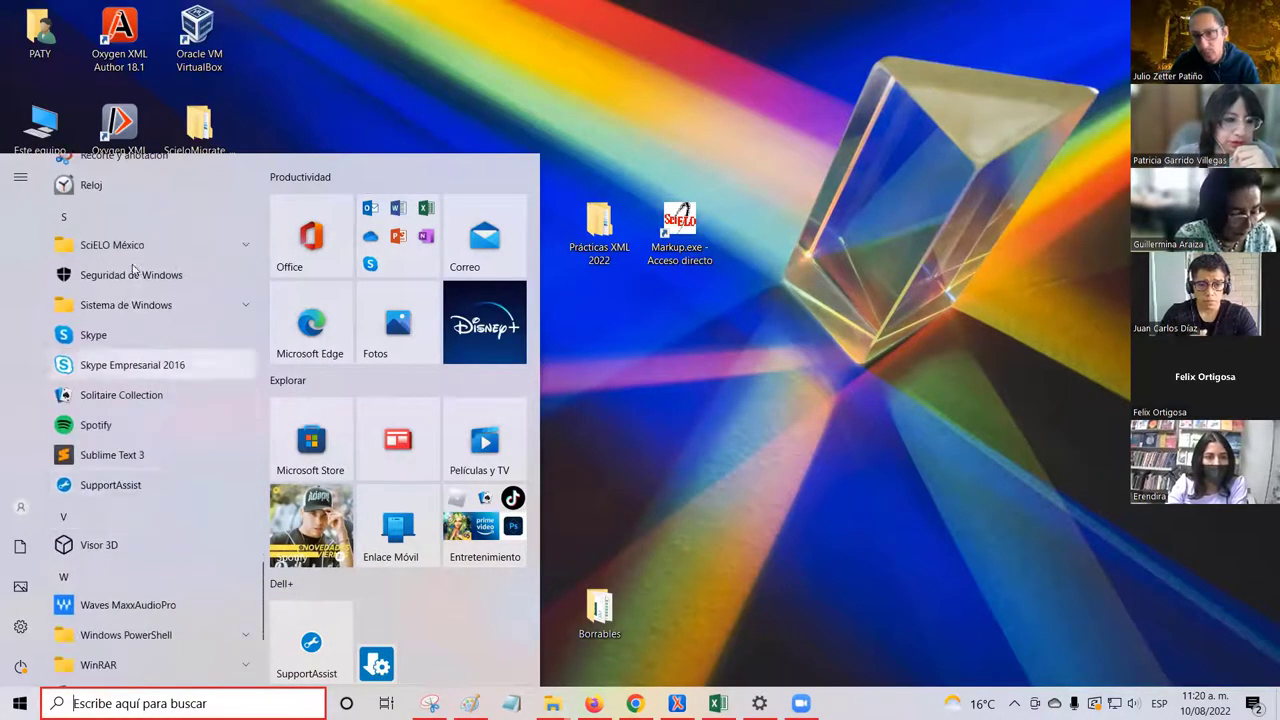
left_click(246, 249)
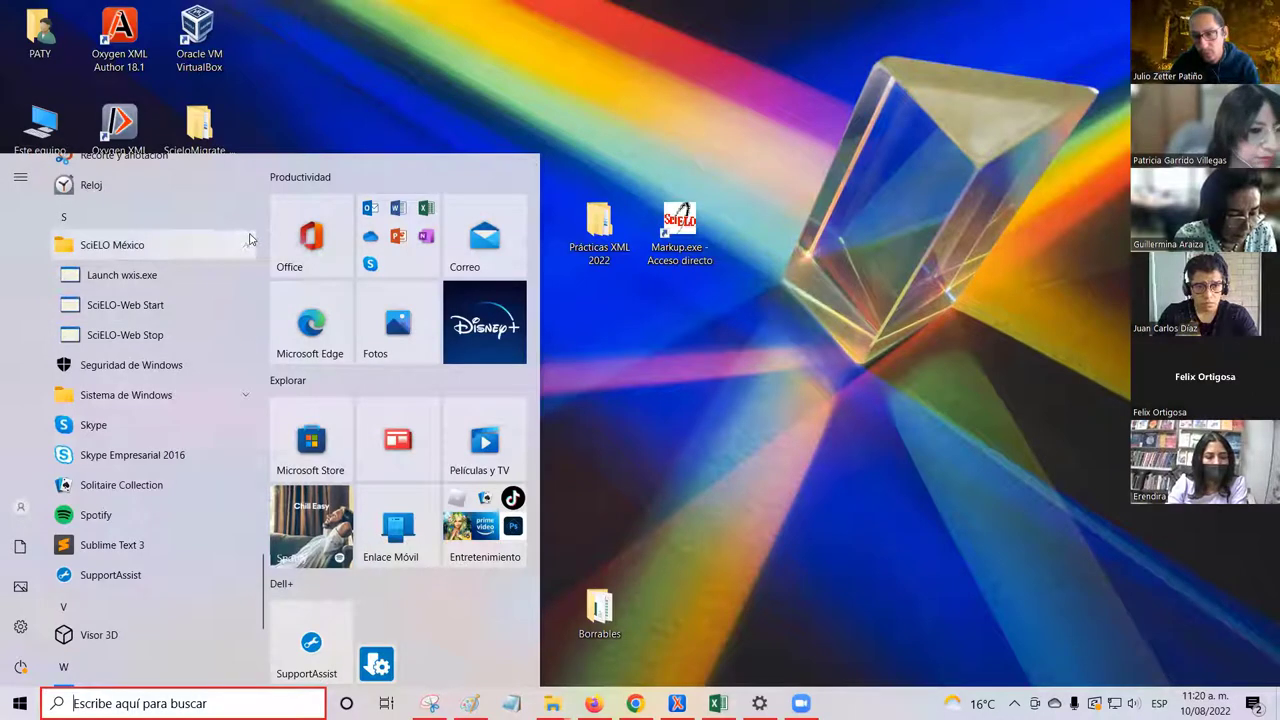
left_click(247, 239)
left_click(600, 163)
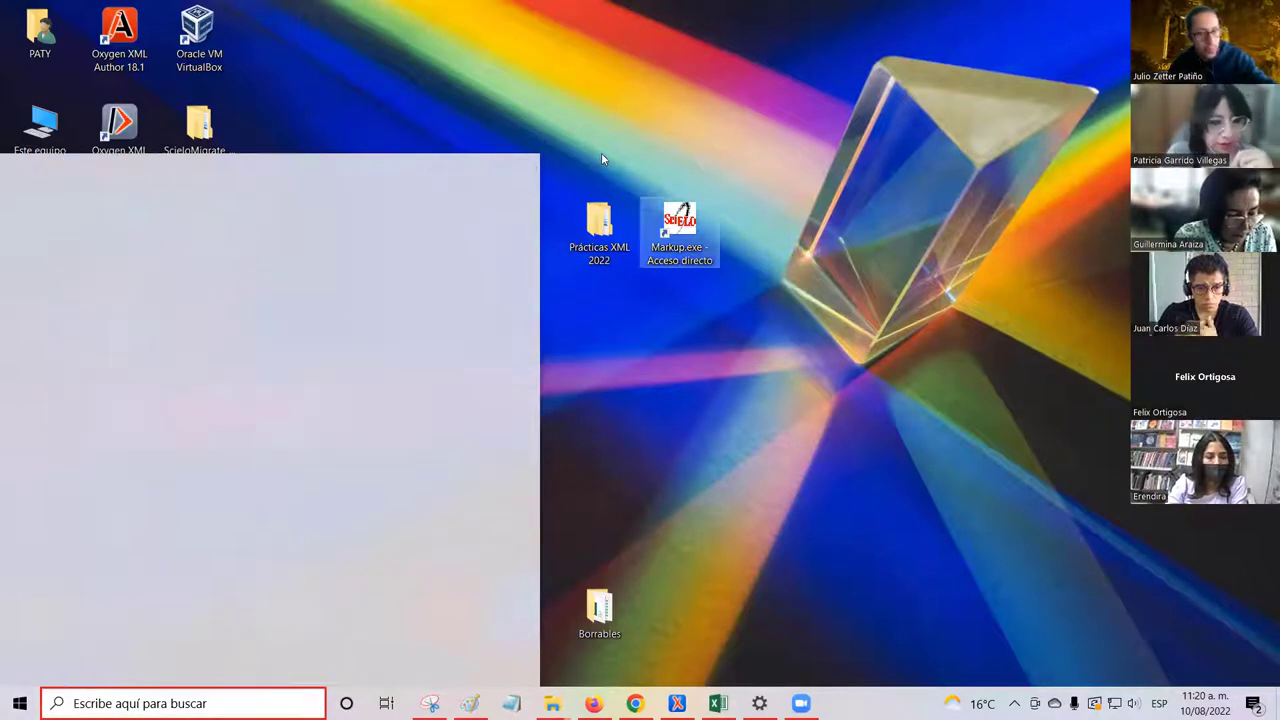
- Bring up the bases File Explorer window and go to the root of the OS (C:) drive
mouse_move(552, 703)
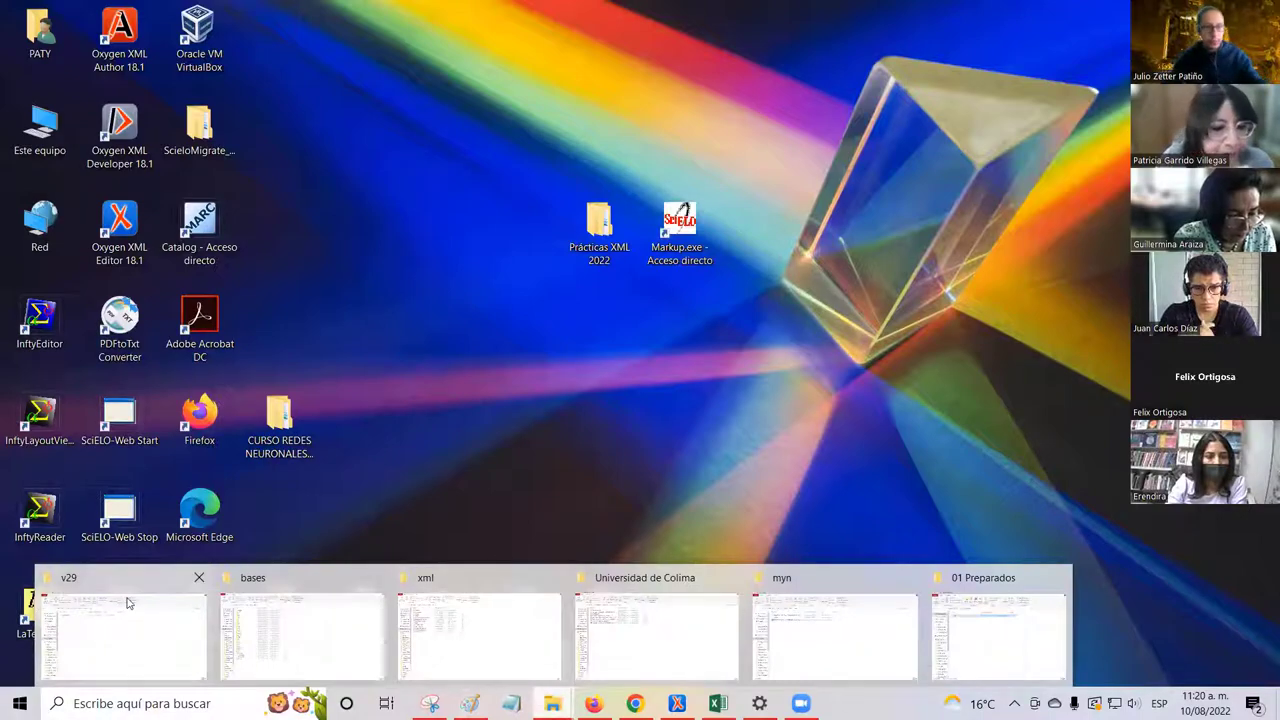
left_click(320, 651)
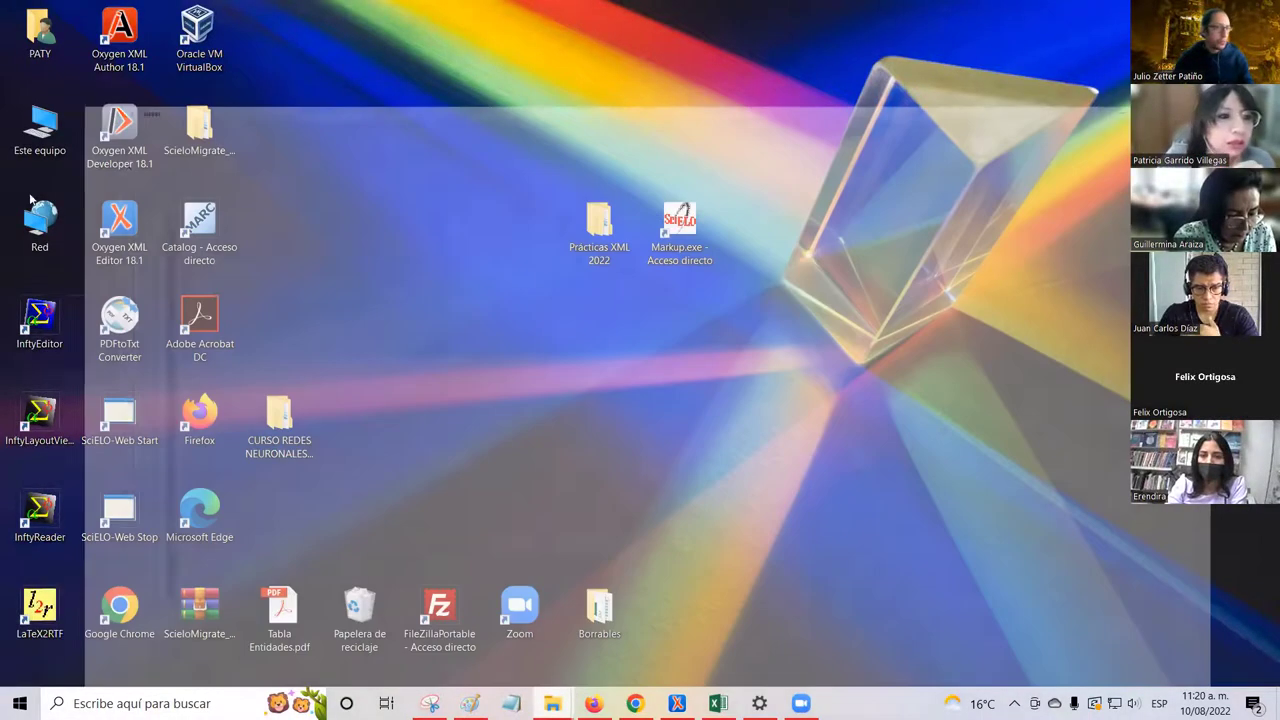
left_click(206, 130)
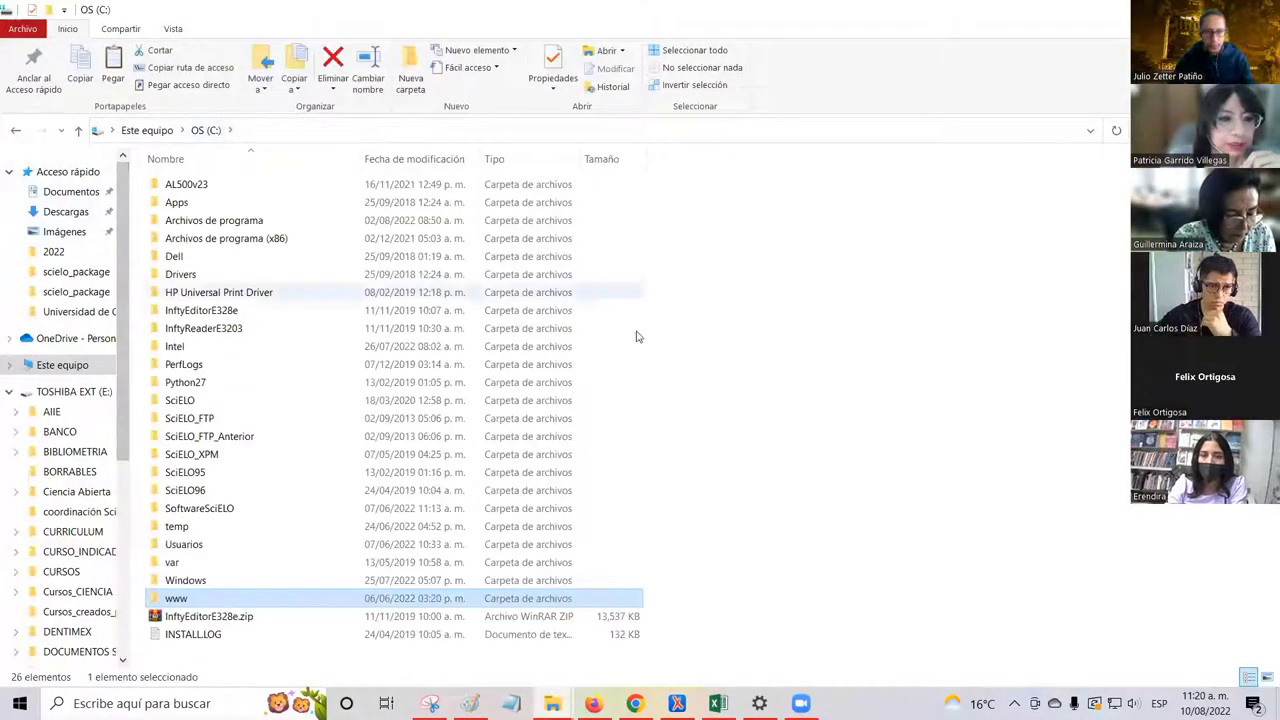
- Point out the SciELO and SciELO96 folders on the C: drive as possible installation locations
left_click(300, 401)
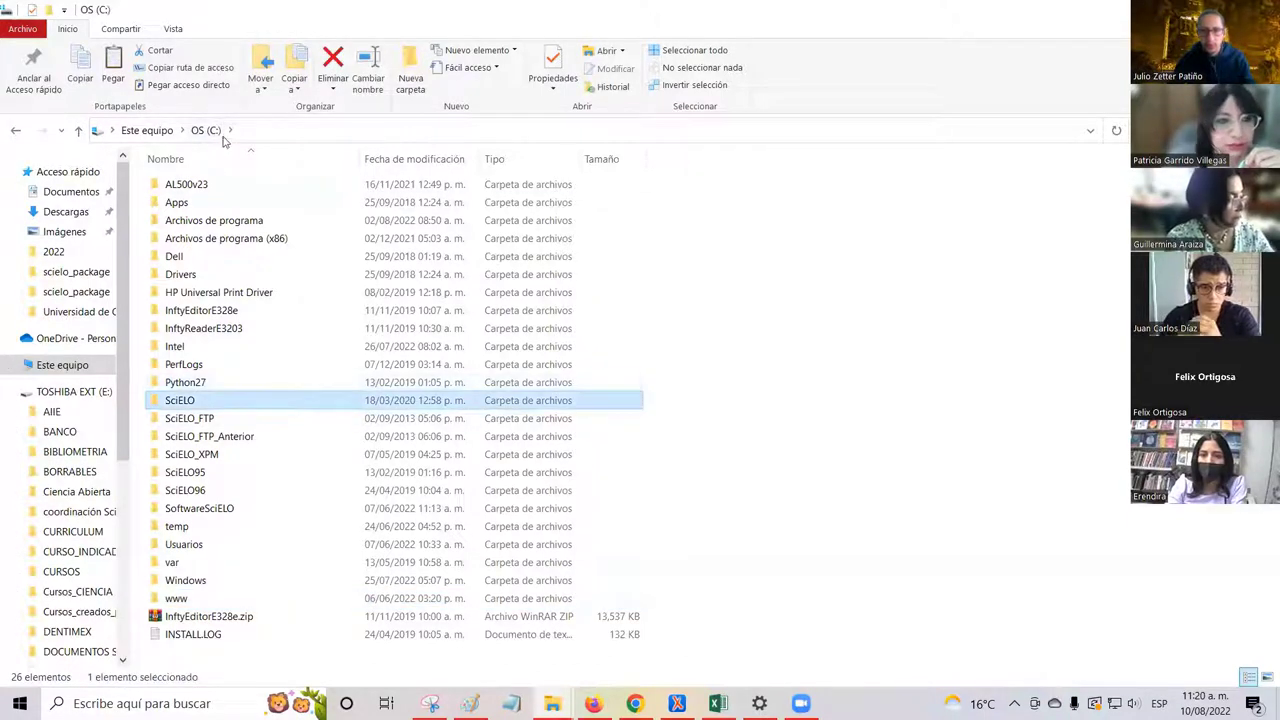
left_click(248, 493)
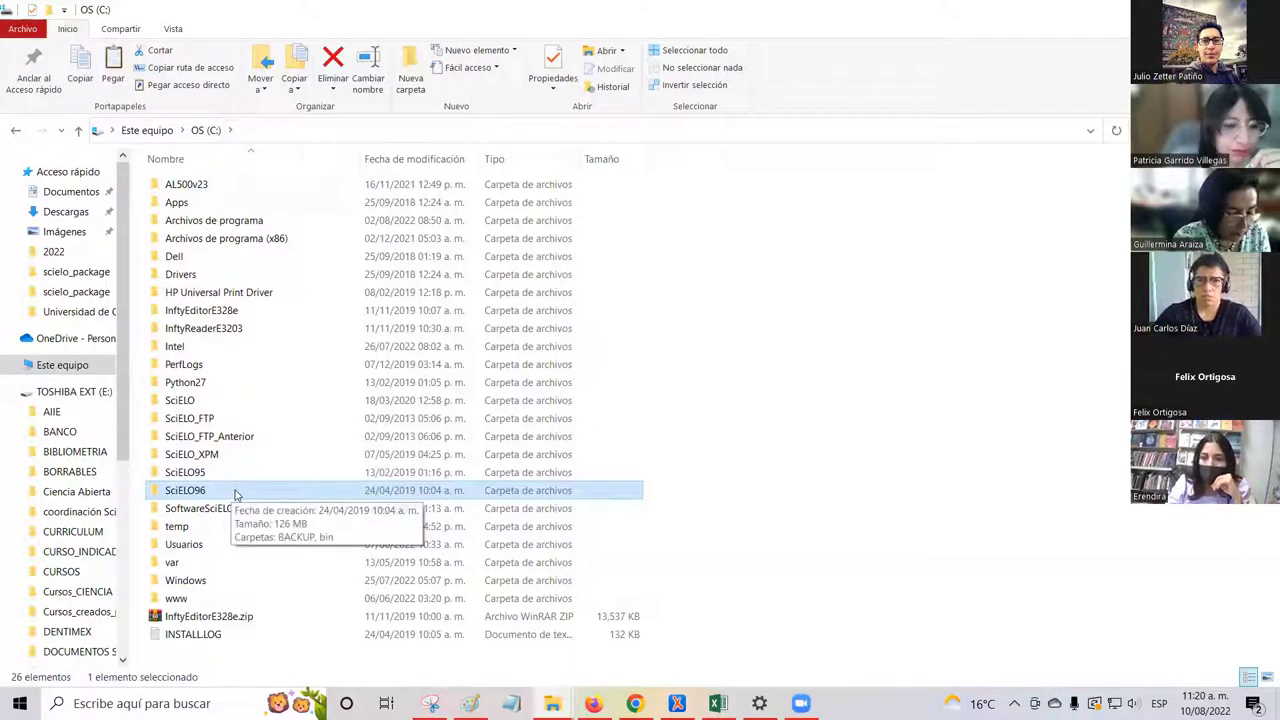
left_click(215, 404)
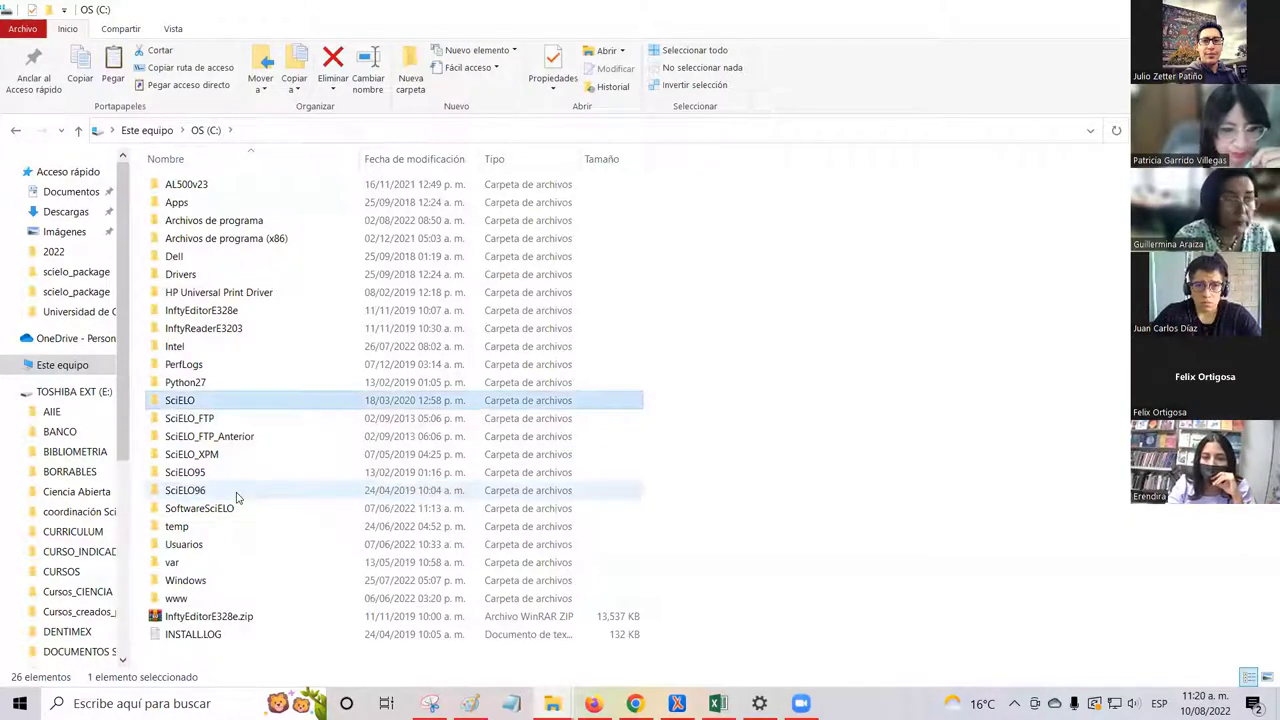
left_click(237, 492)
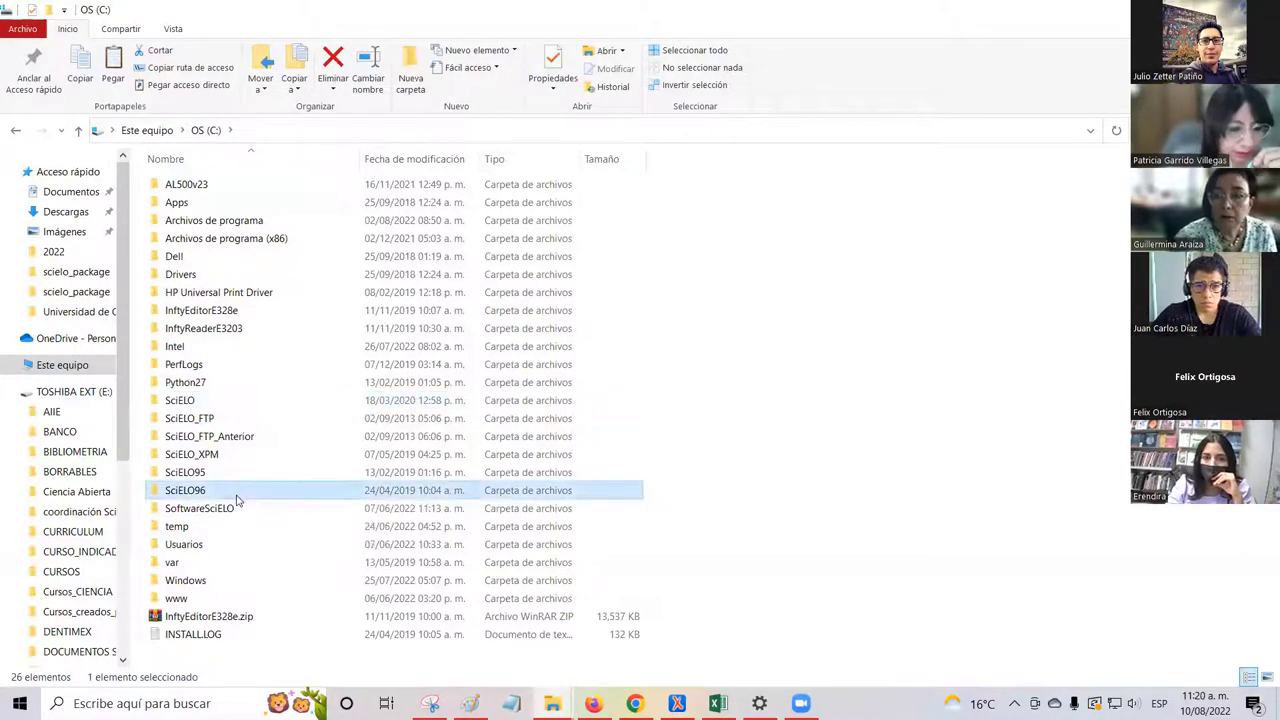
- Locate Markup.exe in C:\SciELO96\bin\markup and look over the actions available for it
double_click(237, 492)
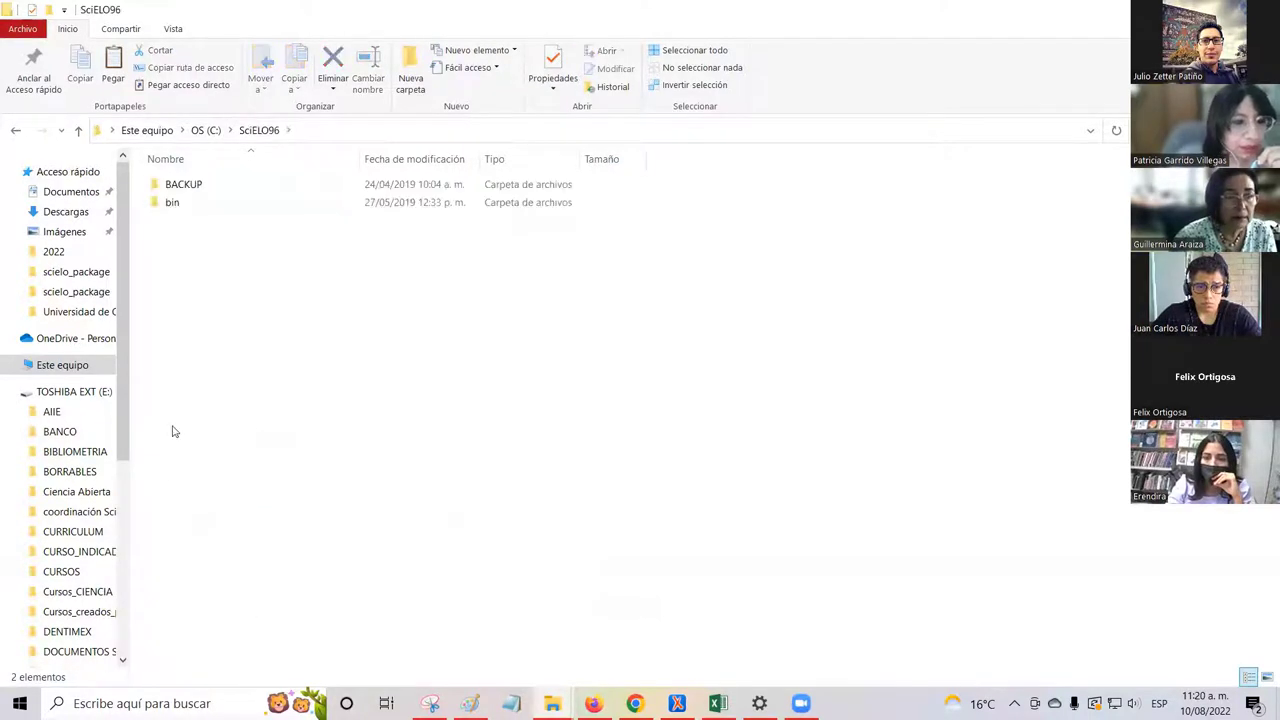
double_click(192, 205)
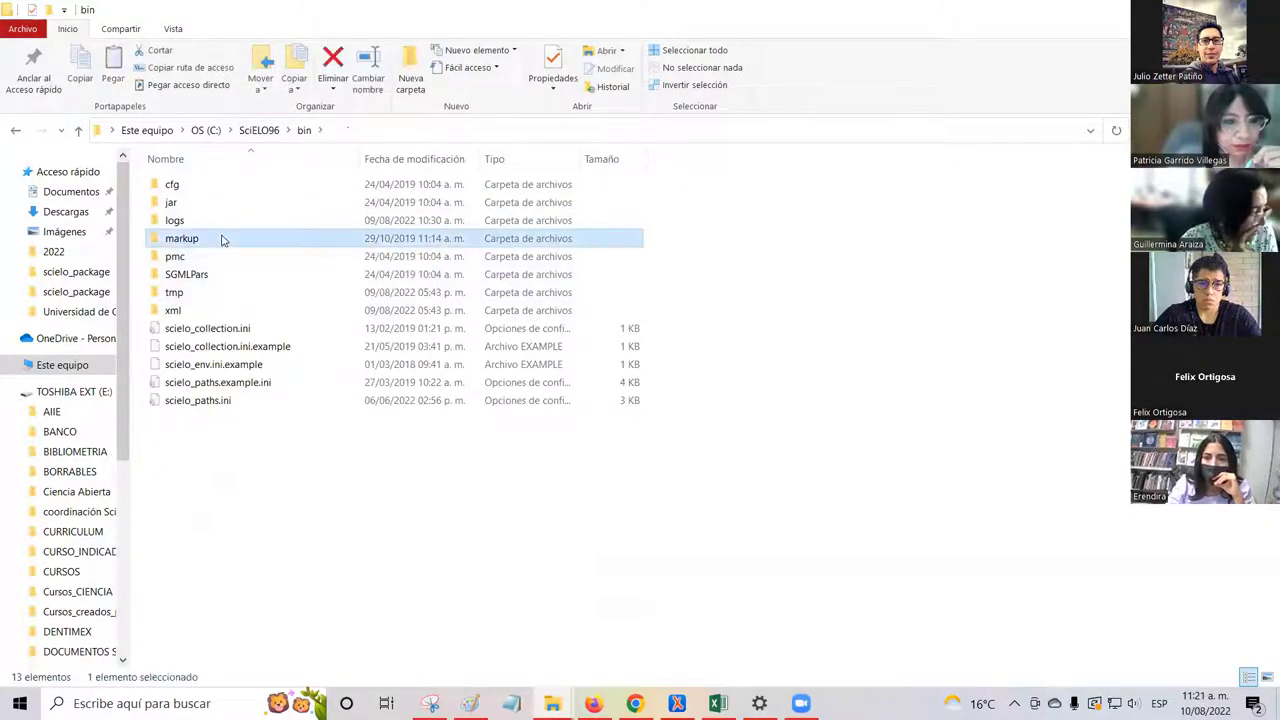
double_click(223, 240)
left_click(278, 437)
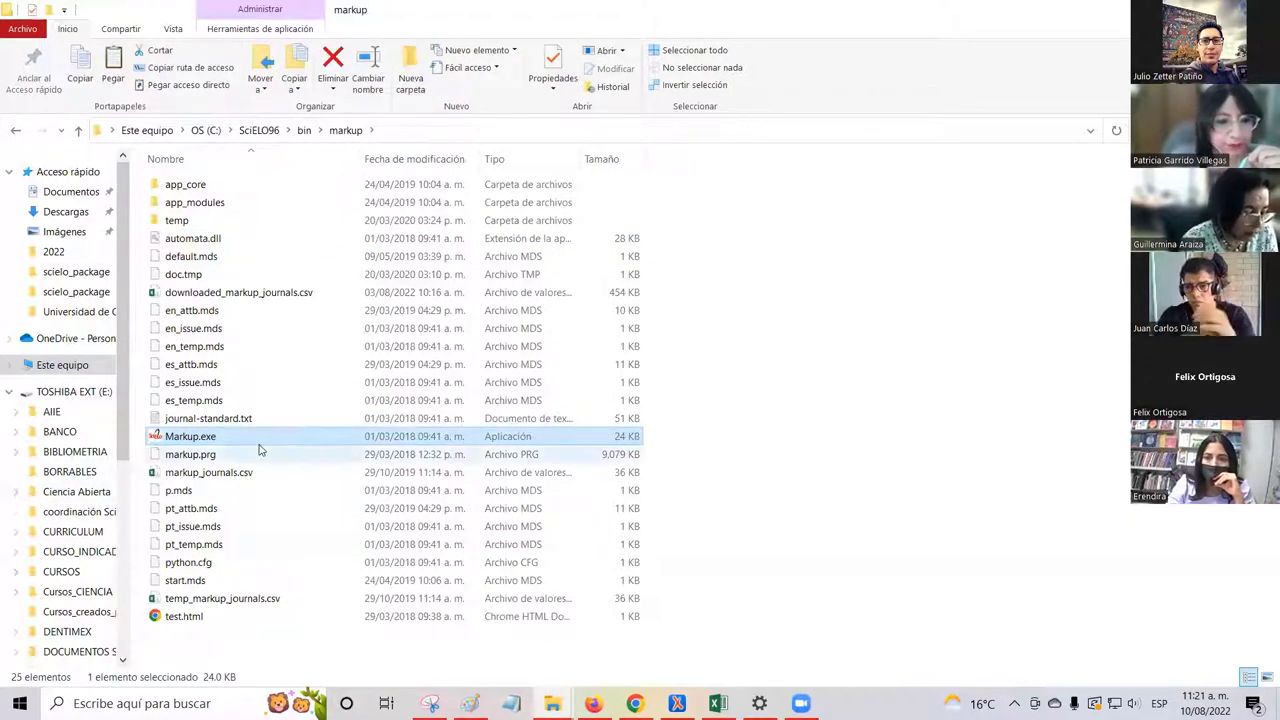
mouse_move(266, 443)
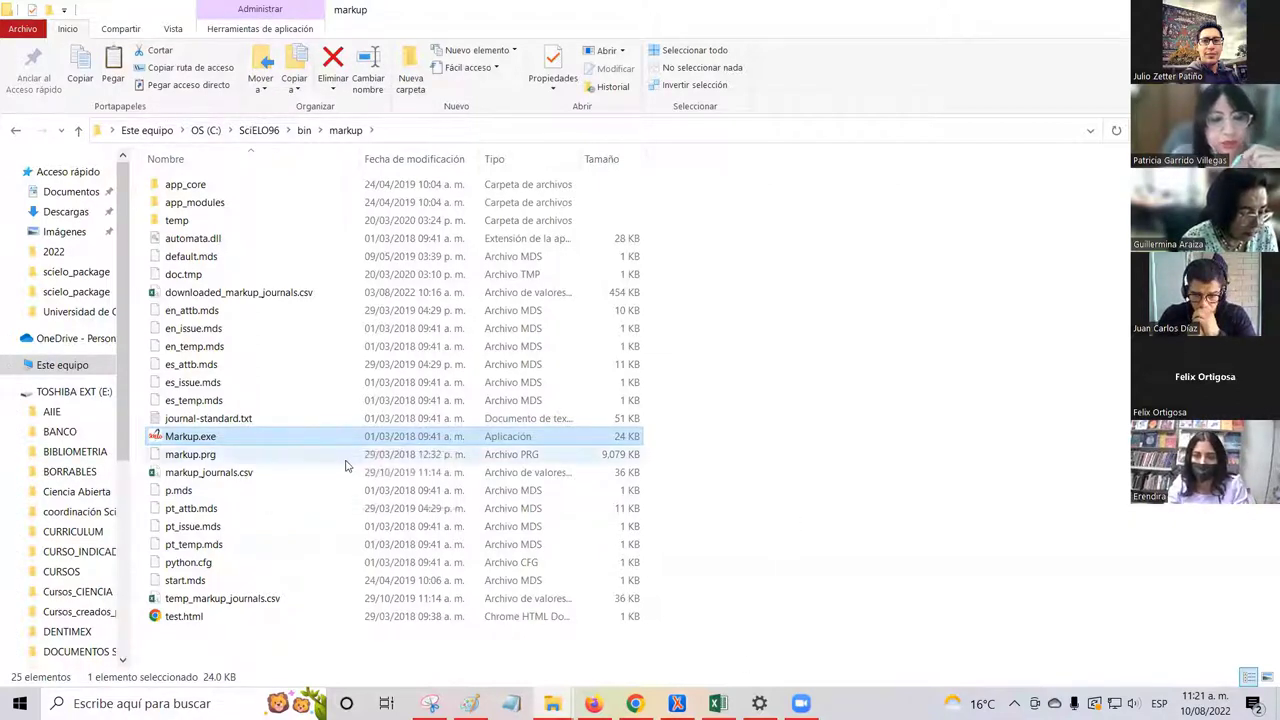
mouse_move(308, 440)
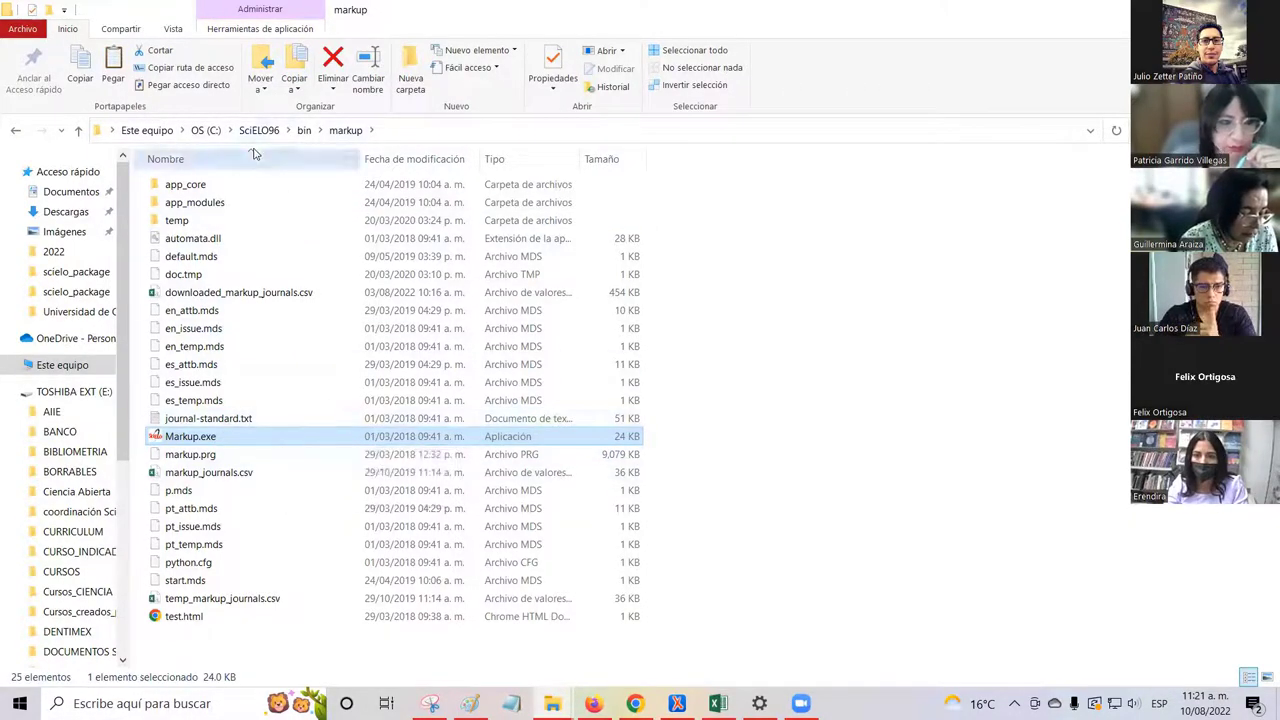
right_click(274, 440)
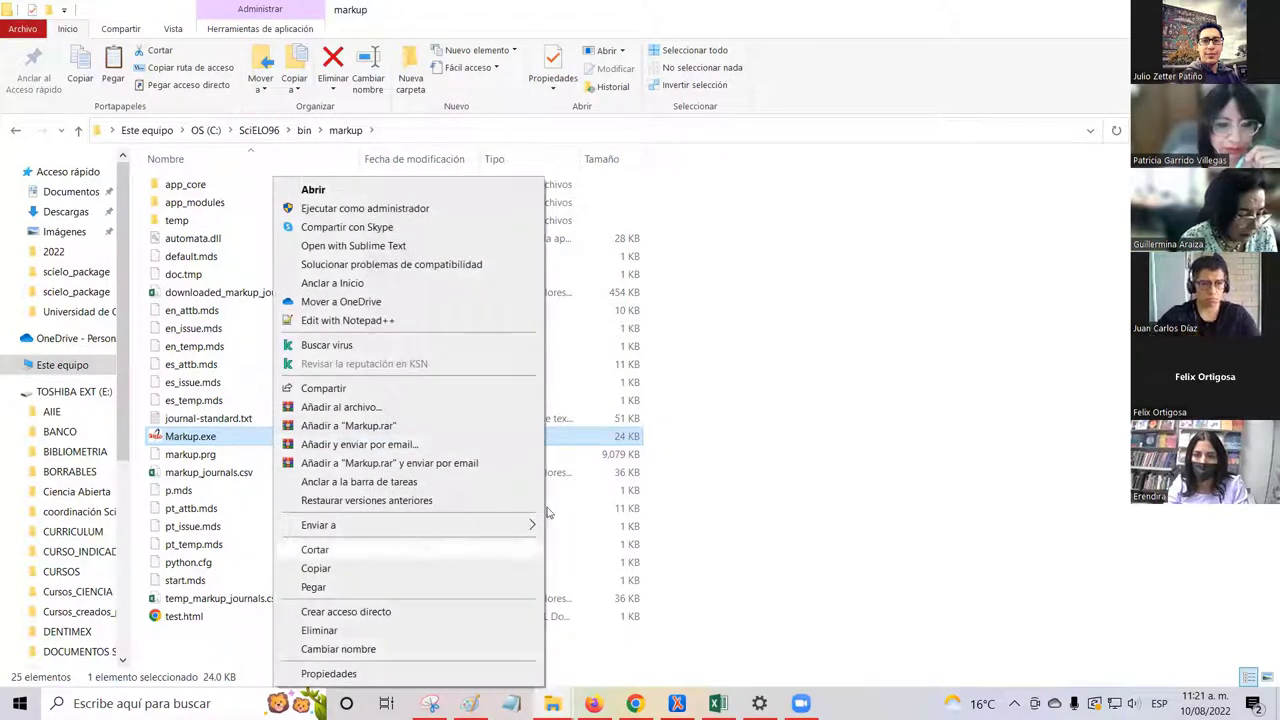
left_click(829, 416)
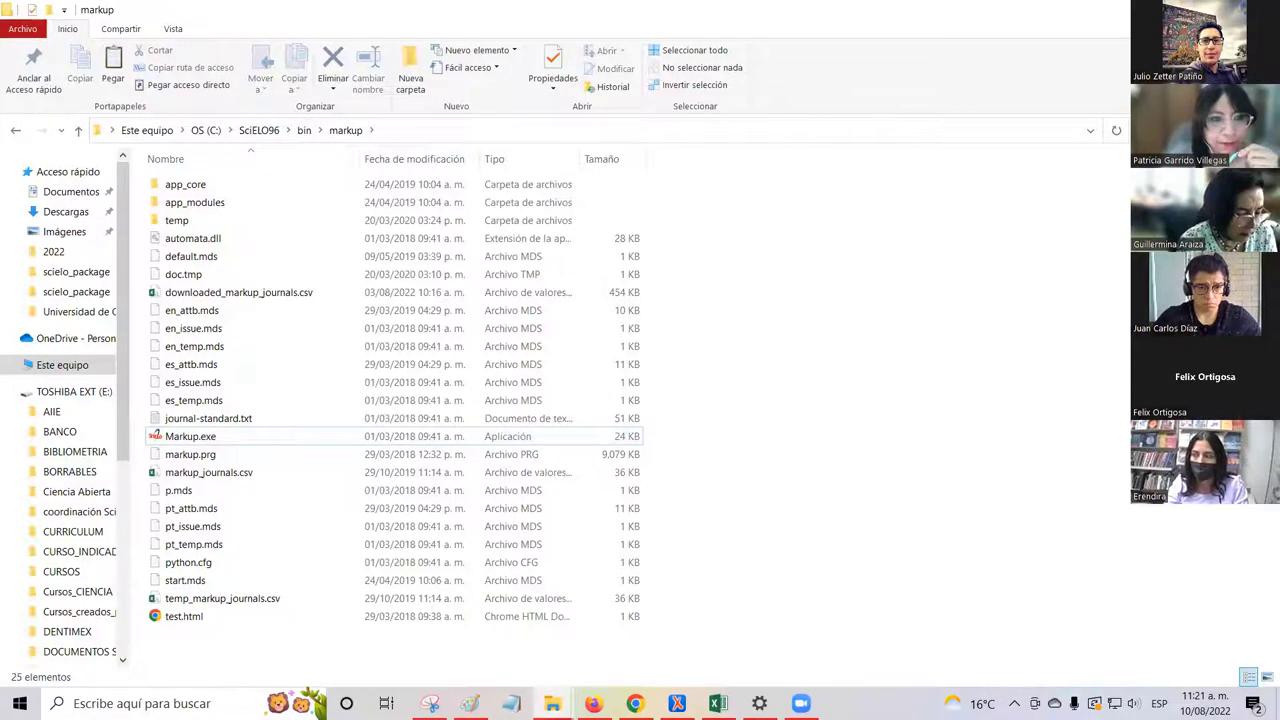
- Show the desktop and look over the actions available for the Markup.exe shortcut
key("super+d")
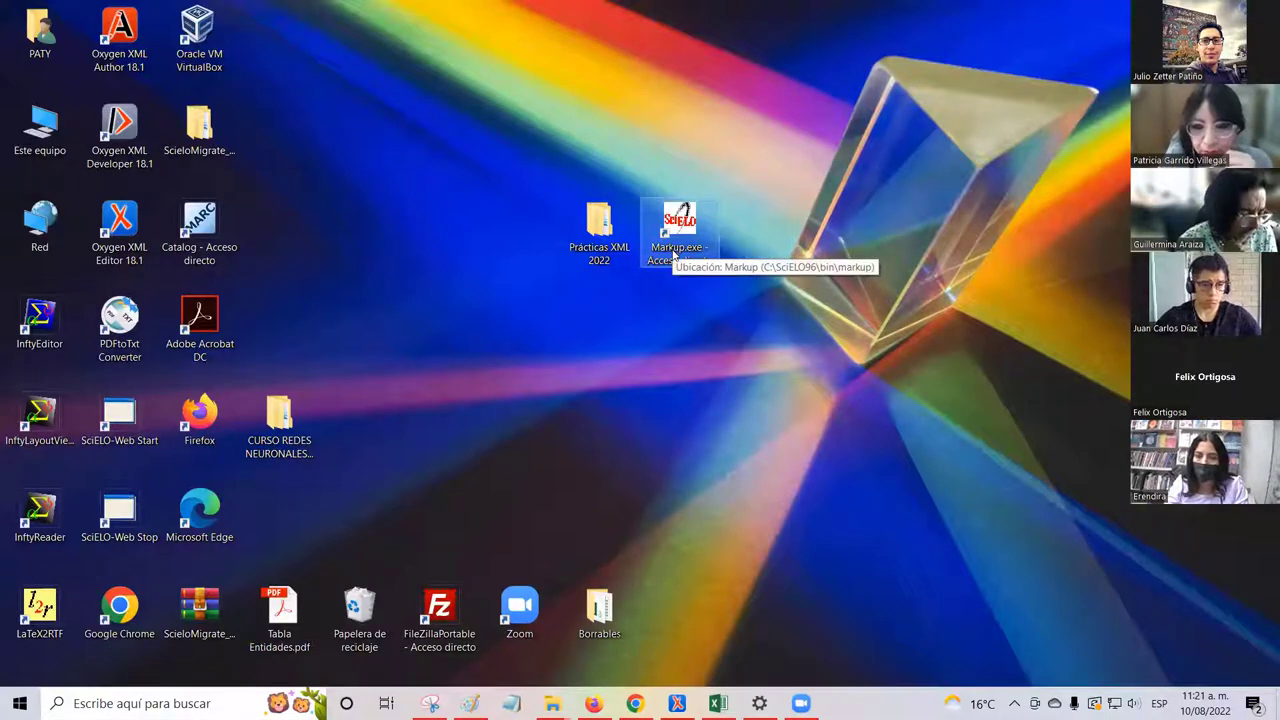
right_click(670, 250)
left_click(600, 302)
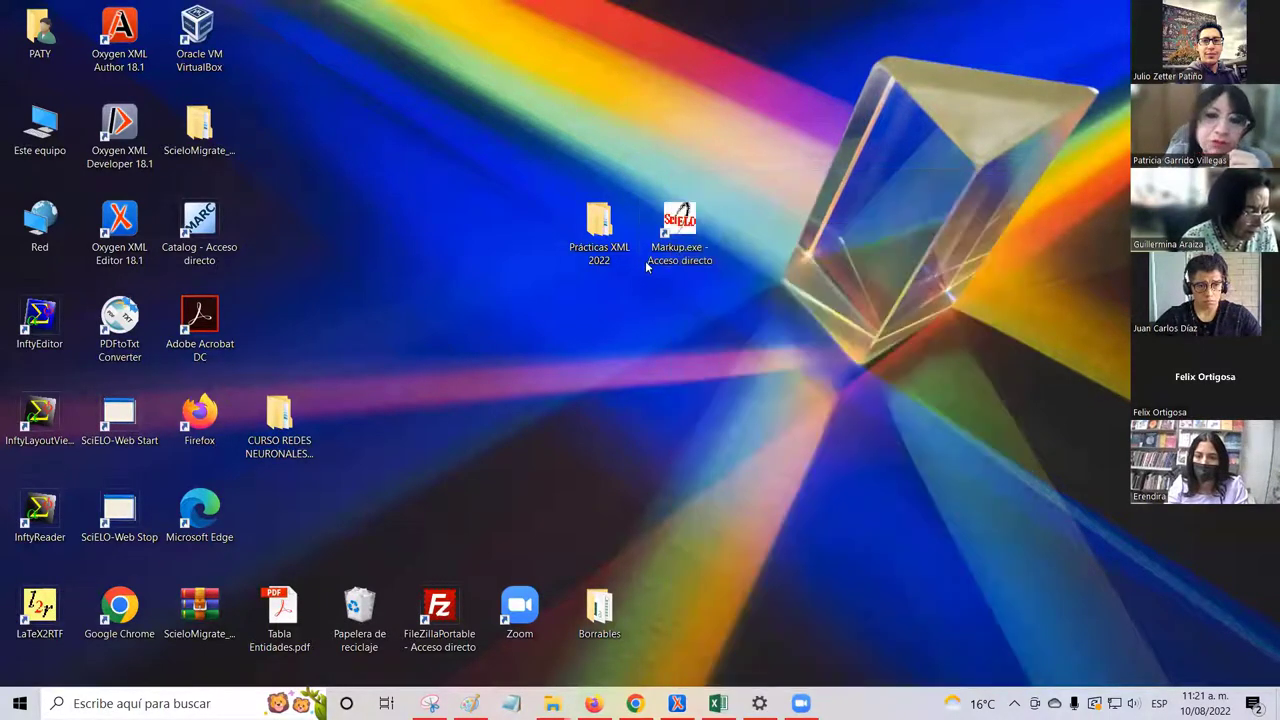
right_click(650, 264)
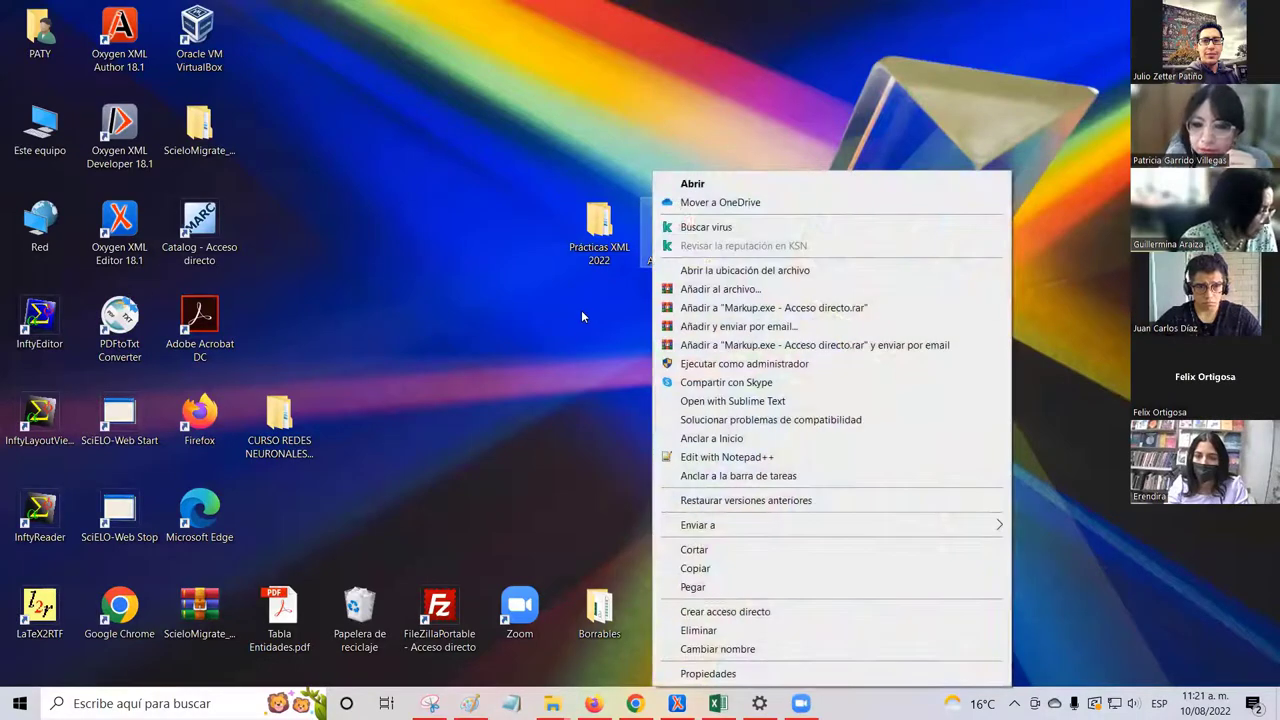
left_click(582, 316)
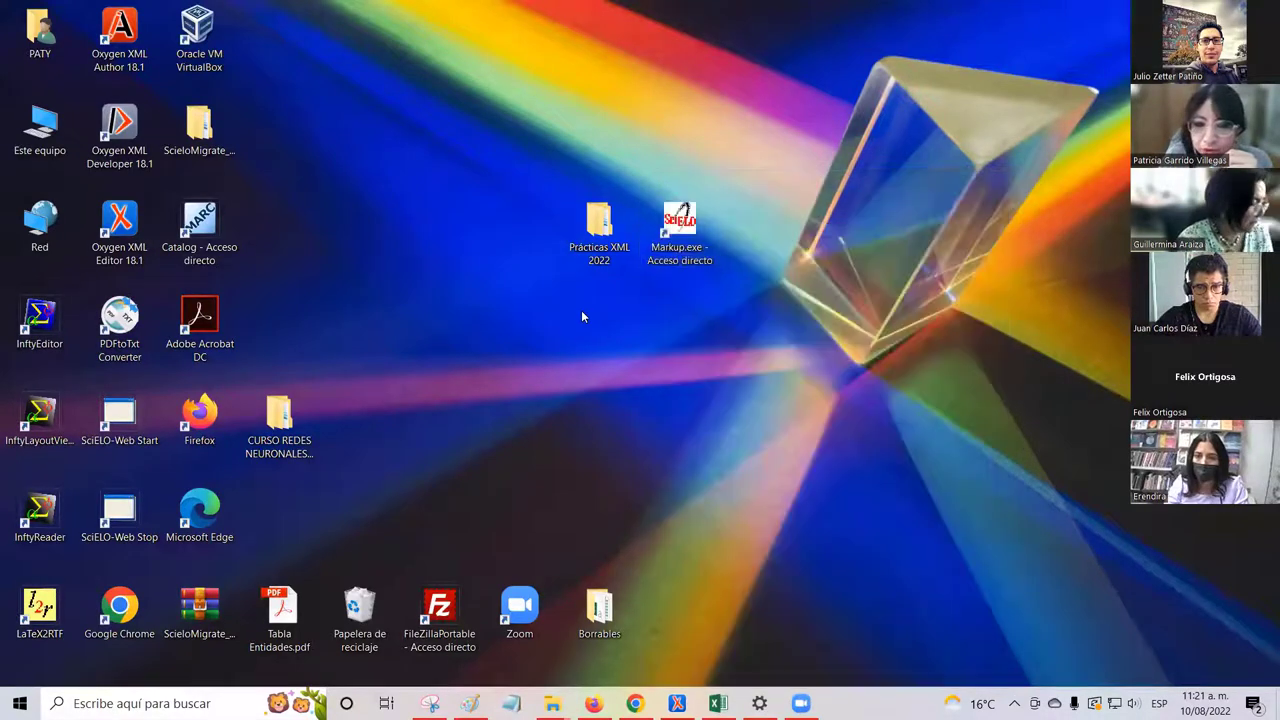
- Run the desktop shortcut to Markup.exe as administrator and allow it to start
left_click(664, 263)
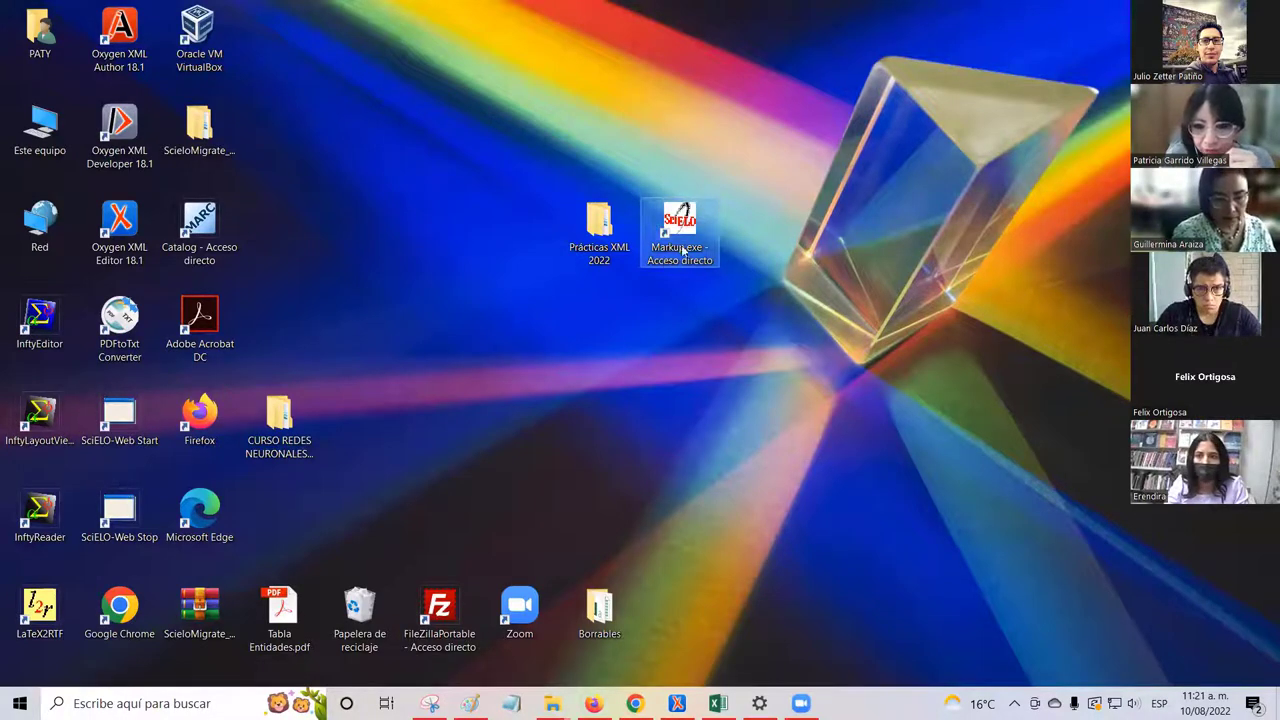
right_click(681, 247)
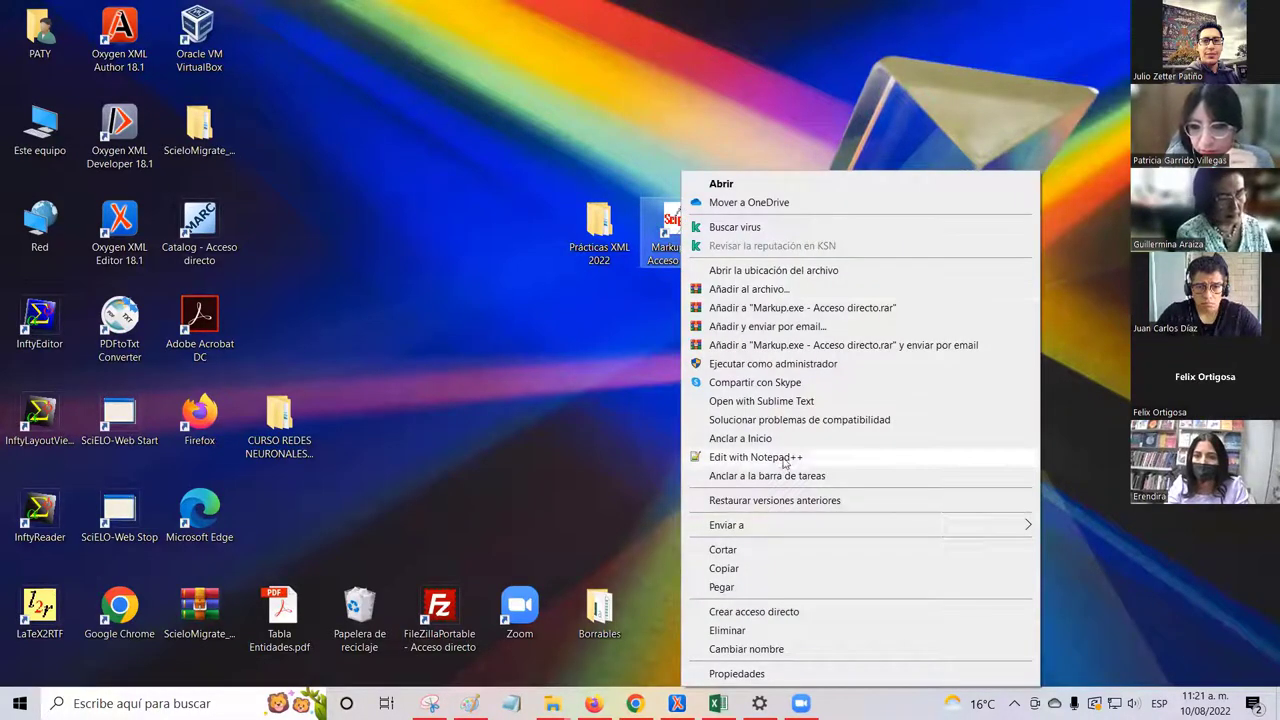
left_click(775, 365)
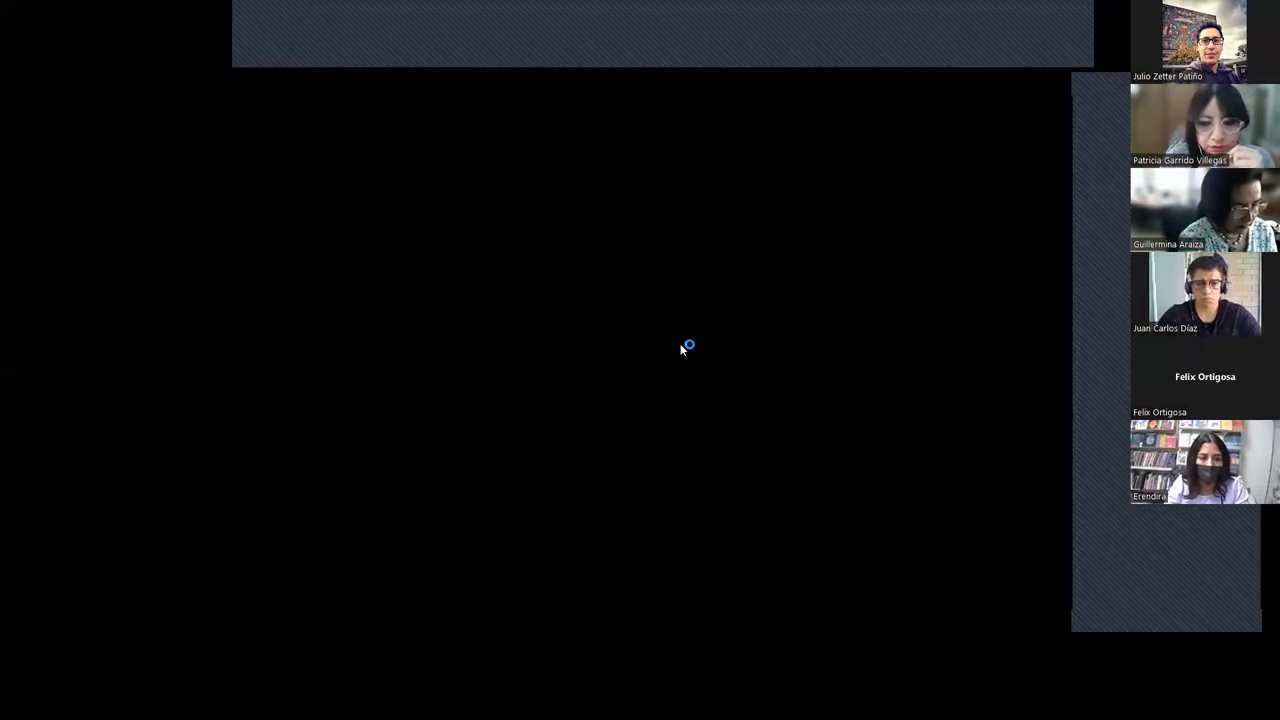
left_click(556, 365)
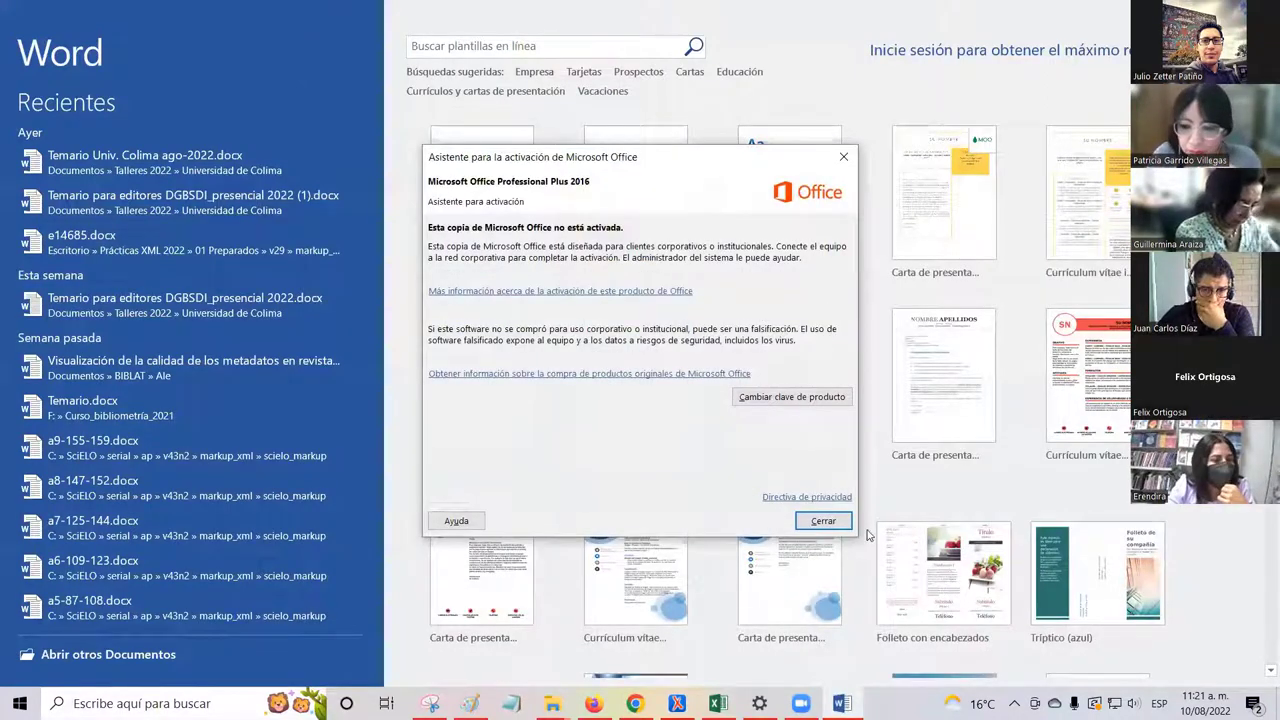
- Dismiss the Office activation wizard and enable the macro content in a new blank Word document
left_click(823, 520)
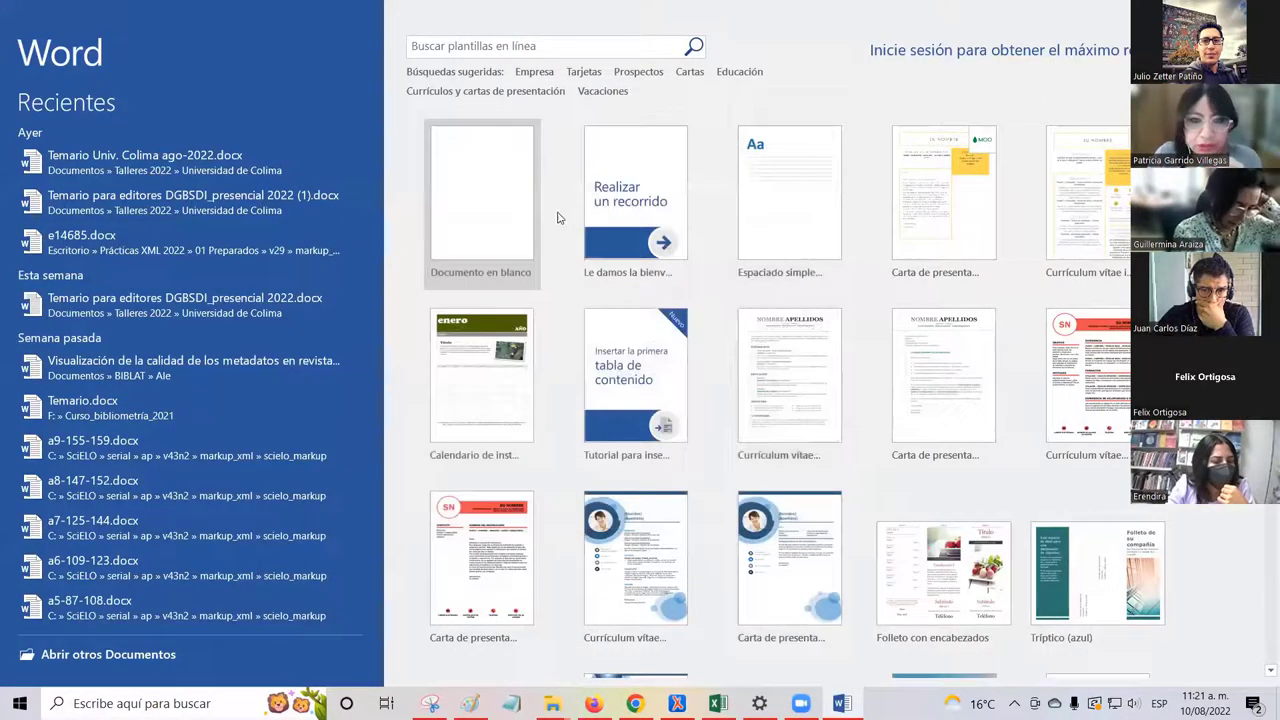
left_click(484, 192)
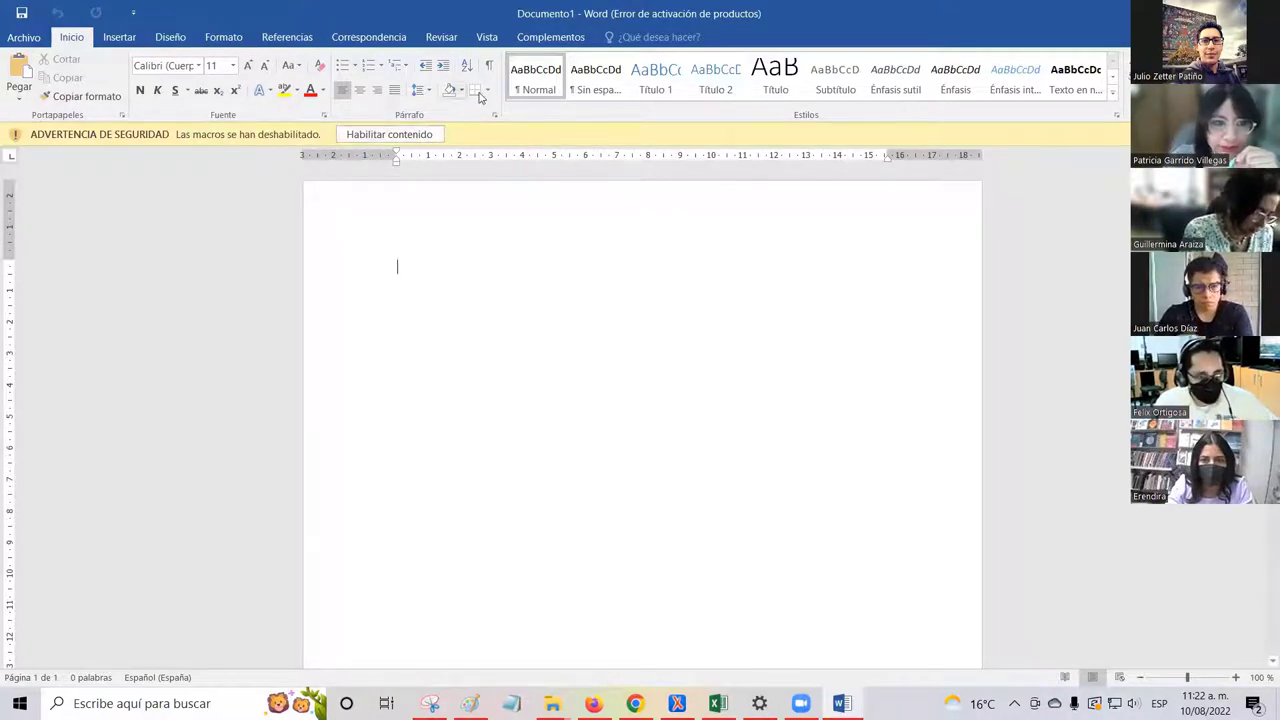
left_click(424, 136)
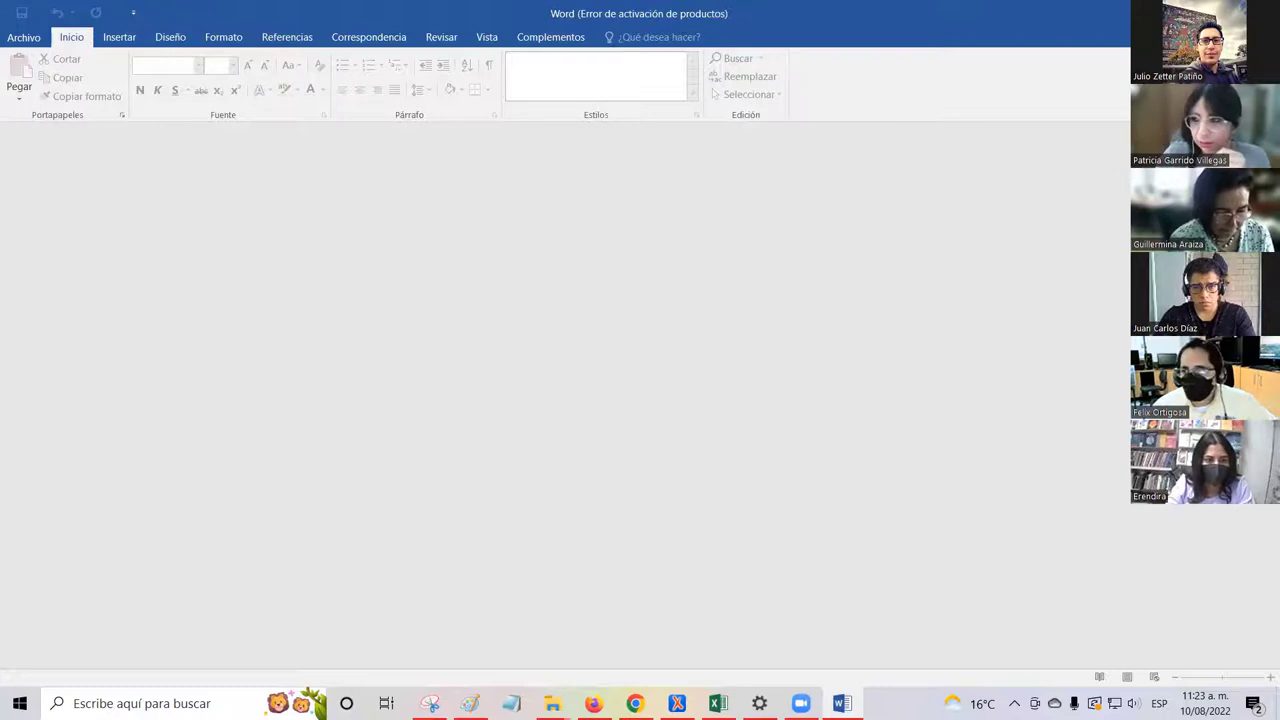
- Take the Word window out of full screen and resize it to cover most of the desktop below the top row of icons
key("super+Down")
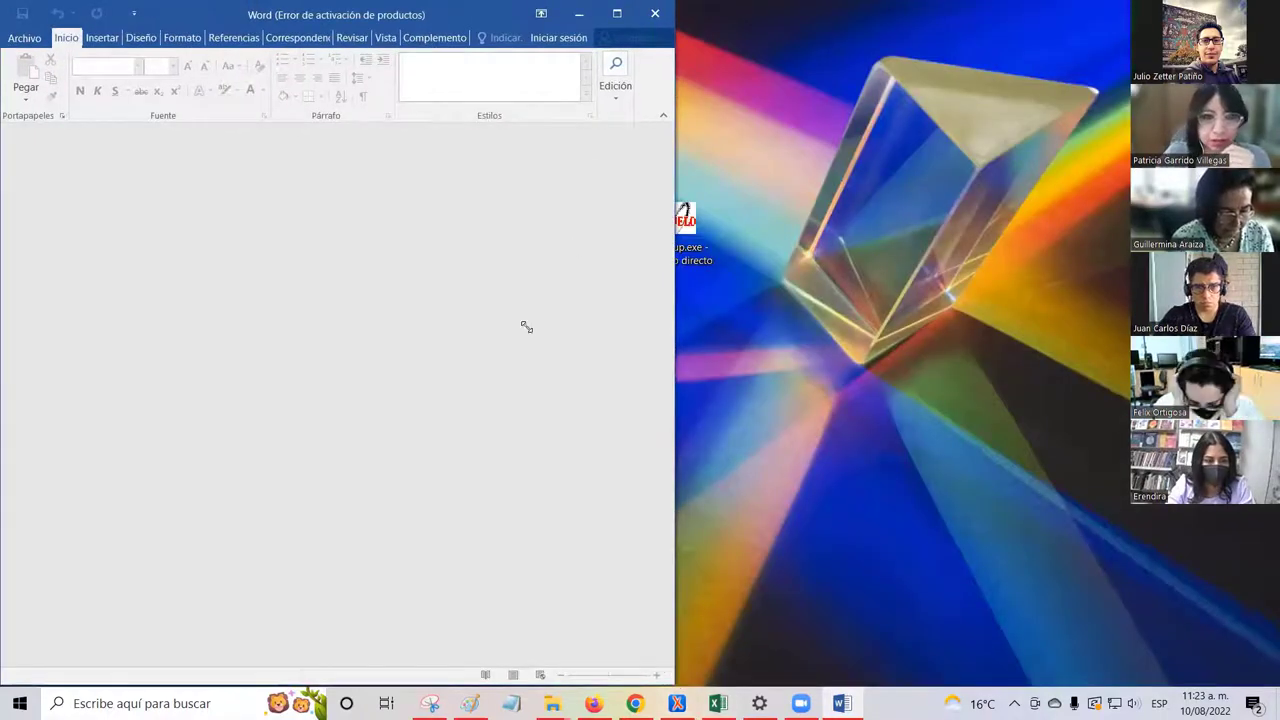
left_click_drag(526, 327, 628, 480)
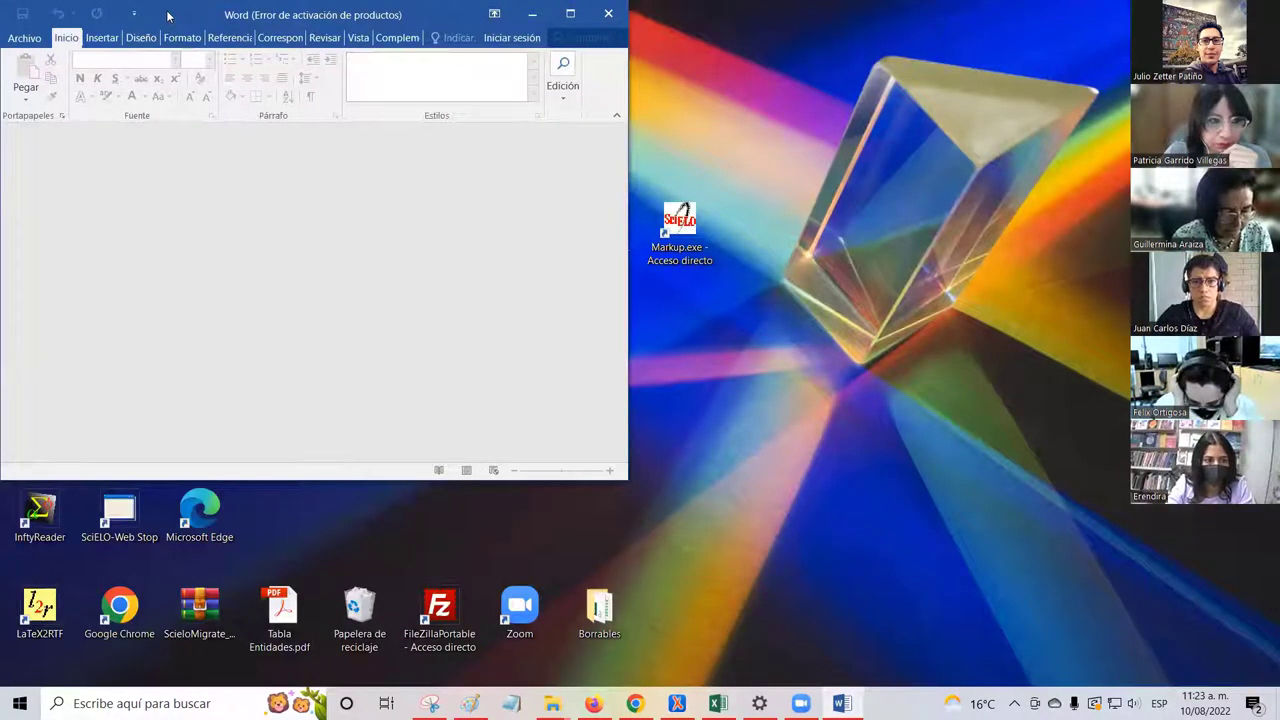
left_click_drag(168, 14, 184, 63)
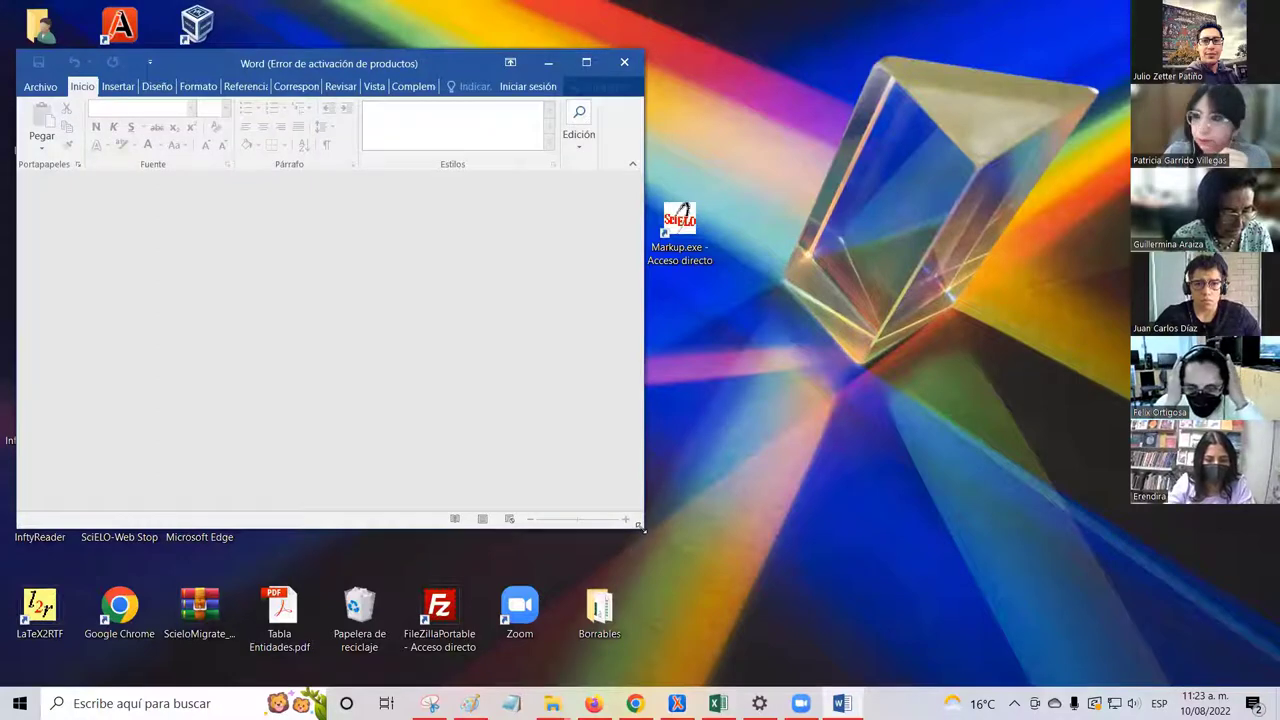
left_click_drag(641, 527, 1276, 604)
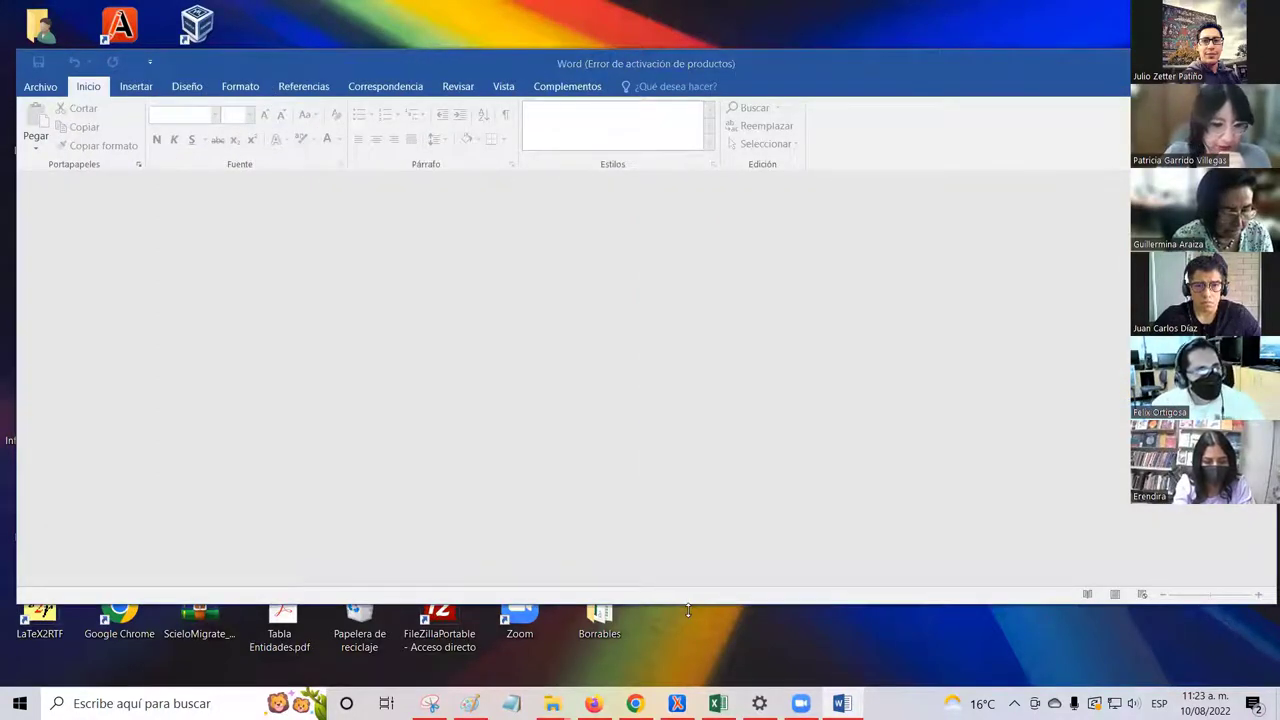
left_click_drag(688, 610, 688, 674)
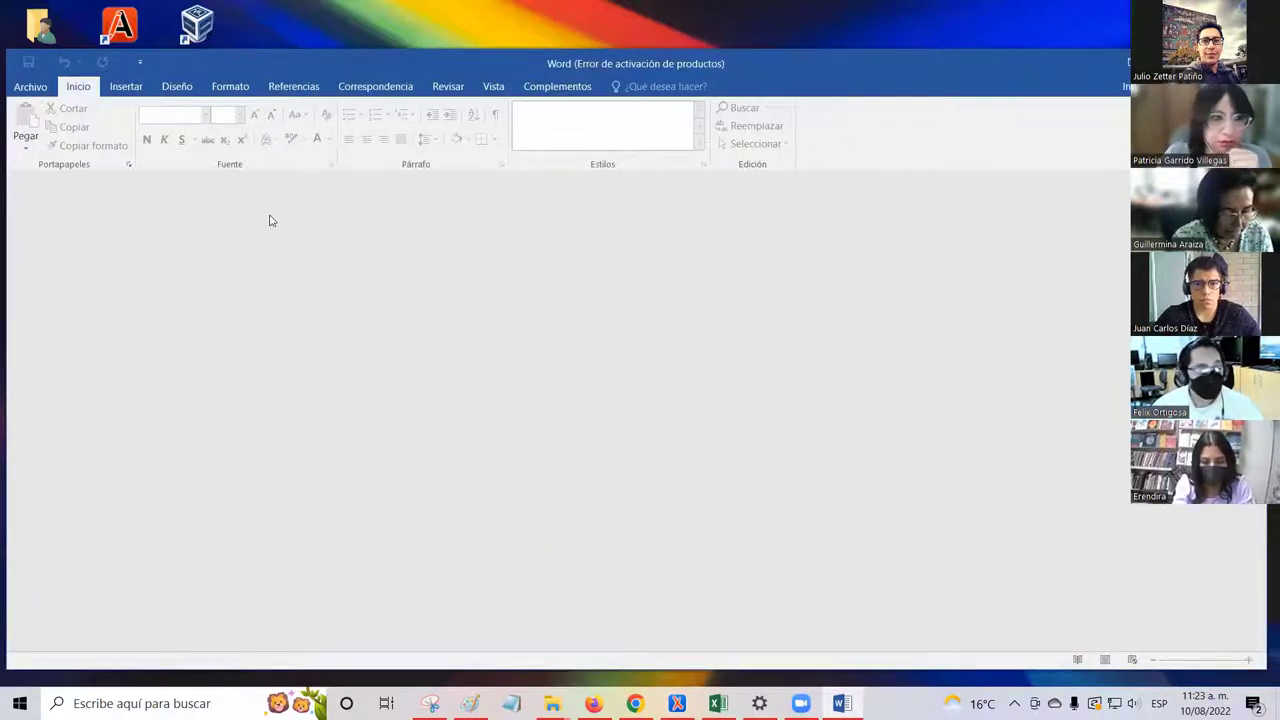
- Start browsing for a document to open in Word and go to the OS (C:) drive
left_click(42, 92)
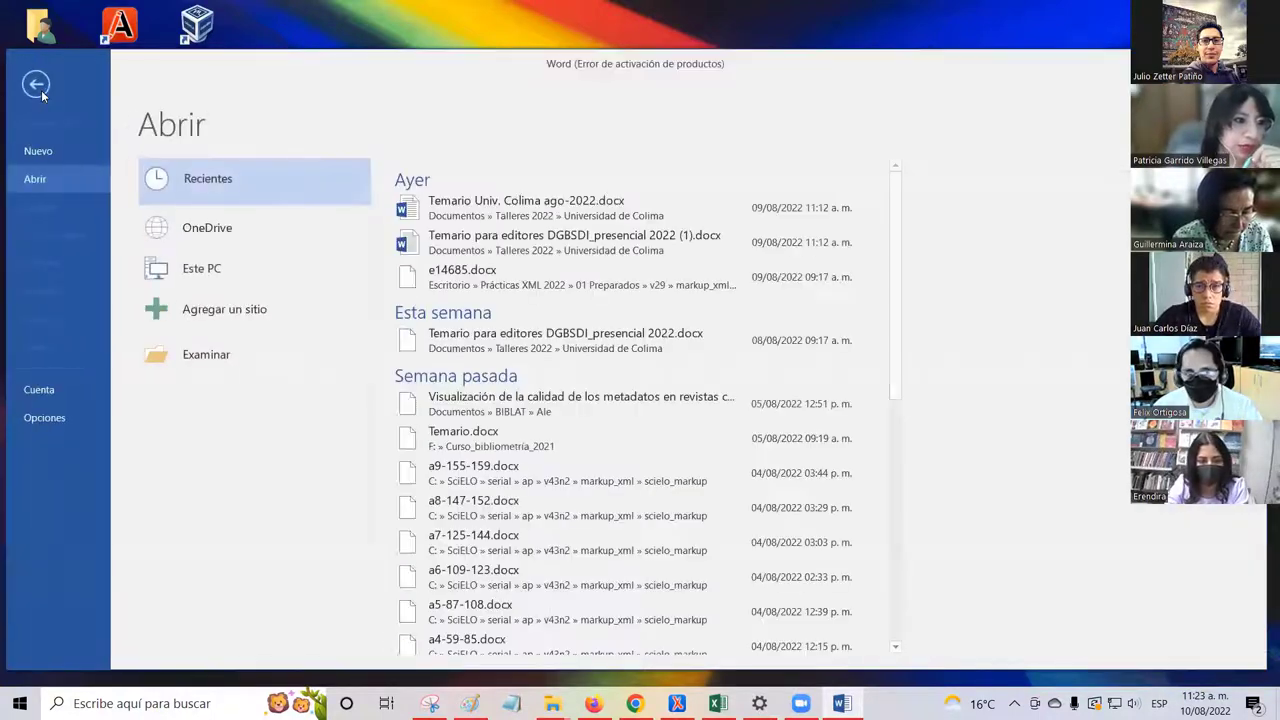
left_click(38, 88)
left_click(30, 87)
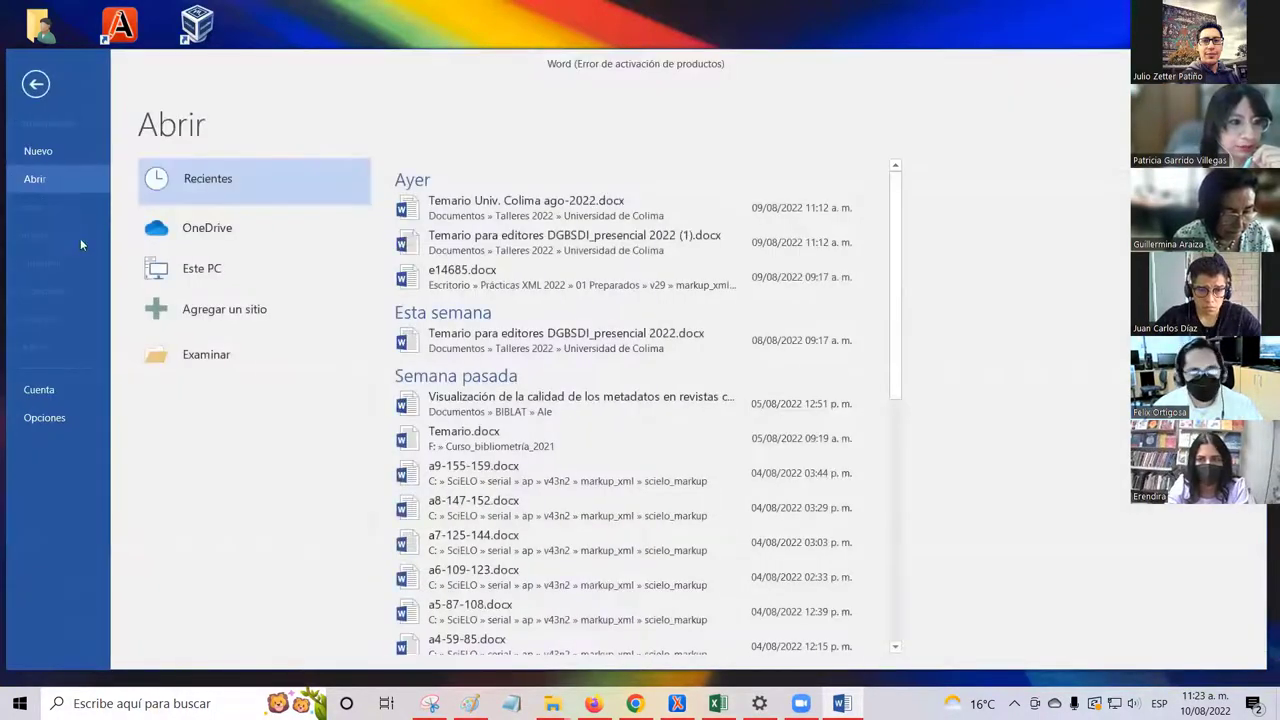
left_click(227, 364)
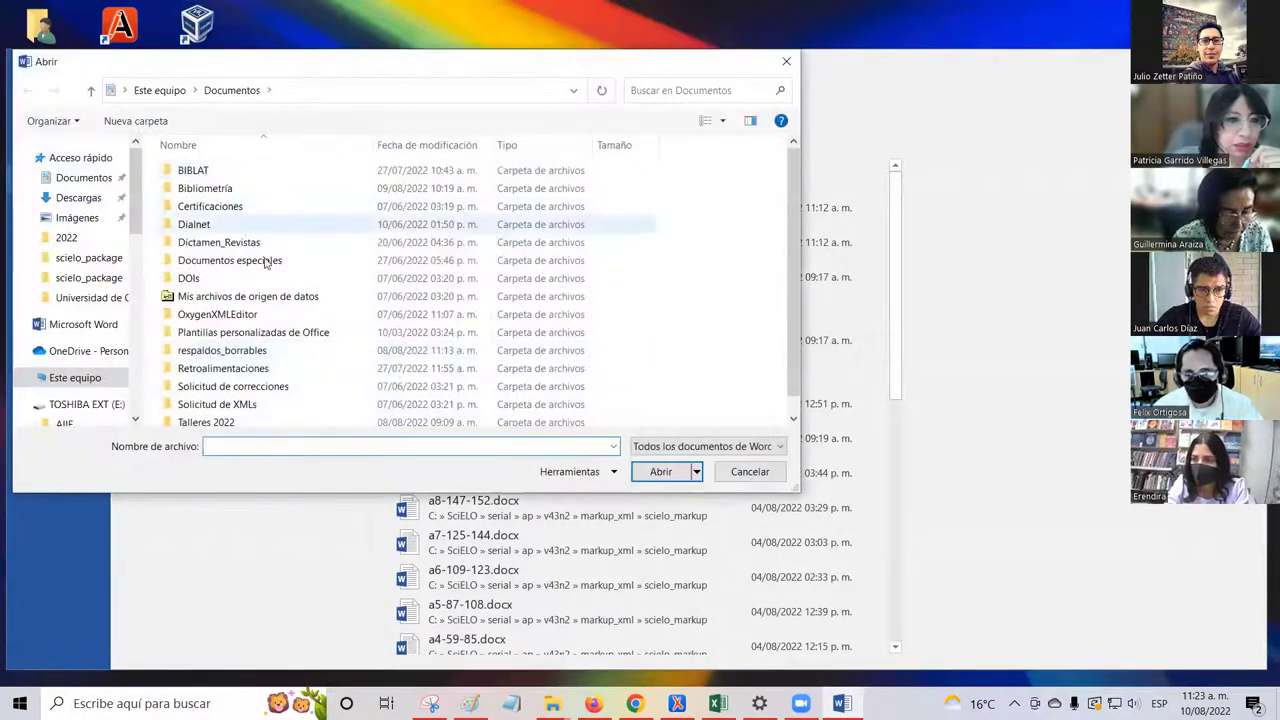
left_click(117, 377)
scroll(251, 358, "down", 2)
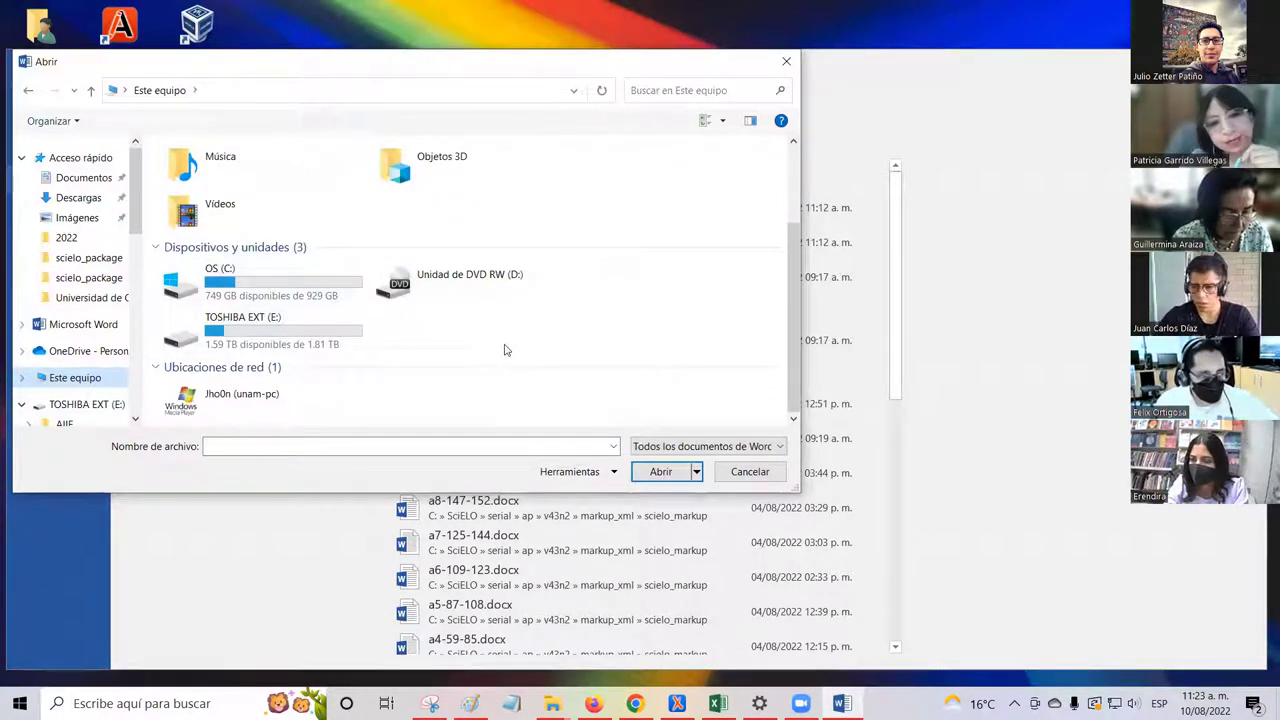
double_click(288, 289)
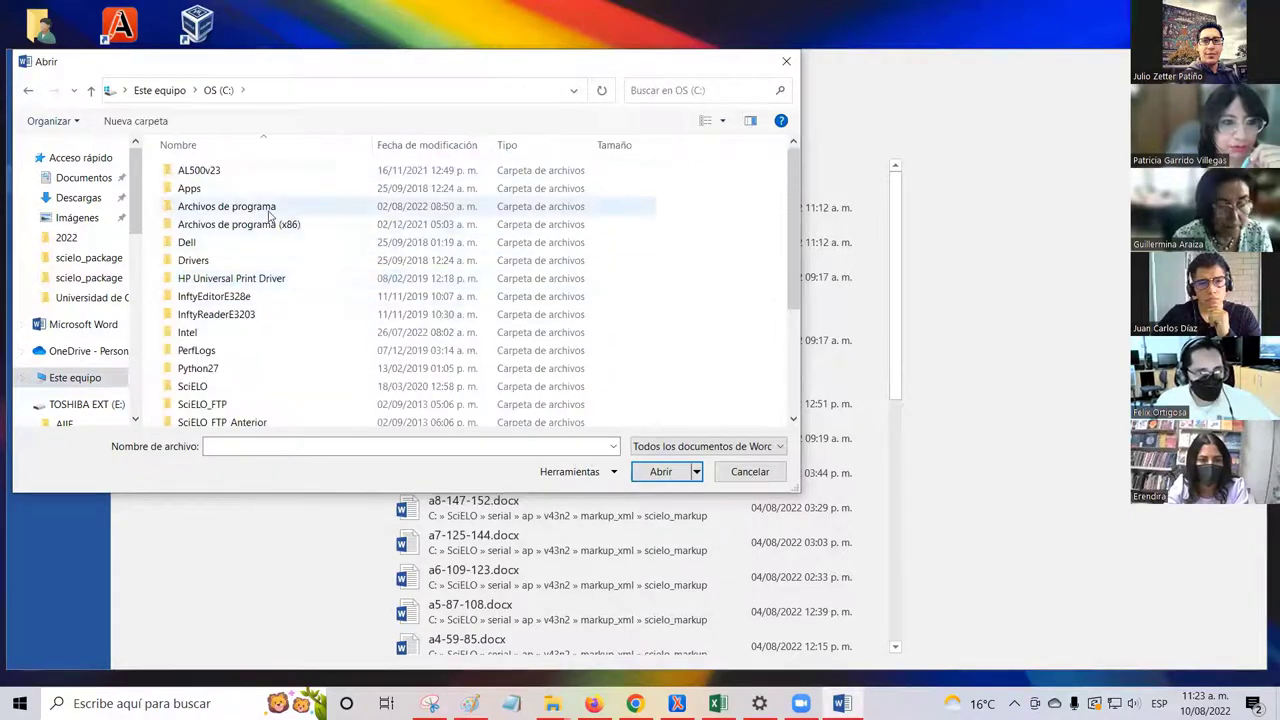
- Browse to the folder C:\SciELO\serial\conver\v29\markup_xml\scielo_markup for the document to open
scroll(258, 340, "down", 1)
double_click(254, 340)
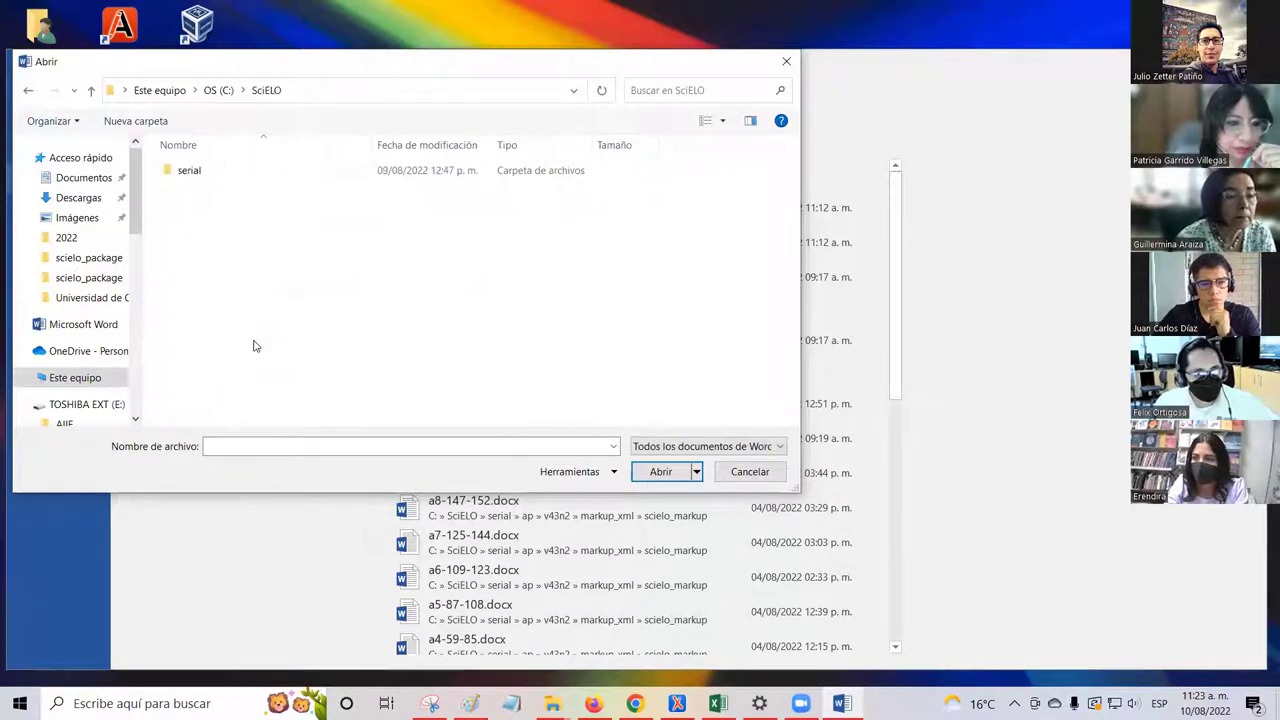
double_click(222, 170)
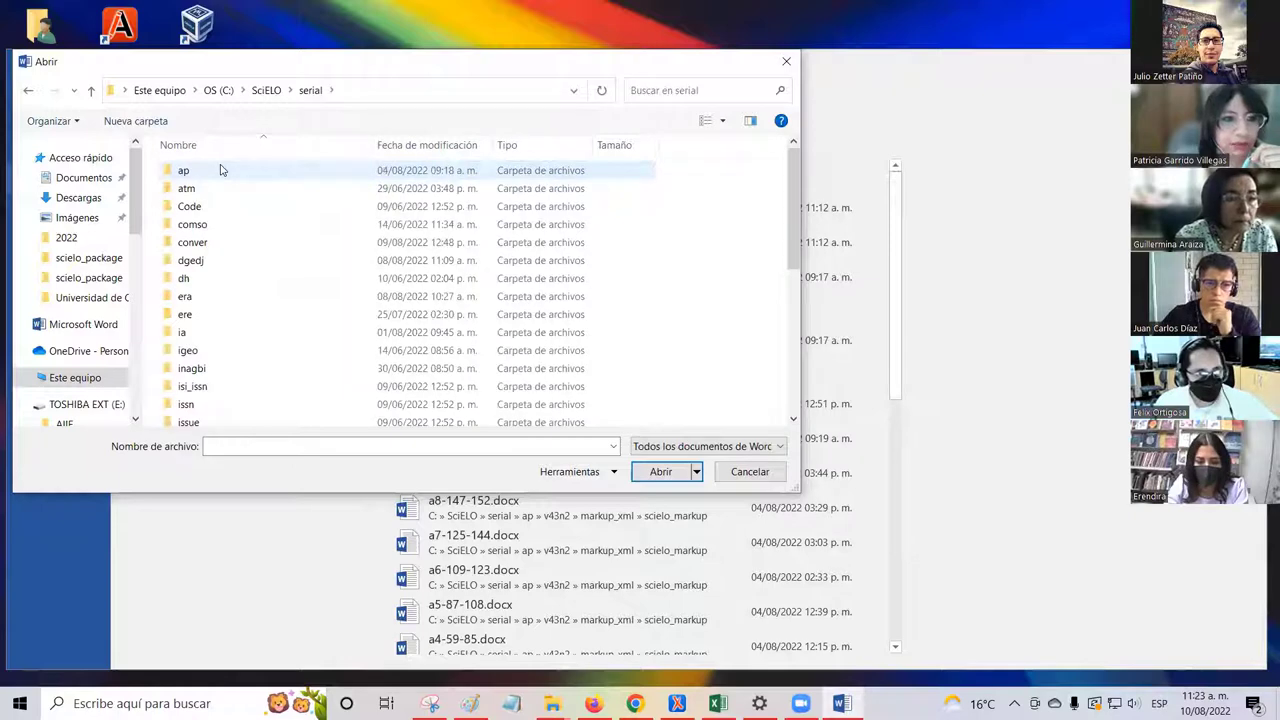
left_click(247, 245)
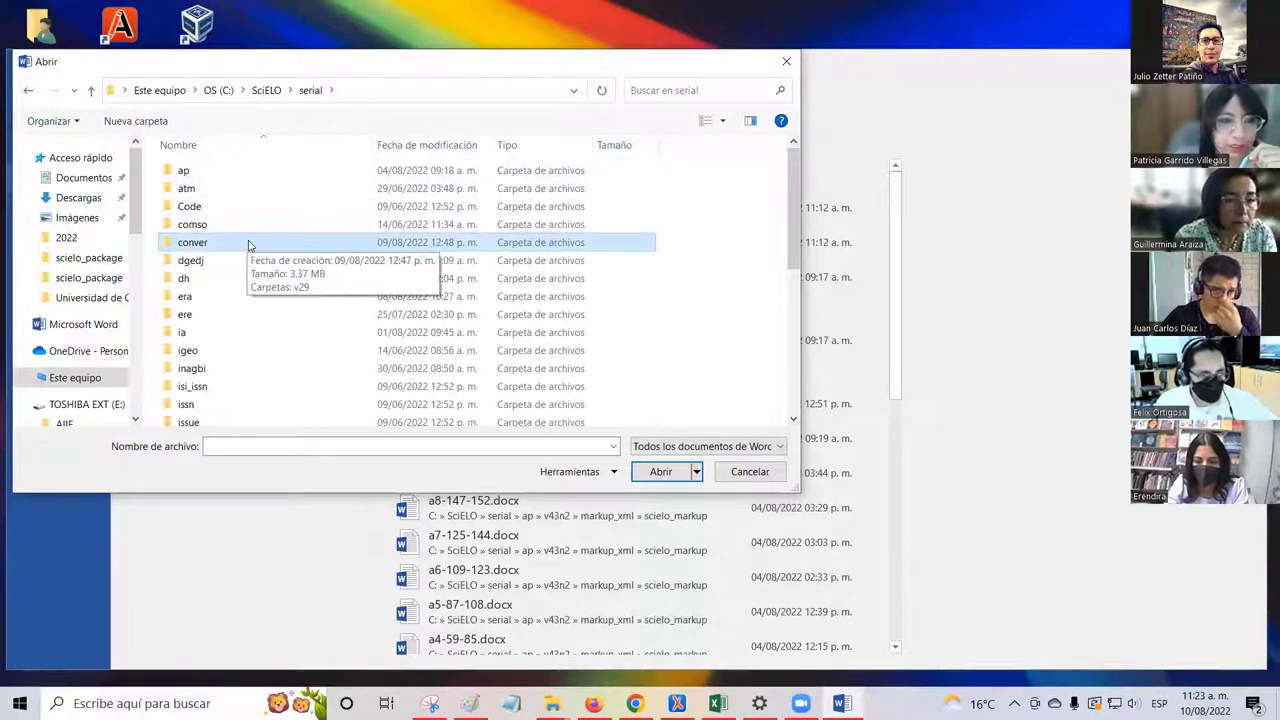
double_click(249, 245)
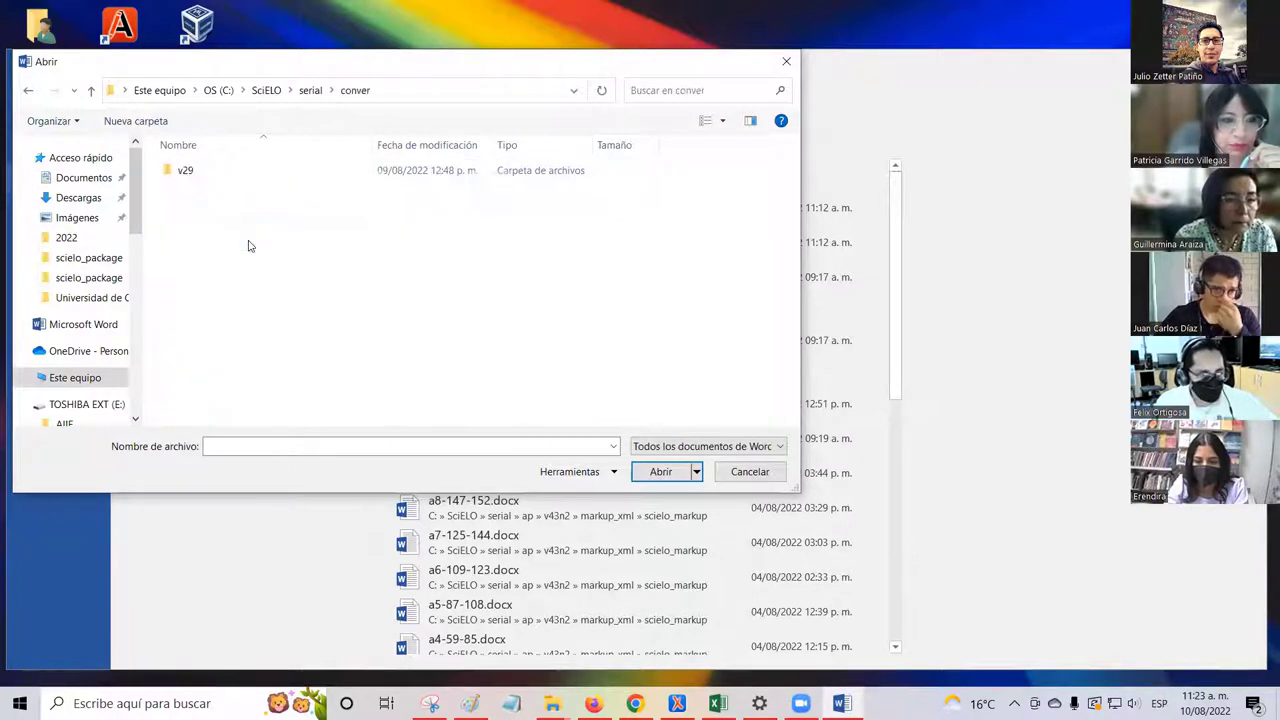
double_click(203, 176)
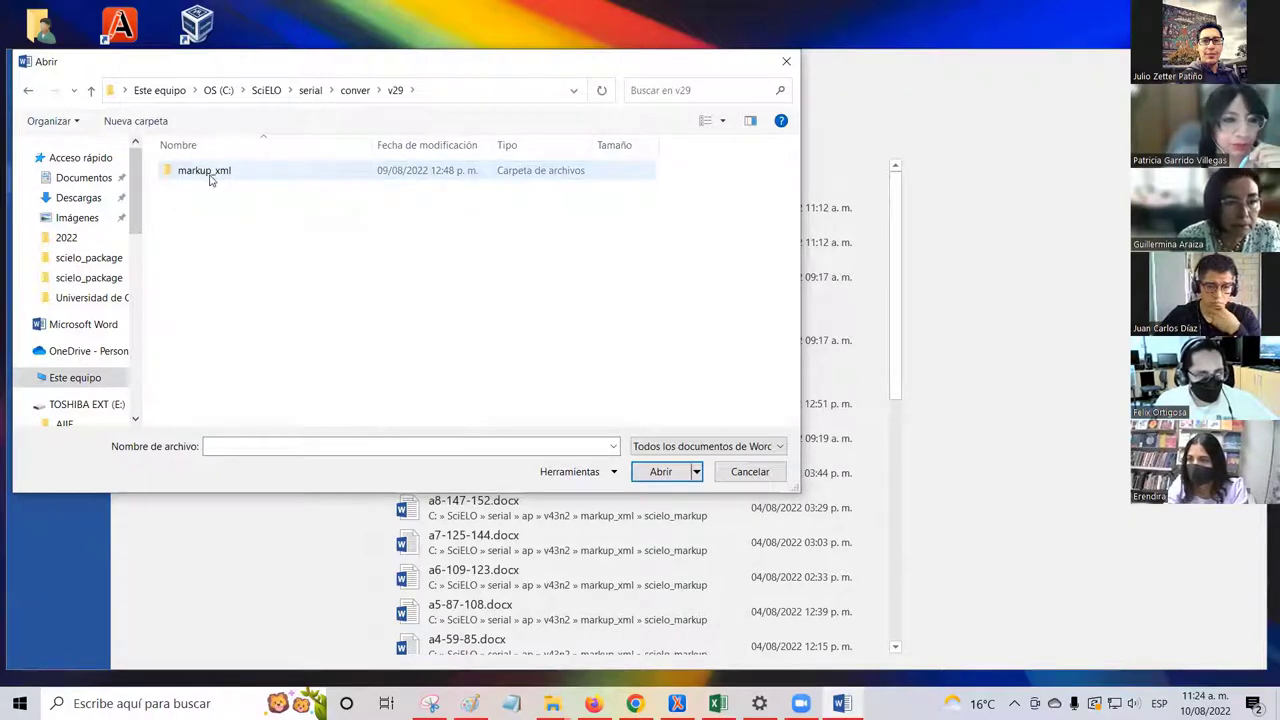
double_click(215, 177)
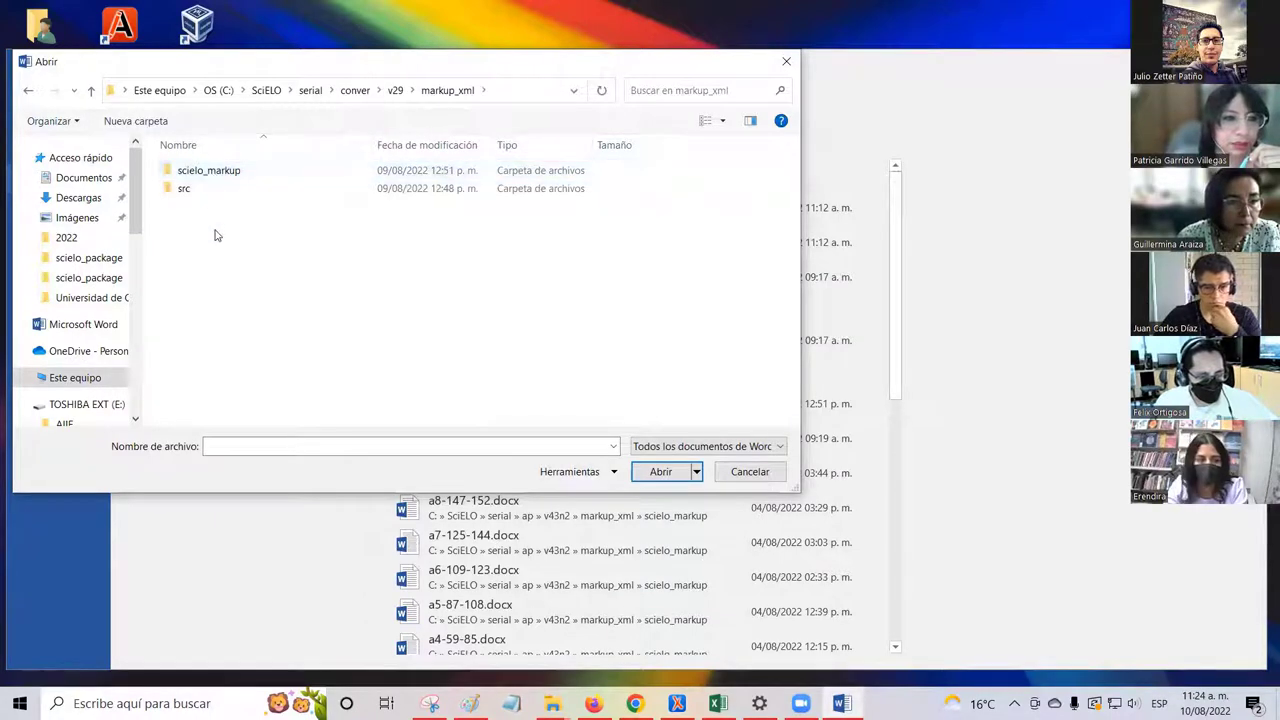
double_click(249, 177)
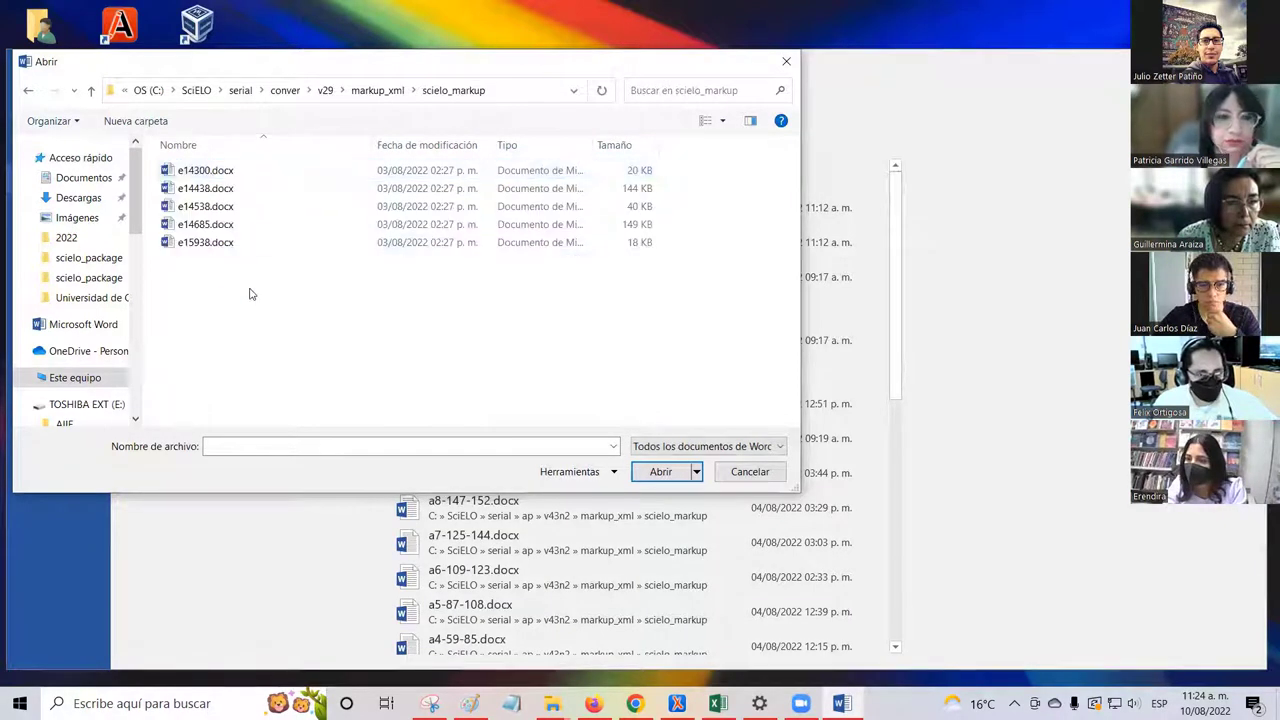
- Open the article e14300.docx in print layout view and show the add-in commands
left_click(262, 174)
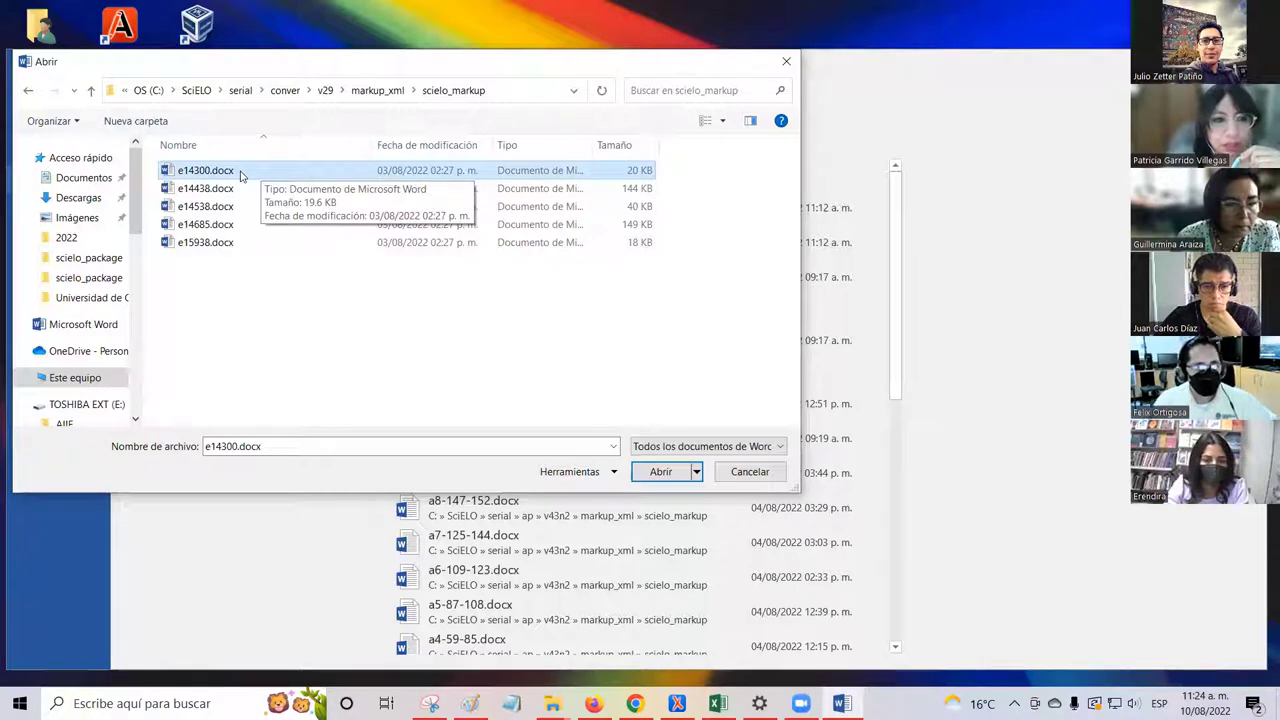
double_click(205, 170)
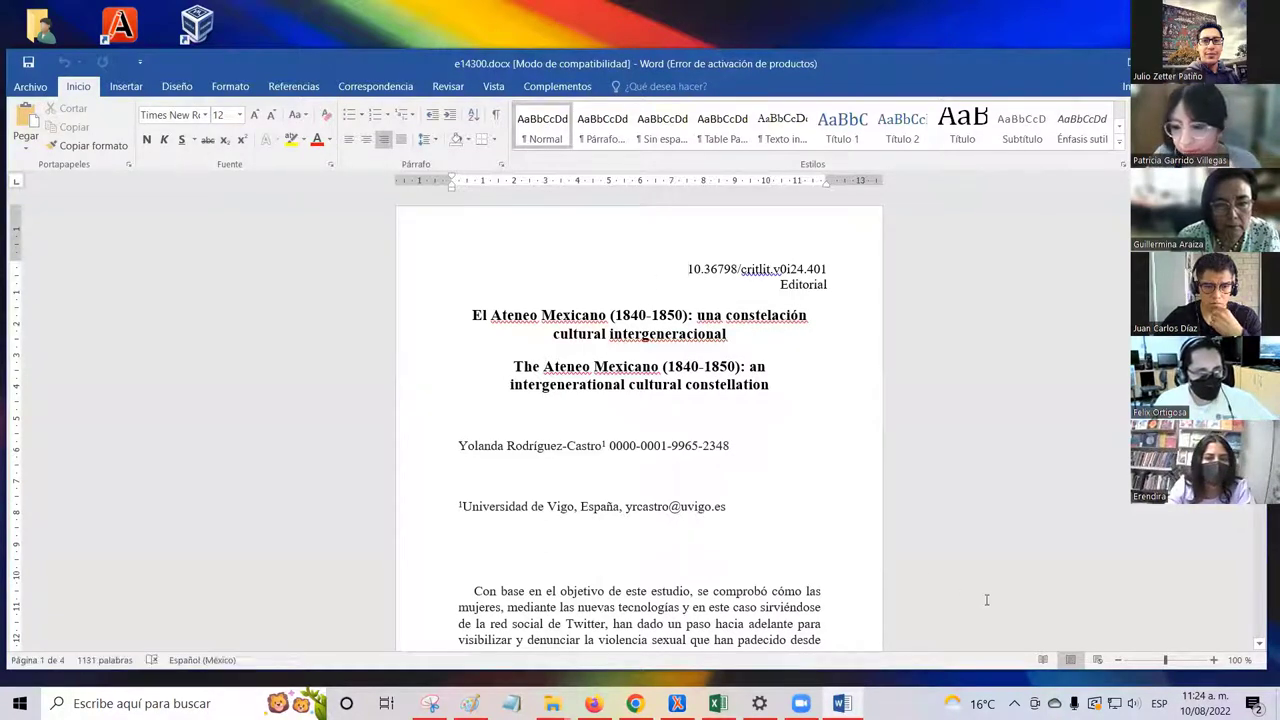
left_click(1097, 661)
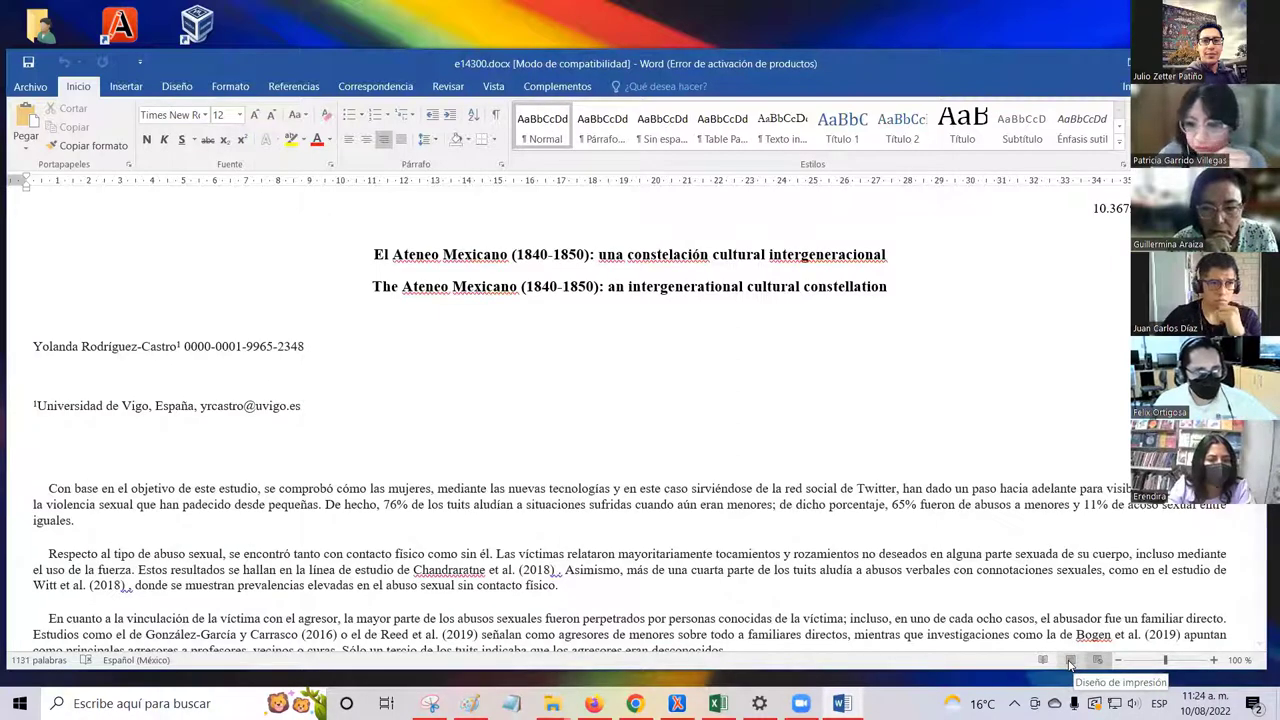
left_click(1069, 664)
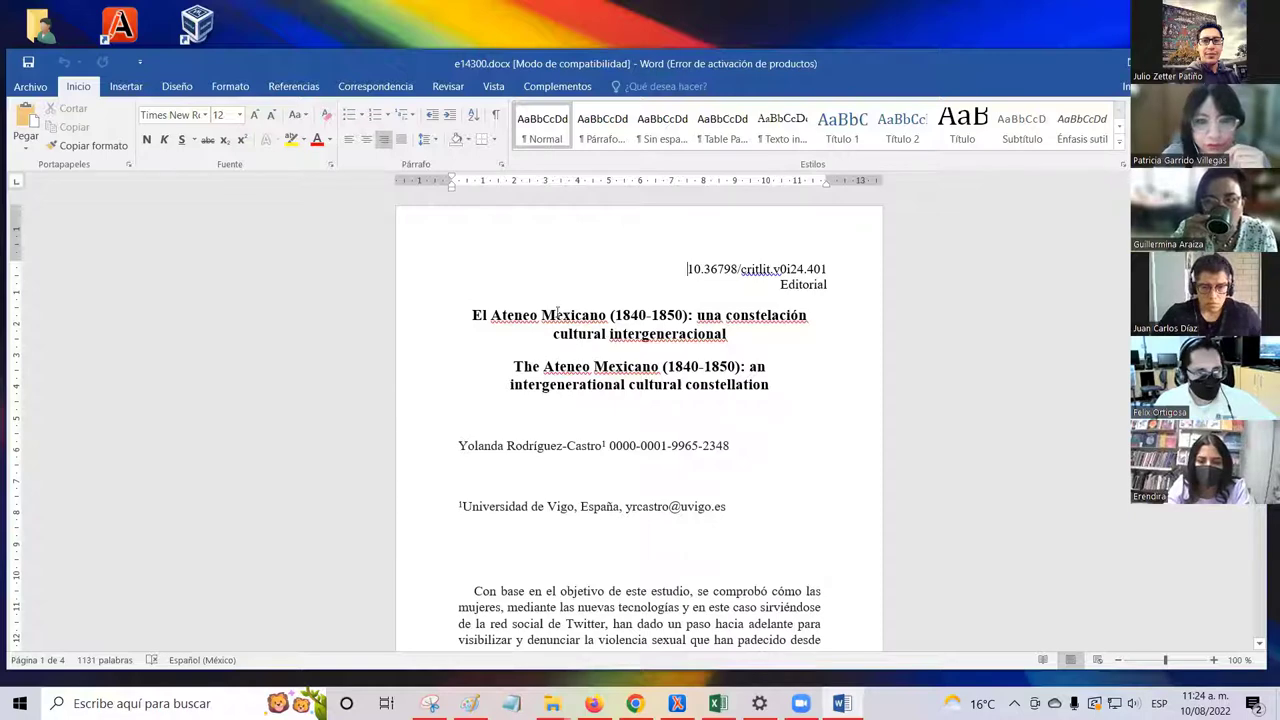
left_click(583, 95)
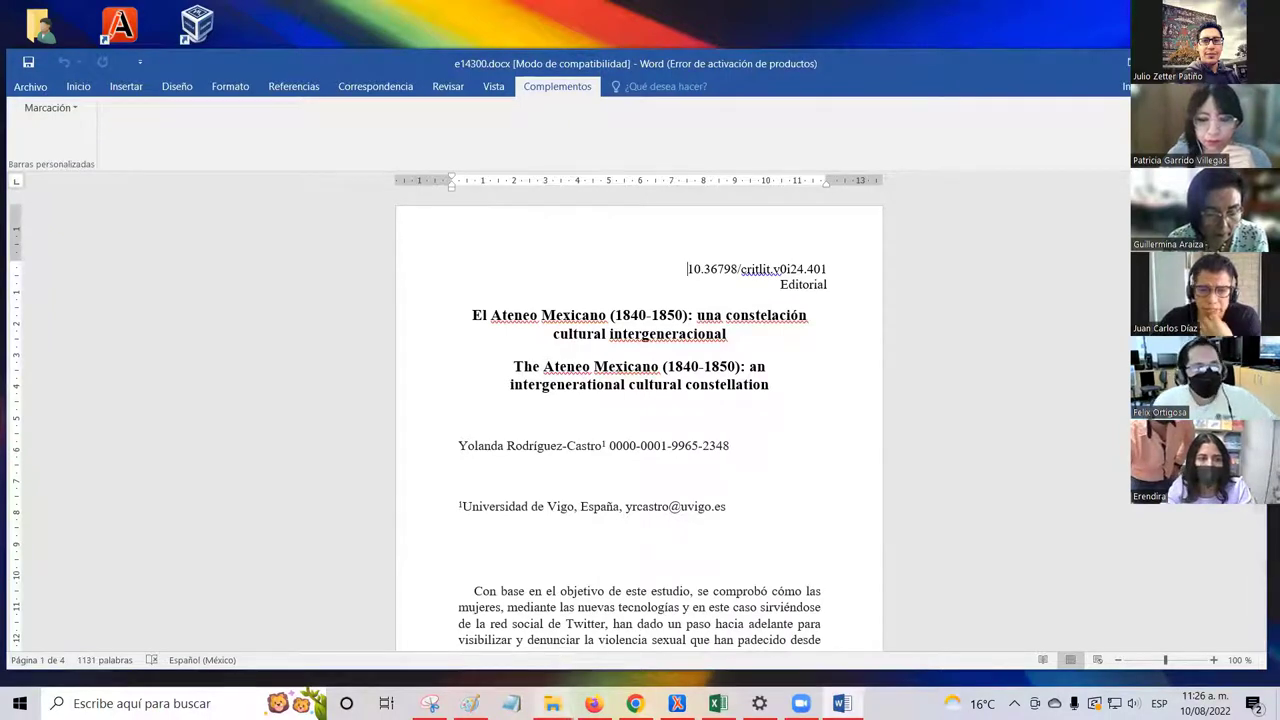
mouse_move(634, 703)
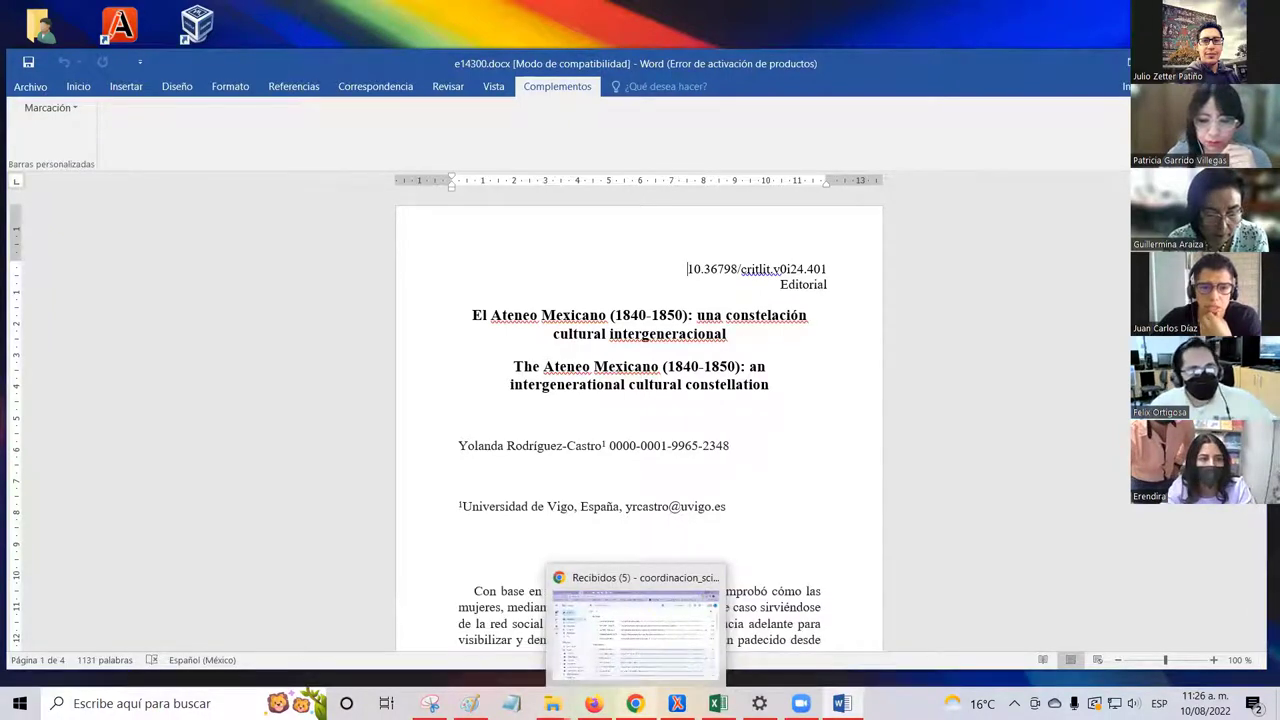
mouse_move(640, 655)
left_click(588, 442)
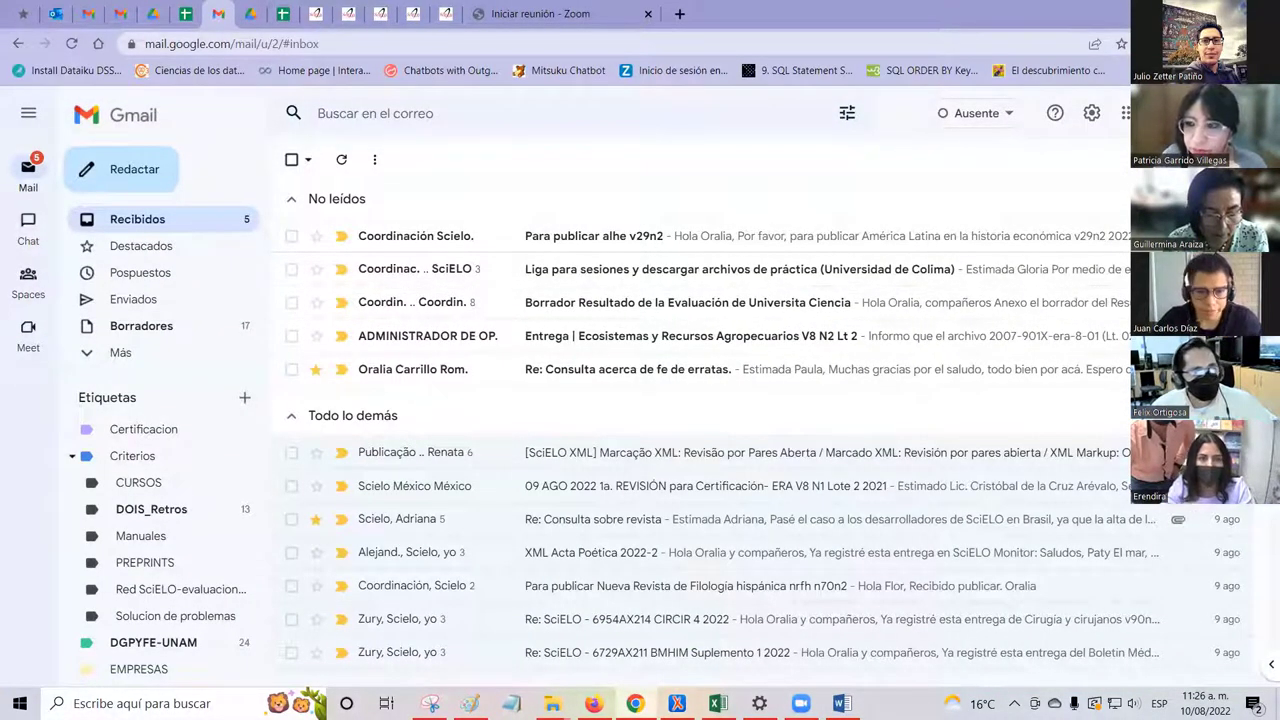
key("alt+Tab")
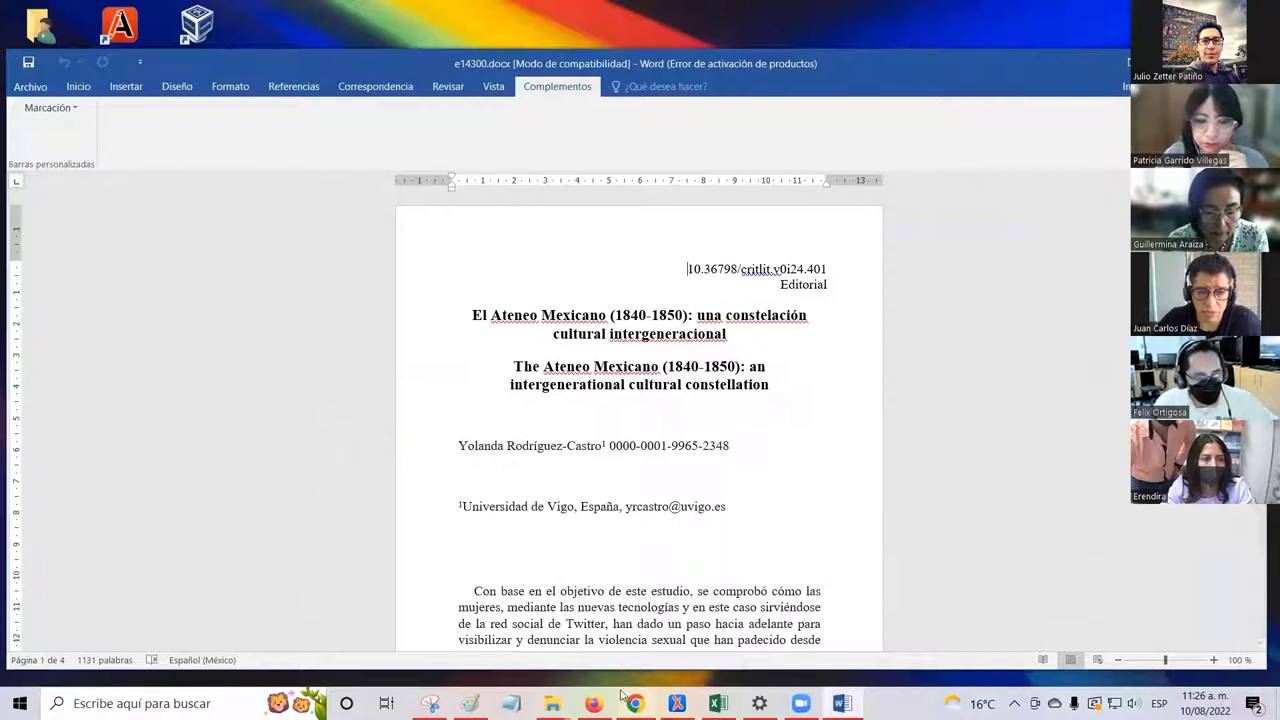
mouse_move(632, 700)
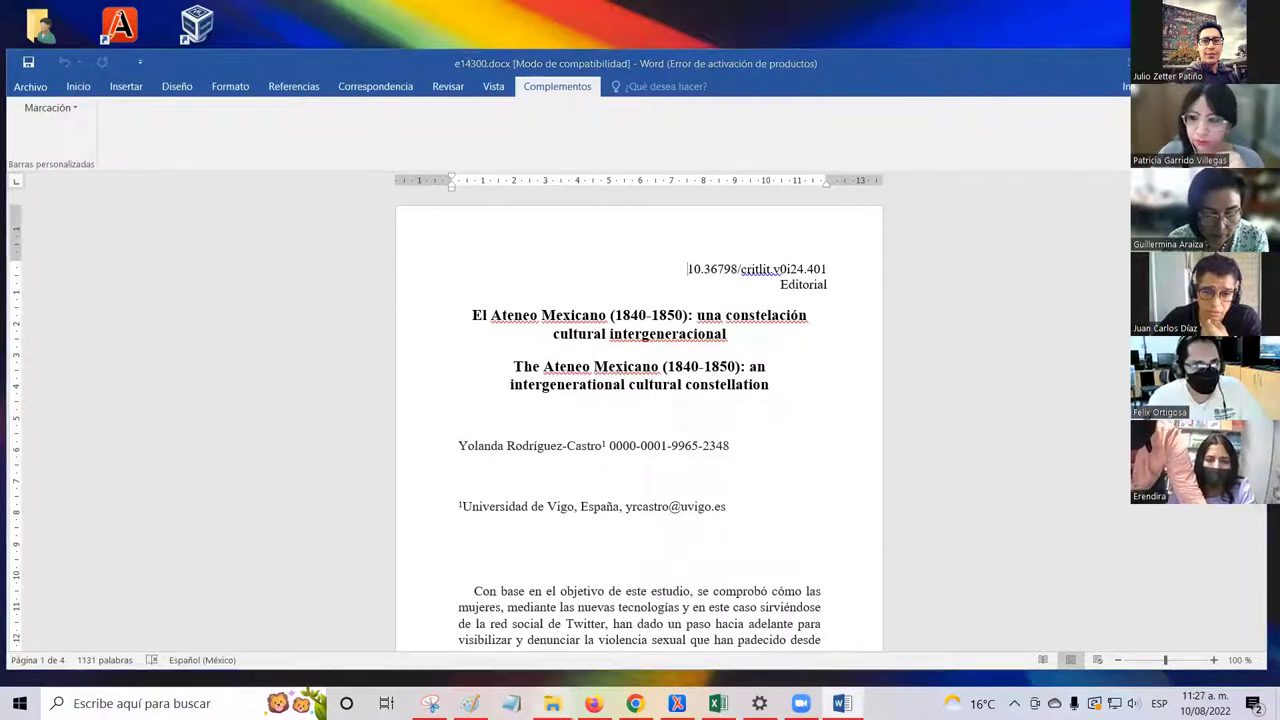
mouse_move(552, 703)
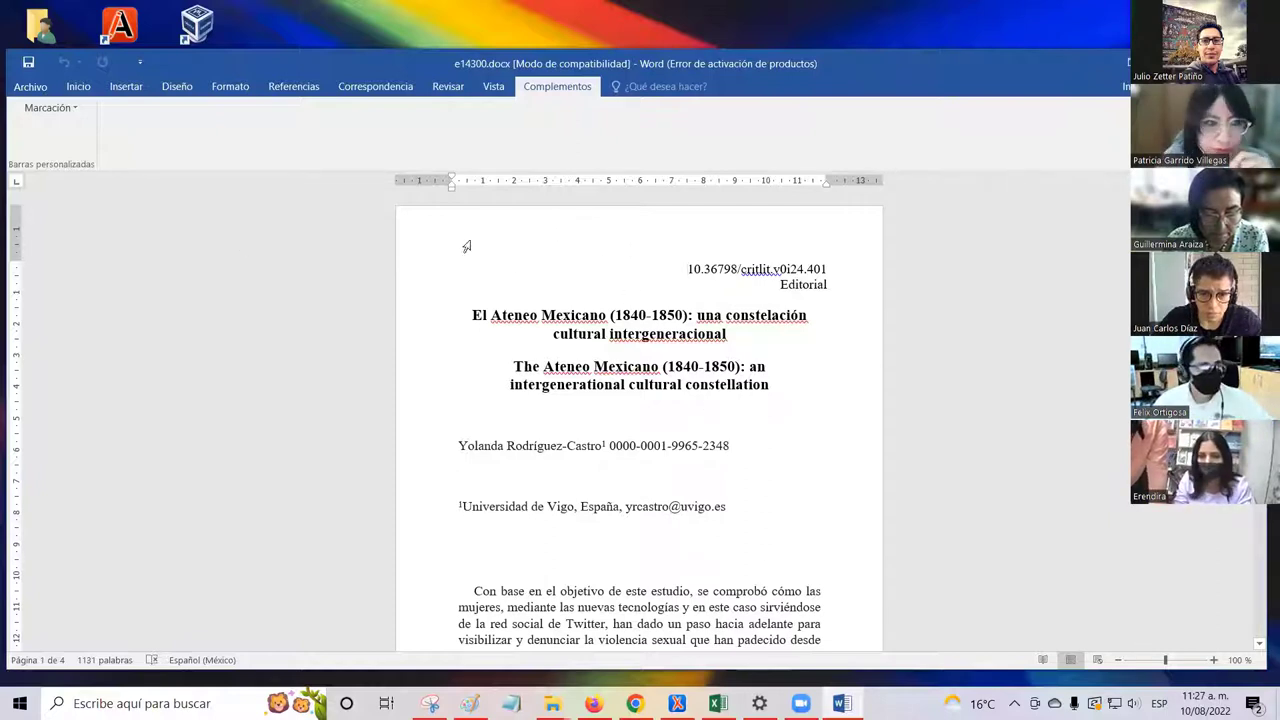
- Enter the marker's initials as the person responsible for the markup in the Markup configuration
left_click(48, 107)
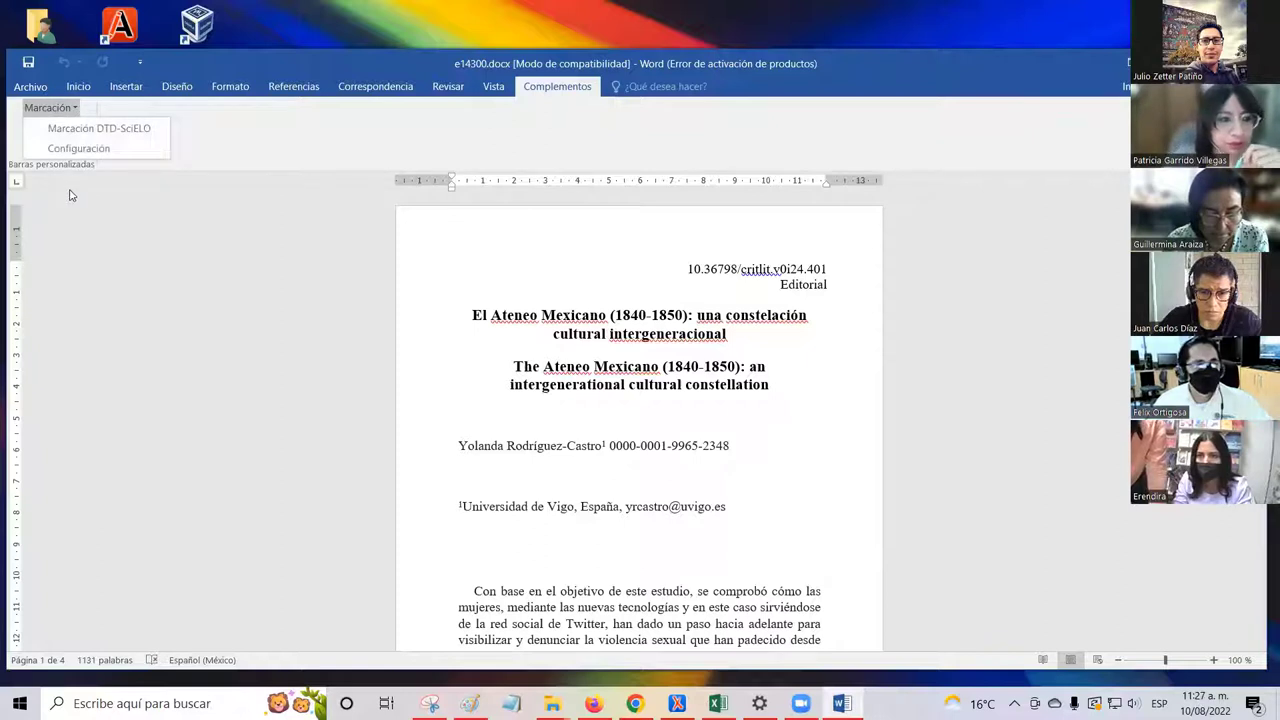
left_click(145, 155)
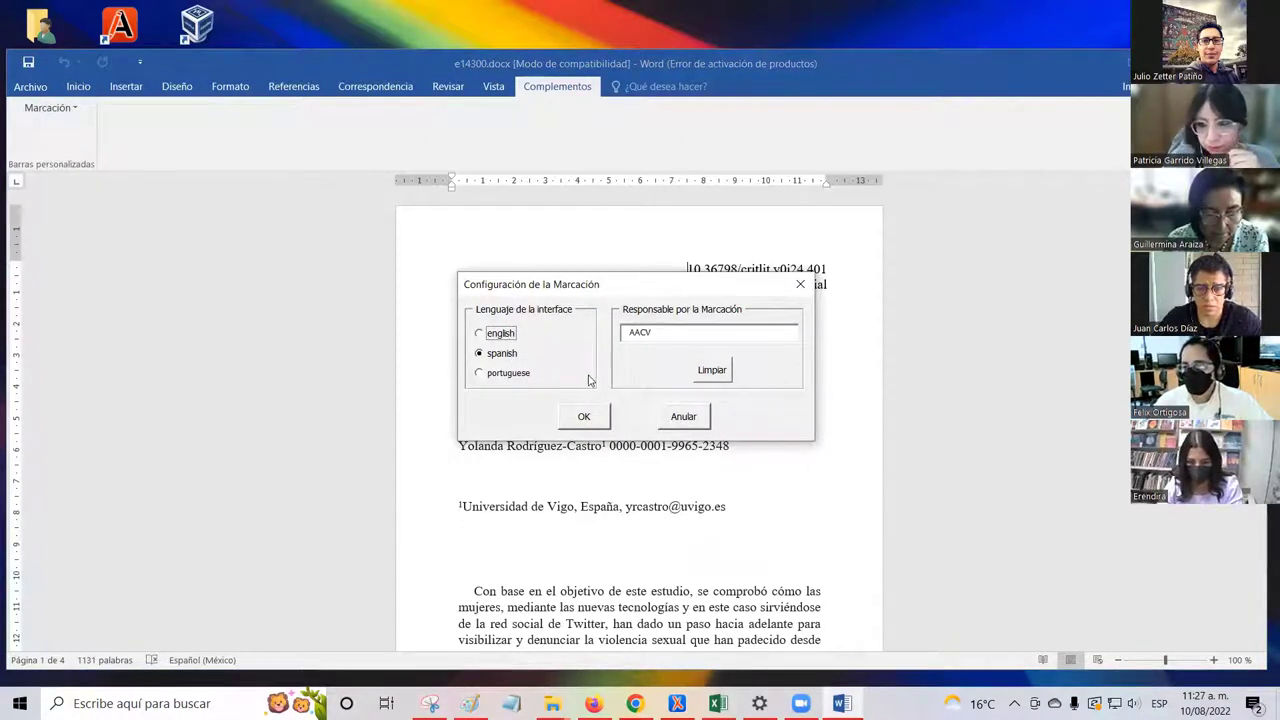
double_click(636, 336)
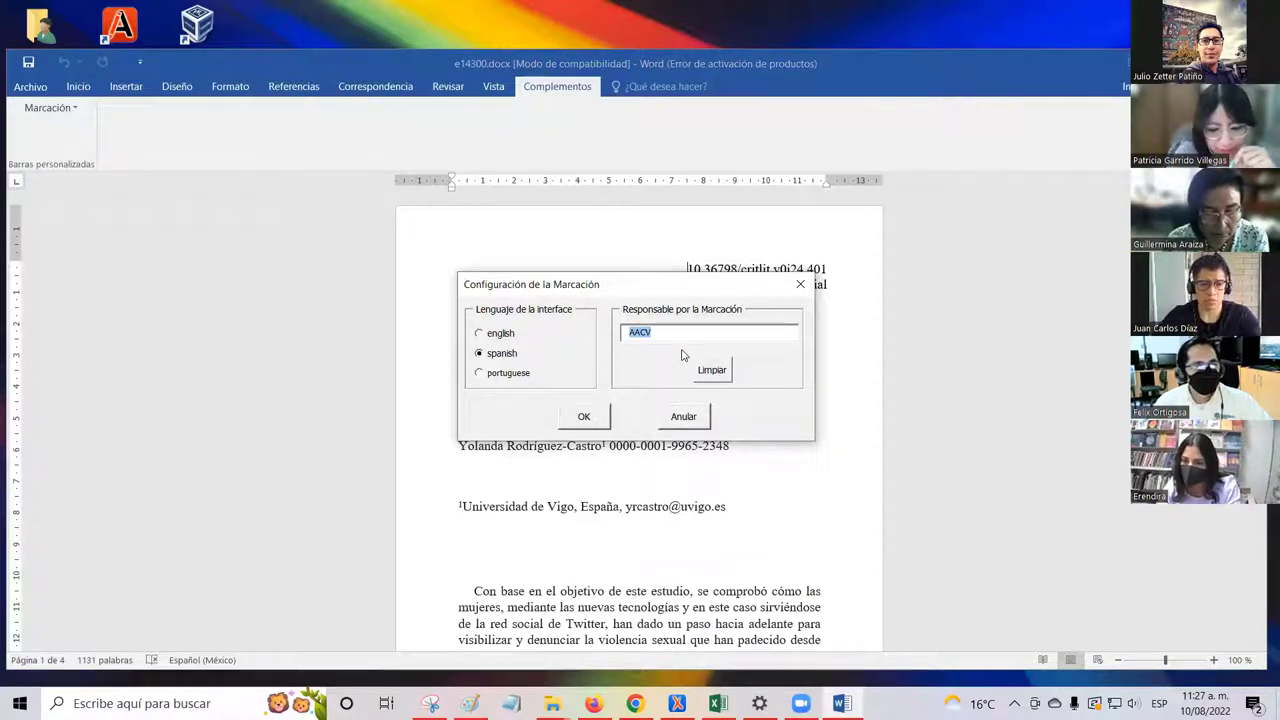
type("PGV")
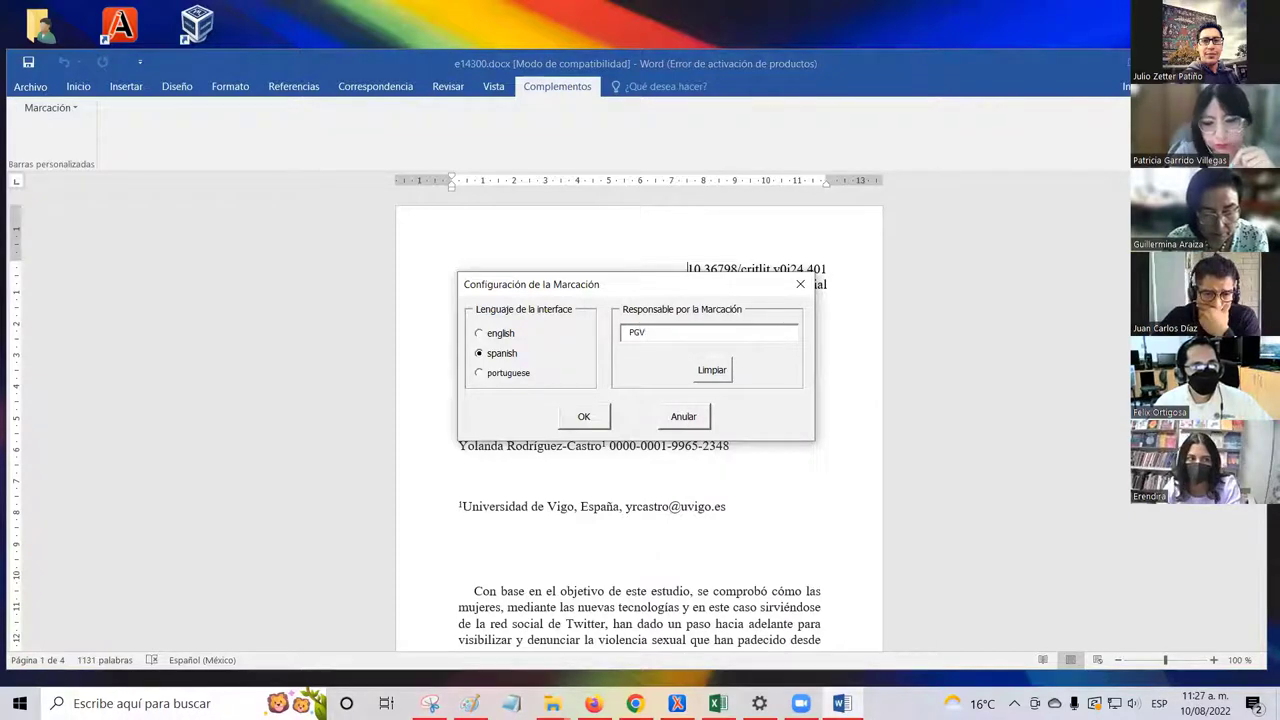
left_click(599, 420)
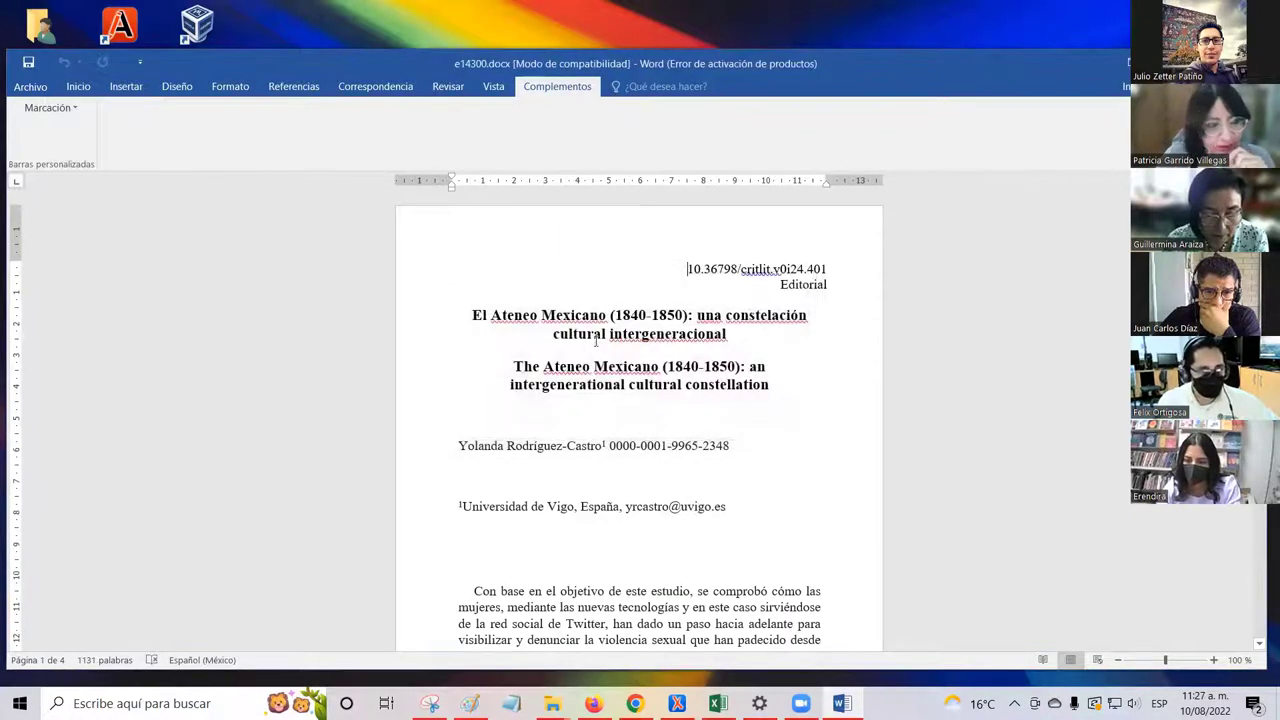
- Start the SciELO DTD markup on the article and open the attribute form of the doc element
left_click(44, 108)
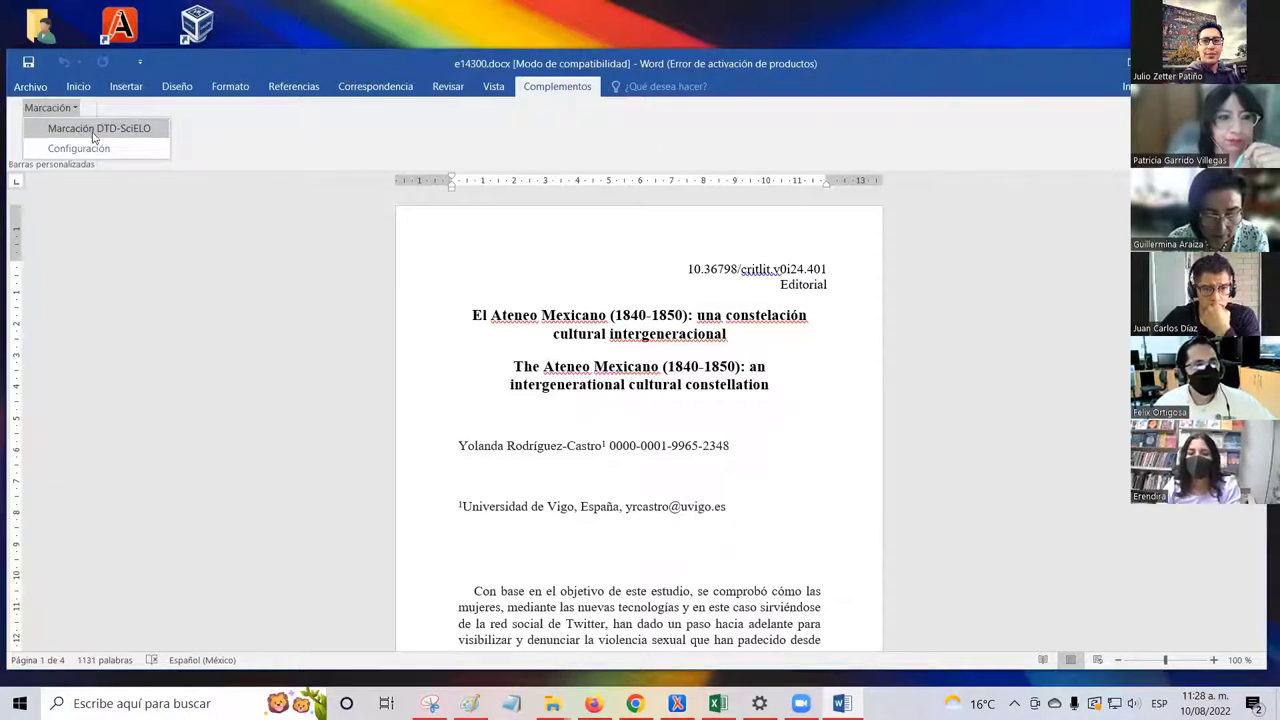
left_click(143, 132)
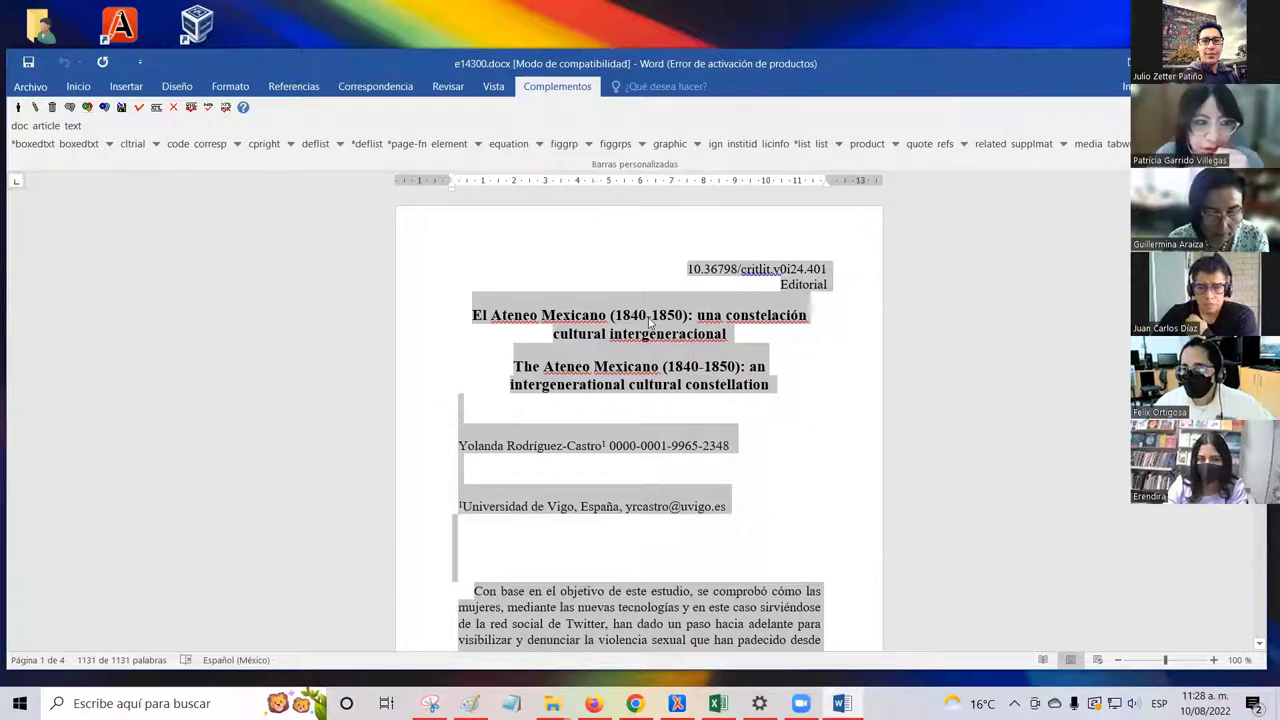
left_click(16, 134)
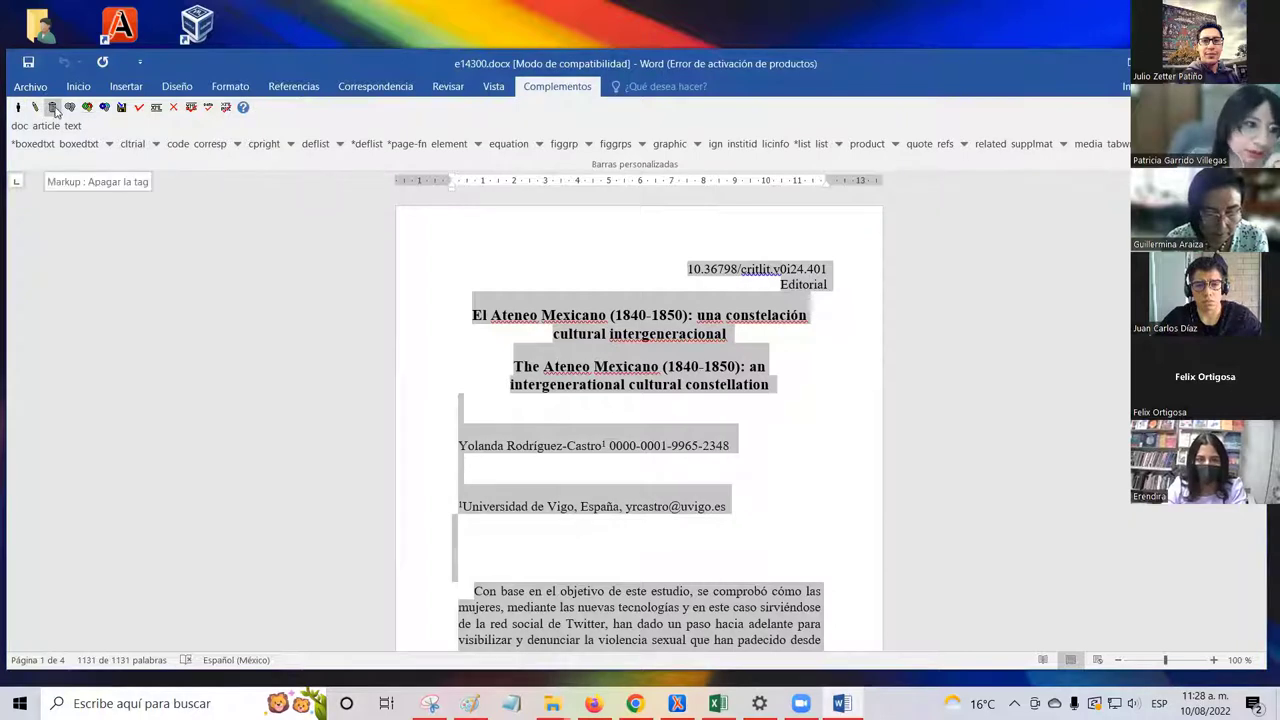
left_click(158, 112)
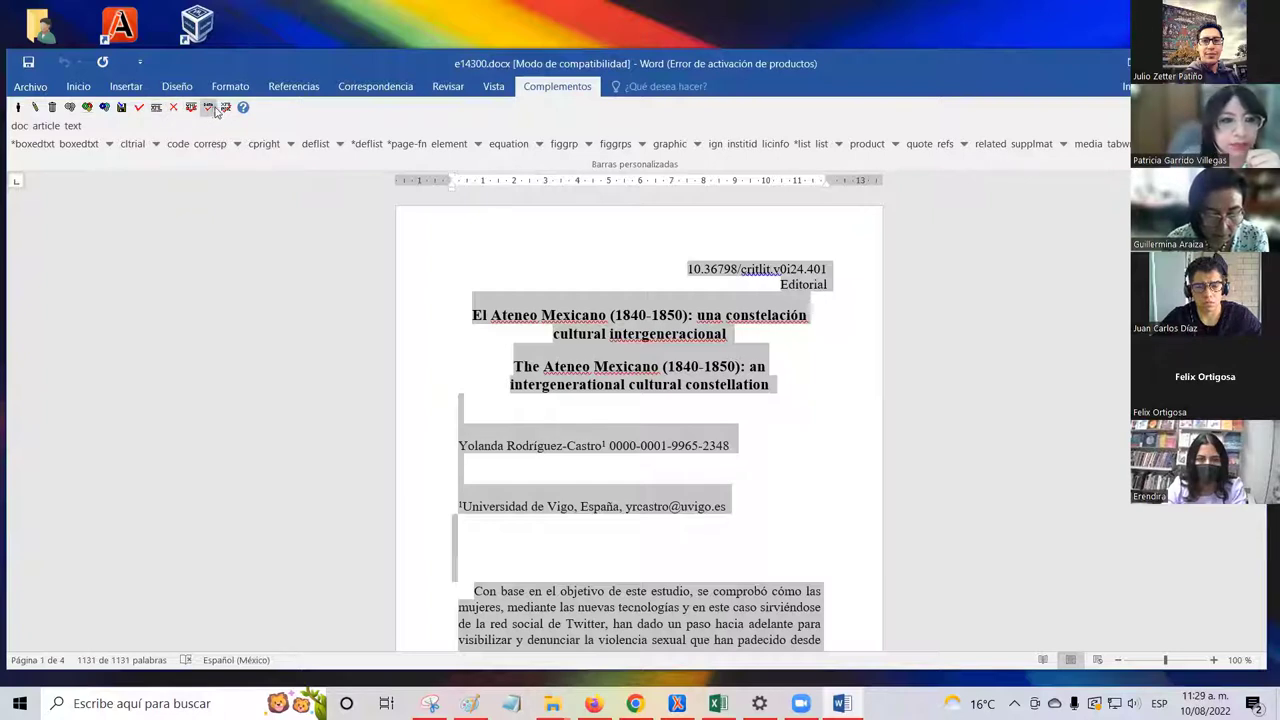
left_click(21, 128)
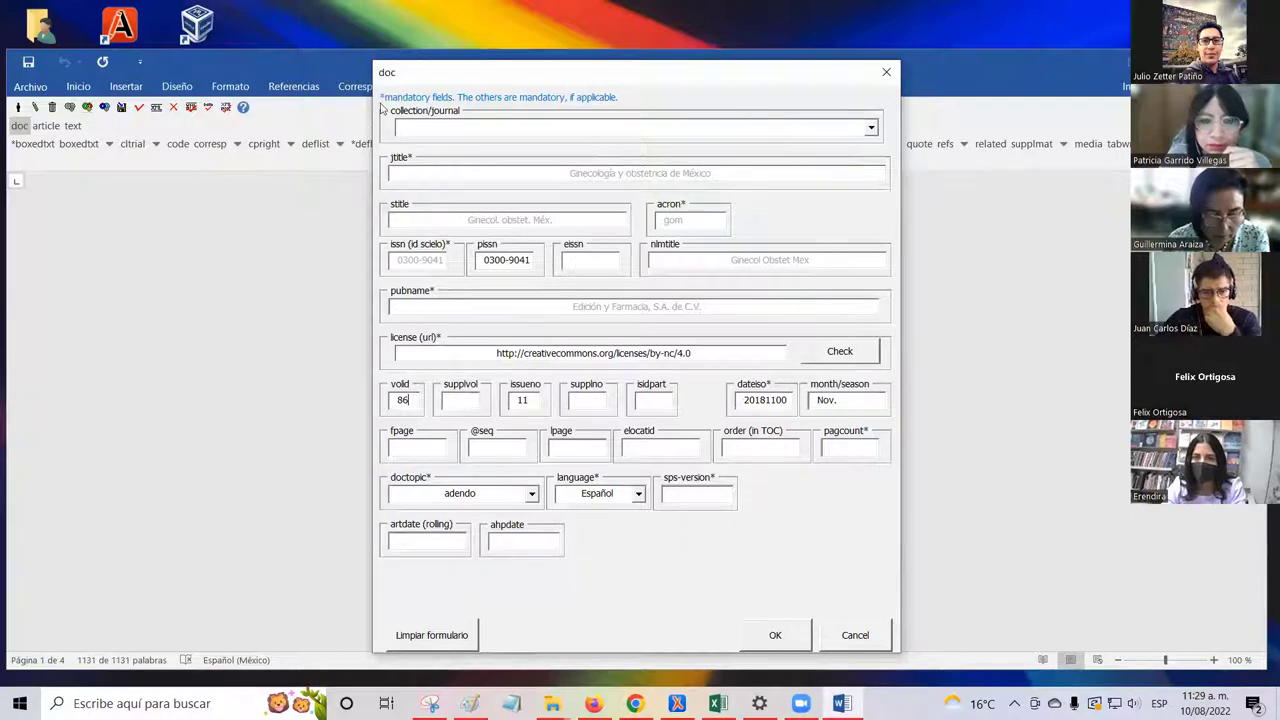
- Choose Convergencia | Mexico as the collection/journal in the doc form
left_click(871, 129)
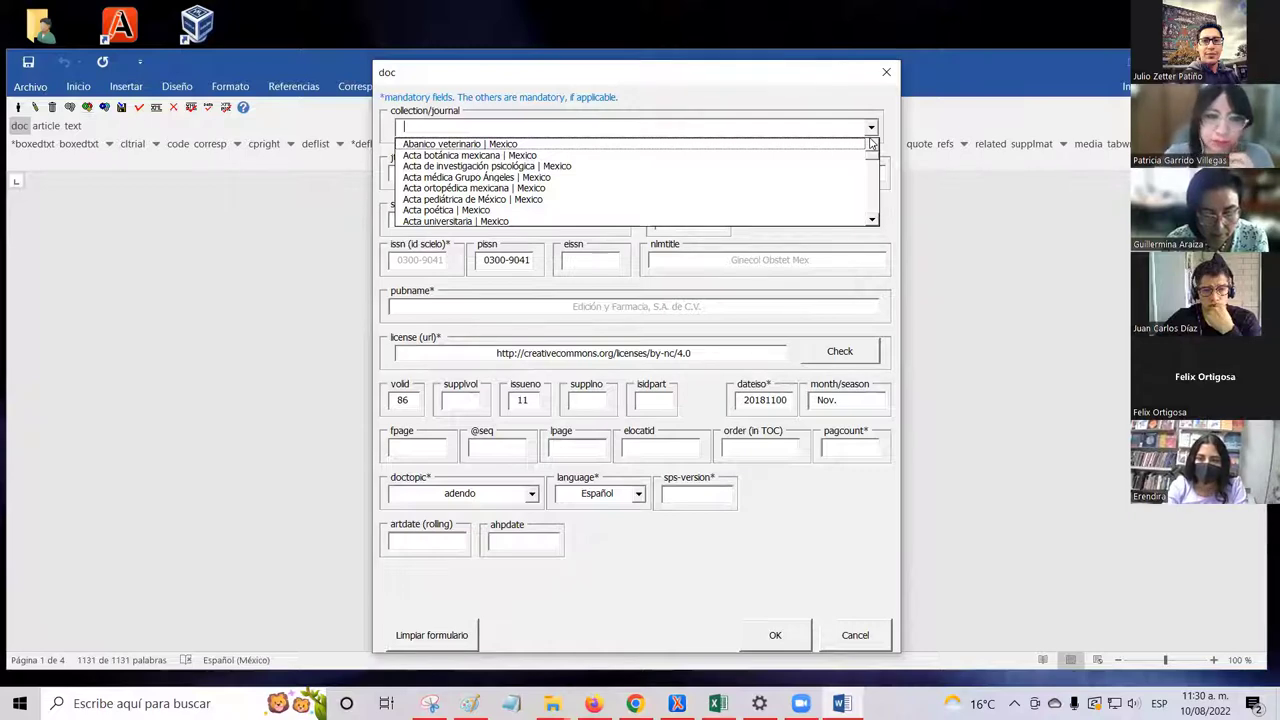
left_click(703, 128)
left_click(703, 129)
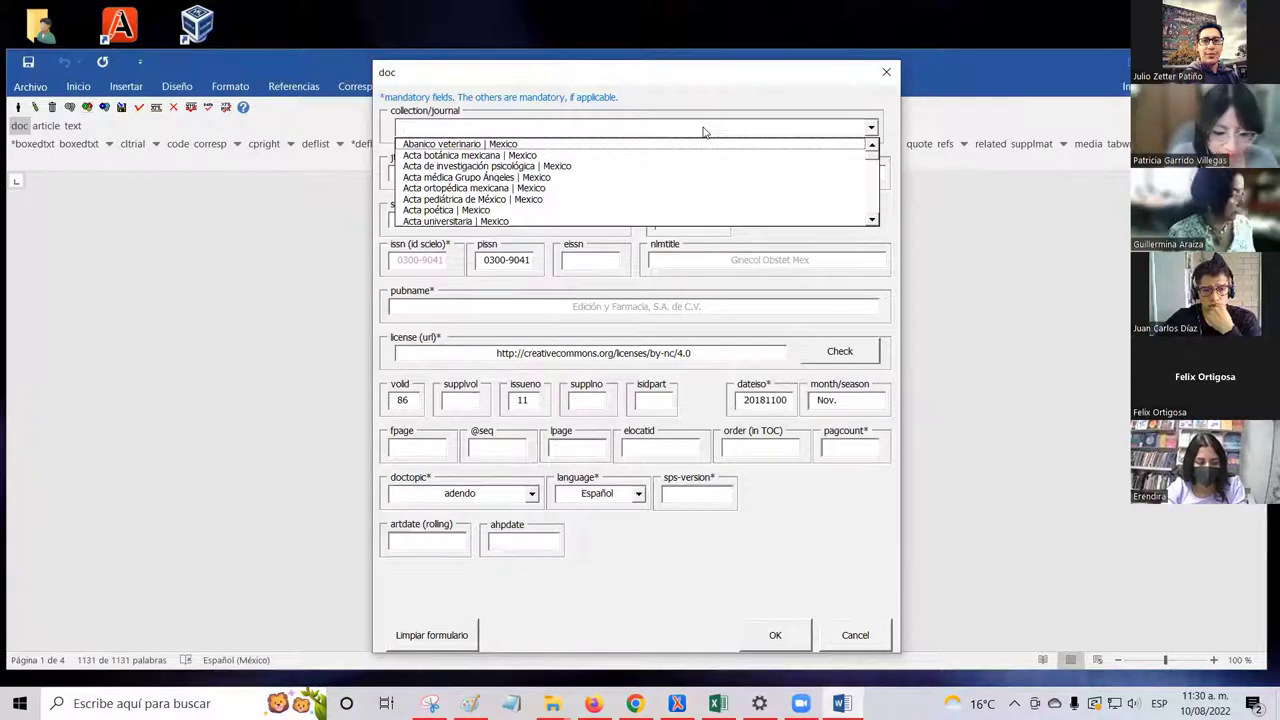
type("c")
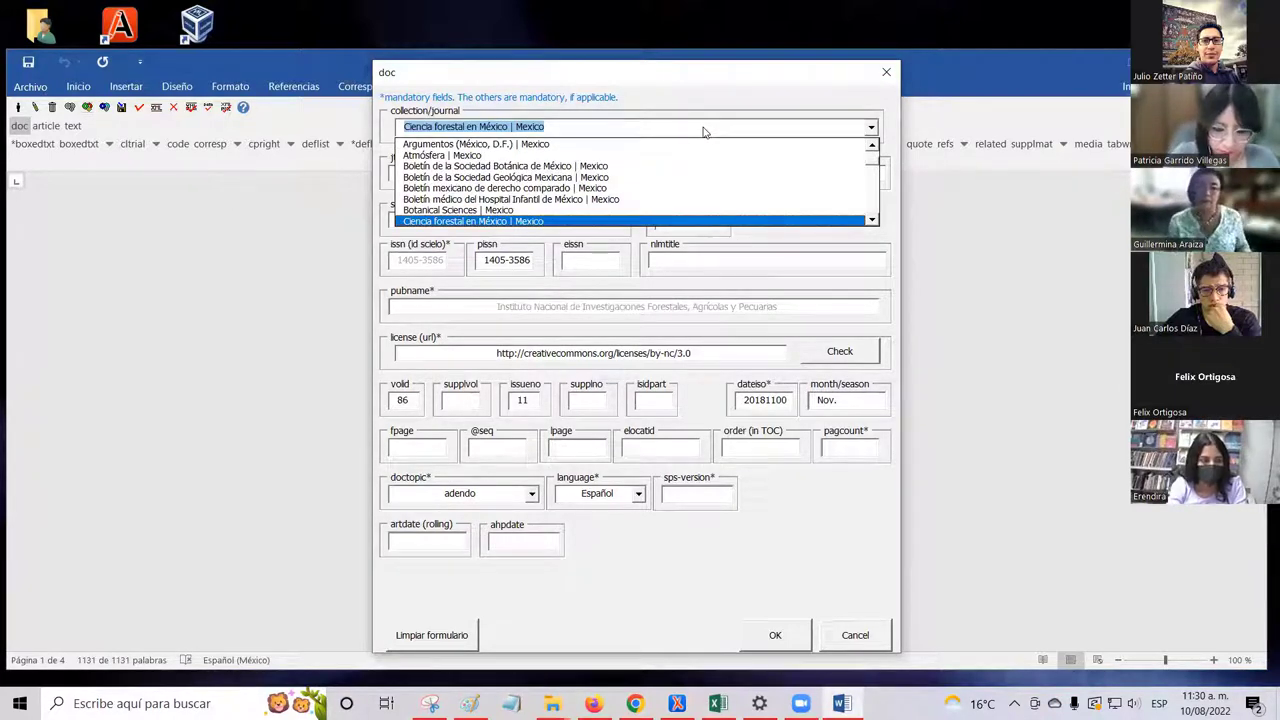
type("o")
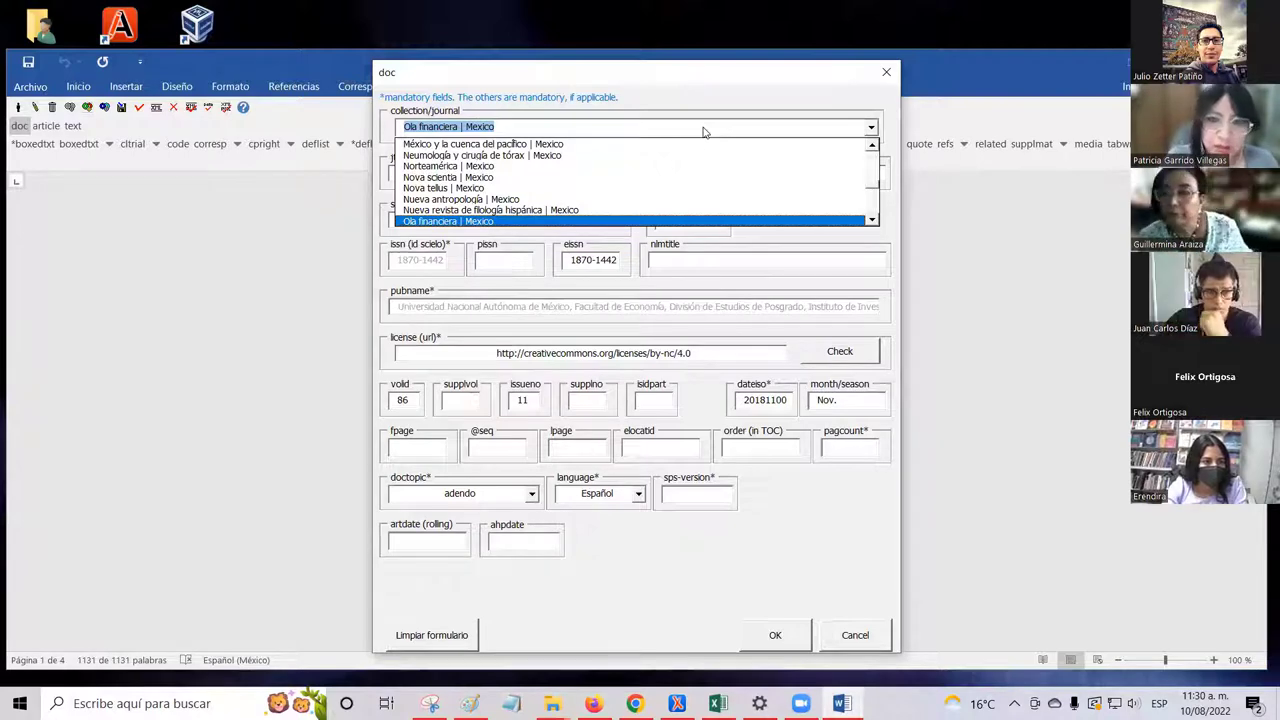
left_click(703, 131)
left_click(703, 131)
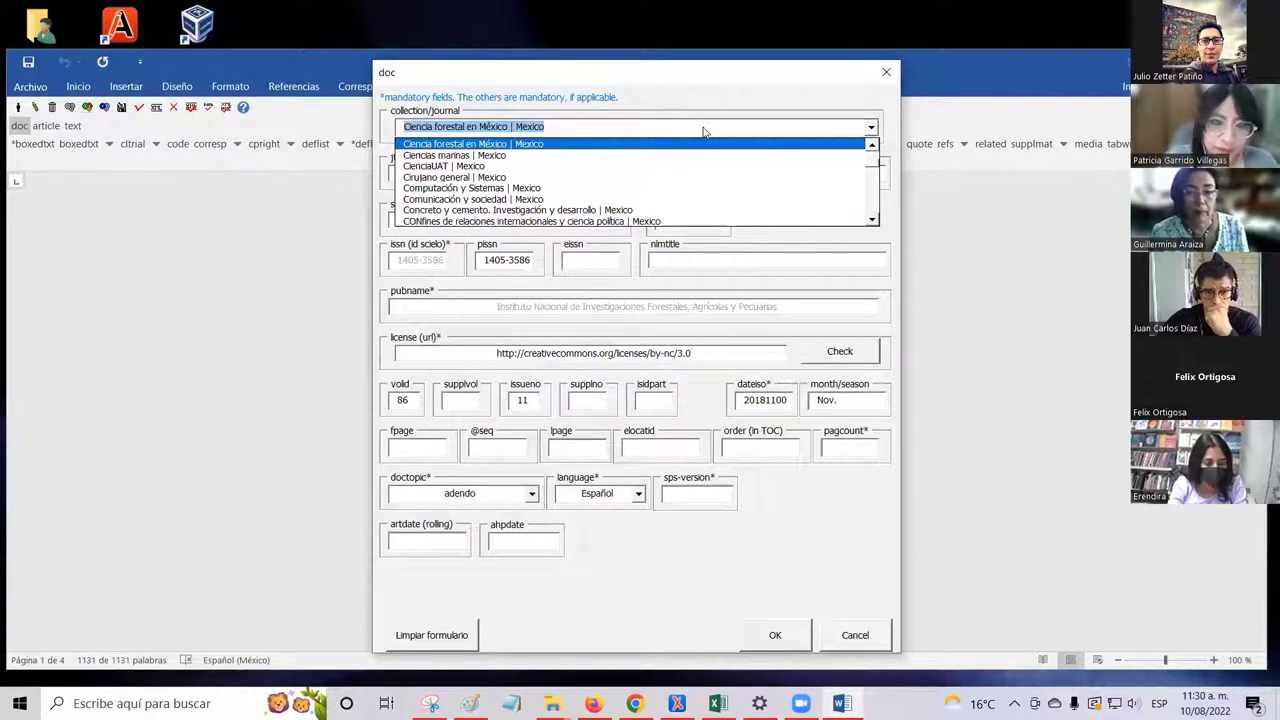
left_click(871, 219)
left_click(871, 220)
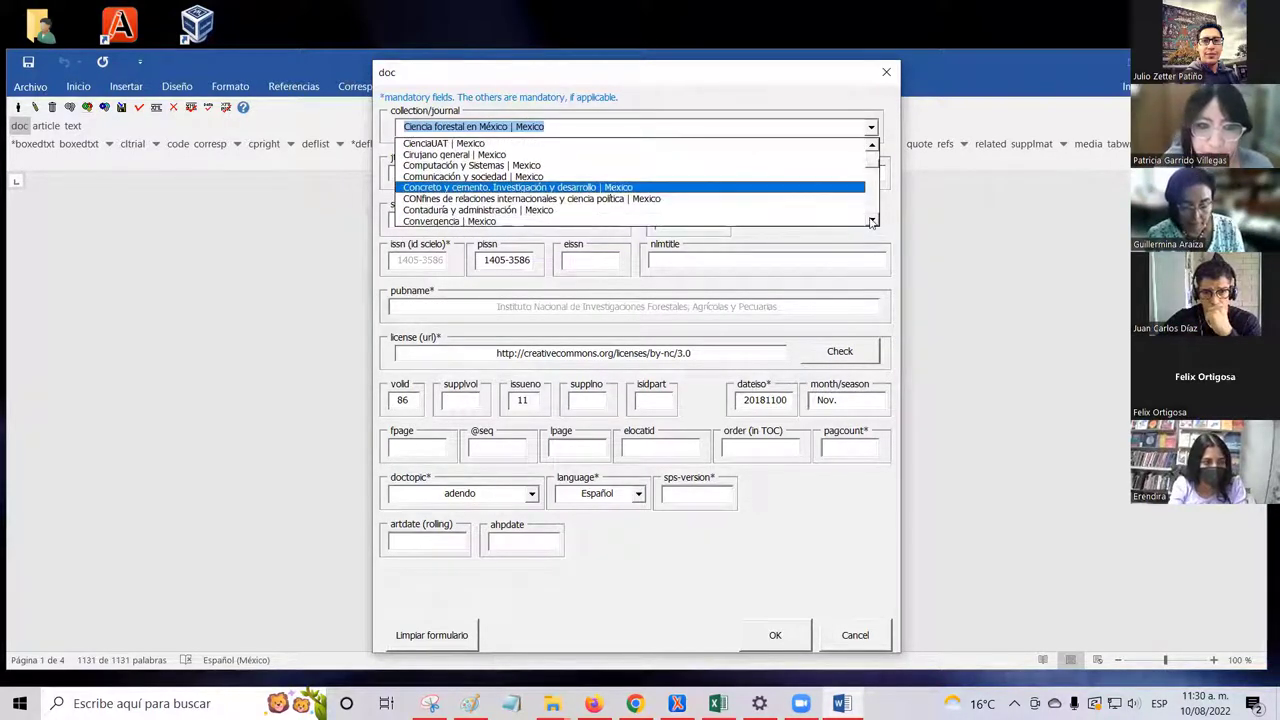
left_click(871, 221)
left_click(871, 221)
left_click(871, 221)
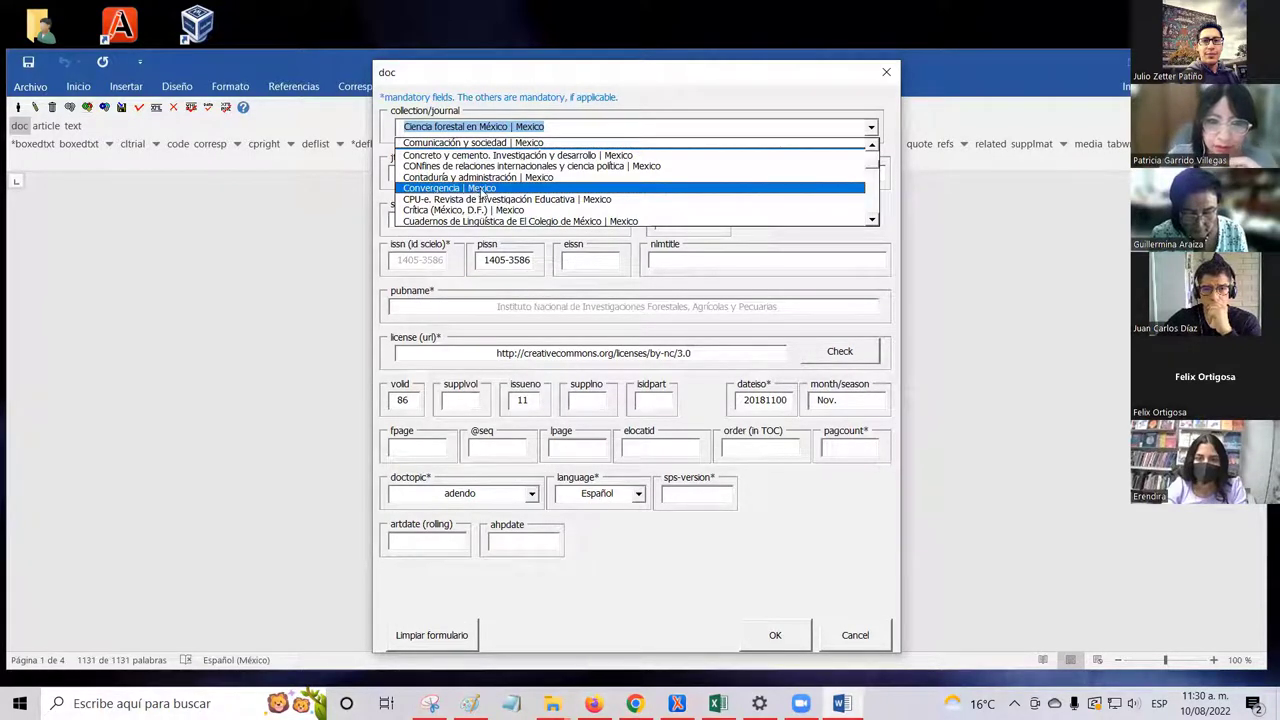
left_click(481, 189)
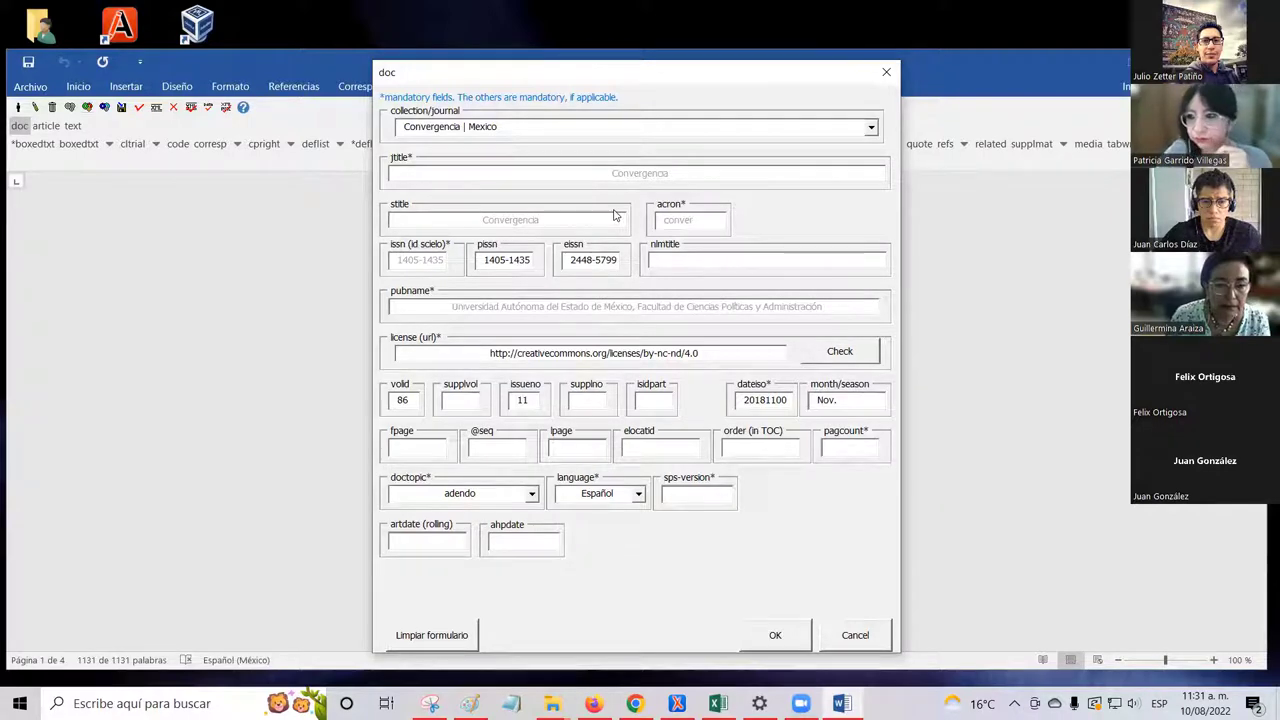
left_click(978, 74)
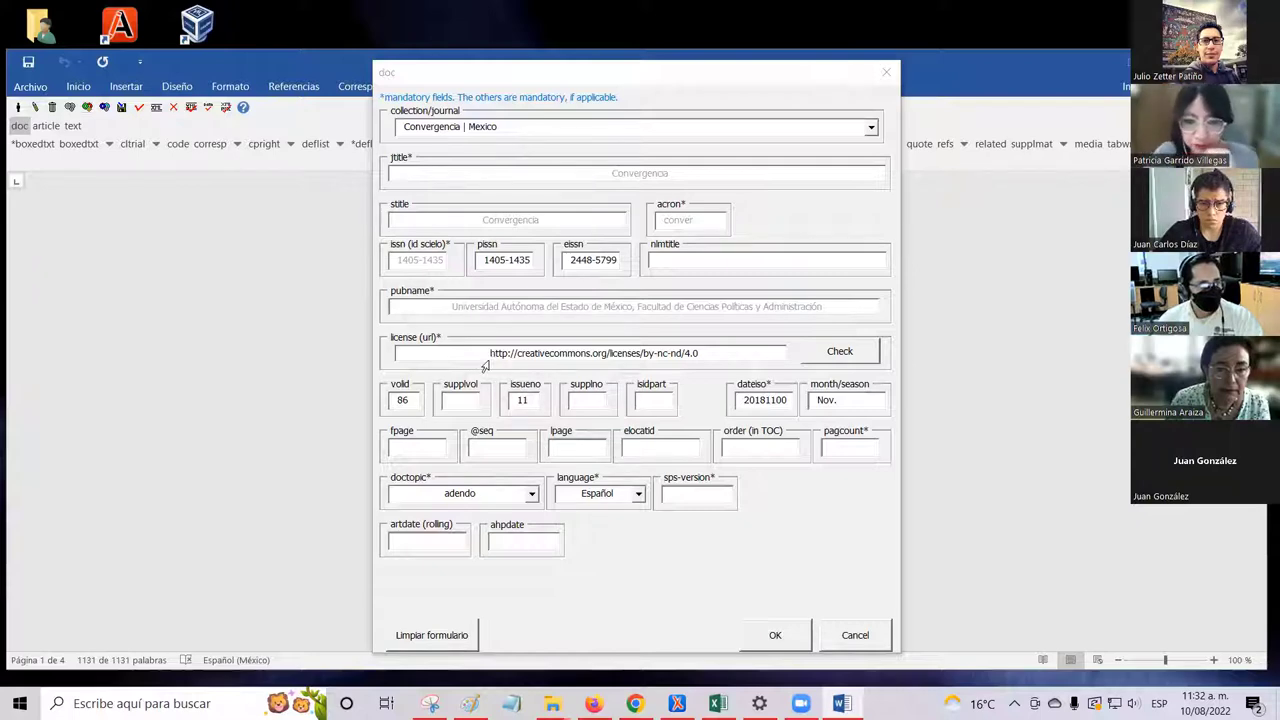
- Set the volume (volid) to 29 and clear the issue number (issueno) in the doc form
left_click(412, 400)
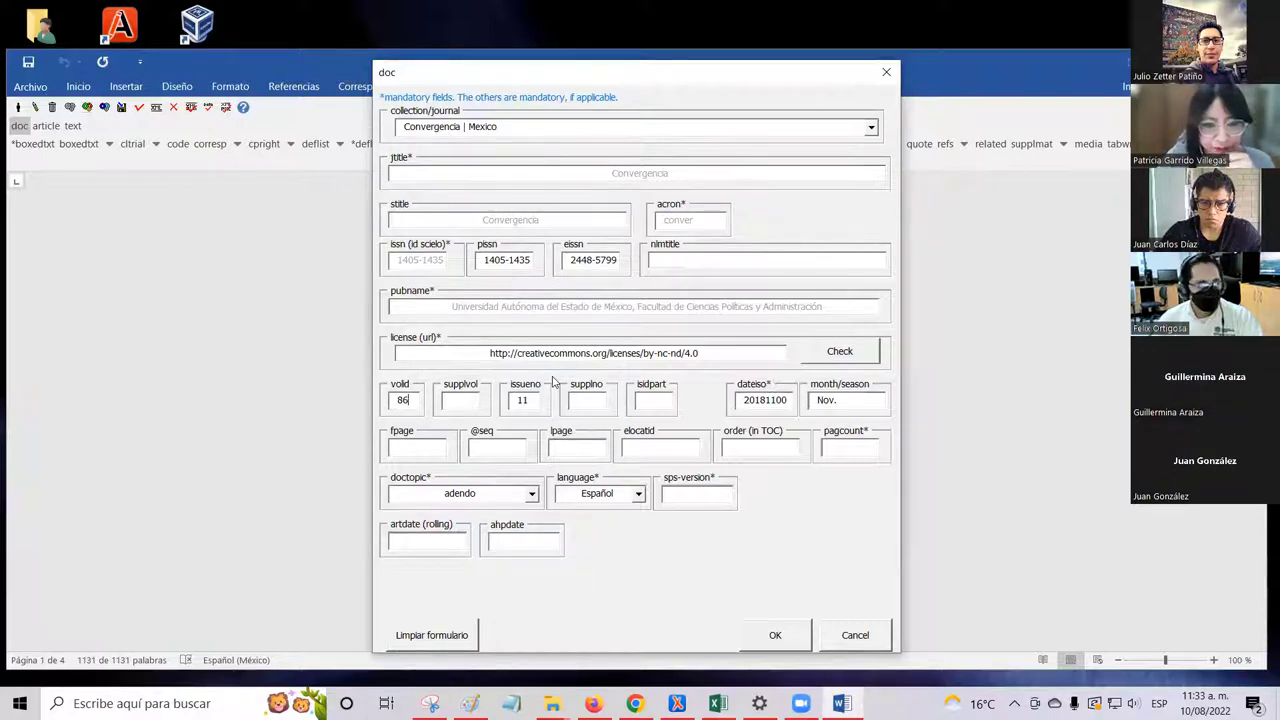
key("BackSpace")
key("BackSpace")
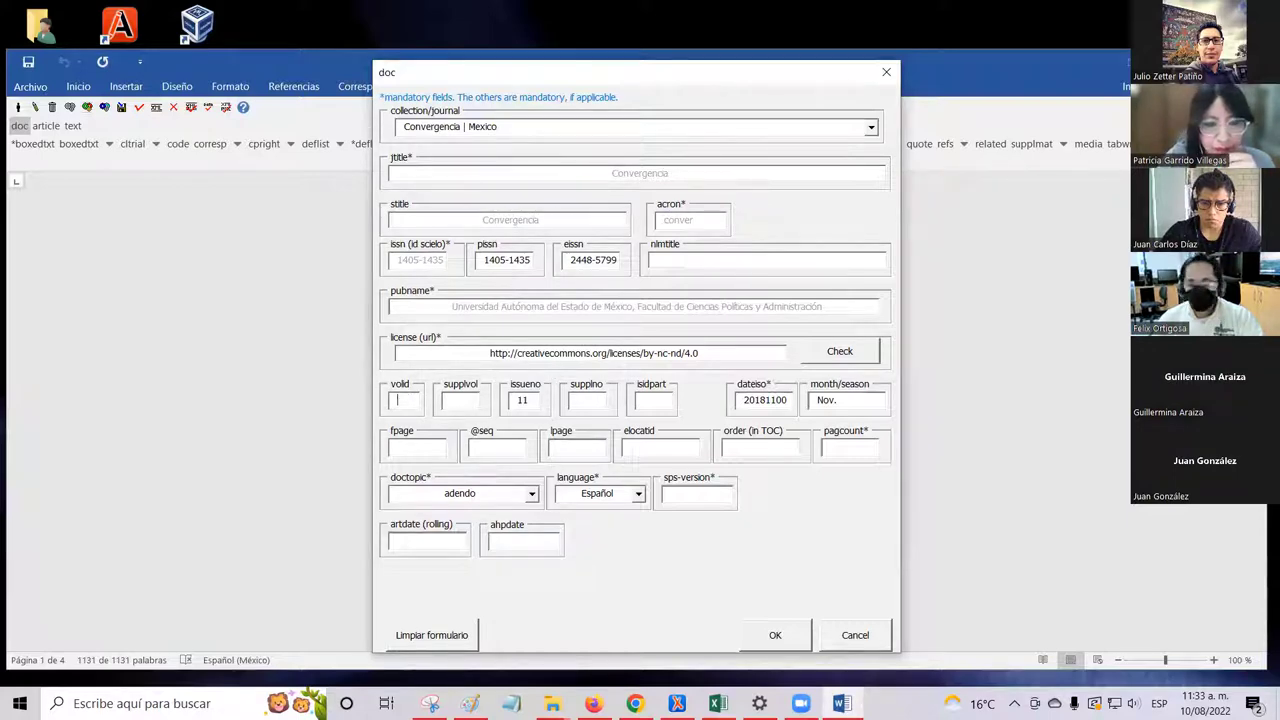
left_click(529, 399)
key("BackSpace")
key("BackSpace")
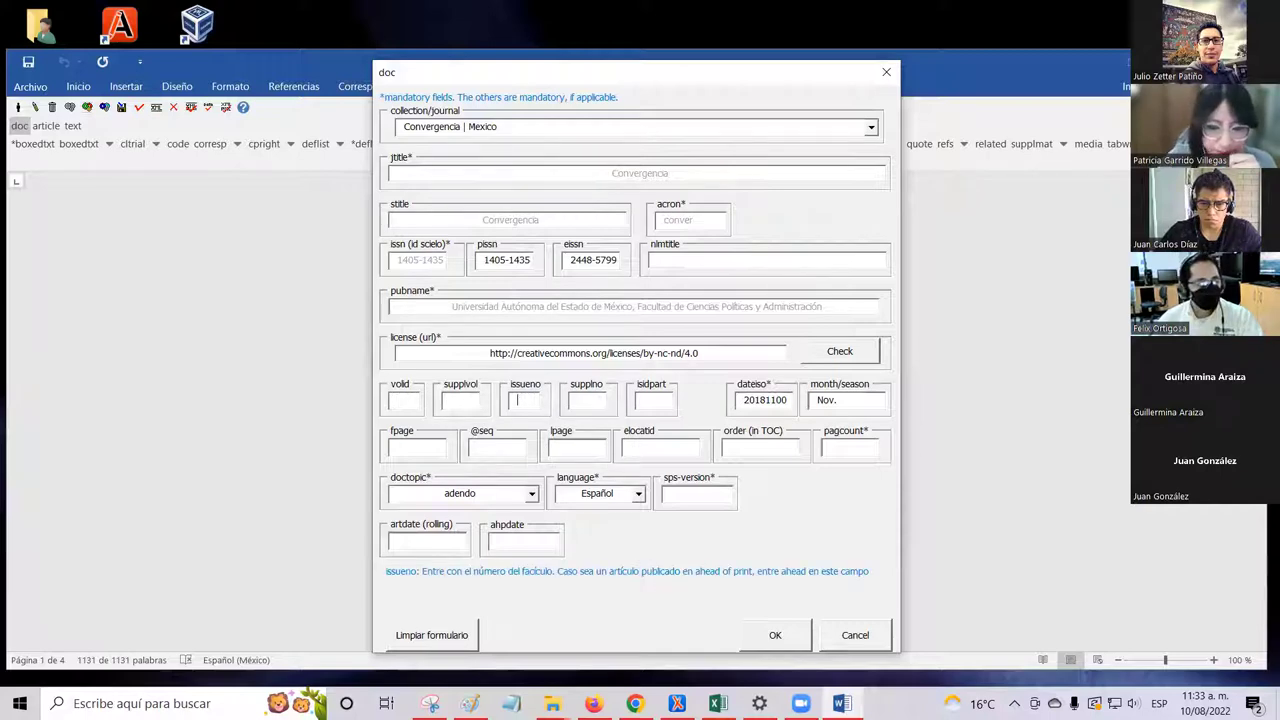
left_click(403, 396)
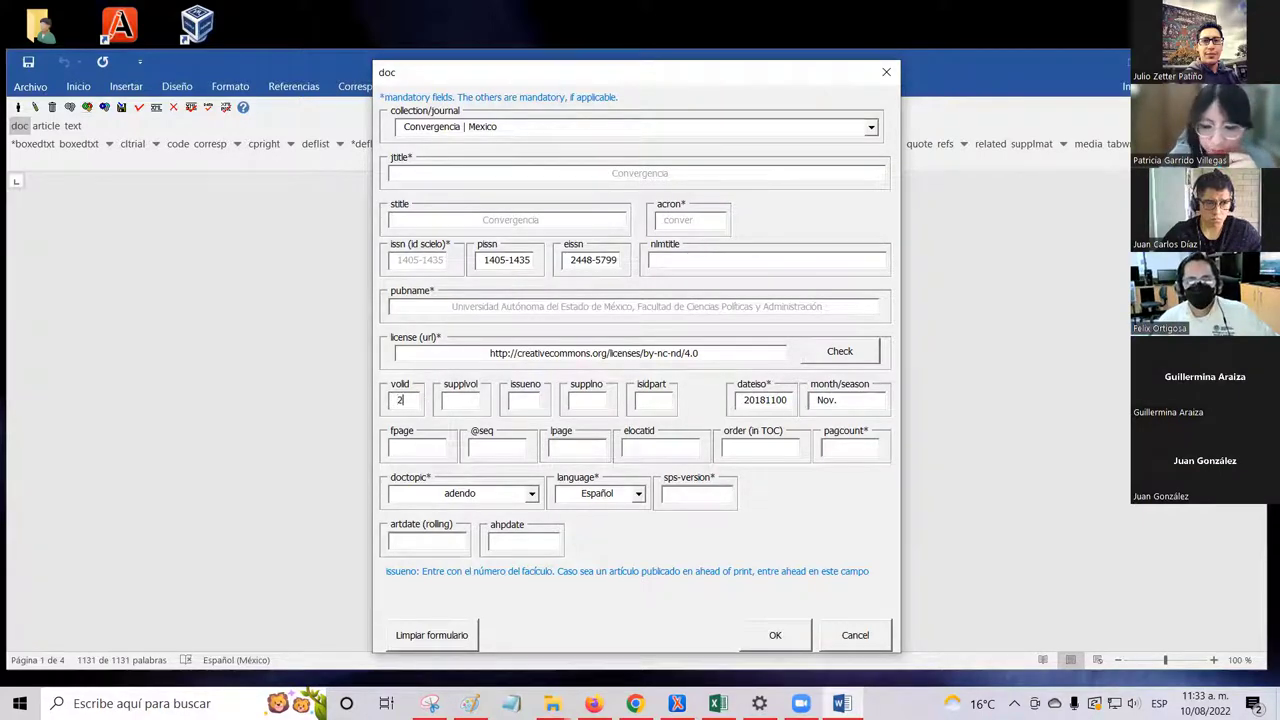
type("29")
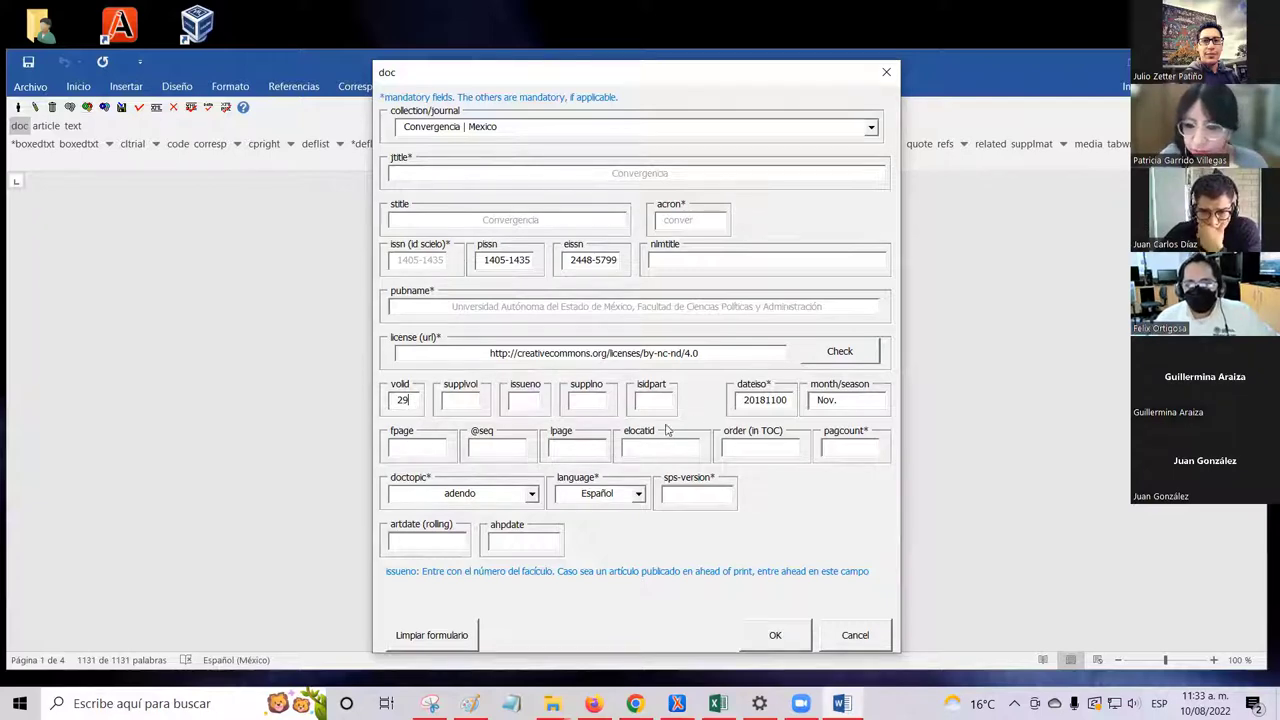
- Set the publication date (dateiso) to 20220000 in the doc form
left_click(787, 399)
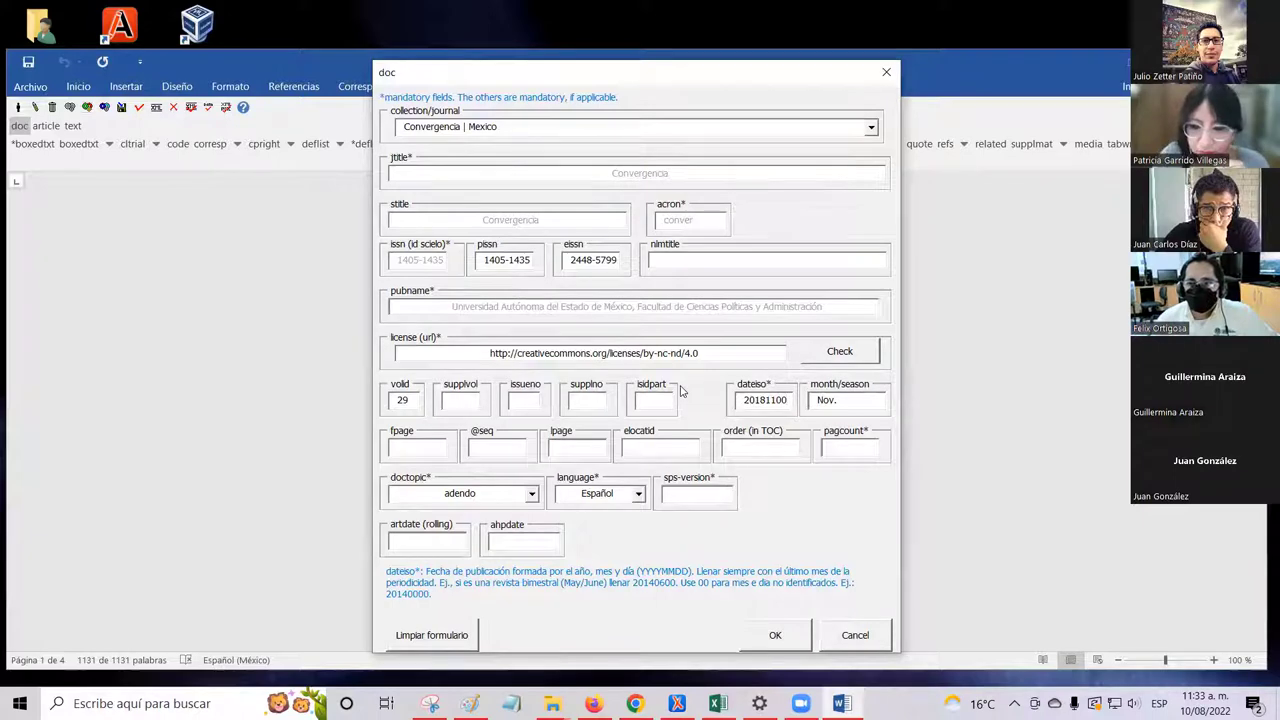
key("shift+Home")
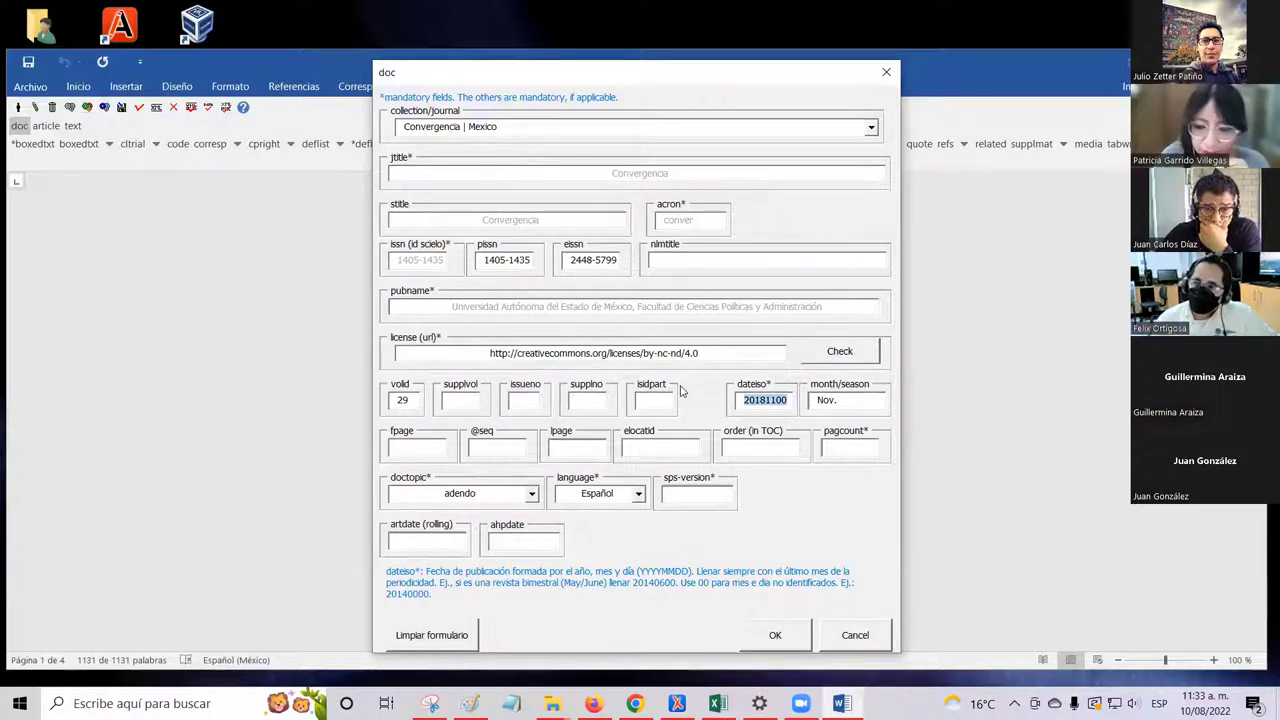
key("Delete")
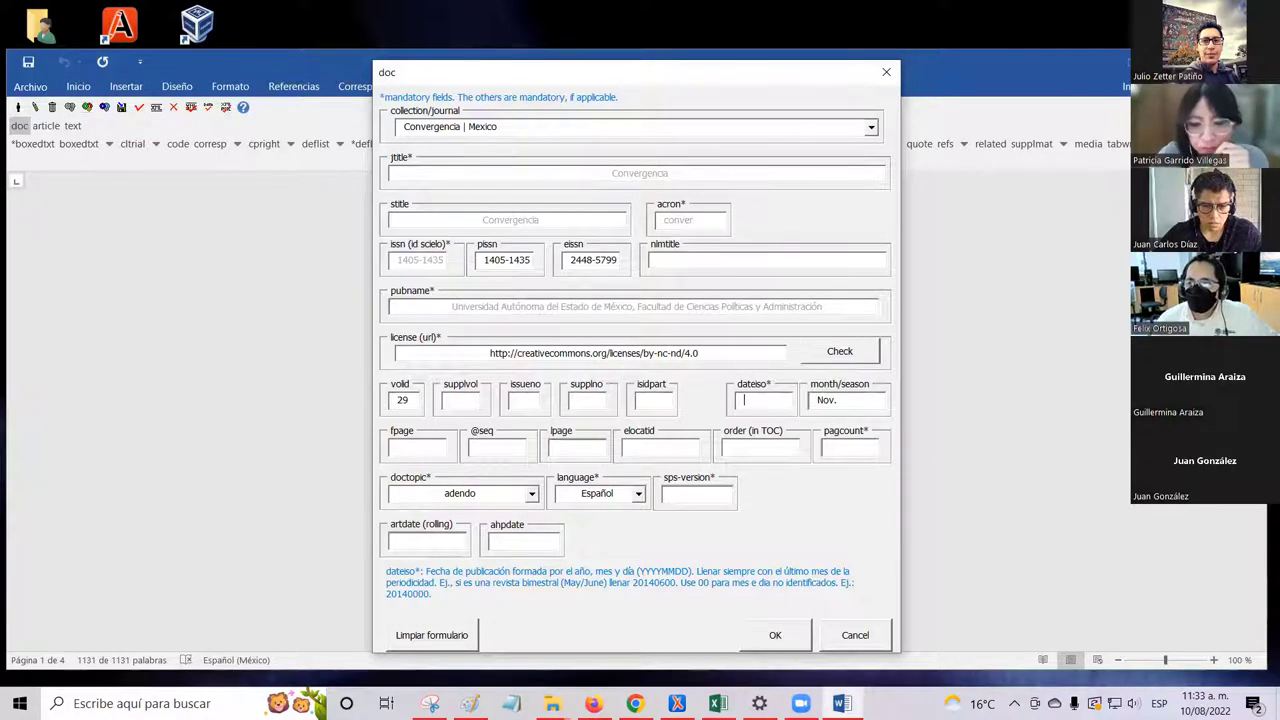
type("2")
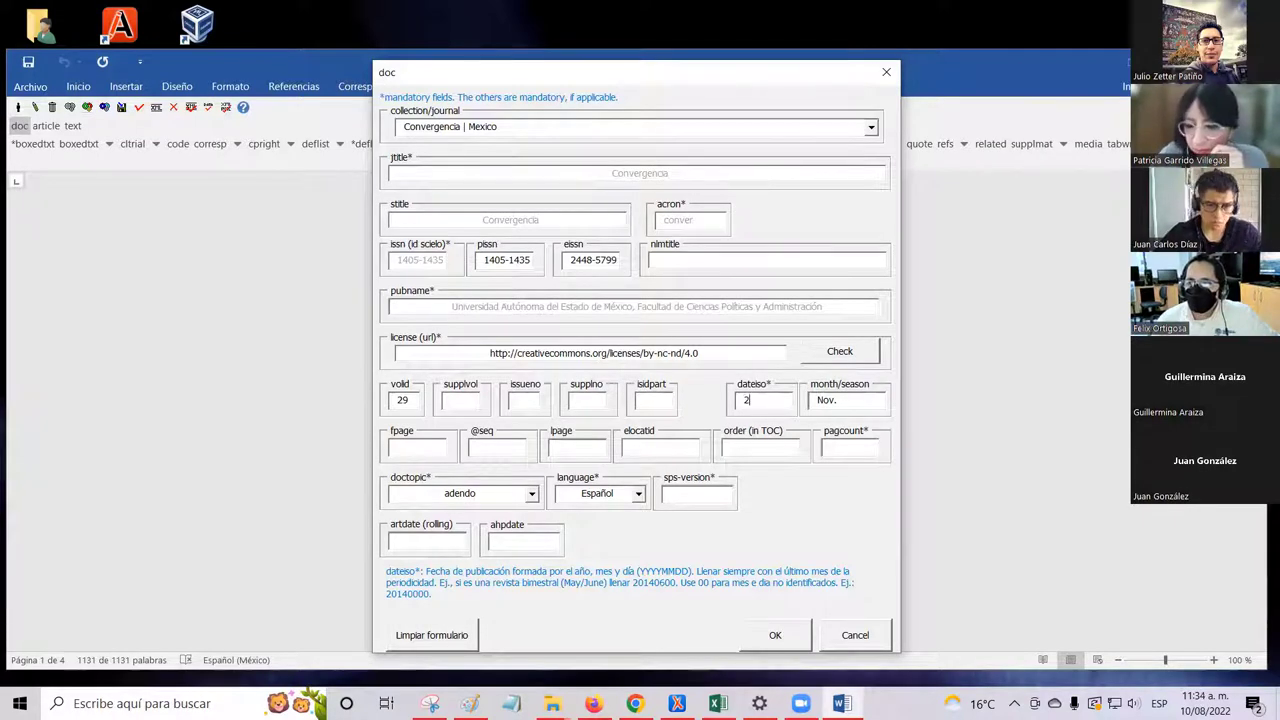
type("022")
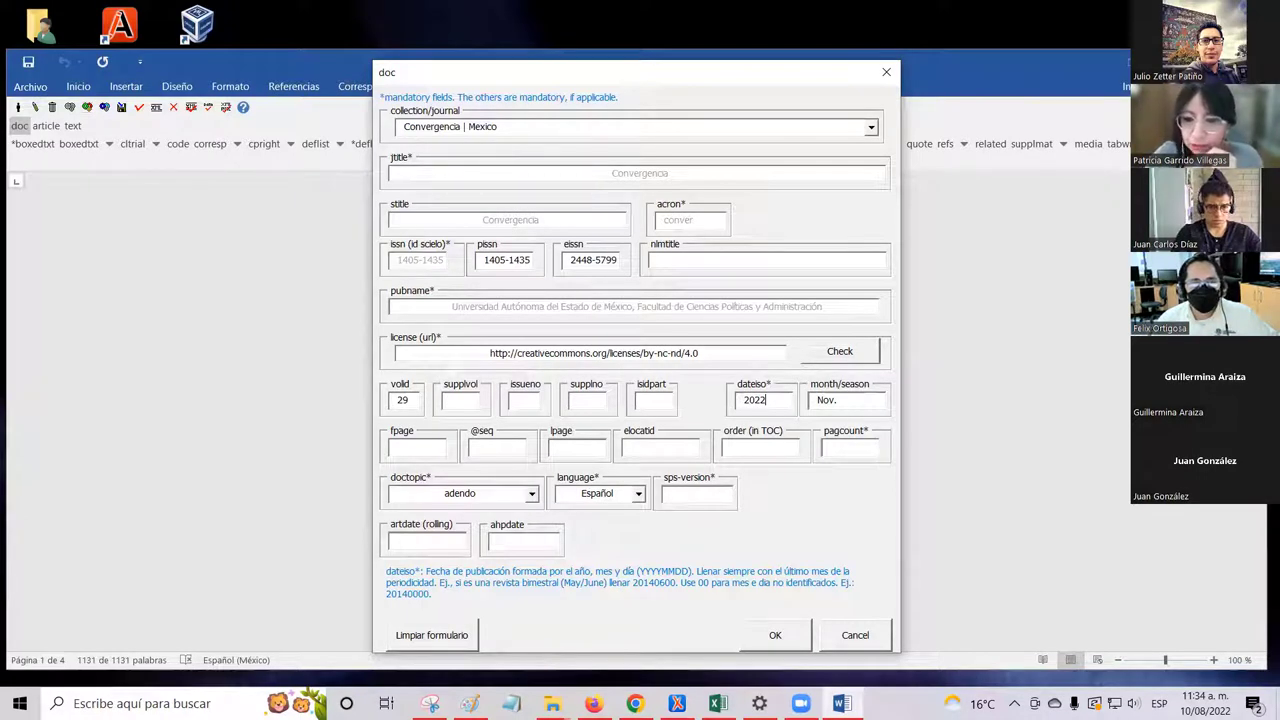
type("0000")
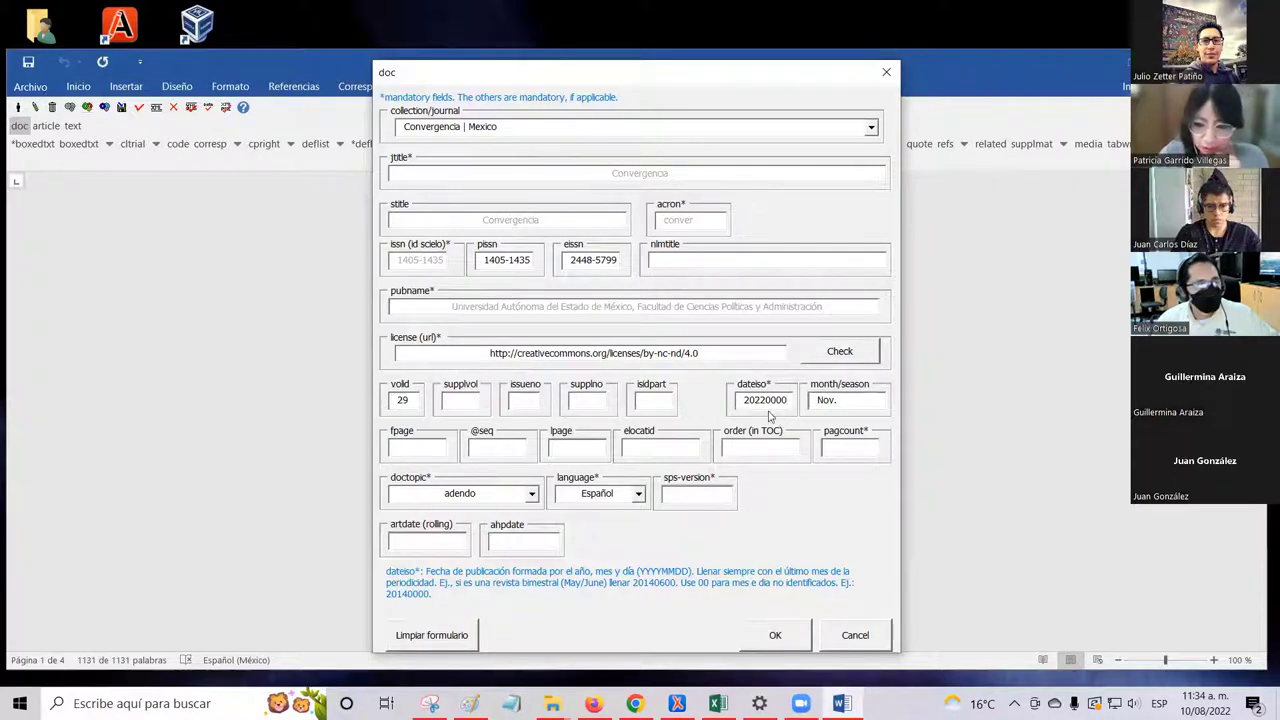
left_click_drag(766, 399, 787, 403)
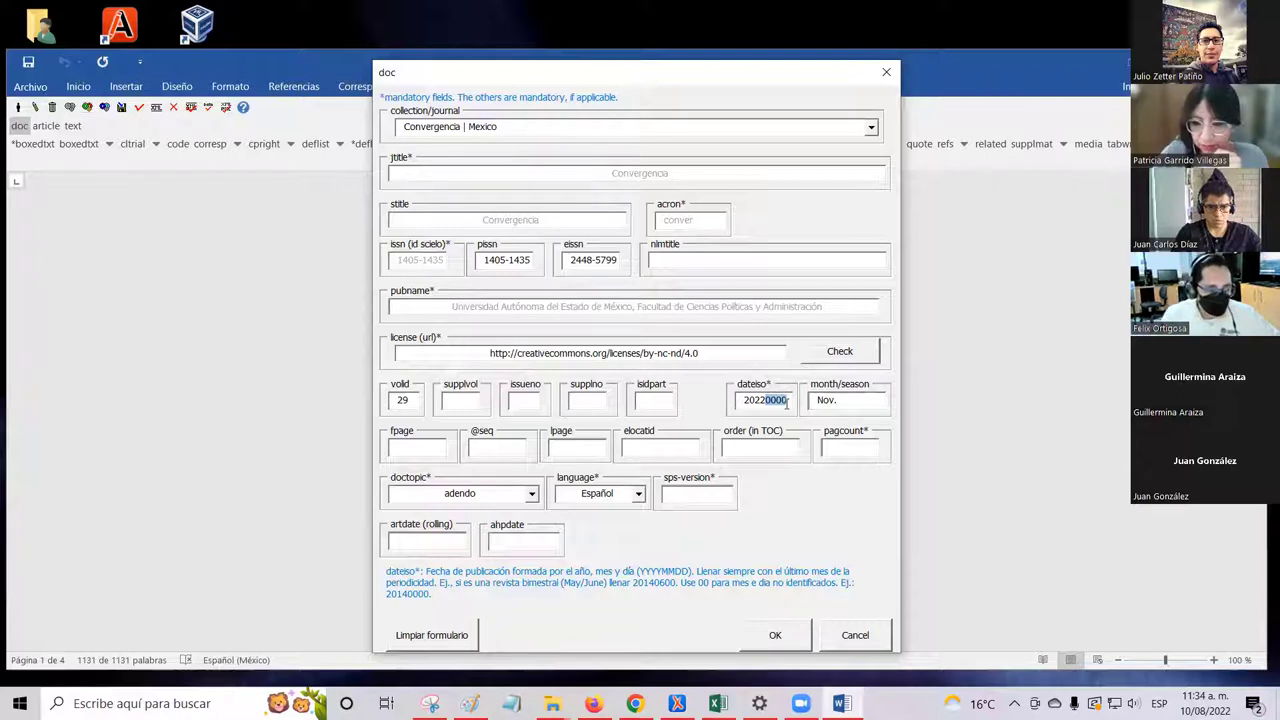
- Clear the month/season value in the doc form
left_click(846, 400)
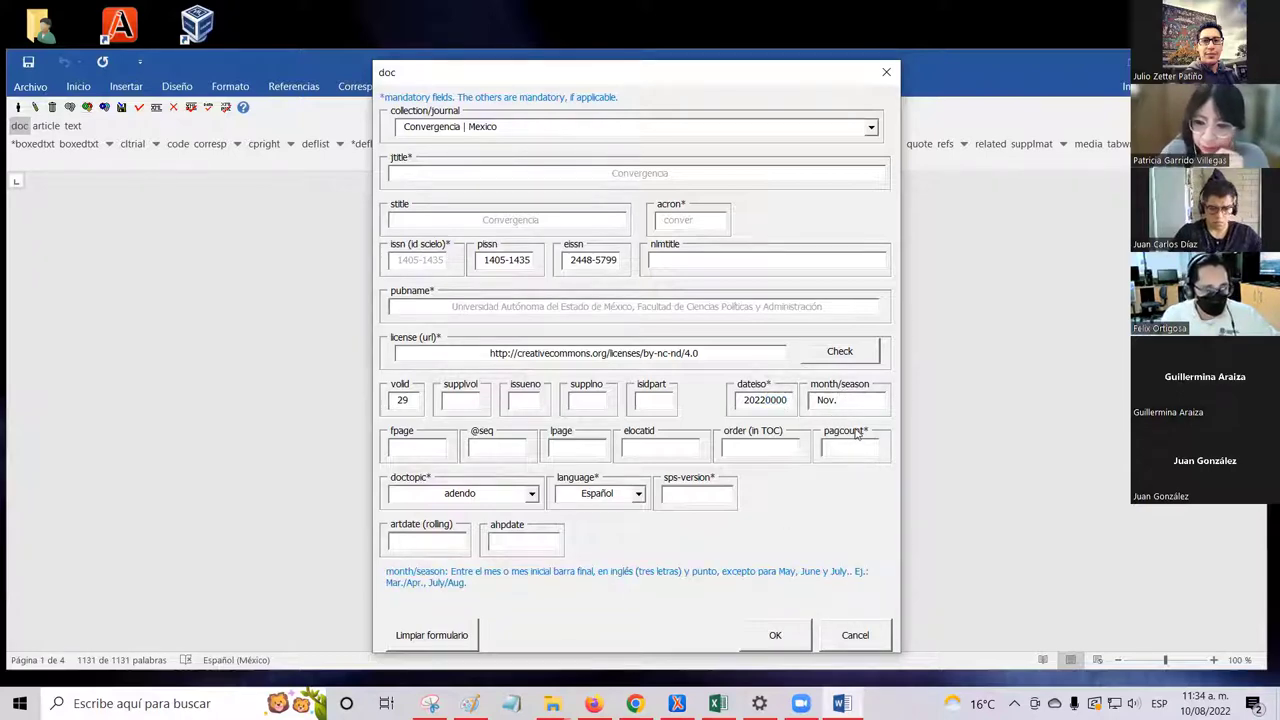
key("BackSpace")
key("BackSpace")
key("BackSpace")
key("BackSpace")
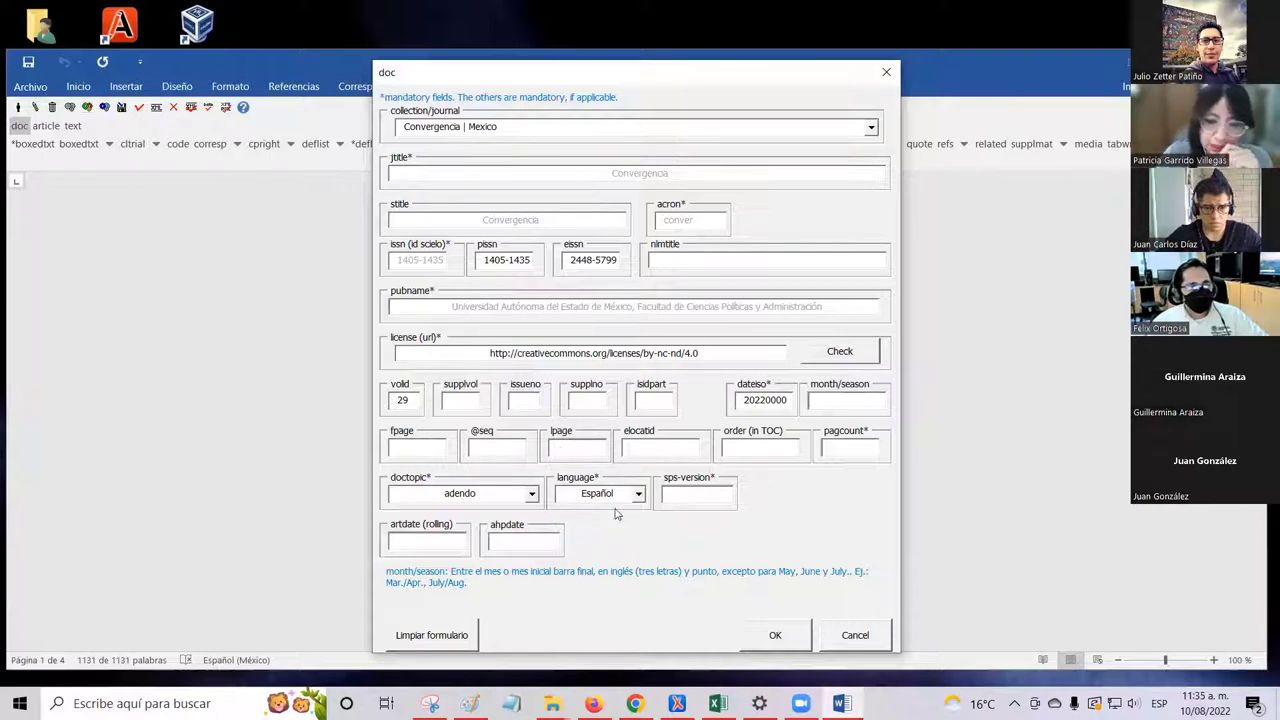
- Enter e14300 as the electronic page identifier (elocatid) in the doc form
left_click(683, 447)
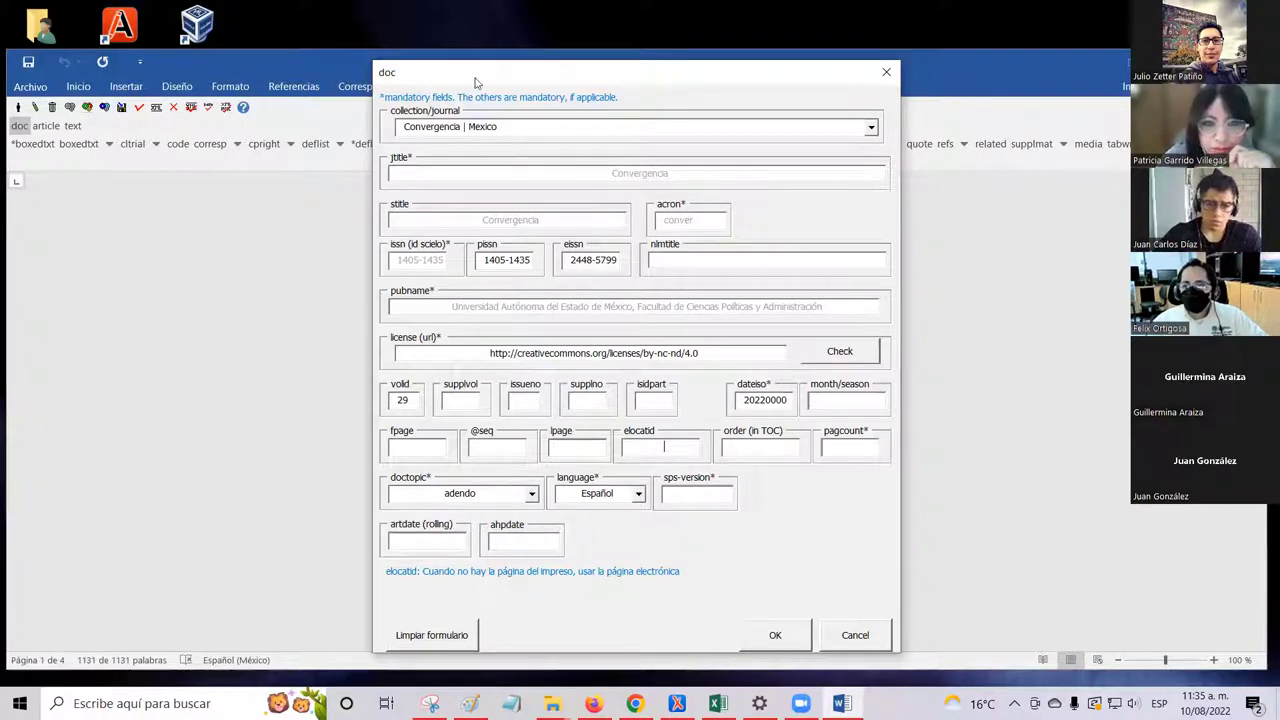
left_click_drag(475, 82, 468, 93)
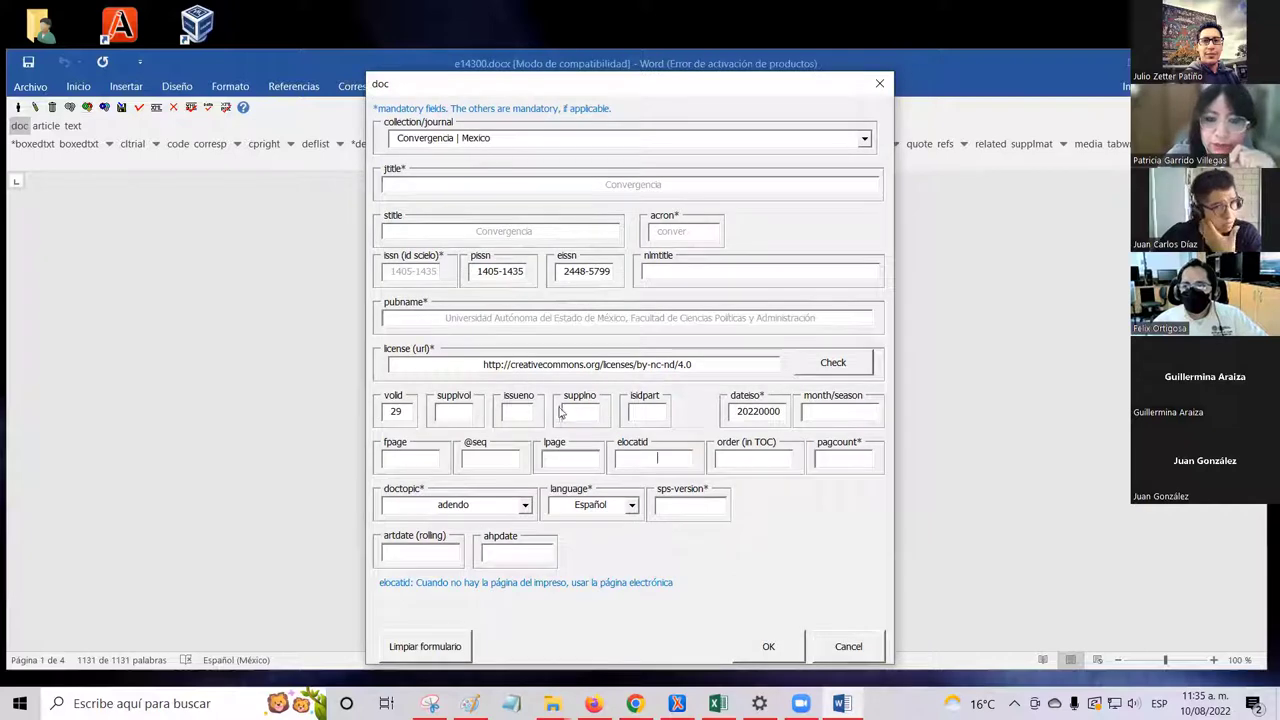
left_click(684, 456)
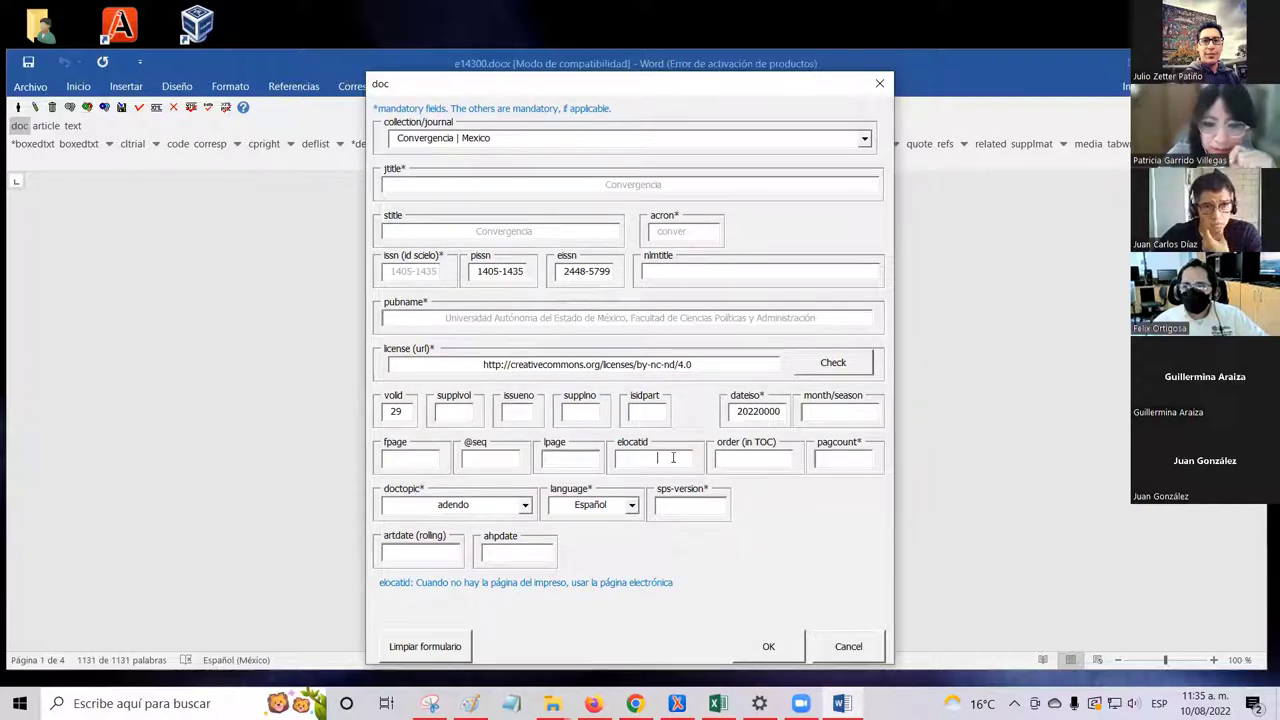
type("e")
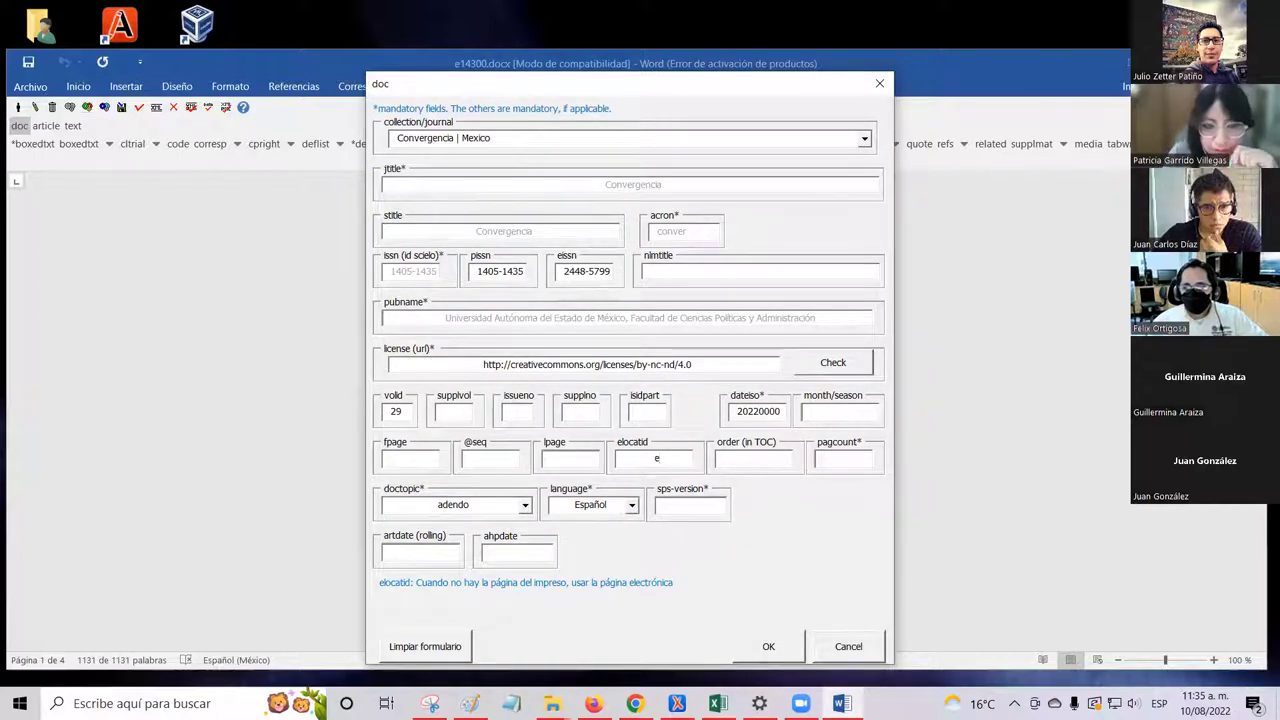
type("1")
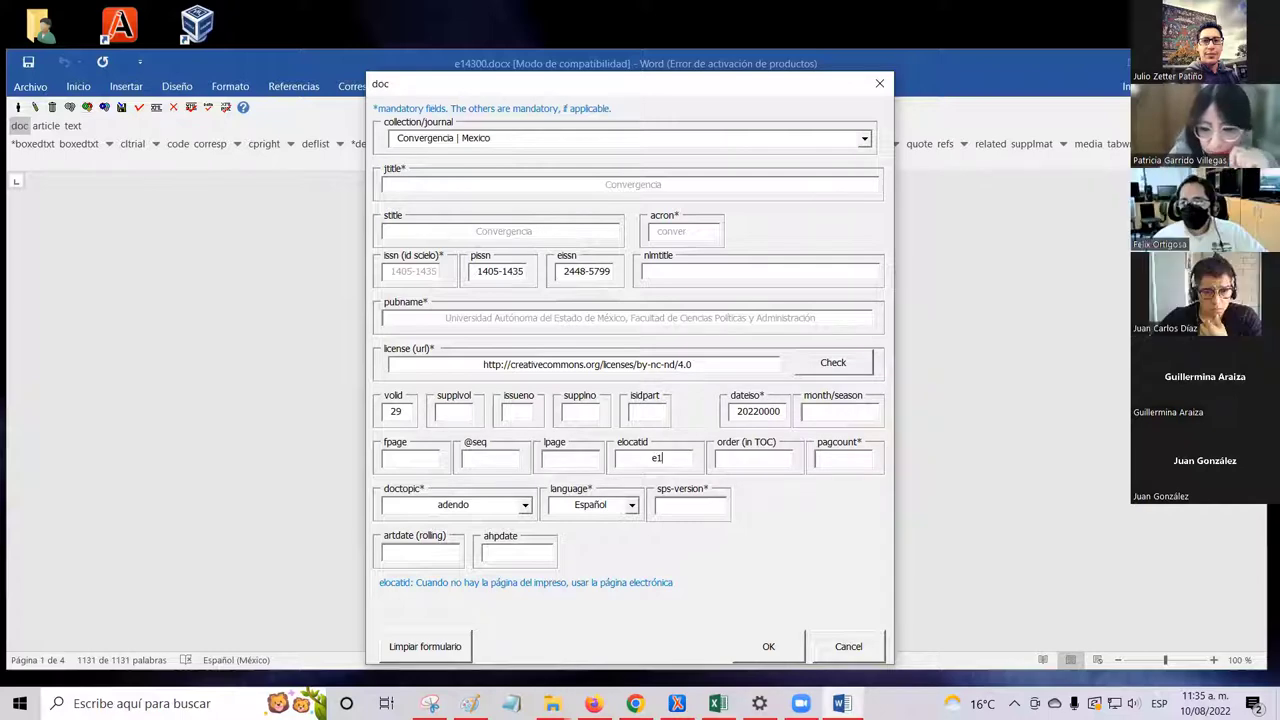
type("4300")
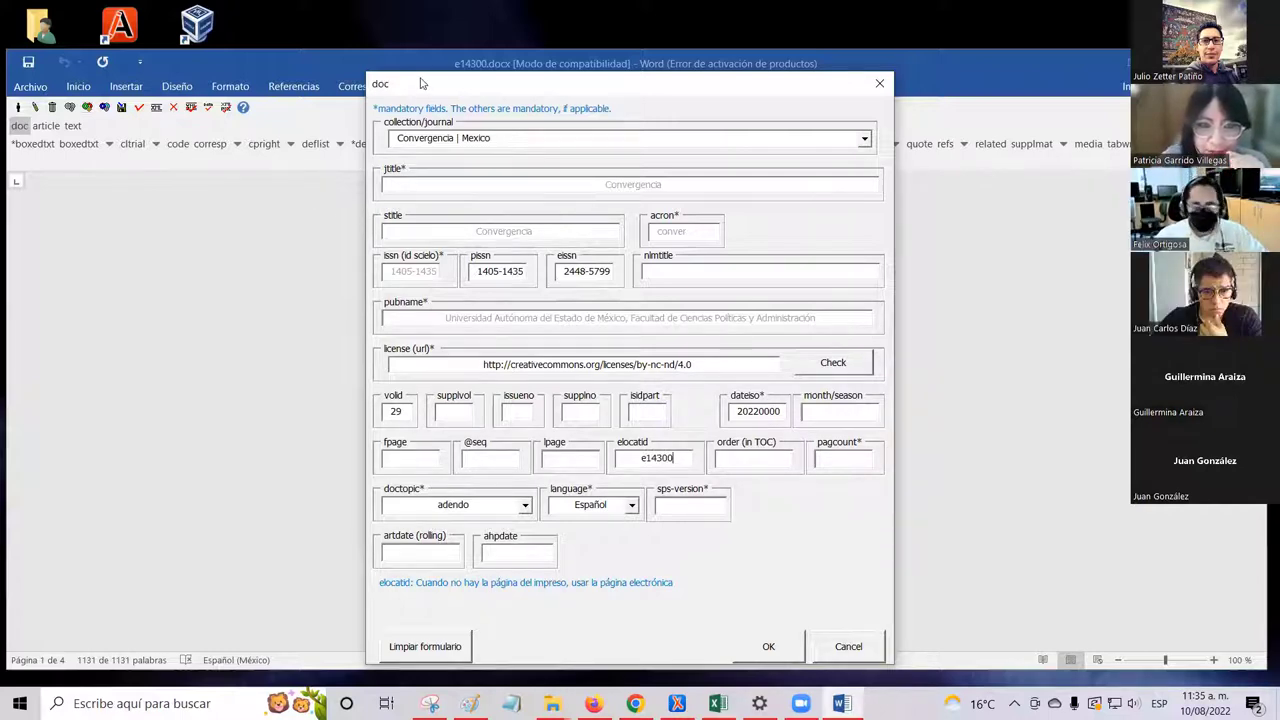
left_click_drag(421, 84, 413, 80)
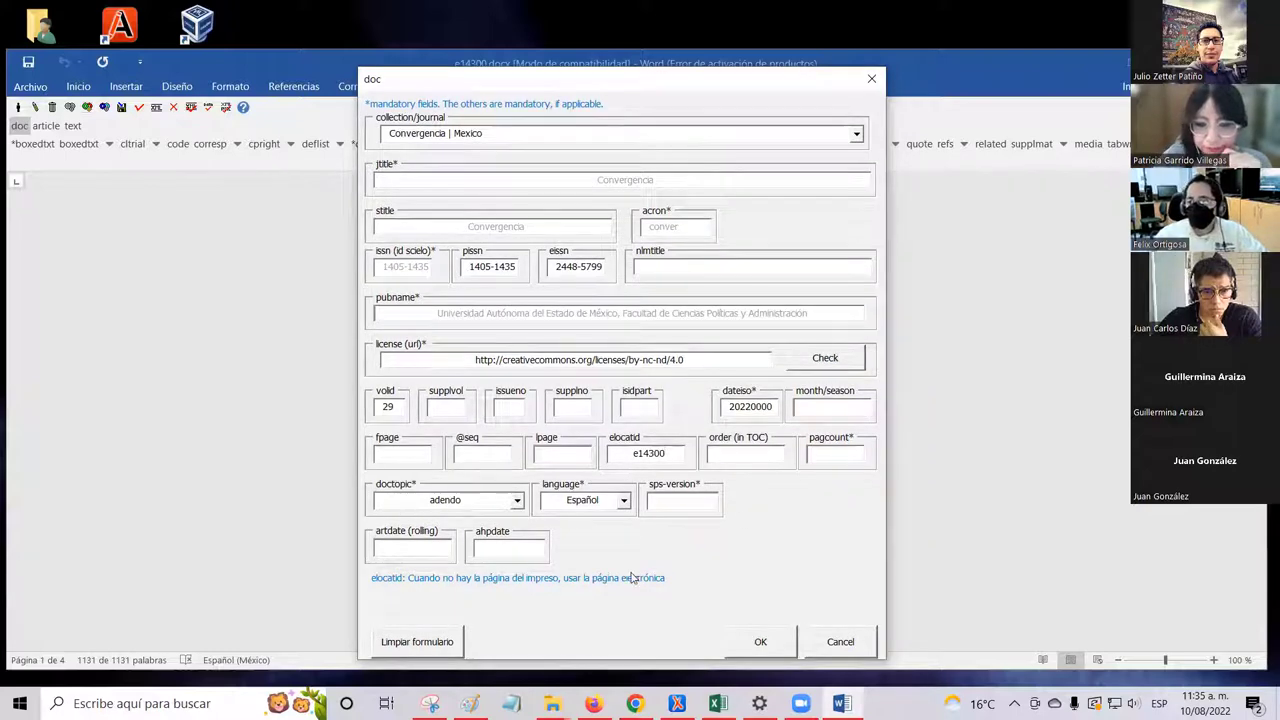
left_click(765, 452)
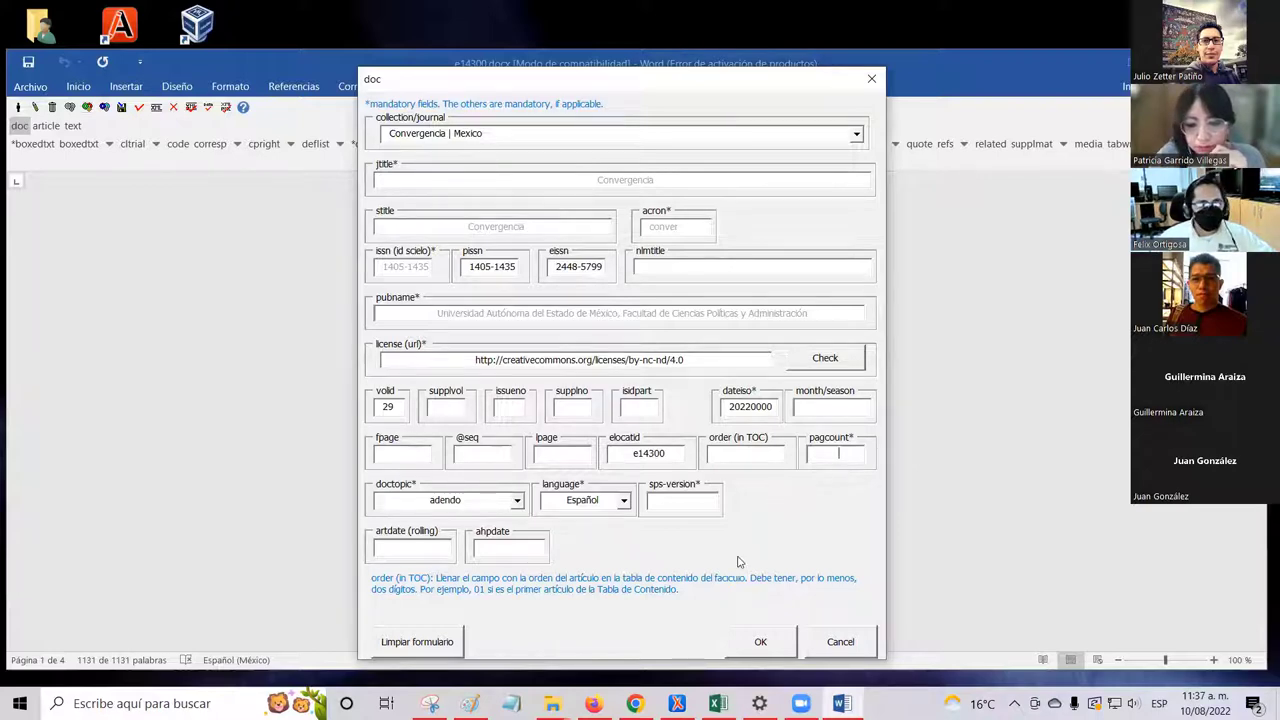
- Examine the document types offered for doctopic in the doc form, from adendo through to otro
left_click(518, 500)
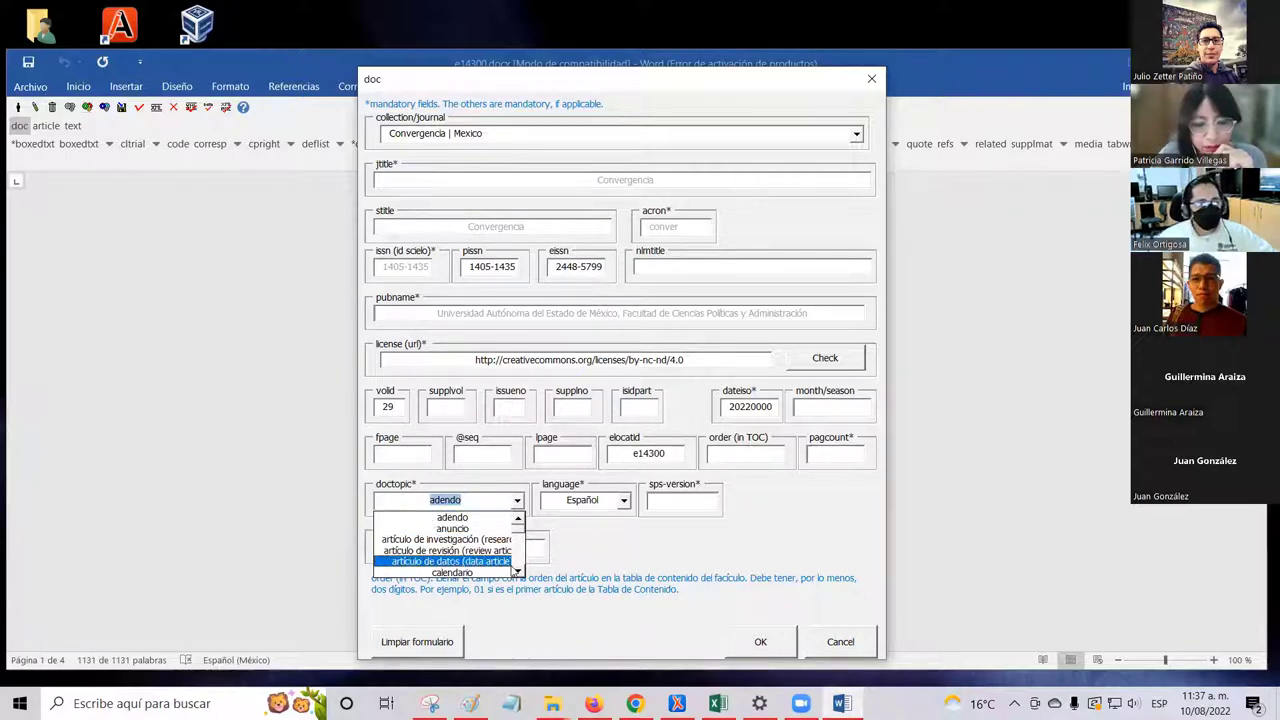
left_click(518, 572)
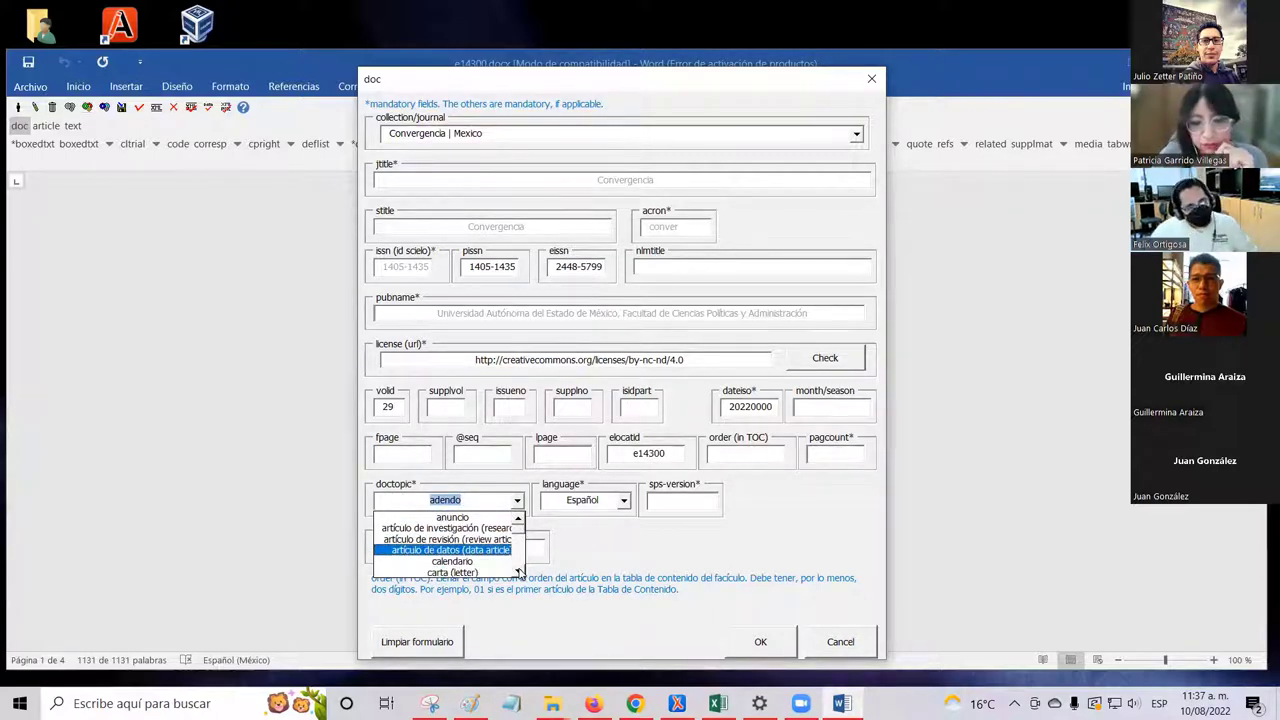
left_click(518, 572)
left_click(518, 572)
left_click(518, 572)
left_click(518, 572)
left_click(518, 572)
left_click(518, 572)
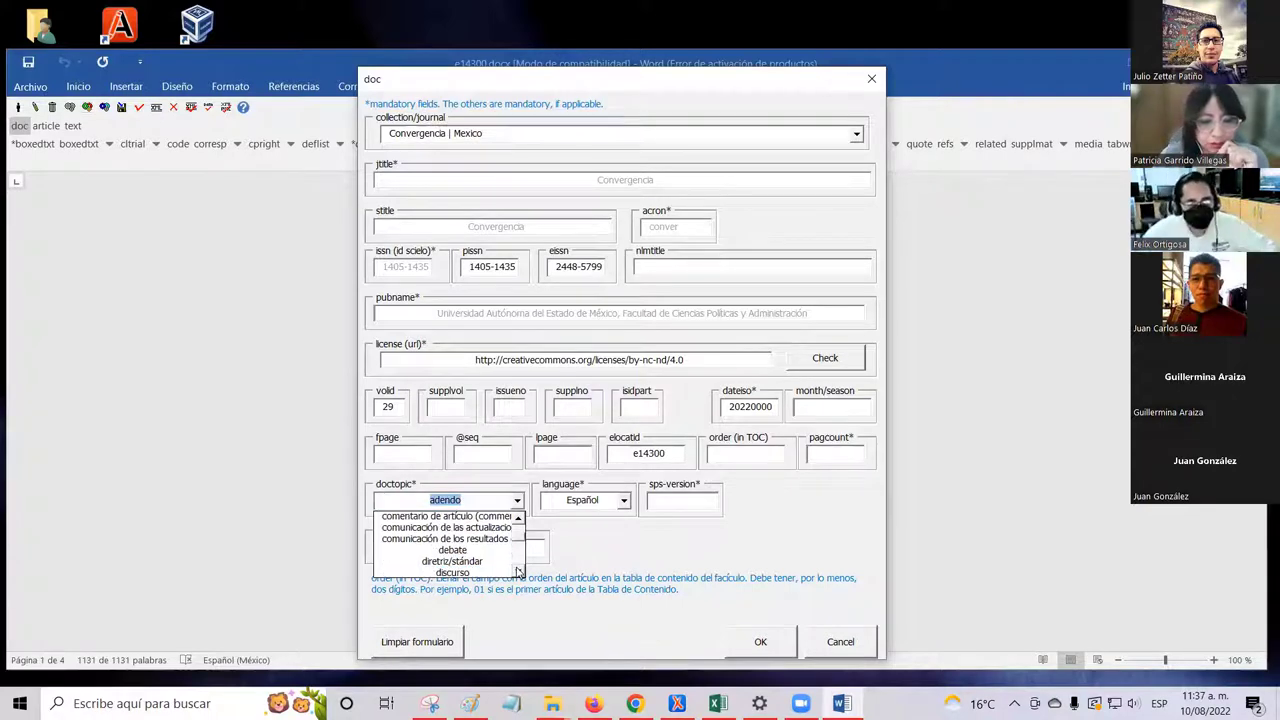
left_click(518, 572)
left_click(518, 572)
left_click_drag(519, 545, 527, 535)
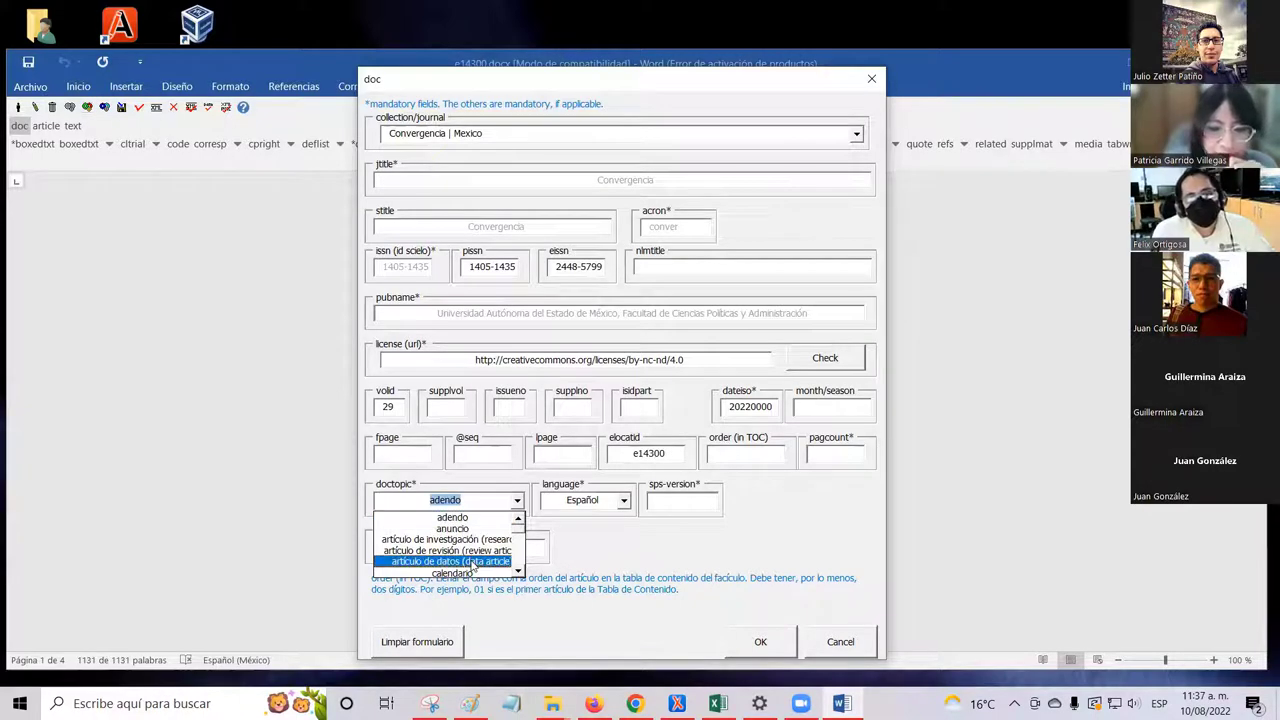
left_click(519, 571)
left_click(519, 571)
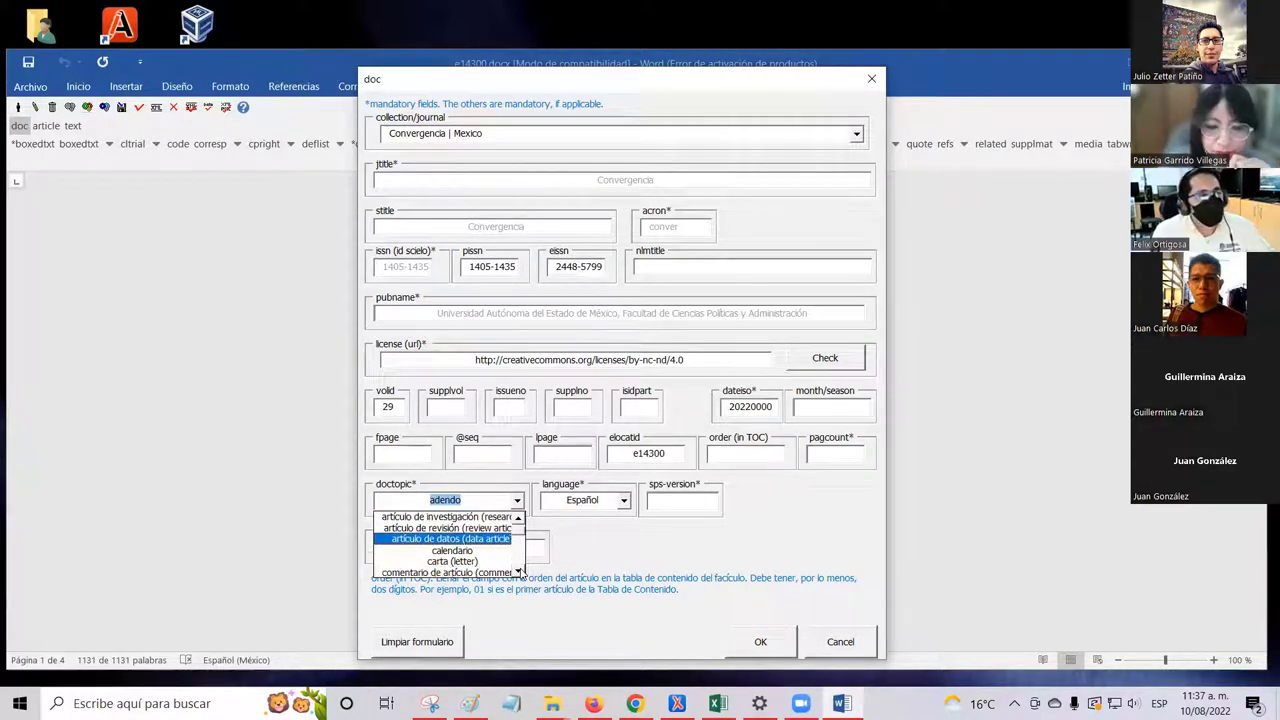
left_click(519, 571)
left_click(519, 571)
left_click(519, 571)
left_click(519, 571)
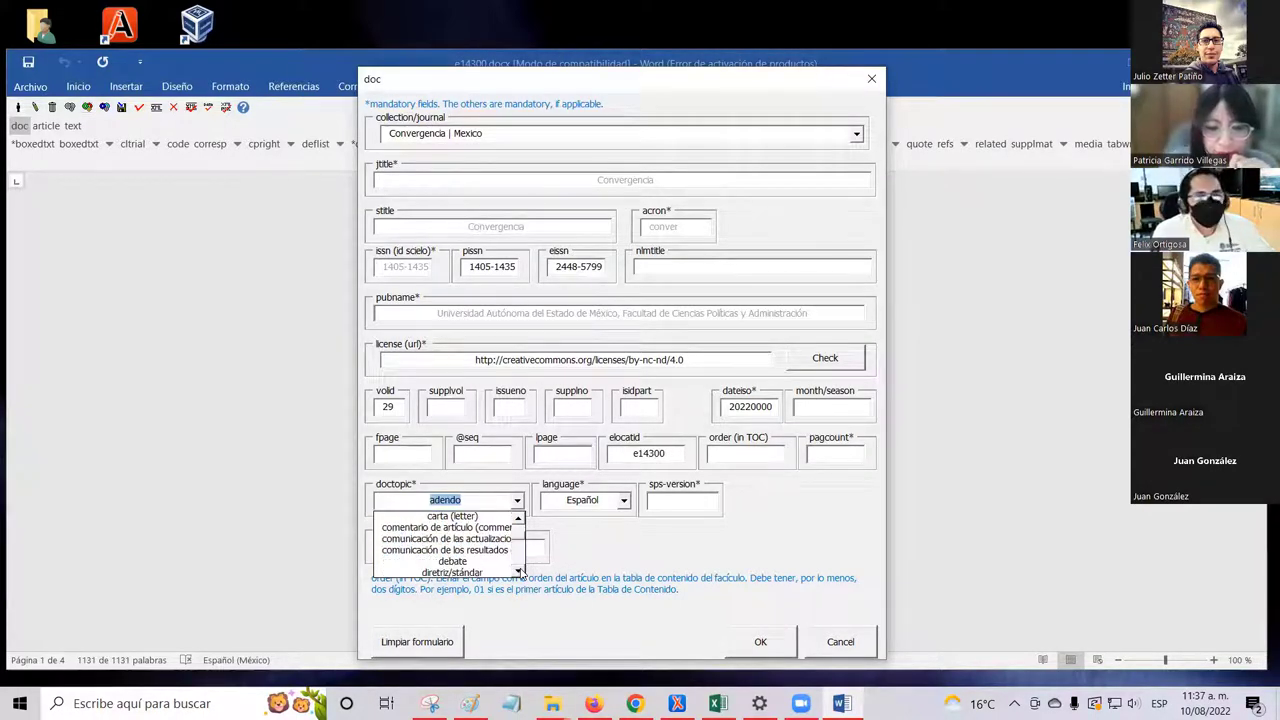
left_click(518, 572)
left_click(518, 572)
left_click(518, 572)
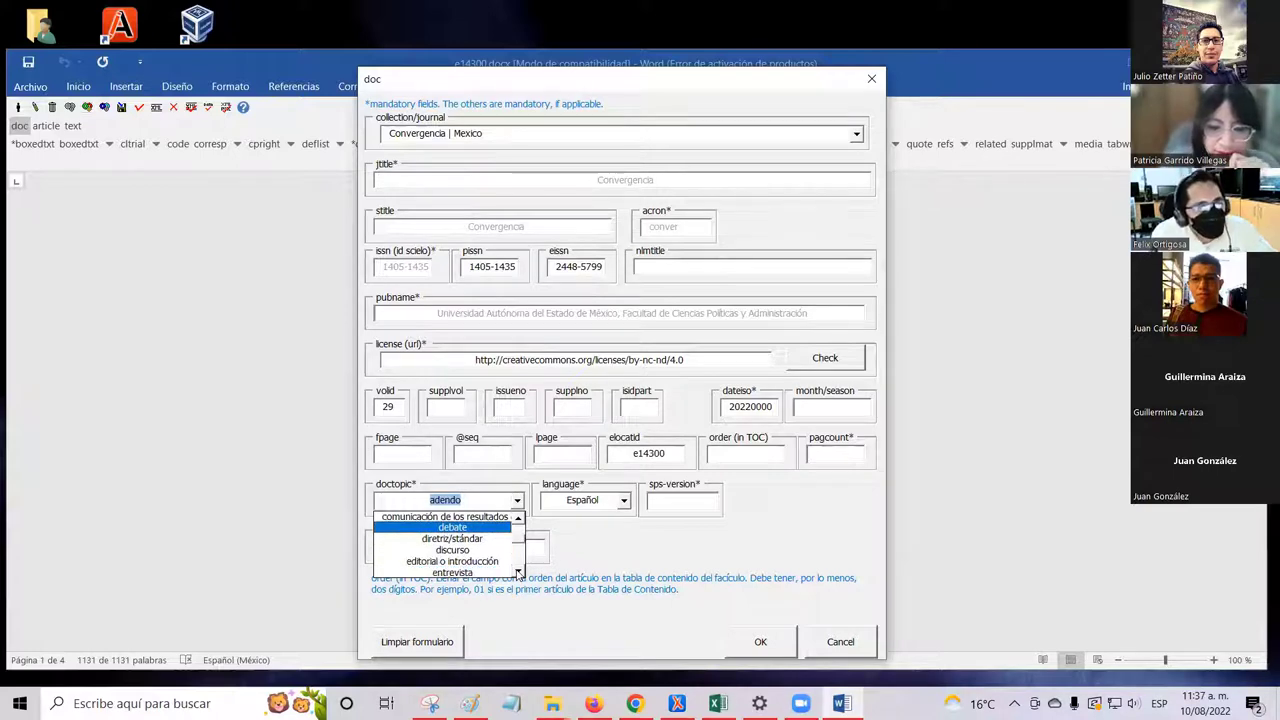
left_click(518, 572)
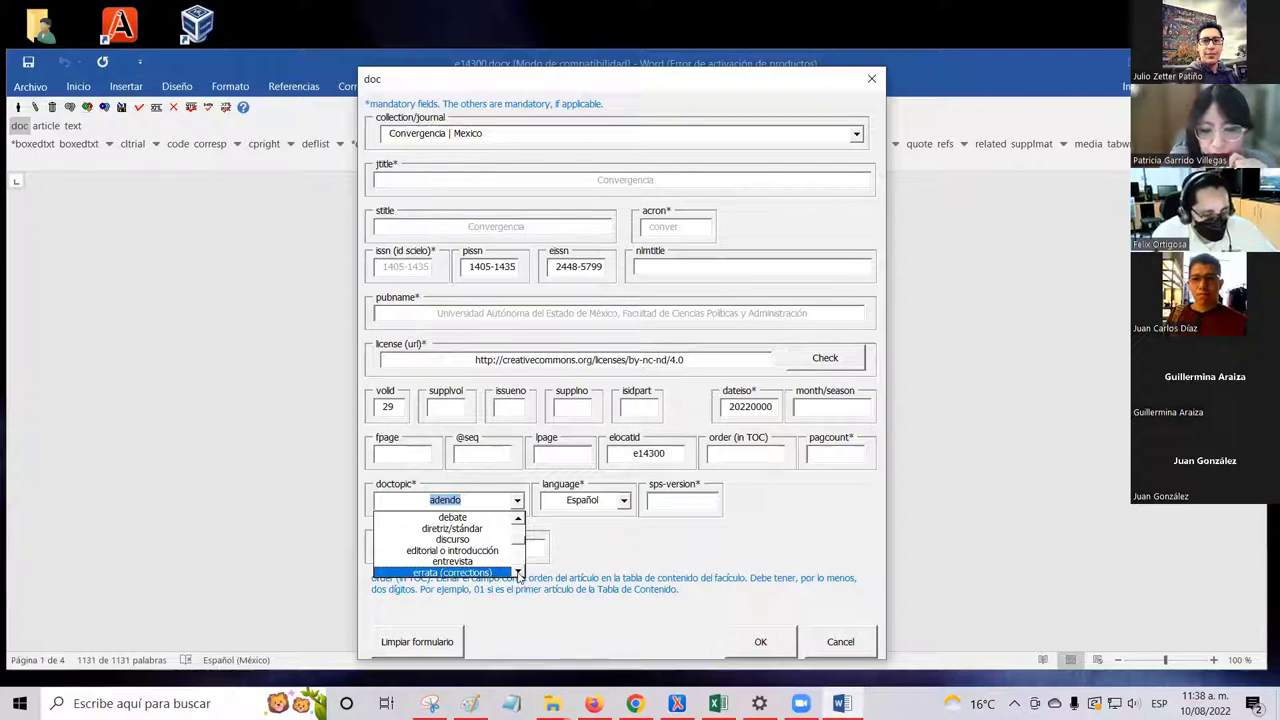
scroll(518, 572, "down", 5)
scroll(518, 572, "down", 6)
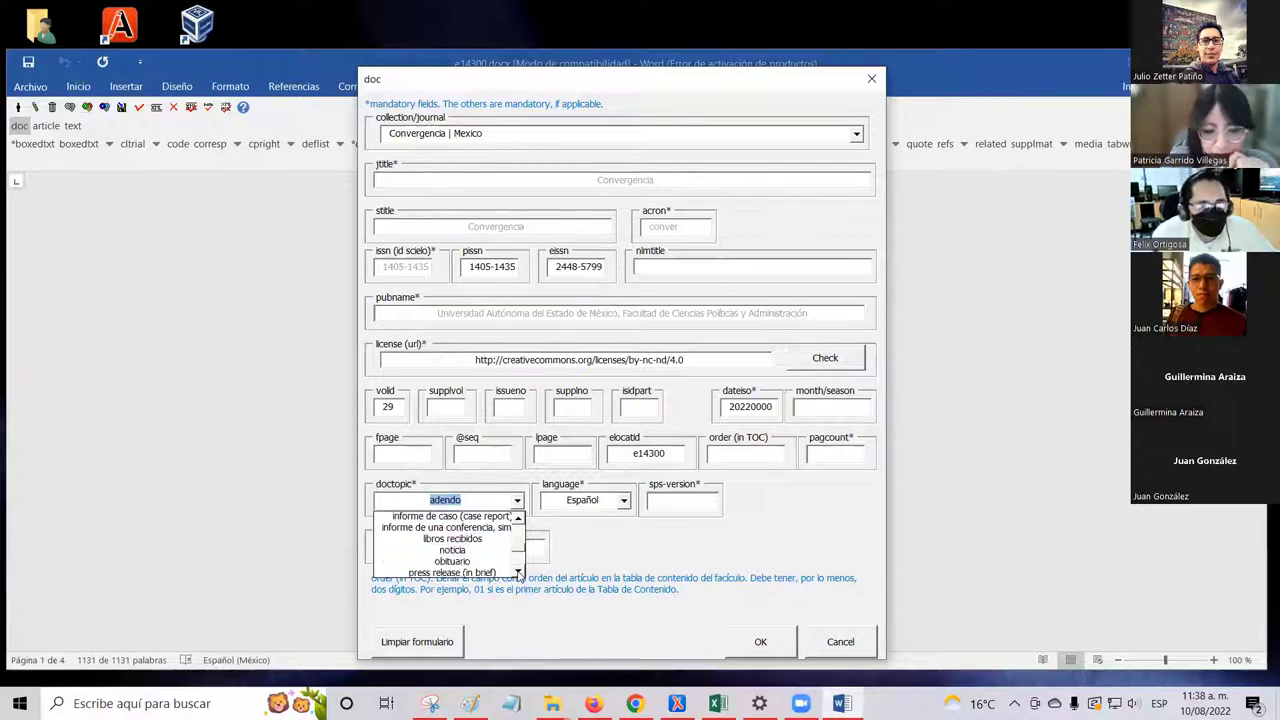
scroll(518, 572, "down", 4)
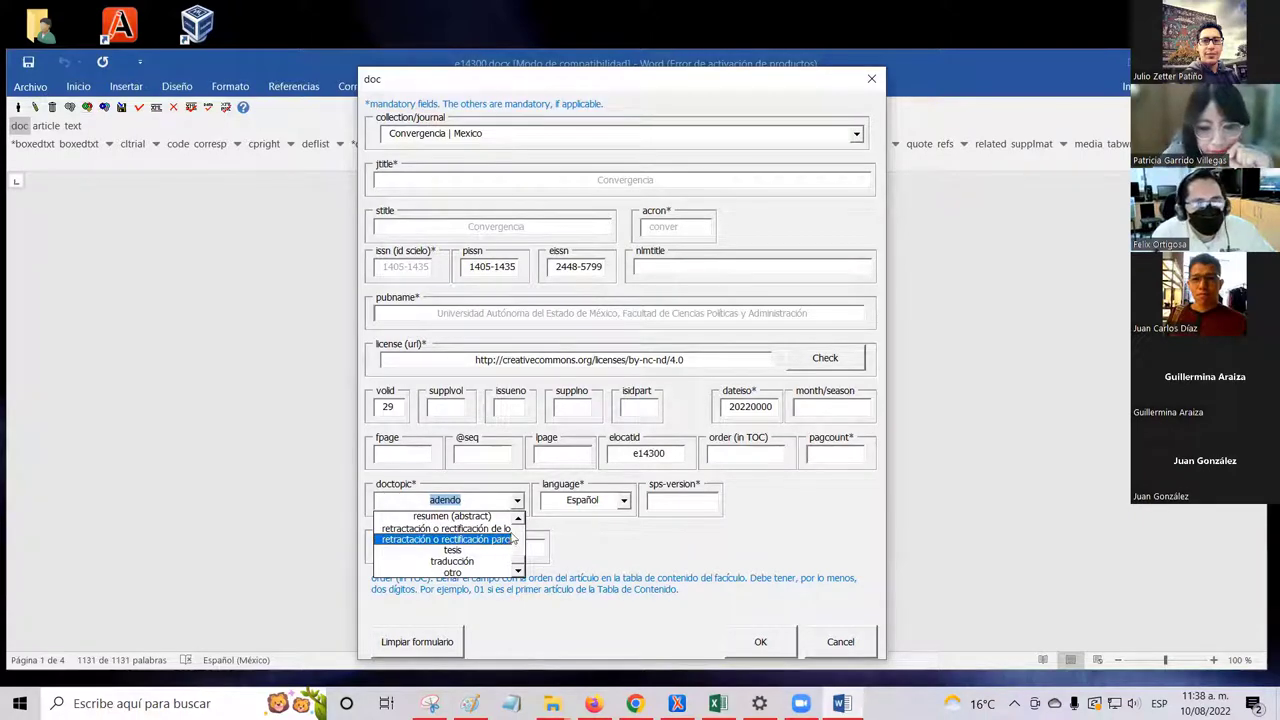
scroll(517, 522, "up", 4)
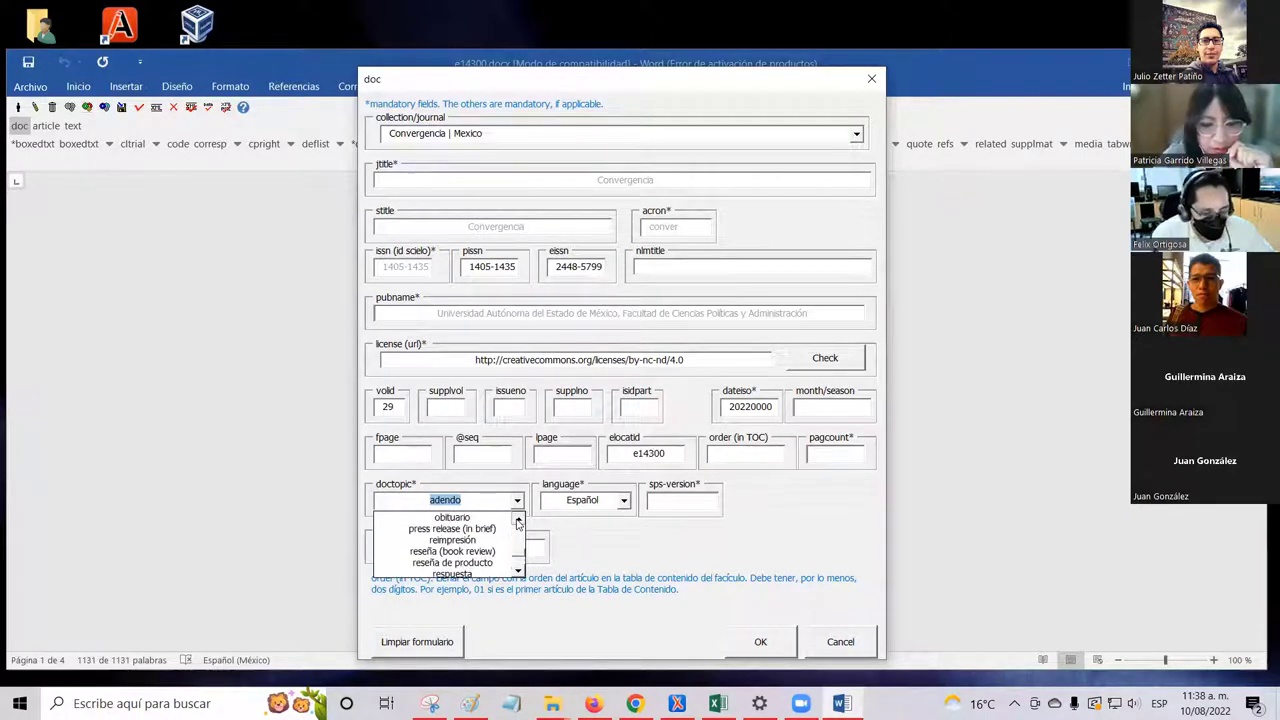
scroll(517, 522, "up", 1)
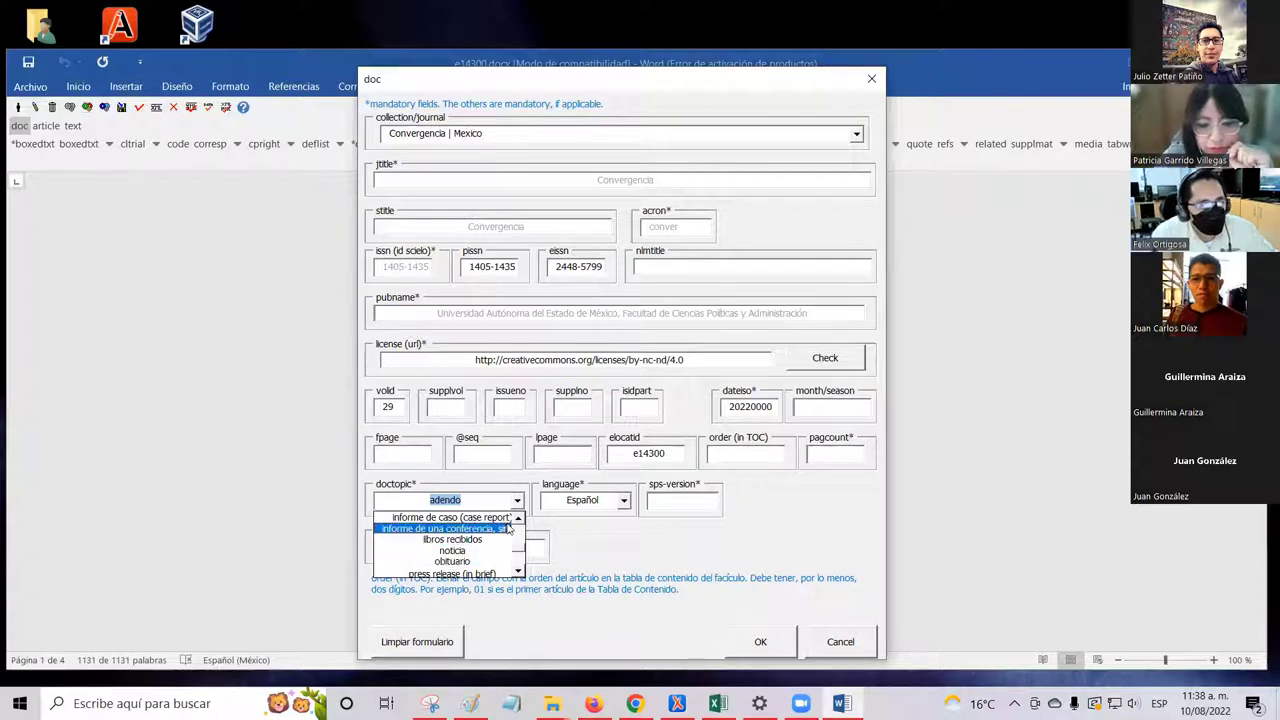
scroll(519, 520, "up", 6)
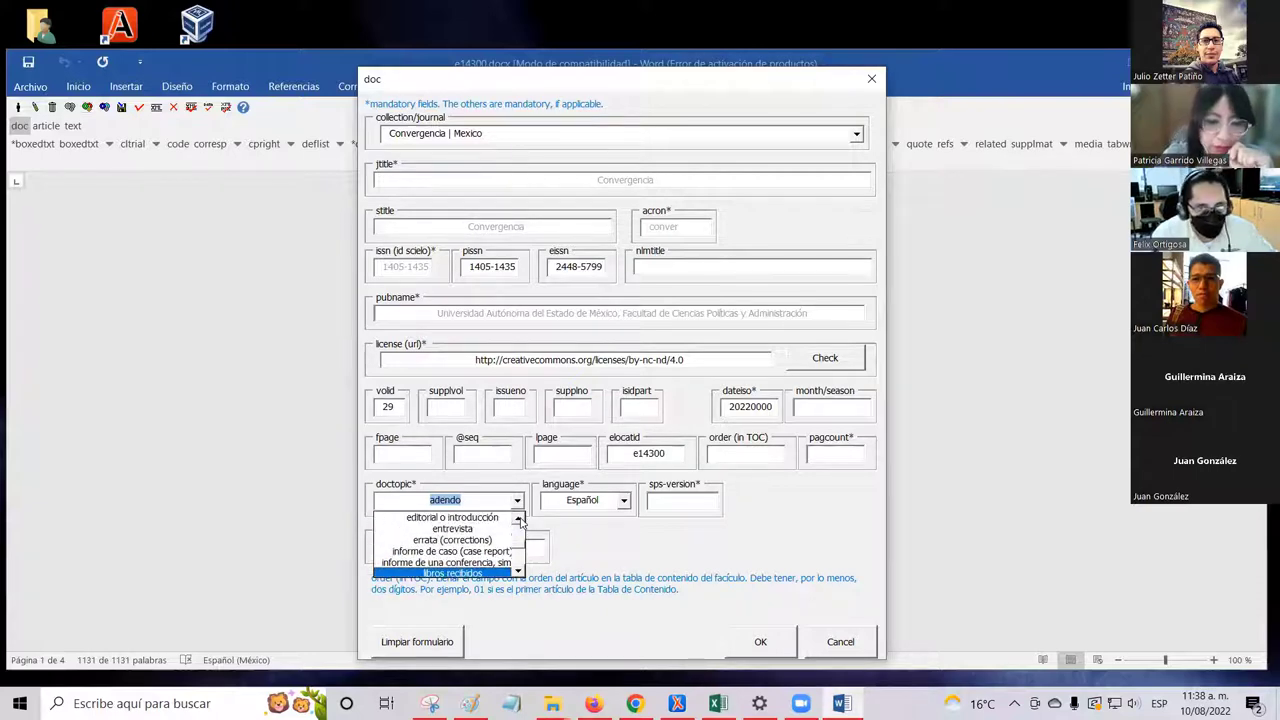
scroll(519, 520, "up", 6)
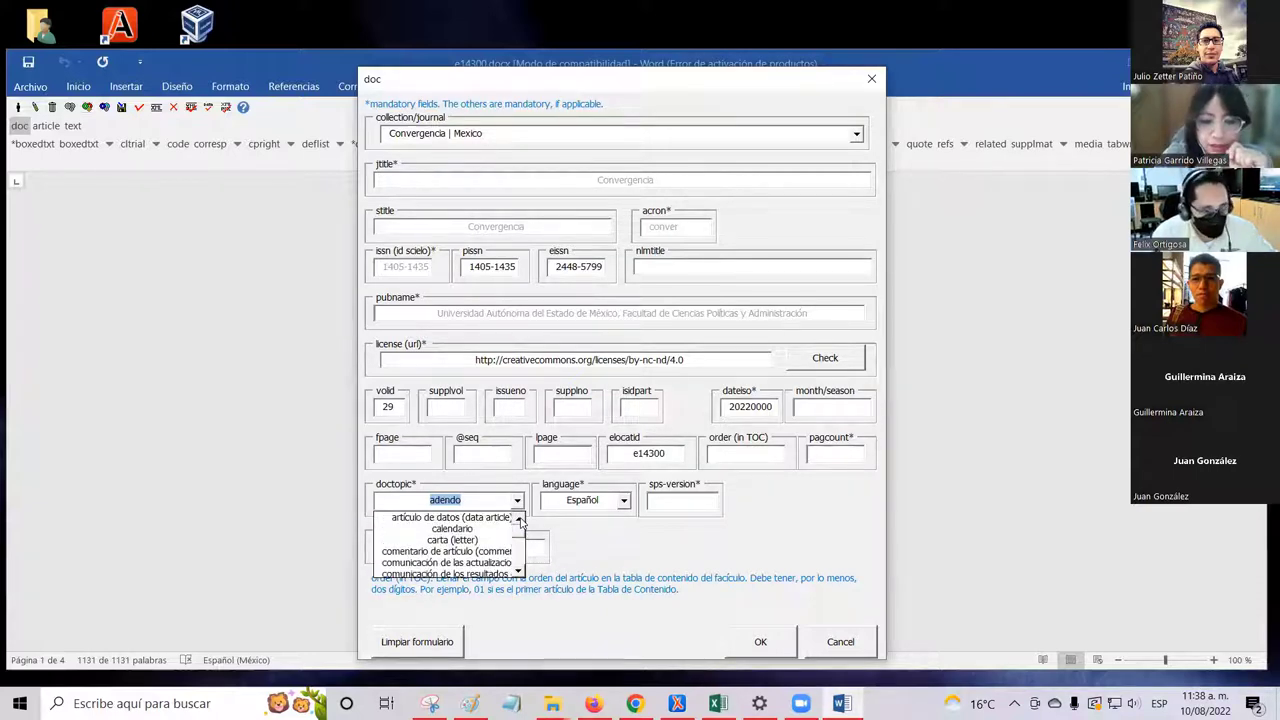
scroll(519, 520, "up", 3)
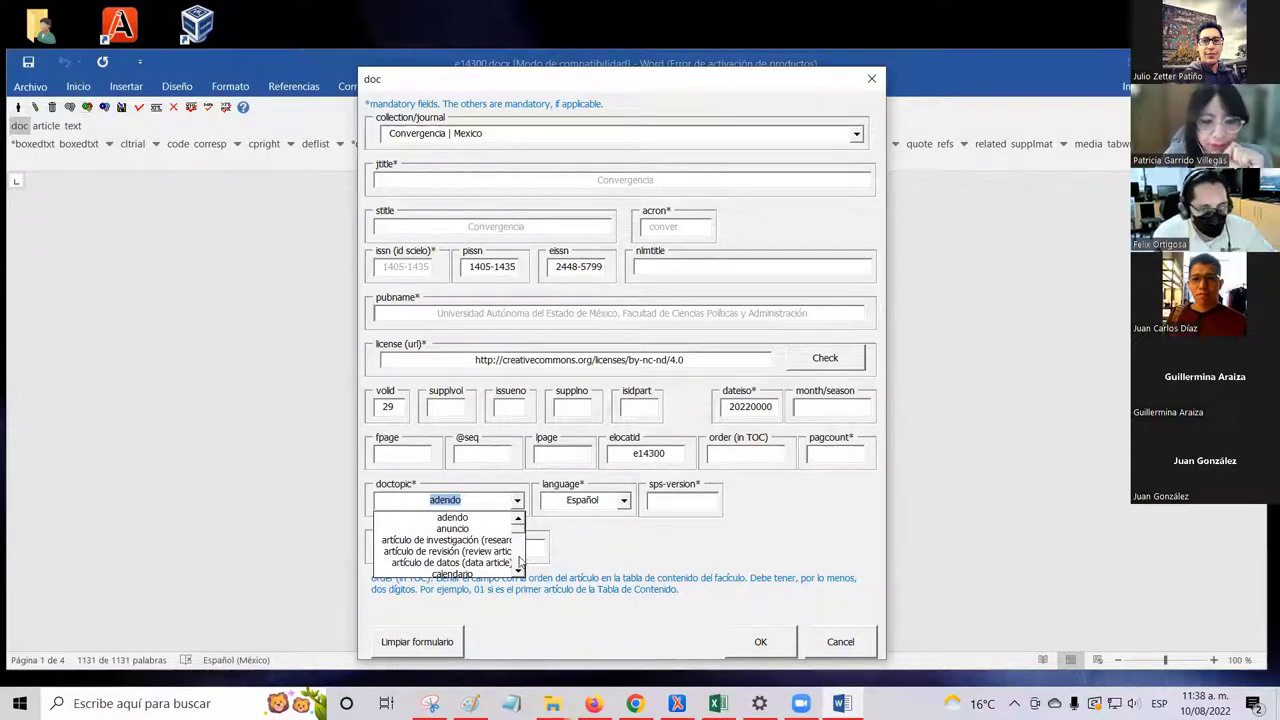
- Set the document type (doctopic) to editorial o introducción in the doc form
left_click(518, 570)
left_click(518, 570)
left_click(518, 570)
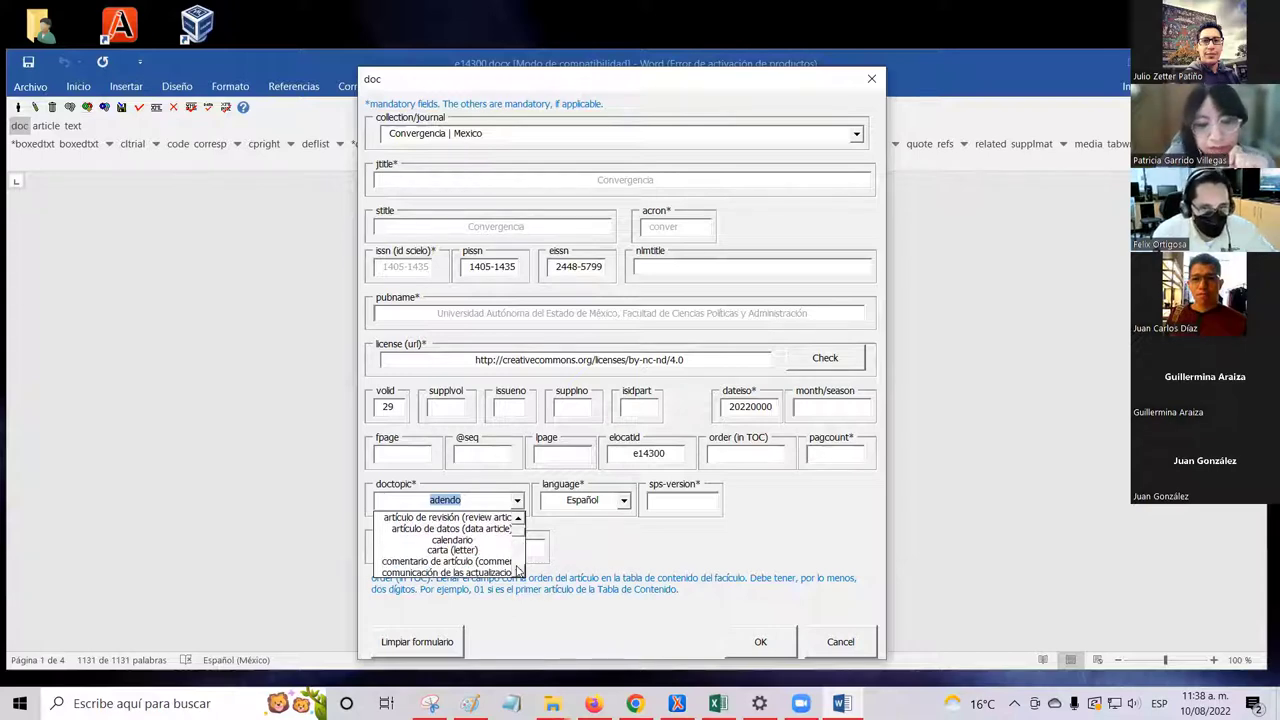
left_click(518, 570)
left_click(518, 570)
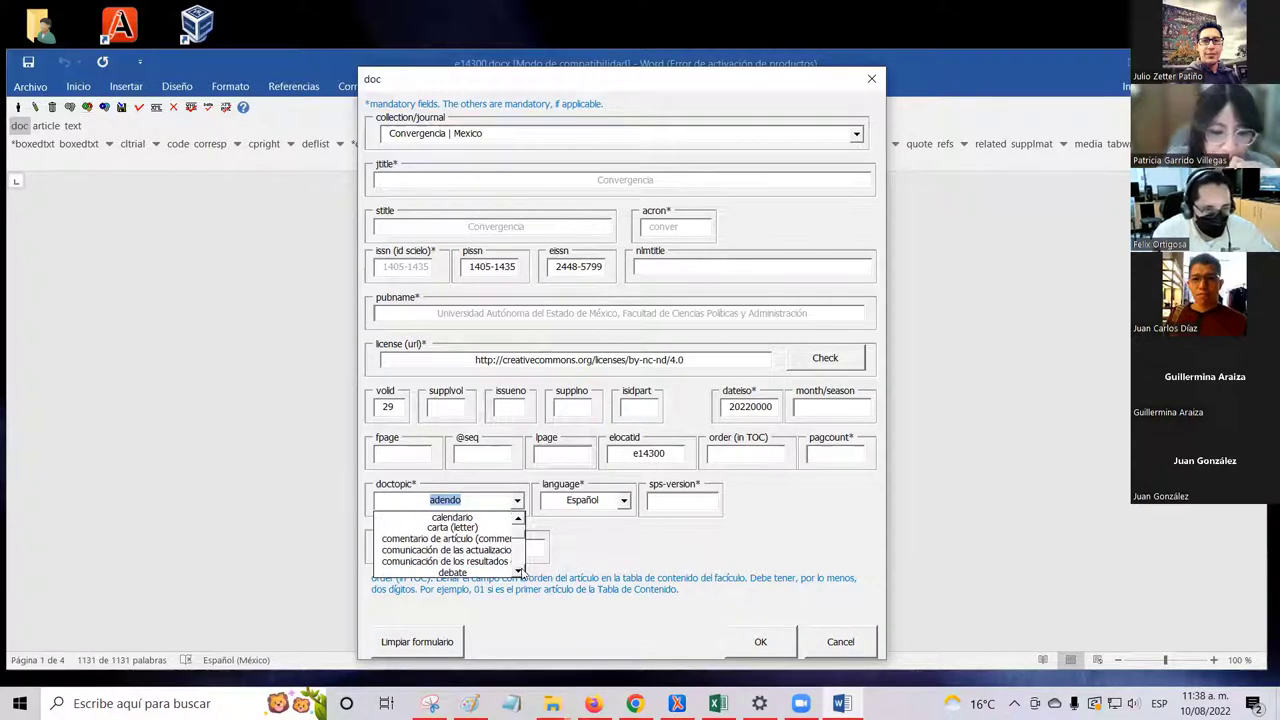
left_click(518, 570)
left_click(518, 570)
left_click(518, 570)
left_click(518, 570)
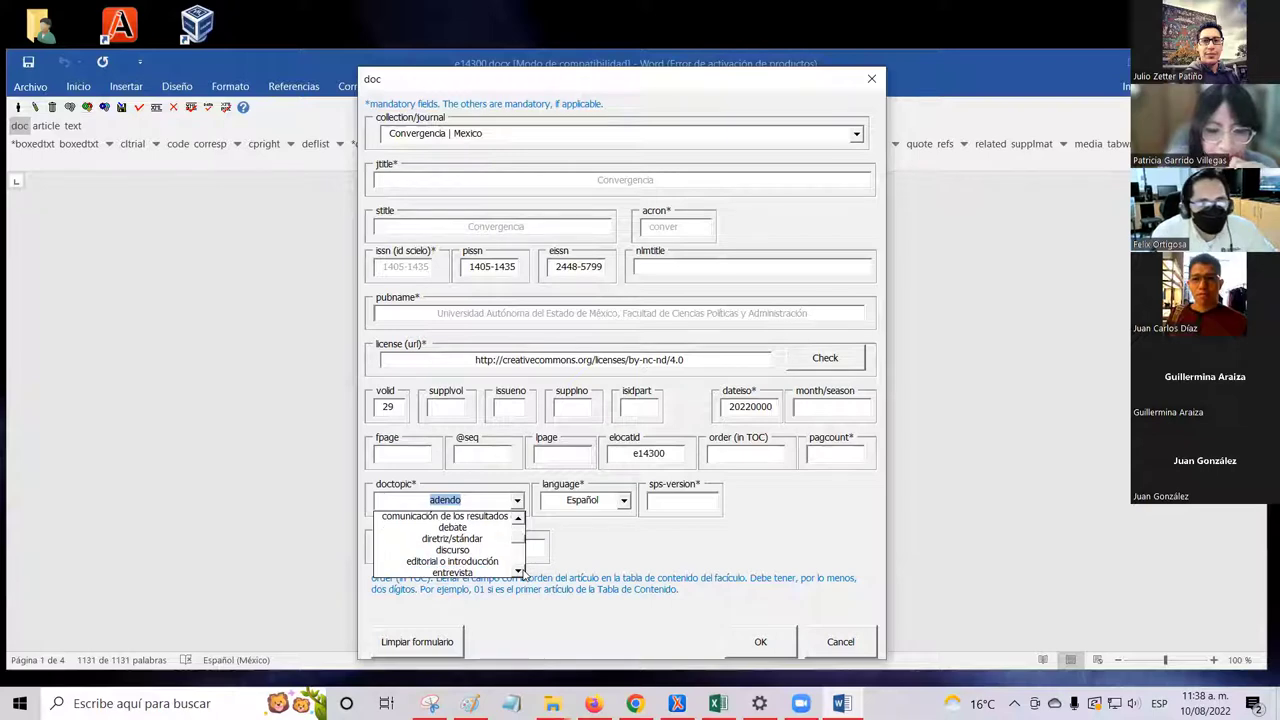
left_click(505, 562)
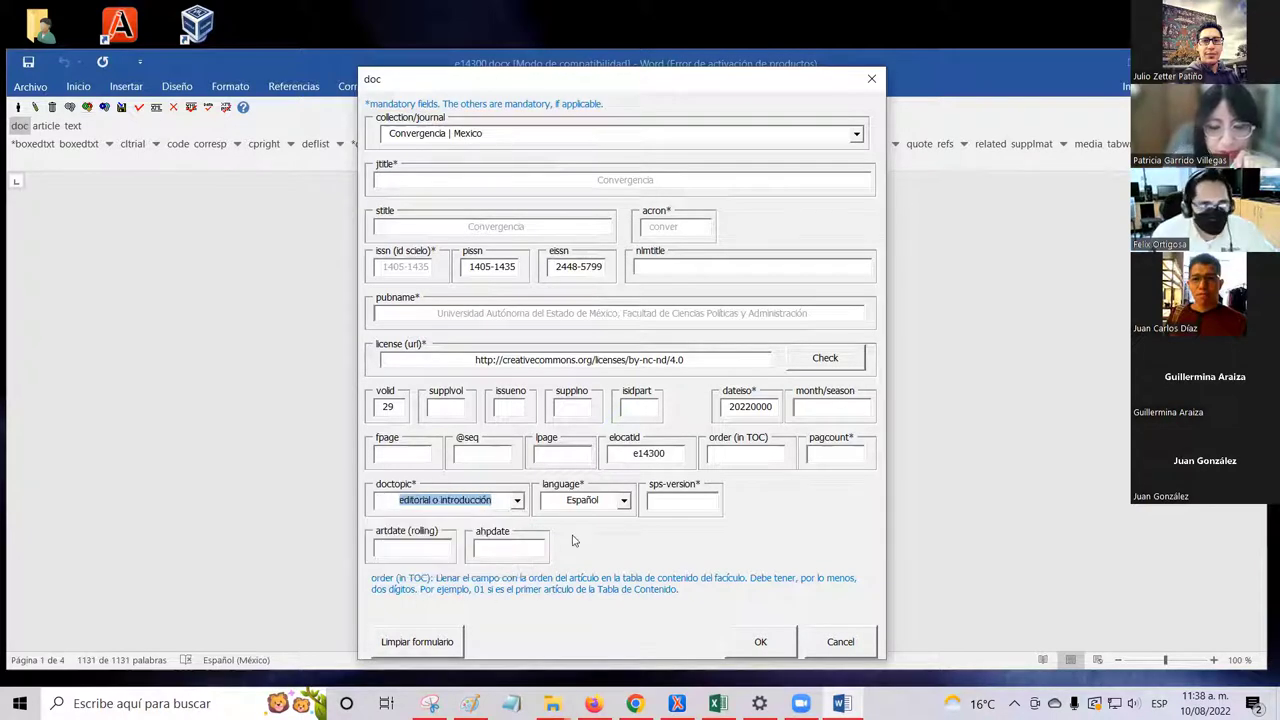
- Keep Español as the language and set the SPS version (sps-version) to 1.9 in the doc form
left_click(624, 501)
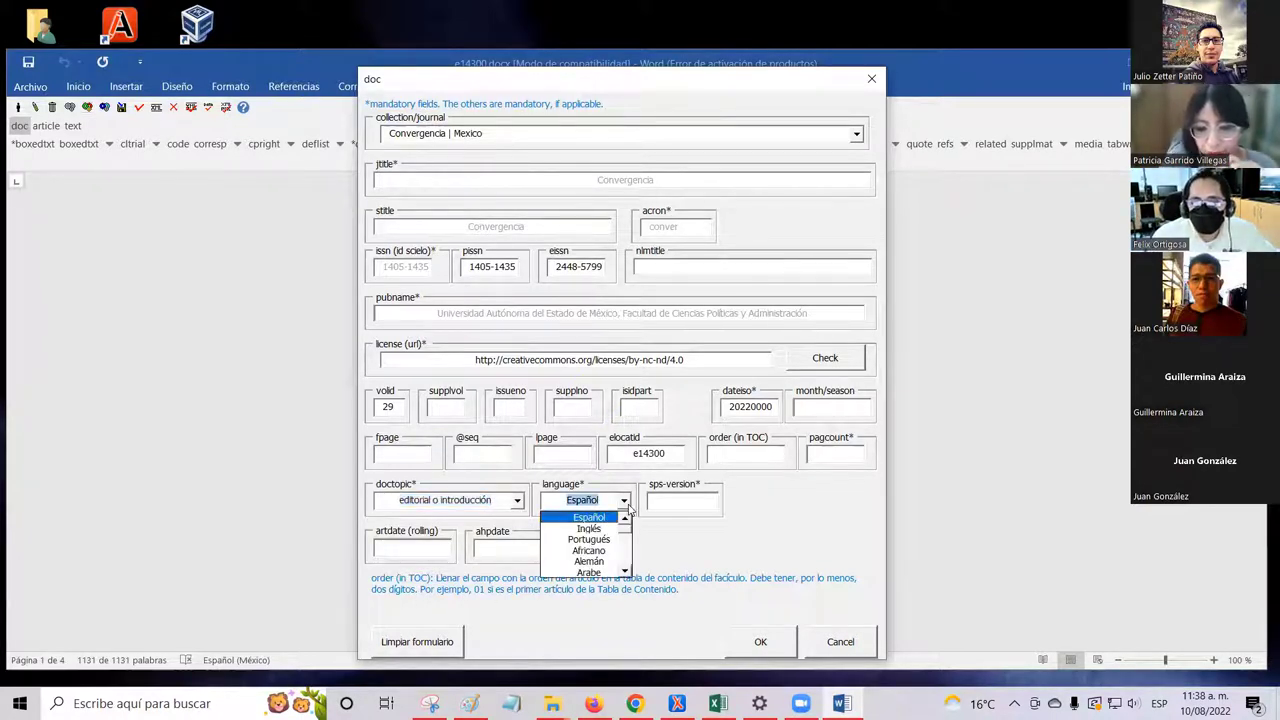
left_click(624, 503)
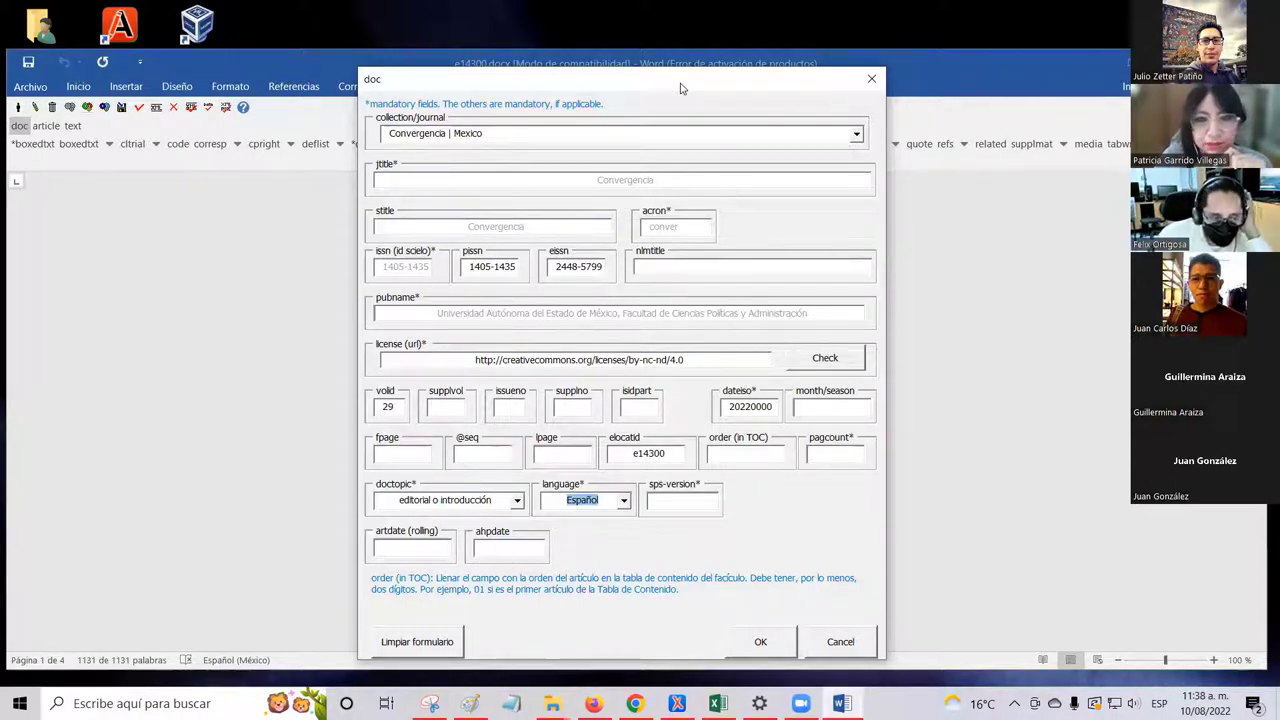
left_click_drag(680, 89, 658, 94)
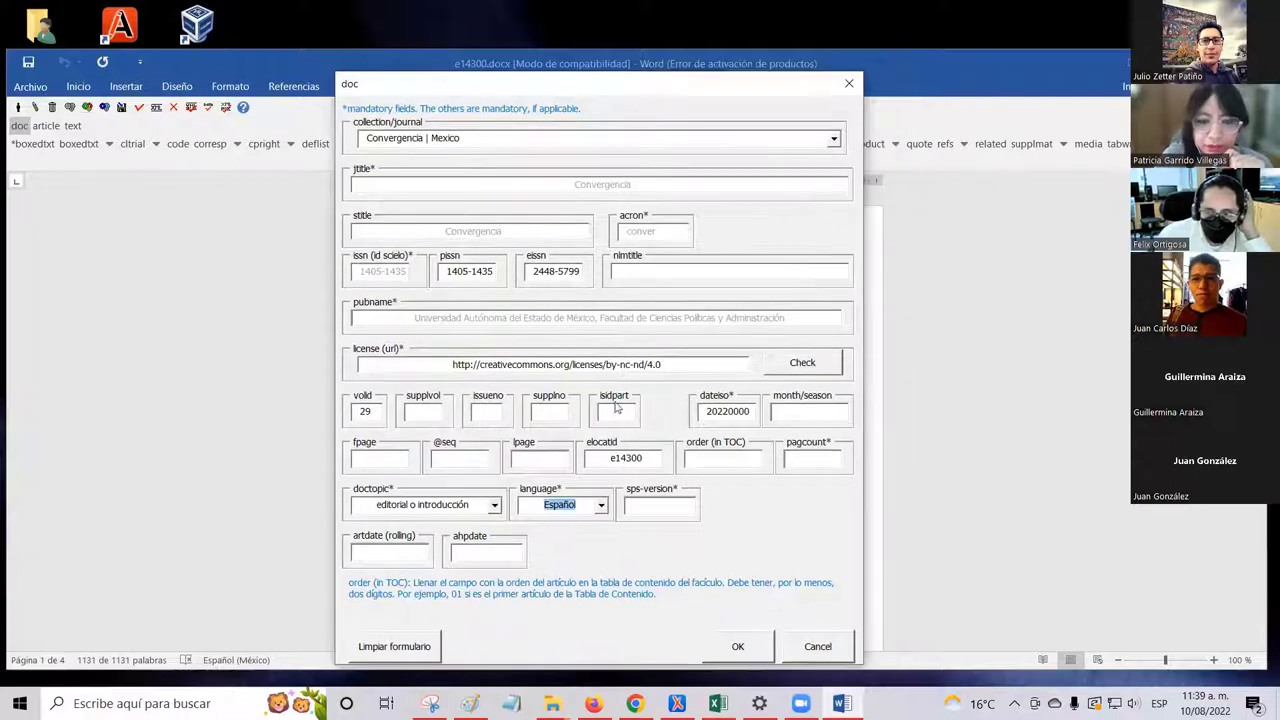
left_click(662, 506)
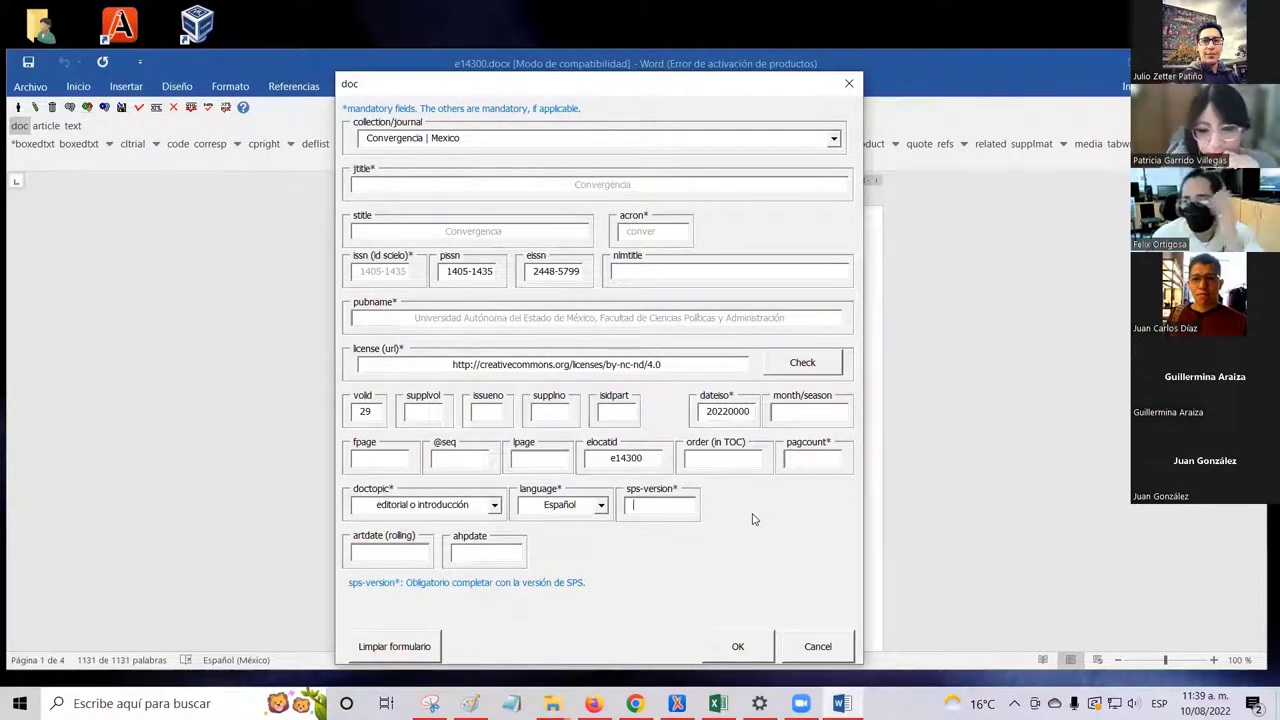
type("1.9")
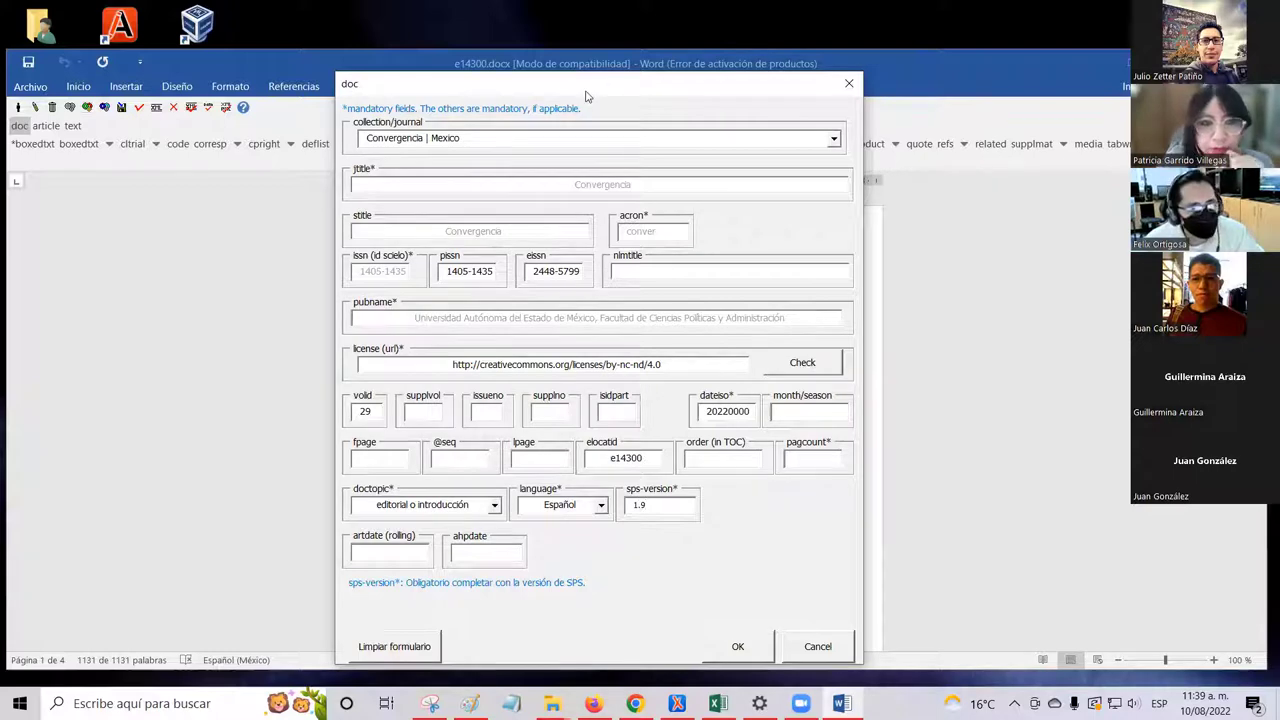
left_click_drag(585, 92, 583, 87)
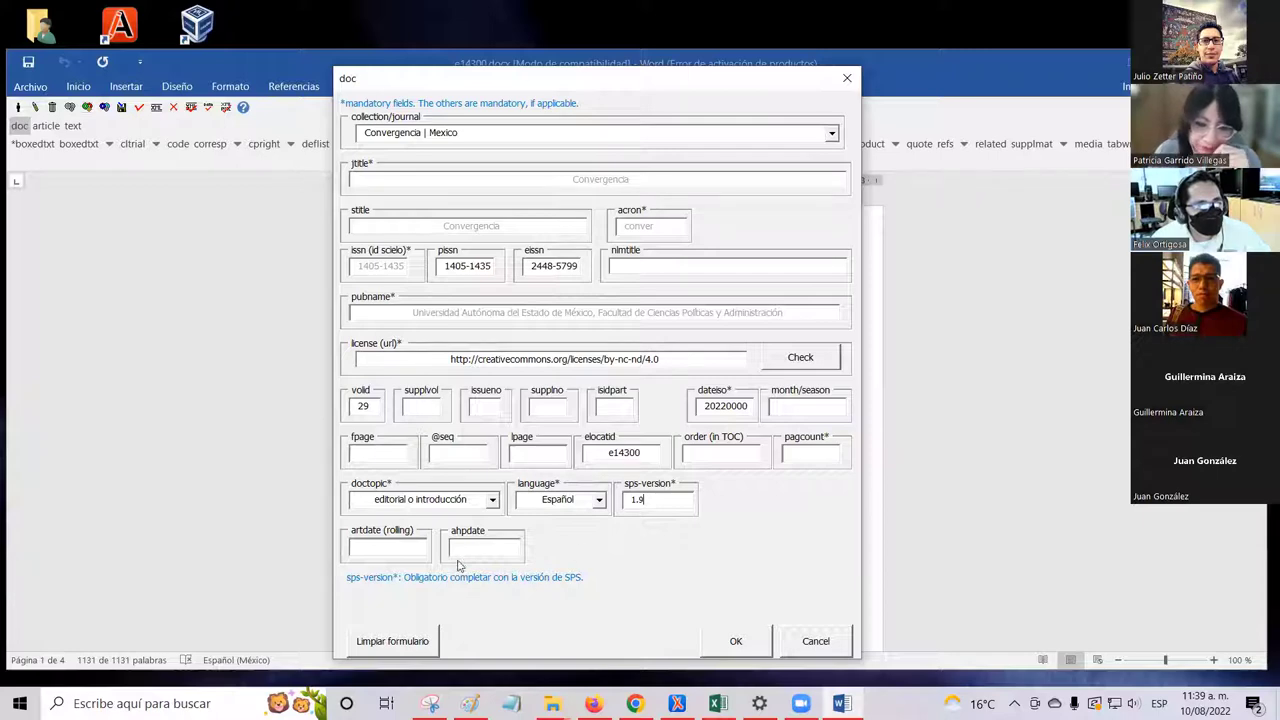
- Enter 20220810 as the rolling-pass article date (artdate) in the doc form
left_click(401, 548)
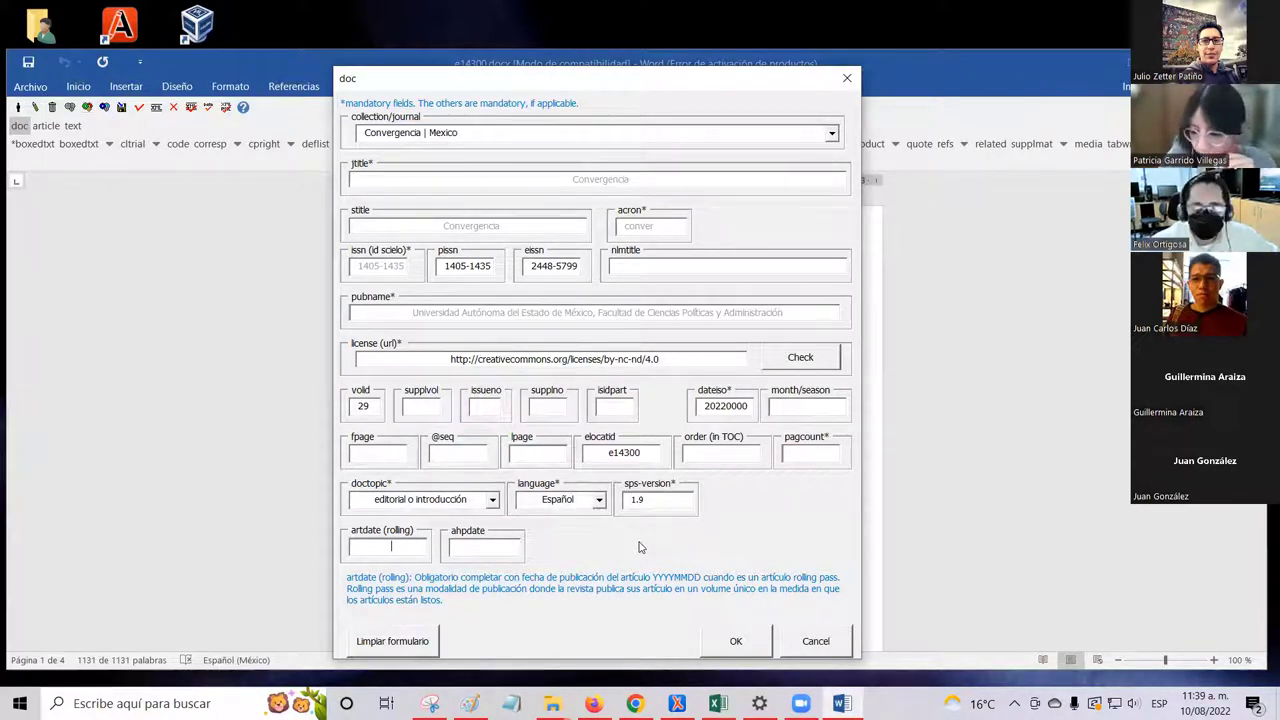
type("2022")
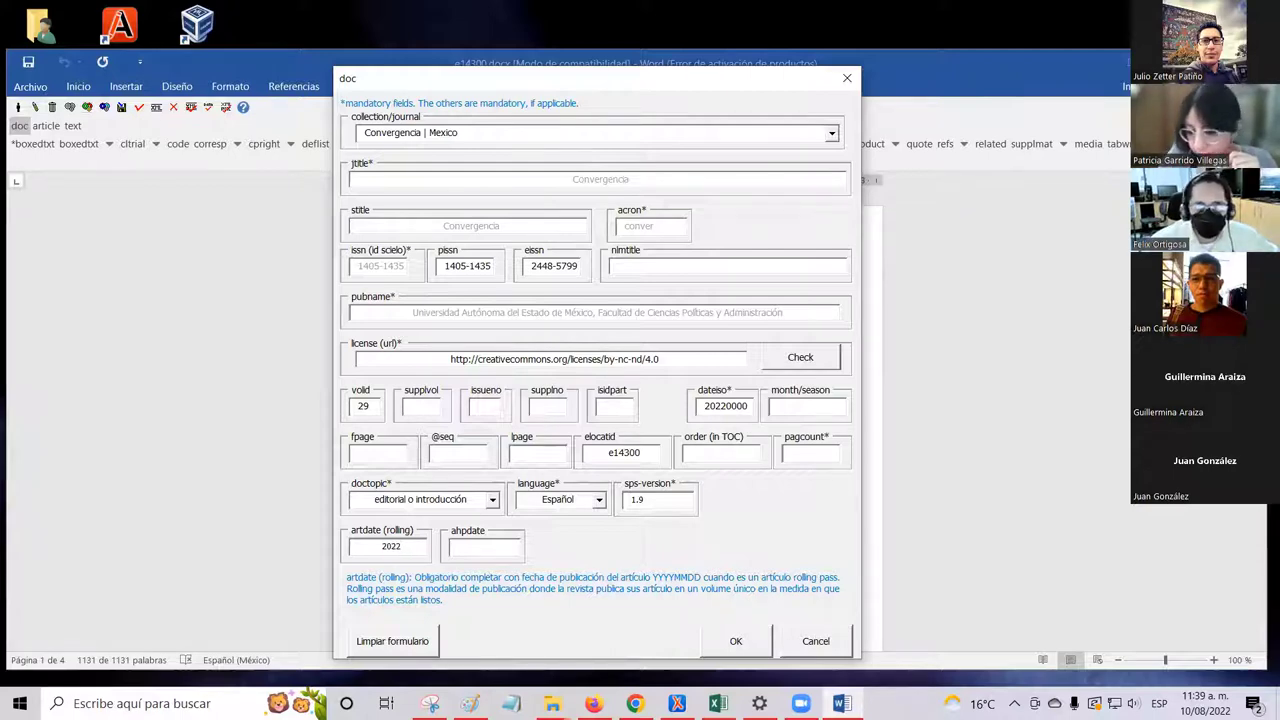
type("08")
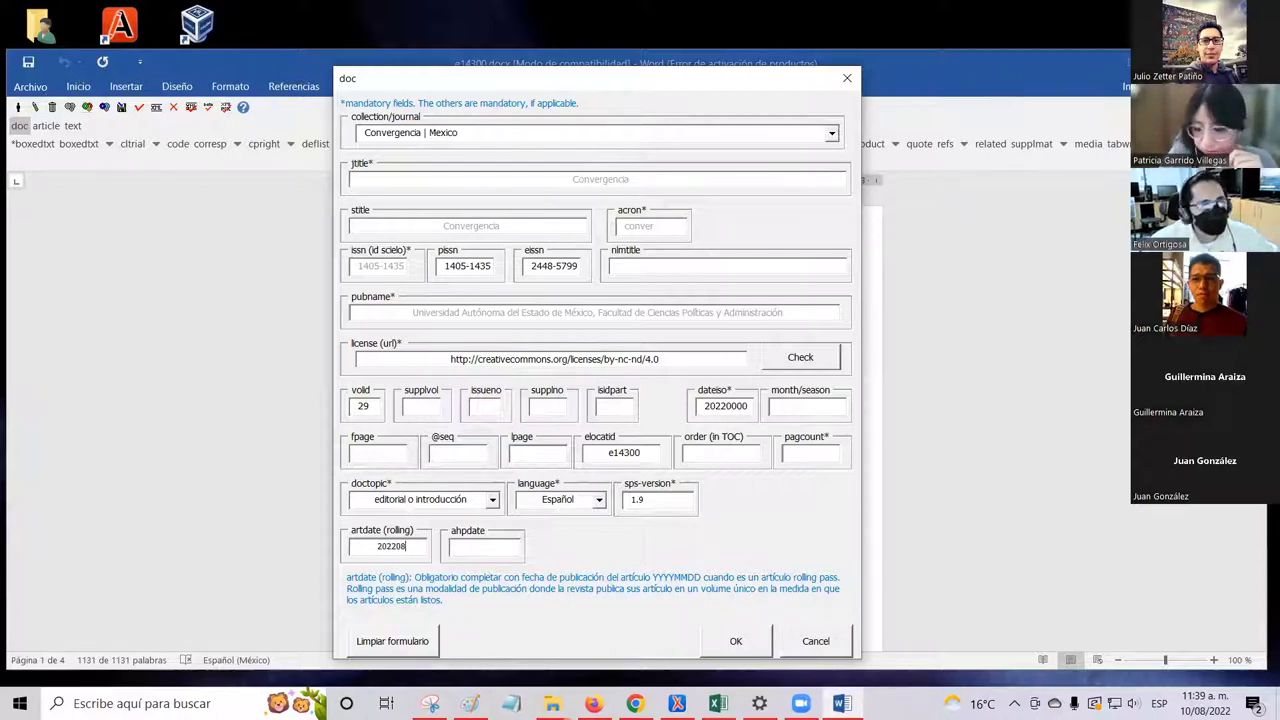
type("10")
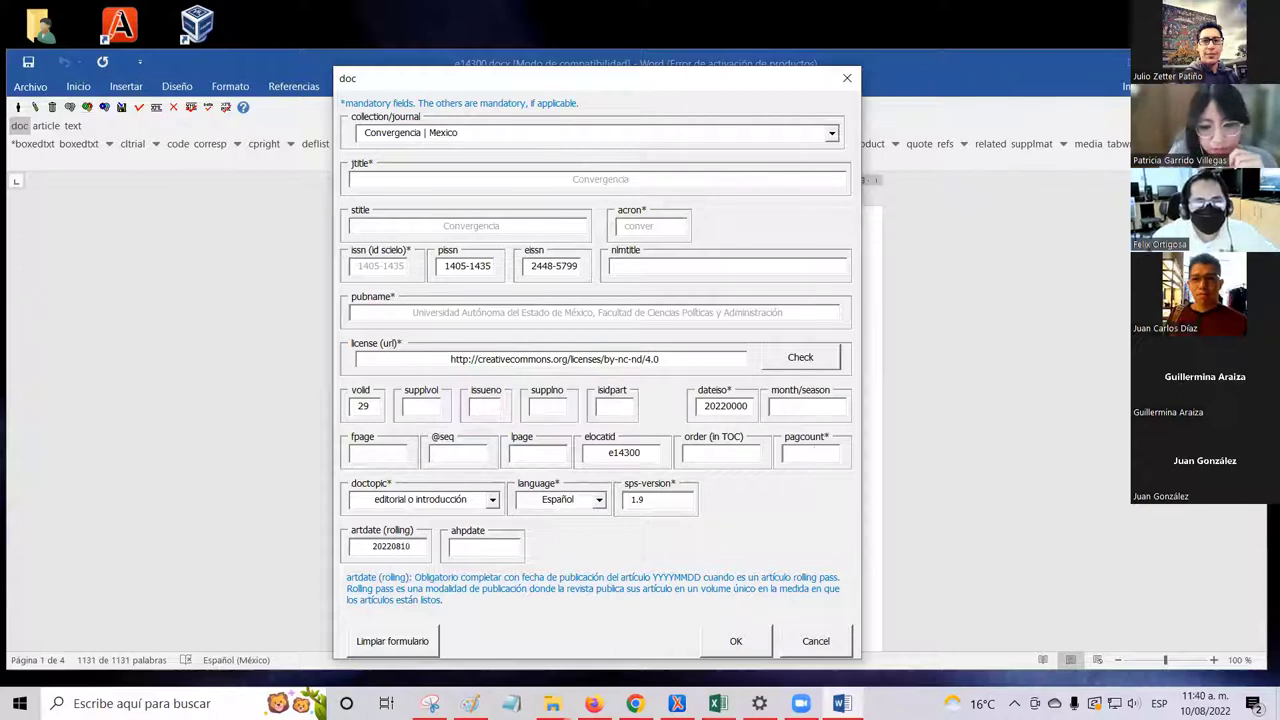
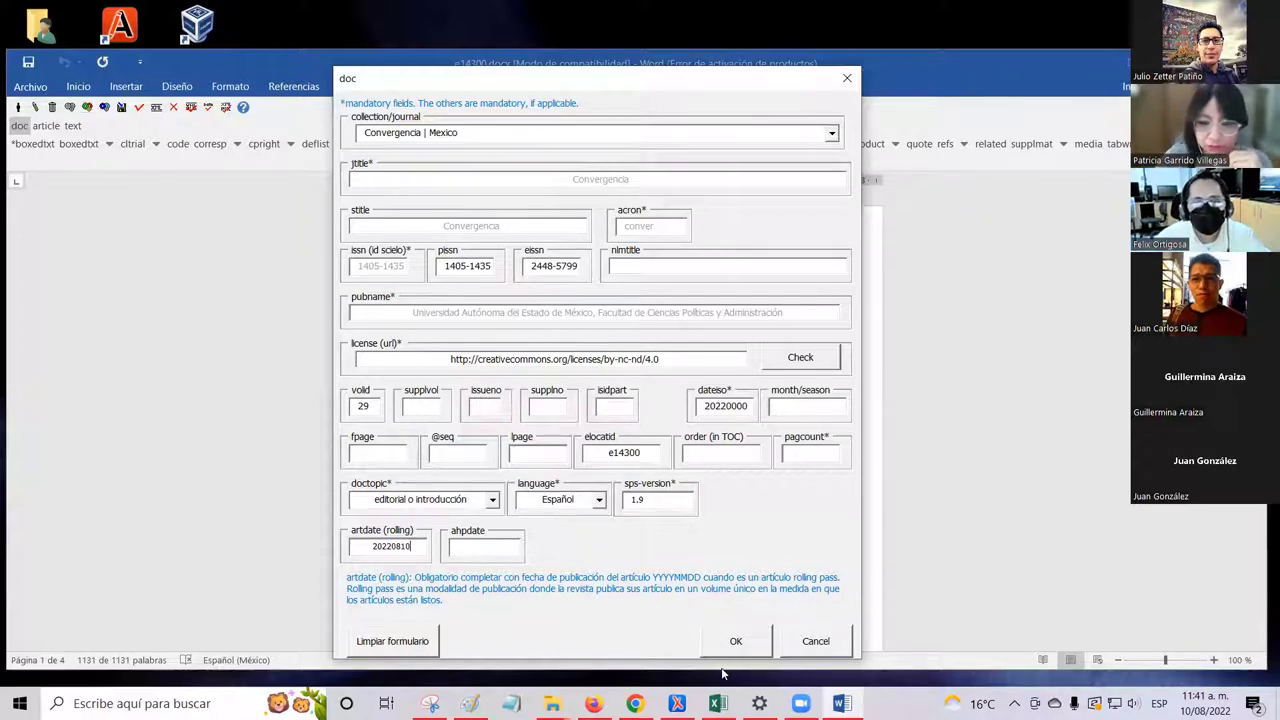
- Apply the completed doc markup, confirming that the document follows the model, and place the cursor before the opening doc tag
left_click(736, 643)
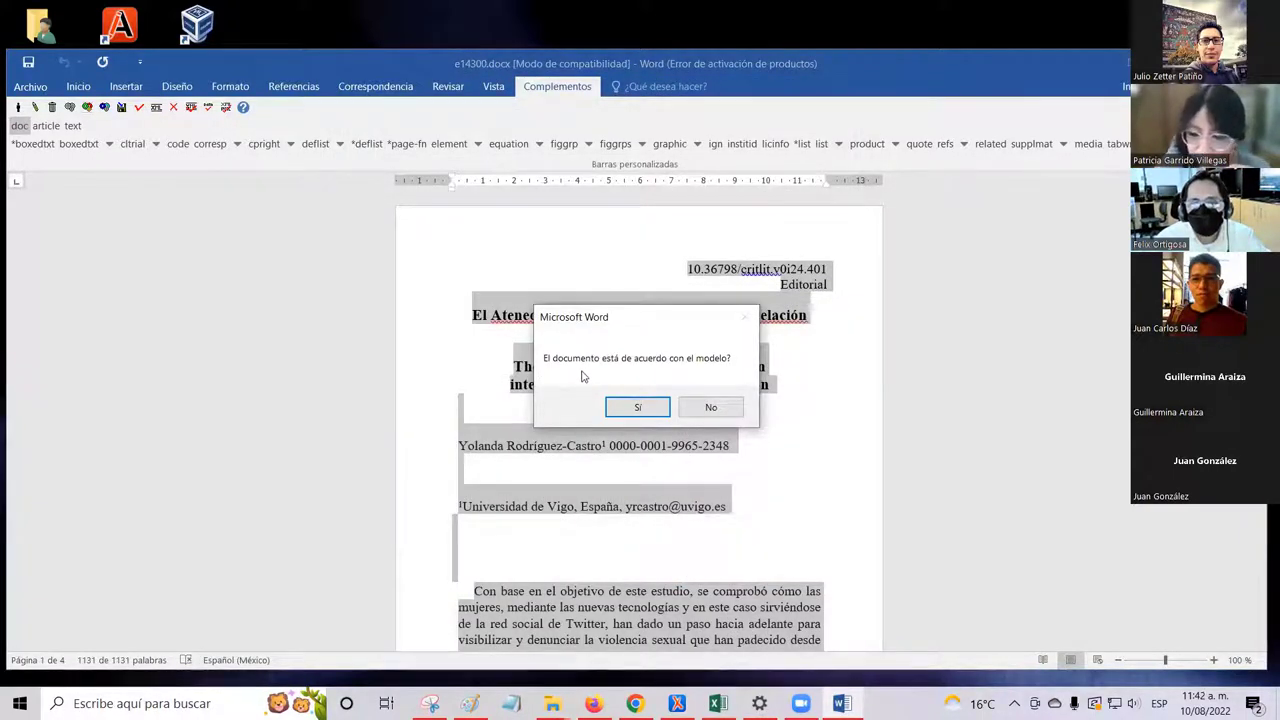
left_click(637, 410)
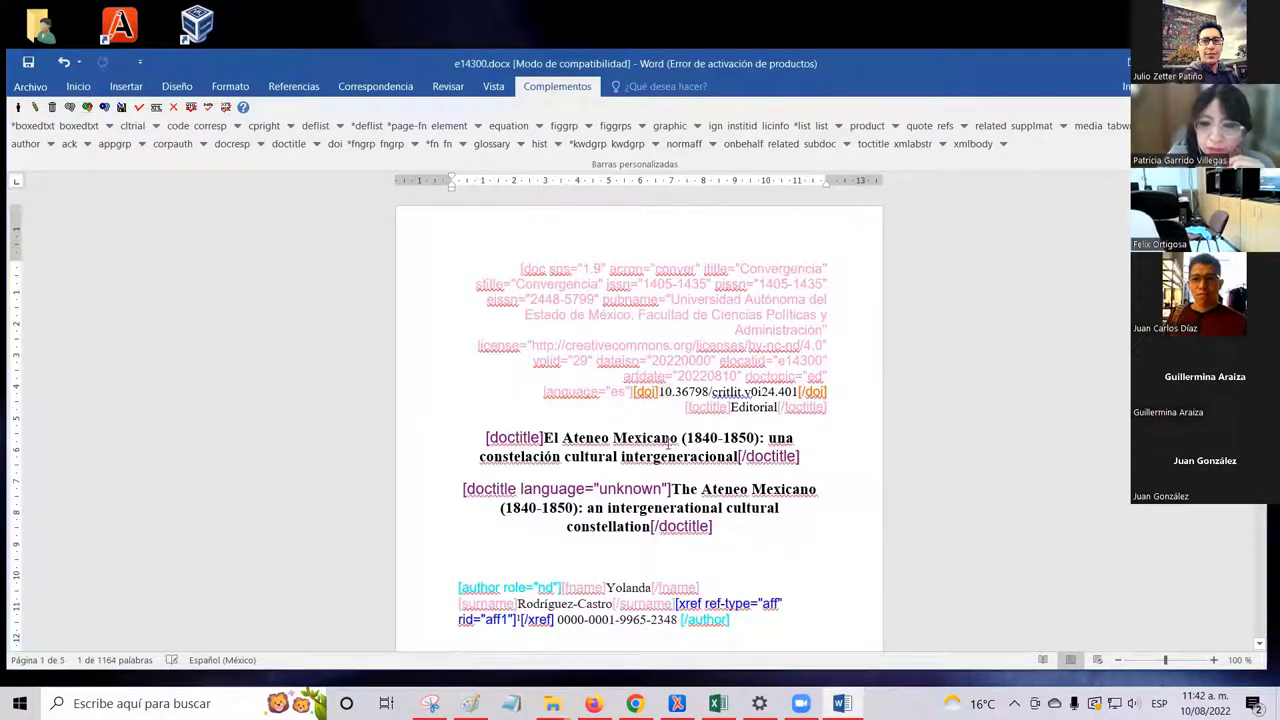
scroll(700, 450, "down", 1)
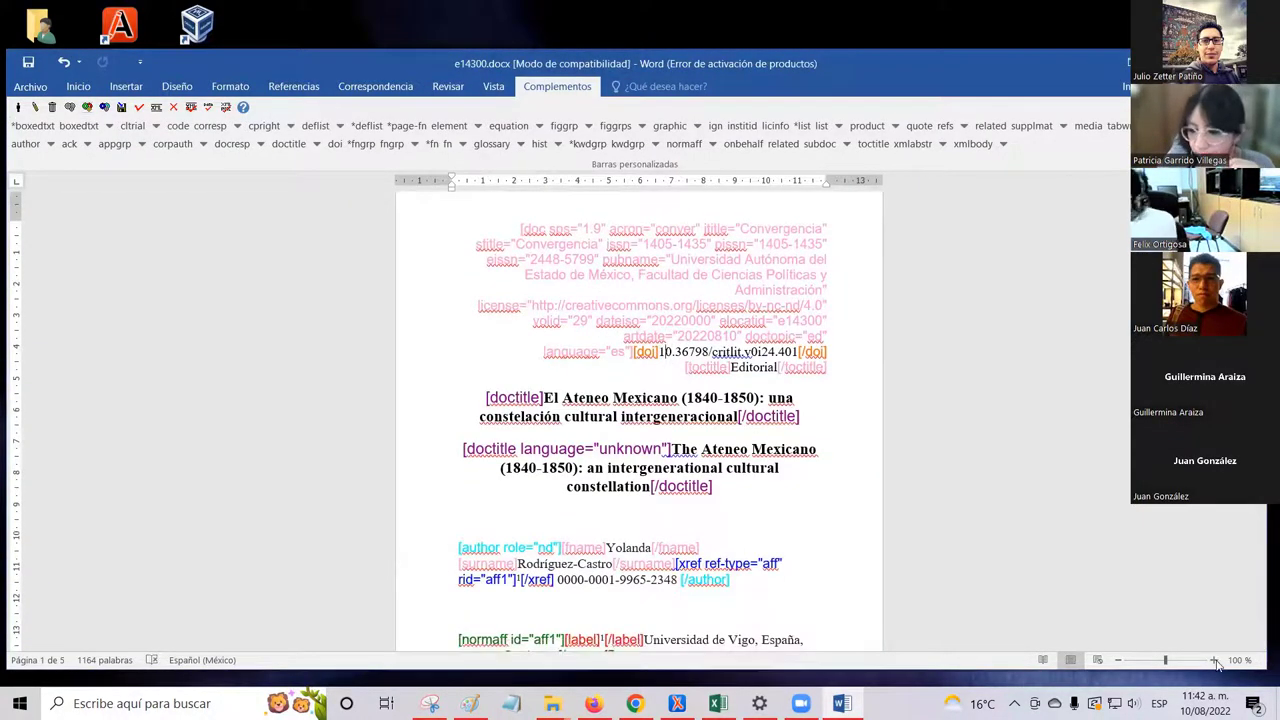
left_click(1214, 660)
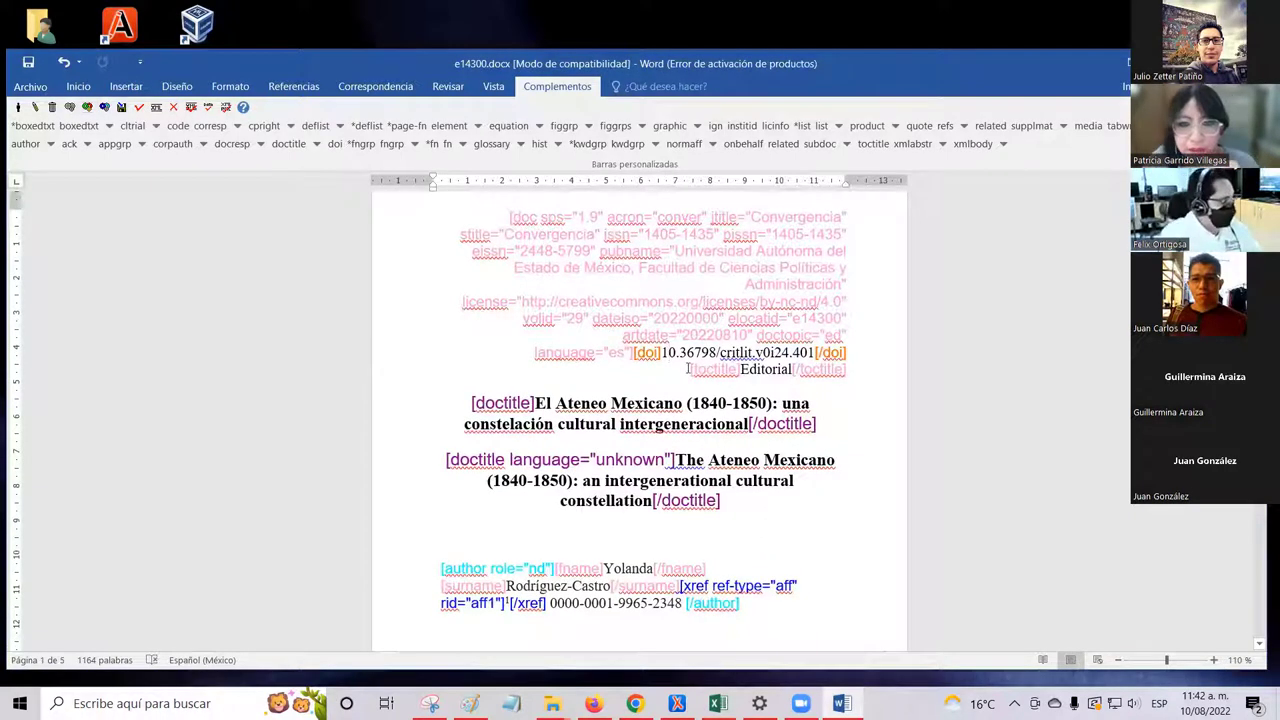
key("ctrl+Home")
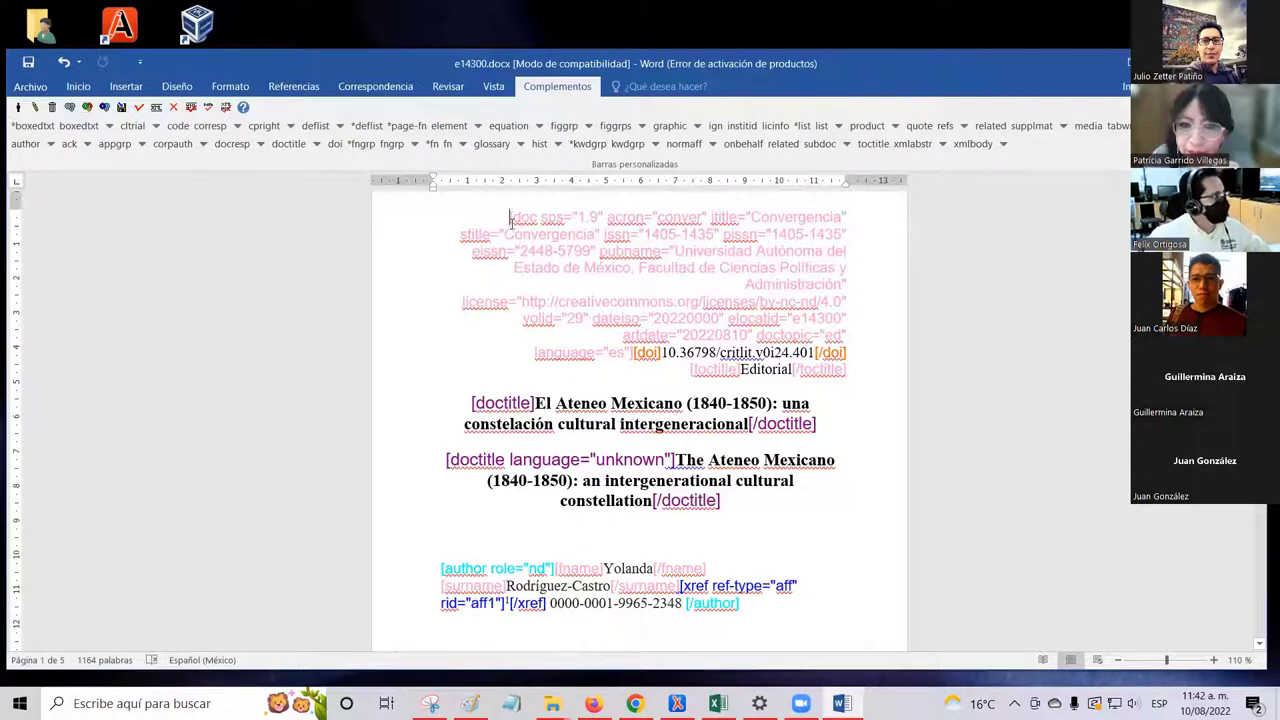
- Examine the opening doc tag's attributes, the tagged DOI and the toctitle markup around the Editorial section heading
left_click_drag(510, 216, 627, 352)
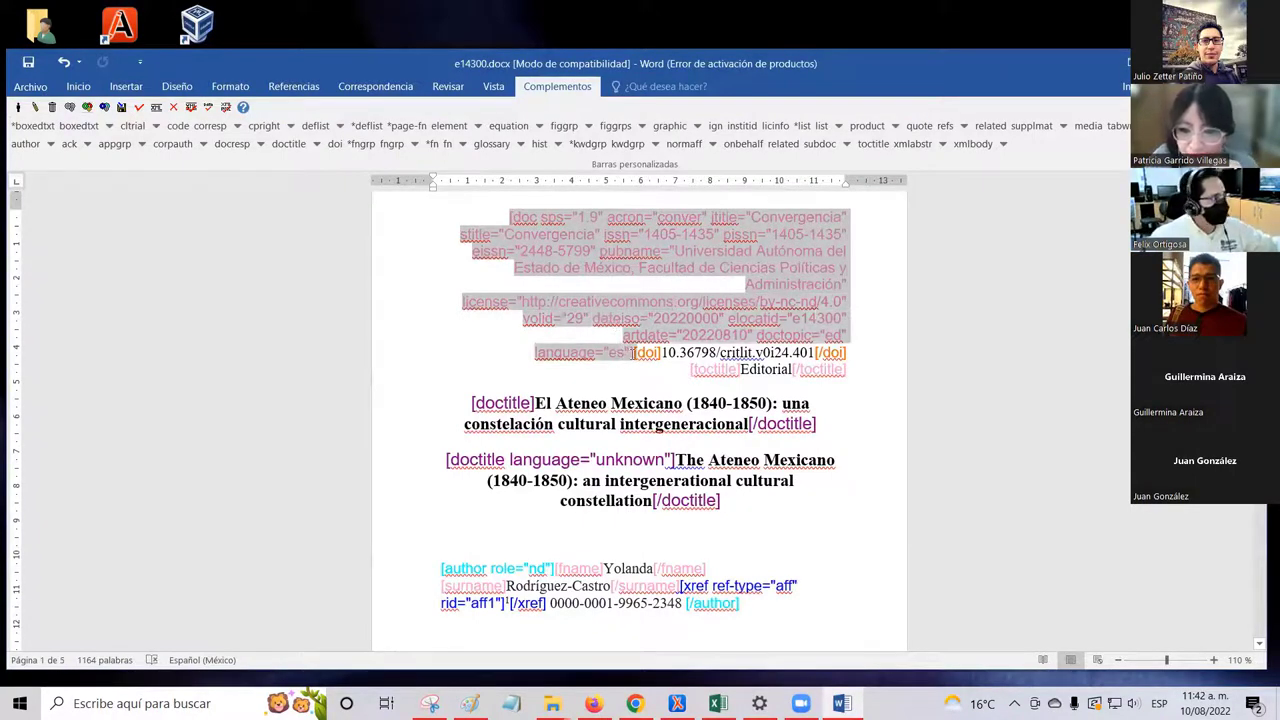
left_click(505, 216)
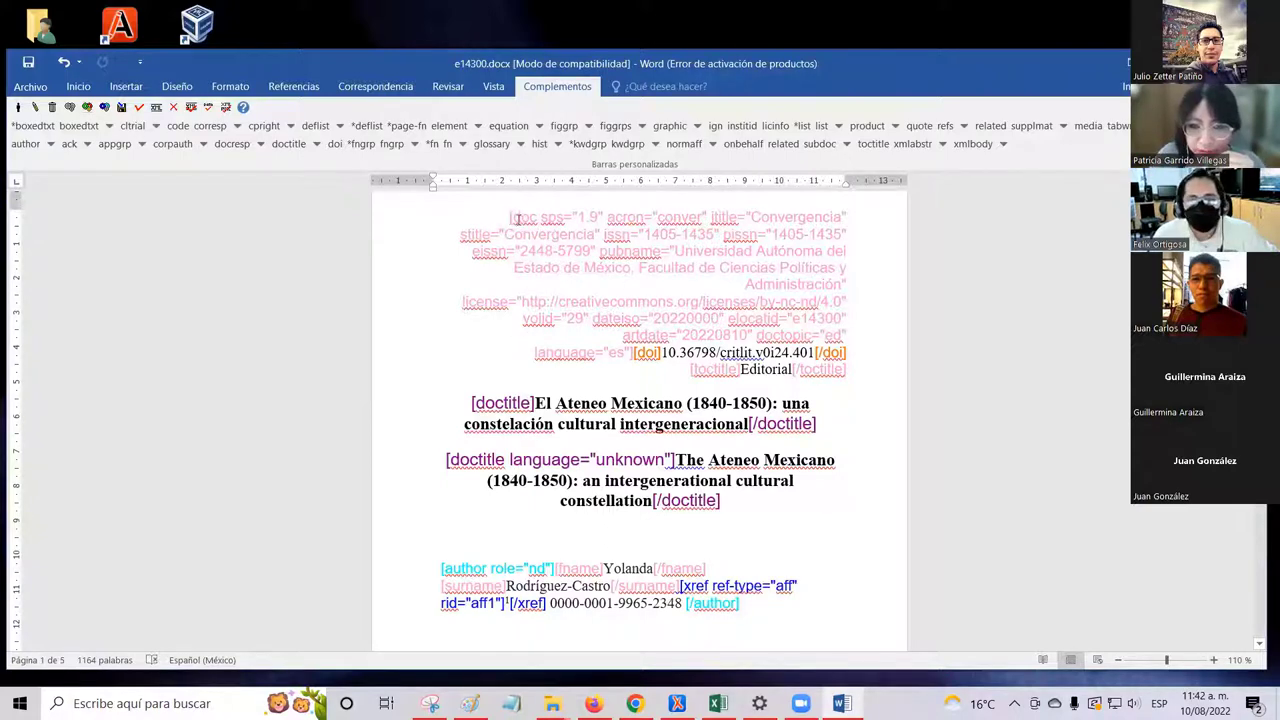
left_click_drag(512, 217, 628, 354)
left_click(622, 338)
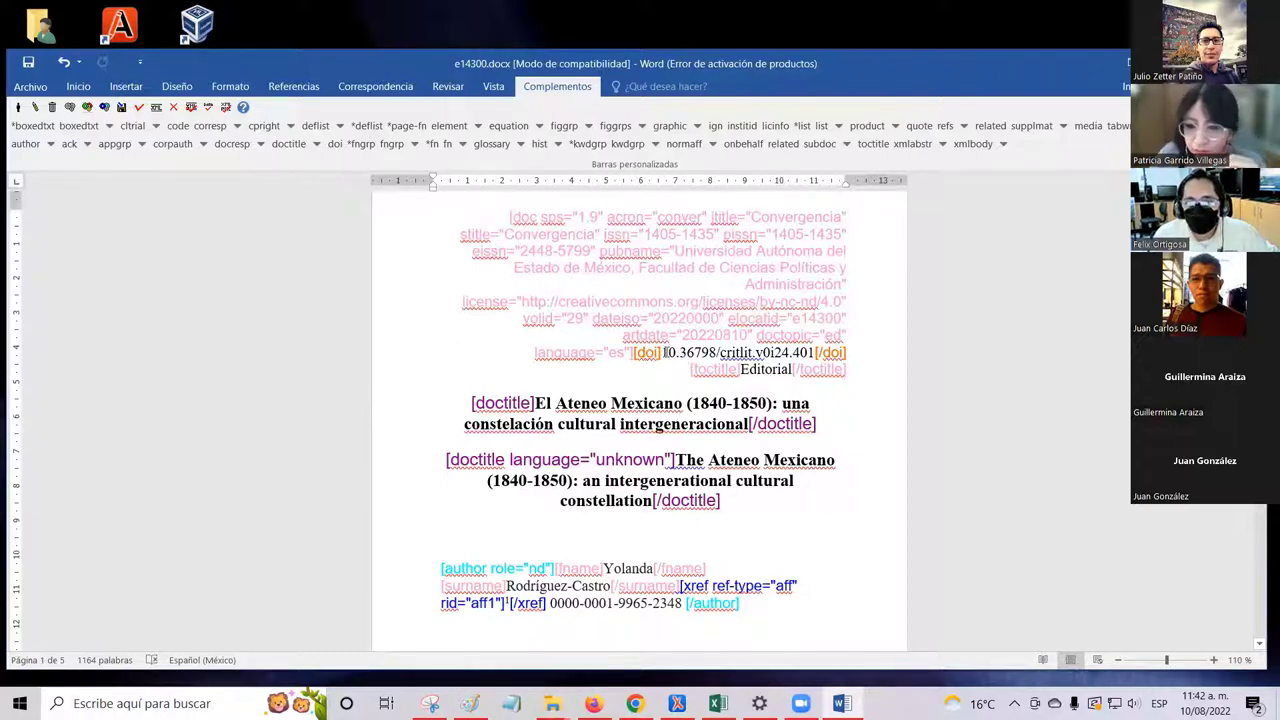
scroll(674, 367, "down", 1)
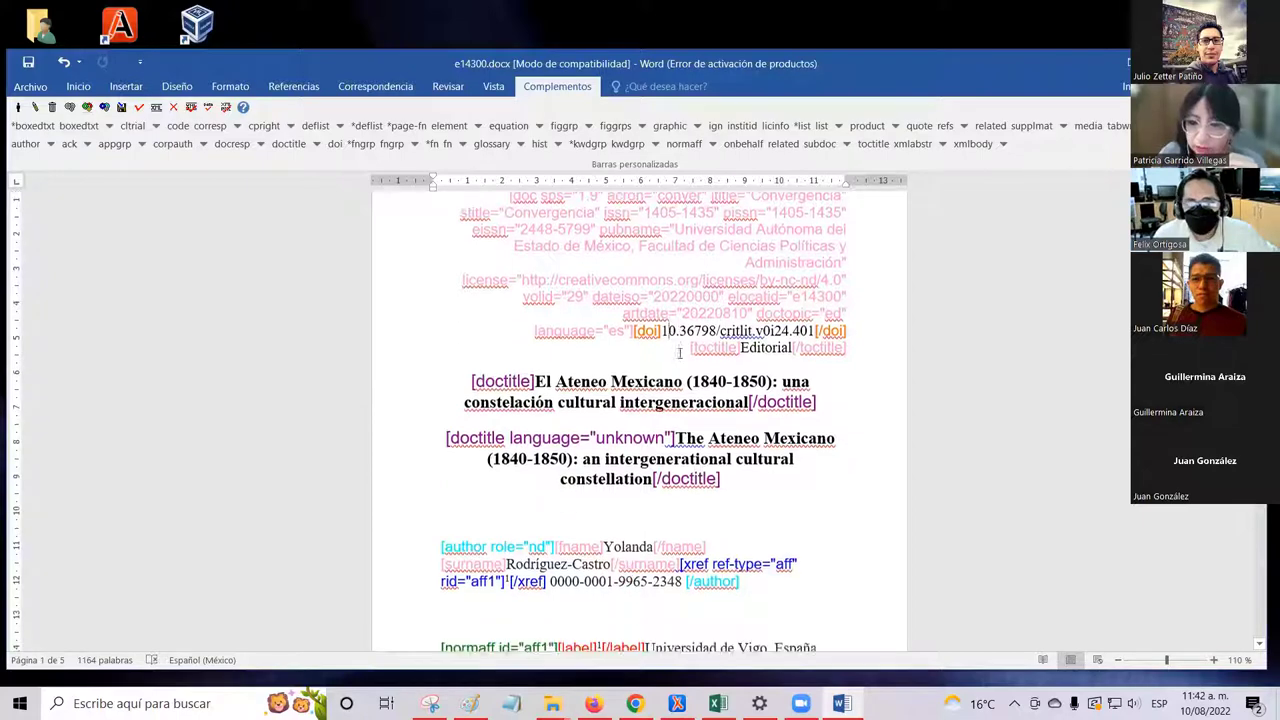
left_click(746, 333)
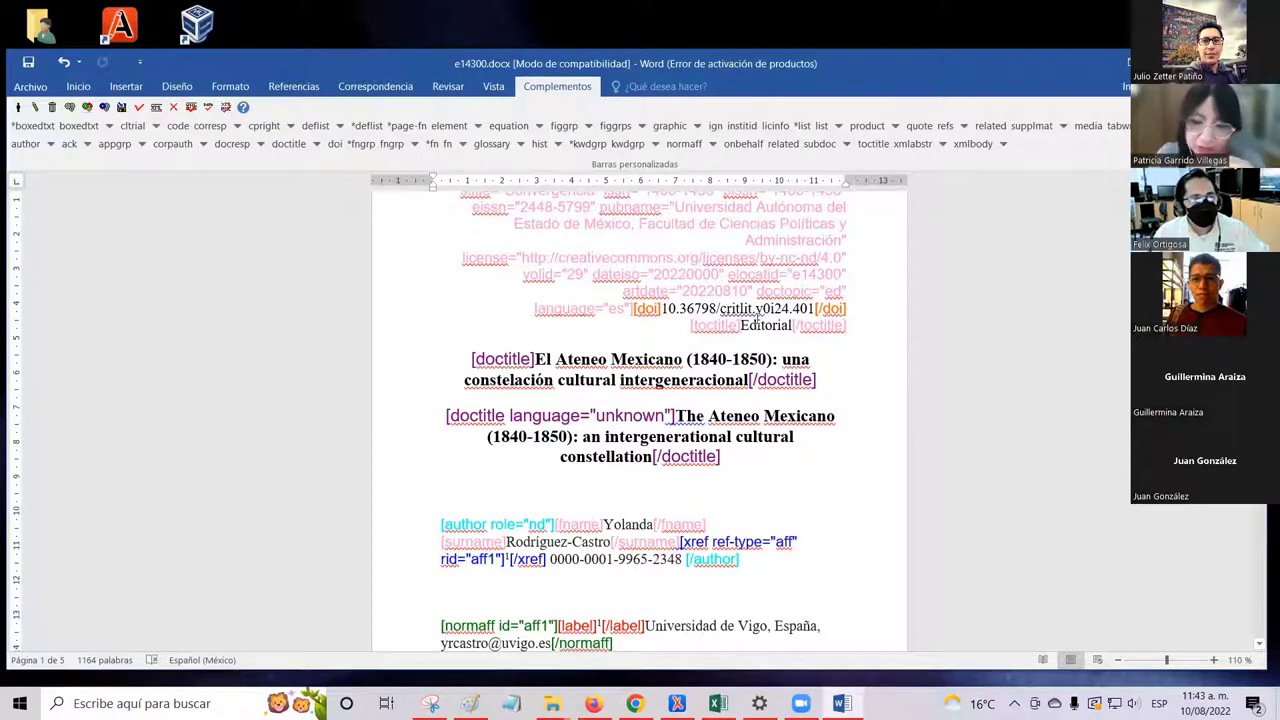
scroll(665, 307, "down", 1)
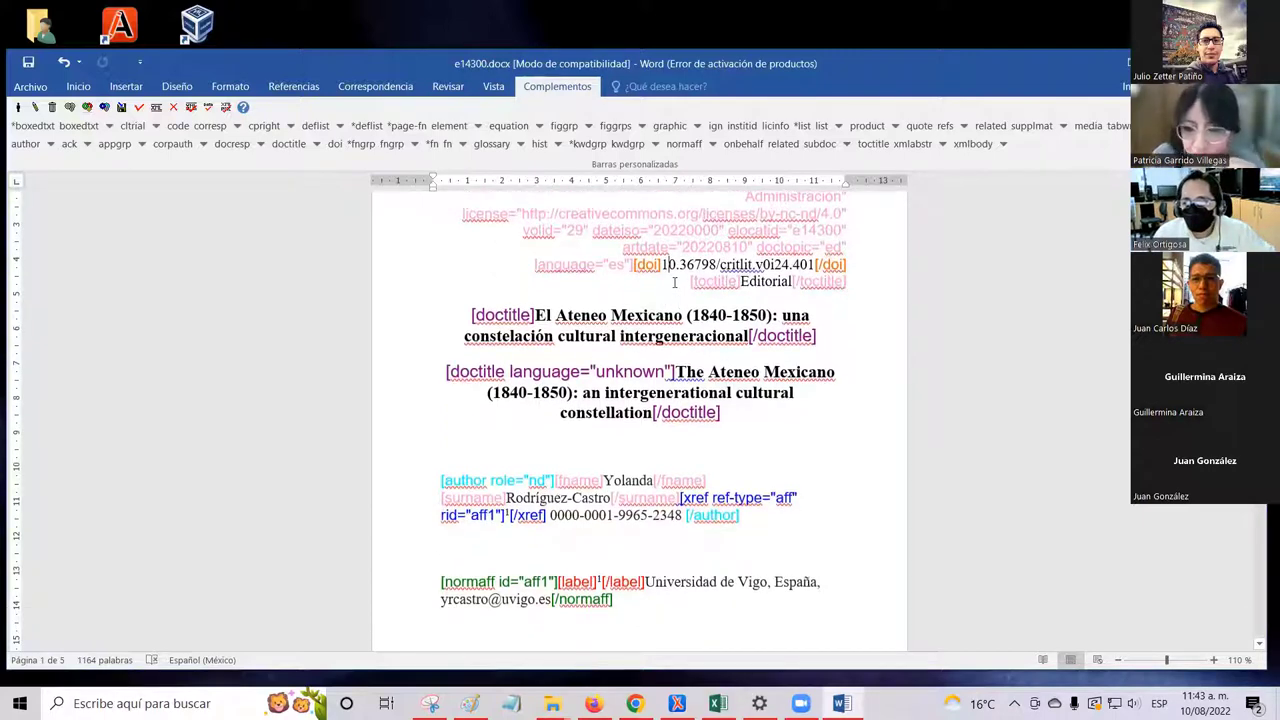
left_click(757, 282)
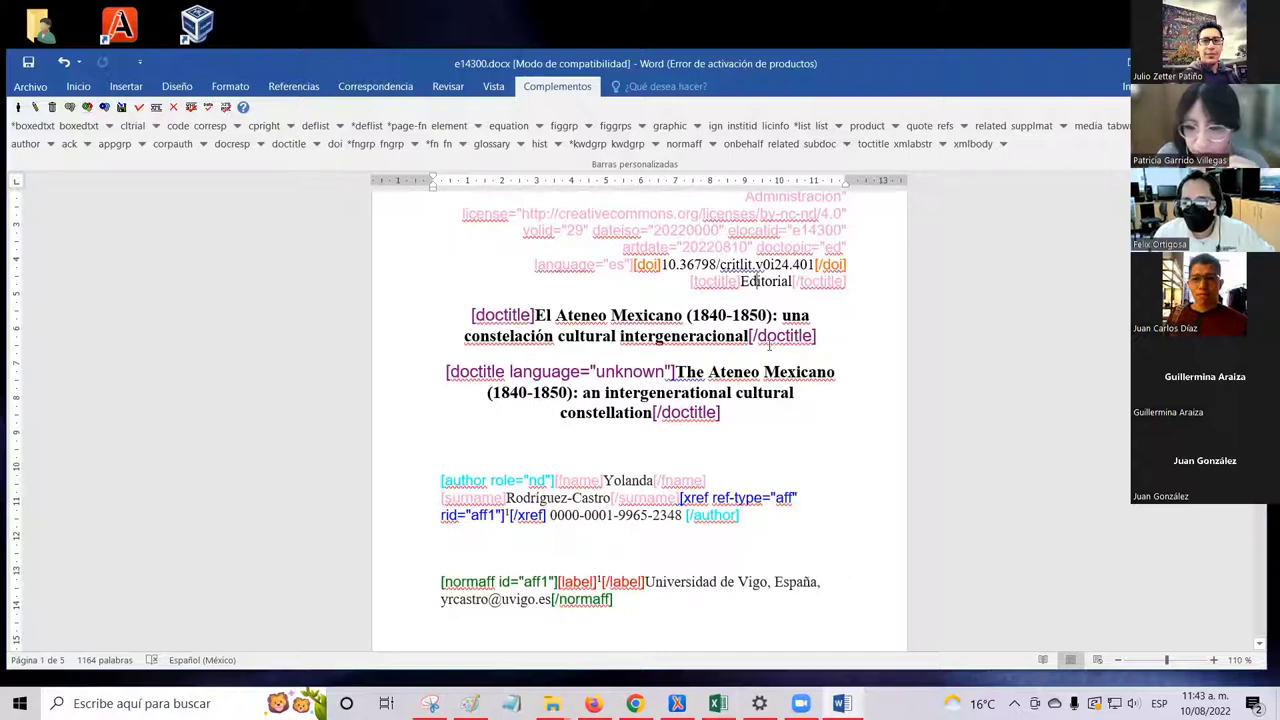
double_click(721, 282)
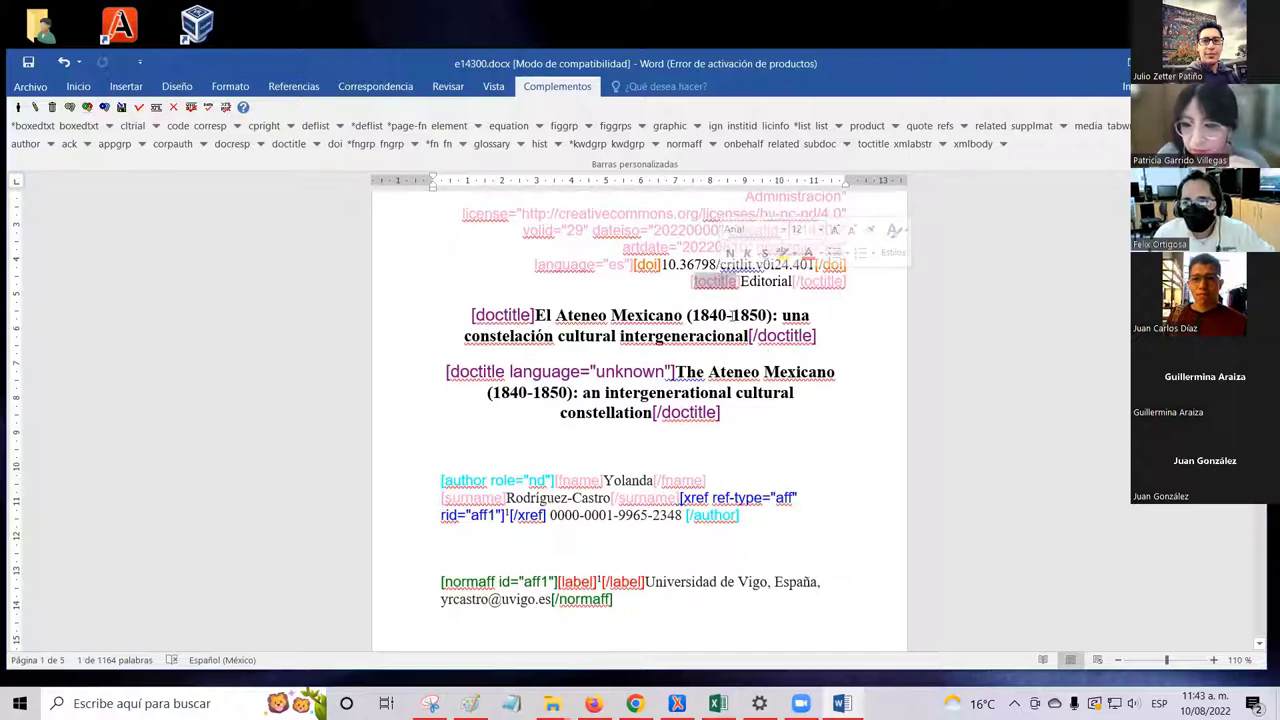
left_click(756, 286)
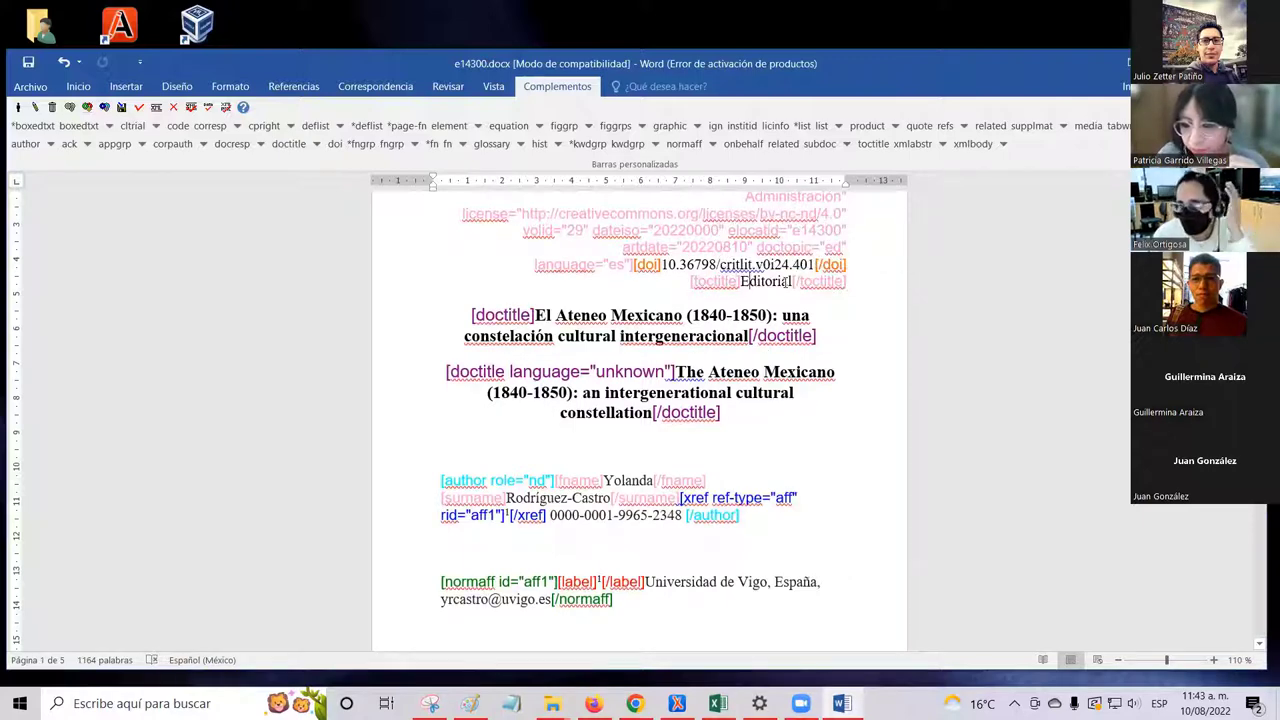
double_click(757, 284)
left_click(748, 311)
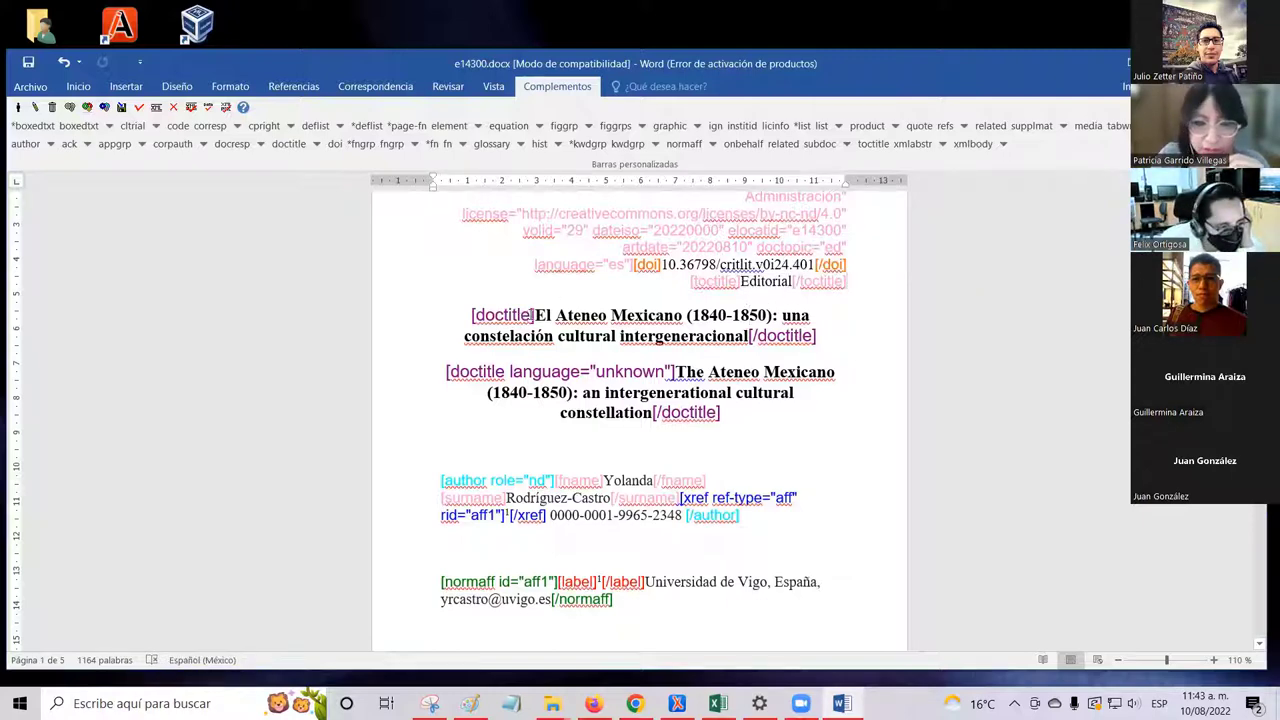
- Compare the doctitle tag of the Spanish article title with the doctitle tag of its English translation
left_click(540, 372)
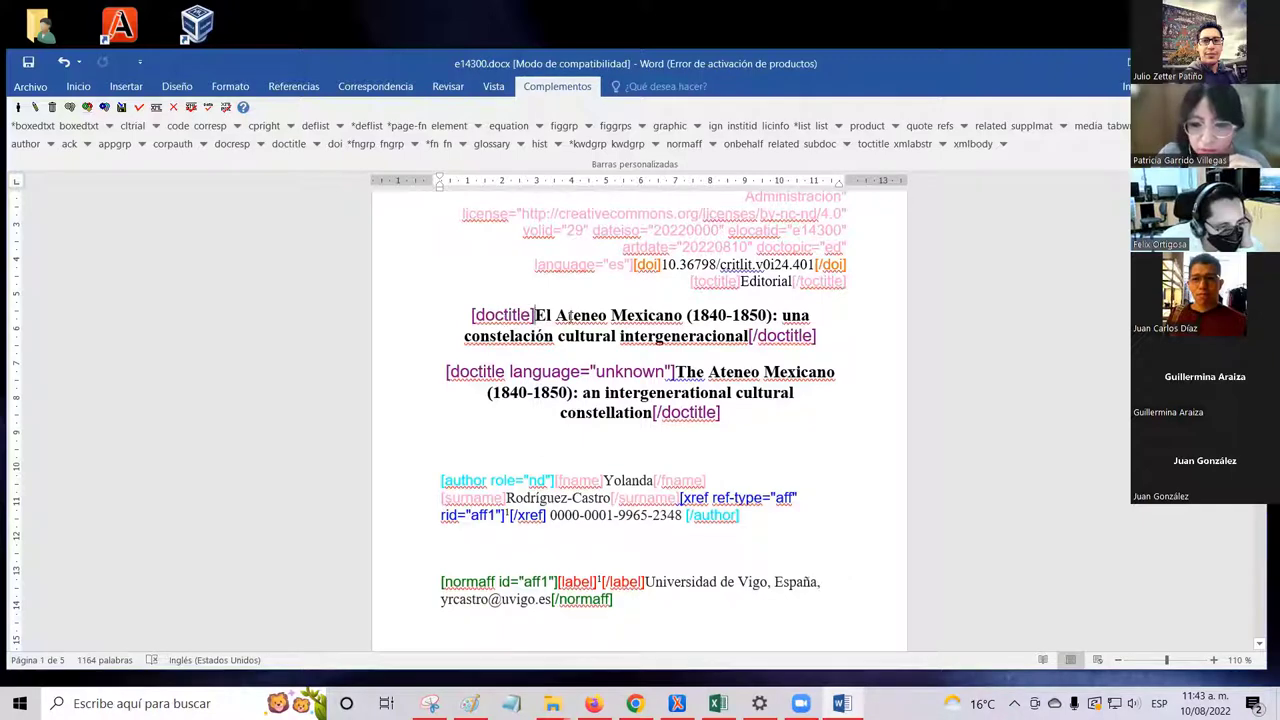
left_click_drag(561, 316, 726, 343)
left_click(634, 336)
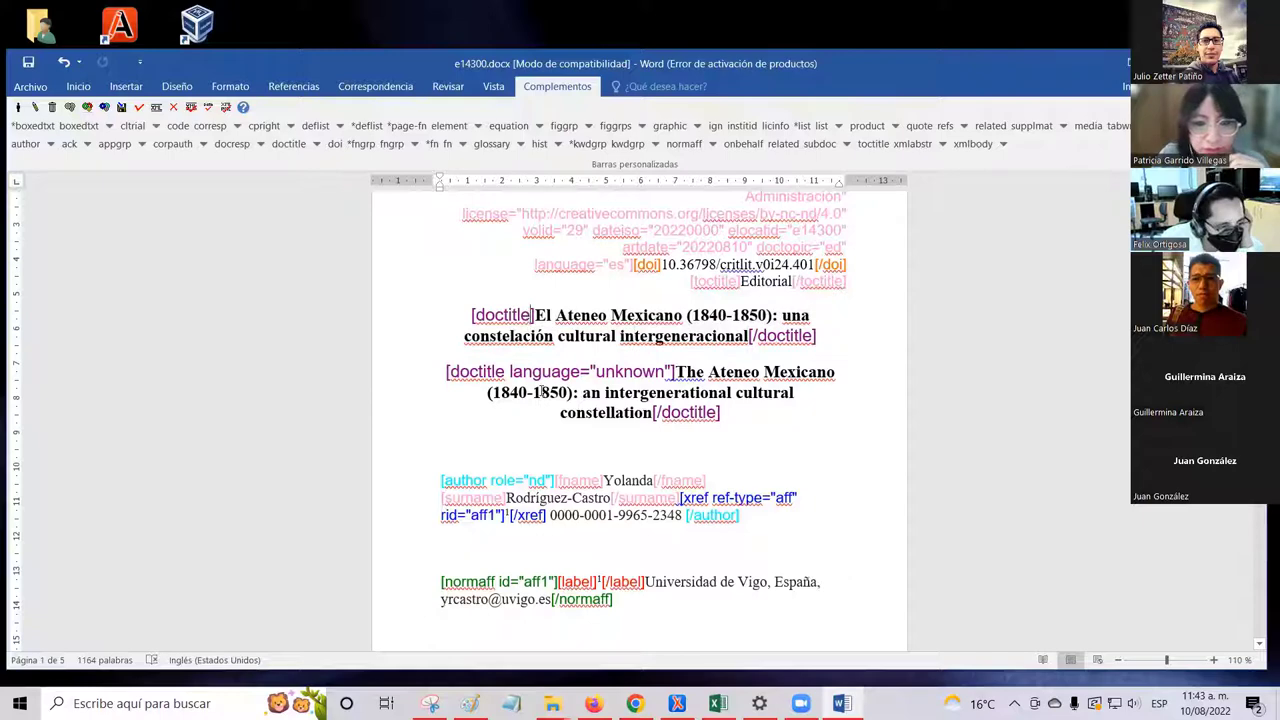
key("Up")
key("Left")
key("Right")
key("Right")
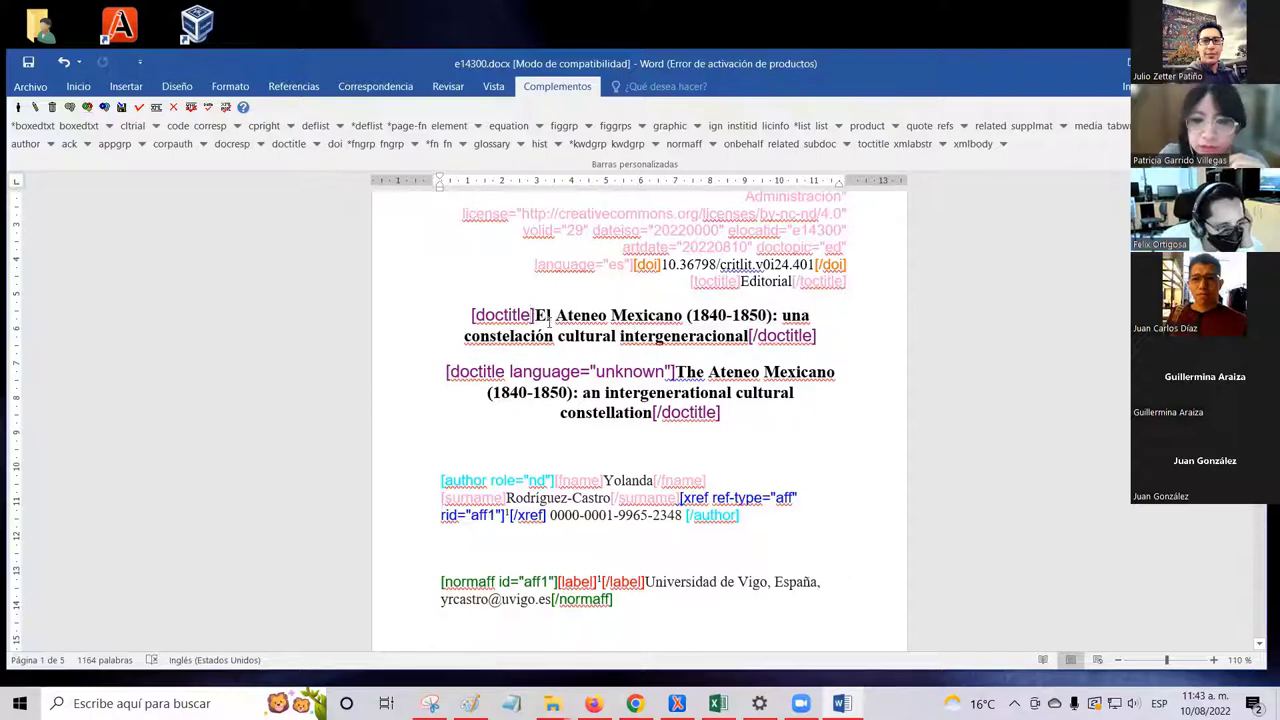
key("Left")
key("Left")
key("Down")
key("ctrl+Right")
key("ctrl+Right")
key("ctrl+Right")
key("ctrl+Right")
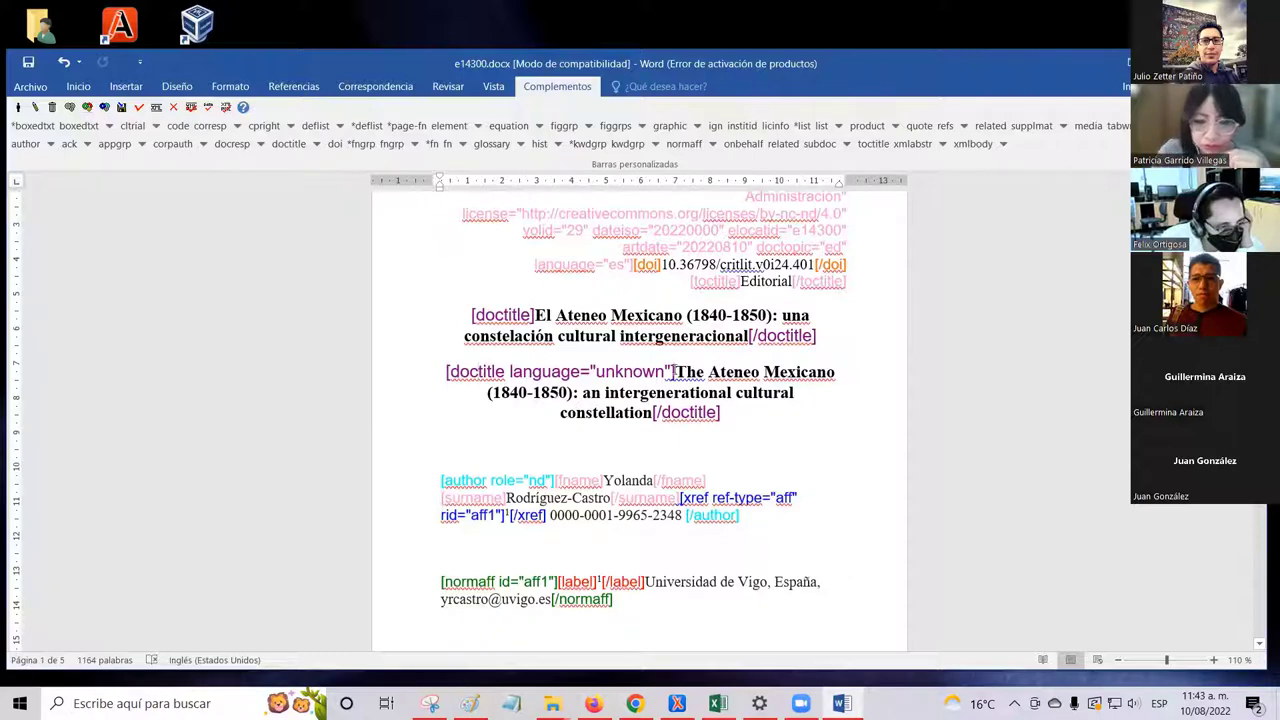
key("Home")
key("Right")
key("Right")
key("Right")
key("Right")
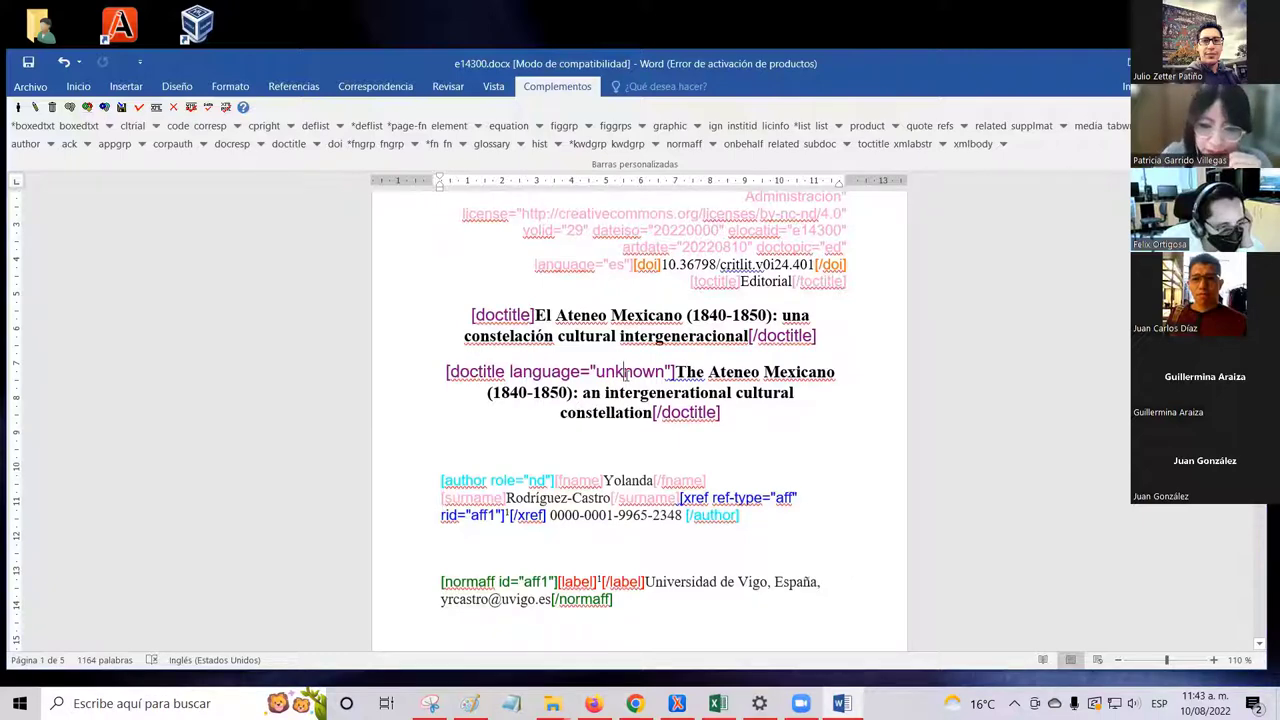
- Examine the language attribute of the English title's doctitle tag against the title text and the toctitle tag
double_click(626, 371)
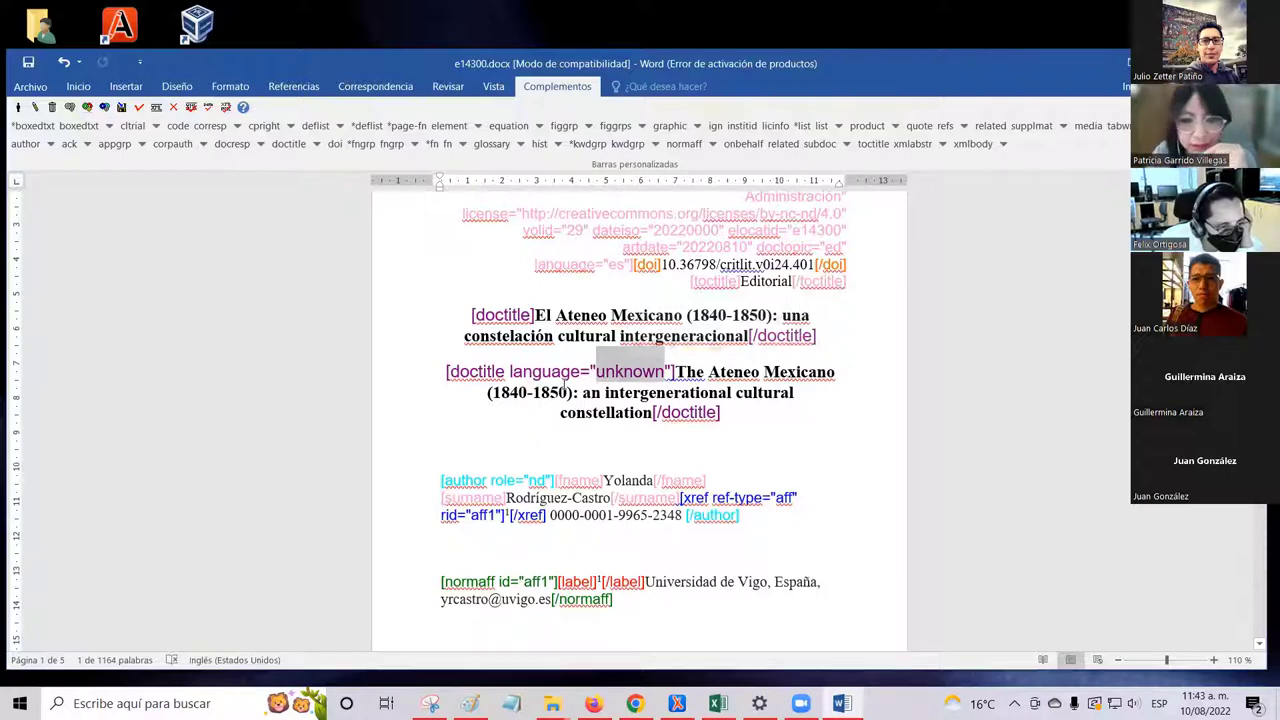
left_click(620, 371)
double_click(622, 371)
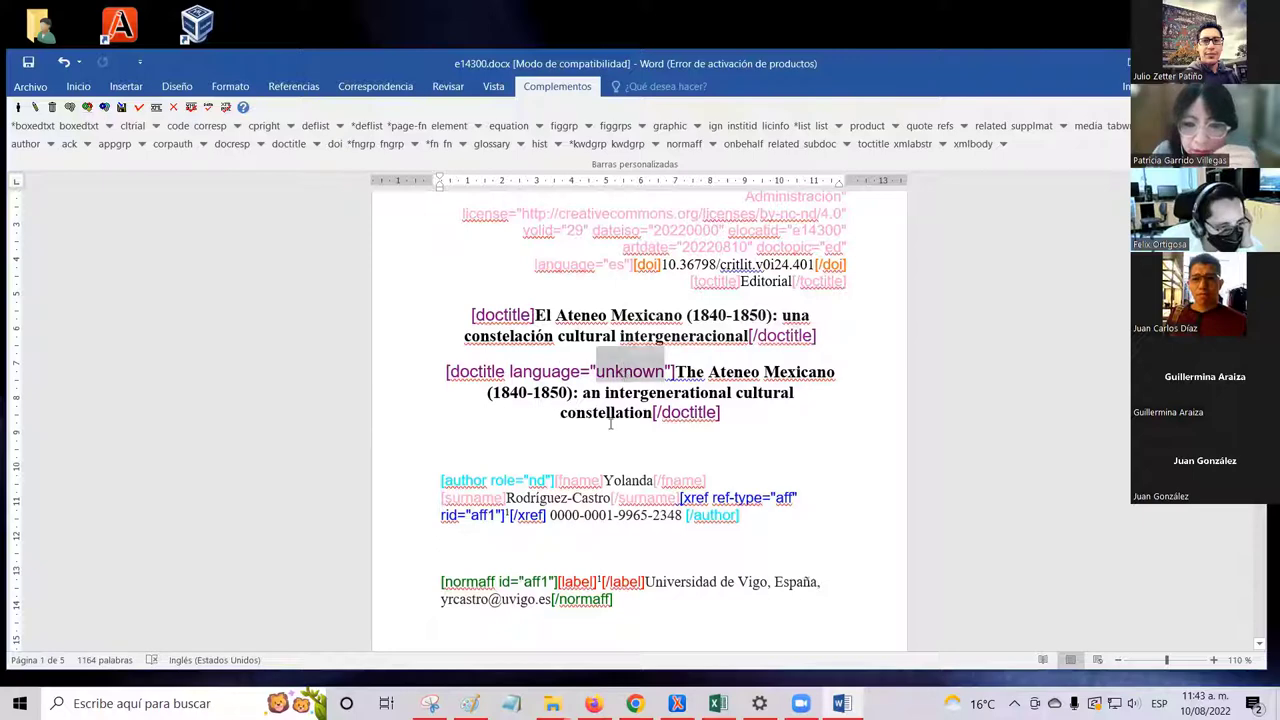
key("Down")
key("Down")
key("Down")
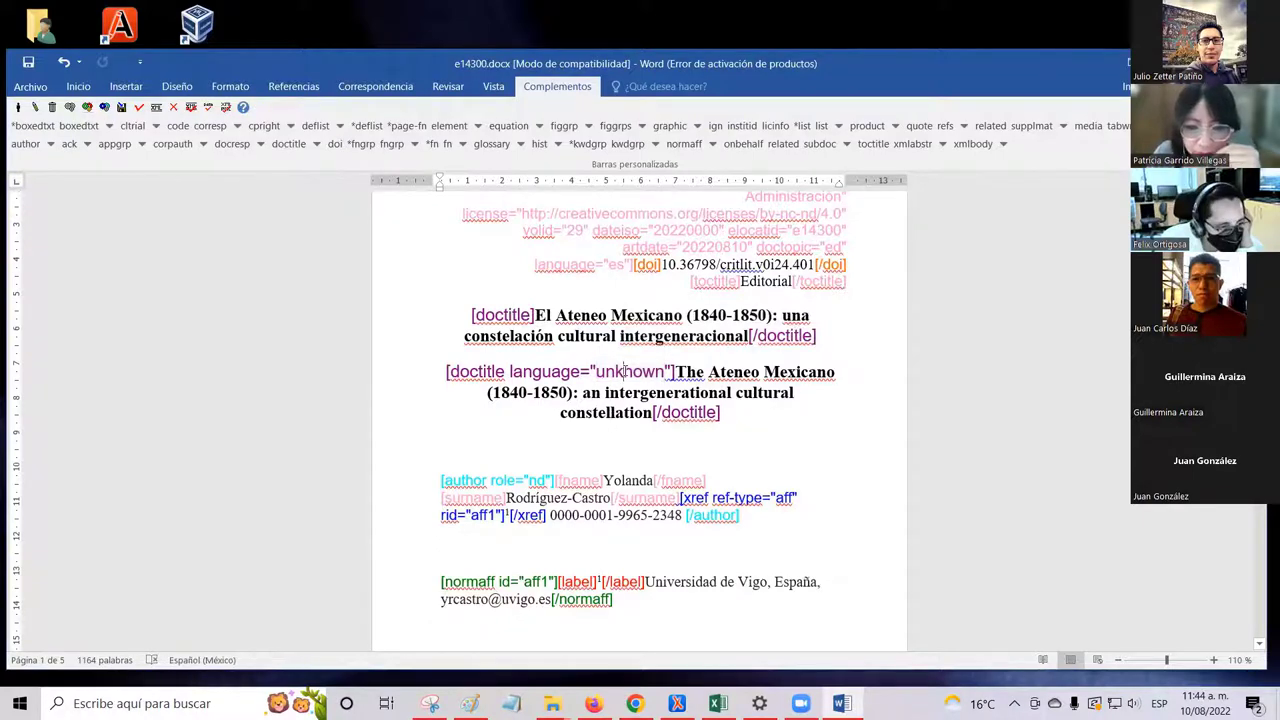
double_click(624, 371)
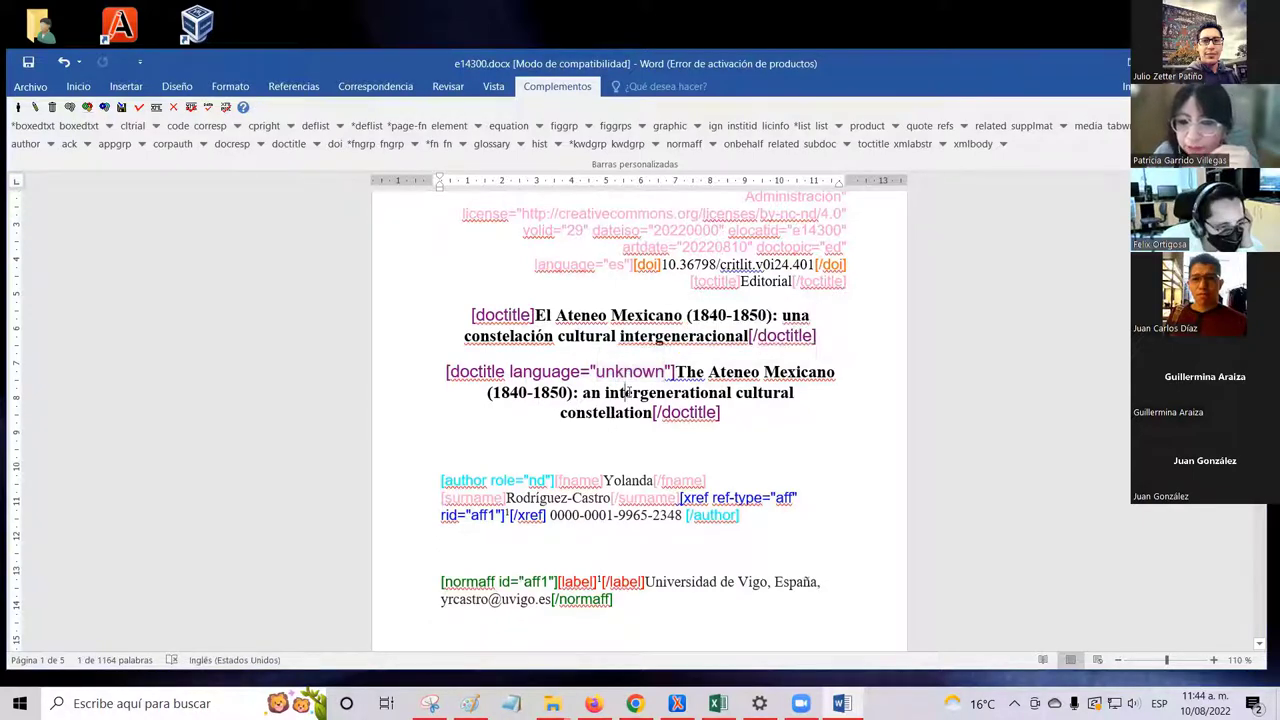
left_click(680, 372)
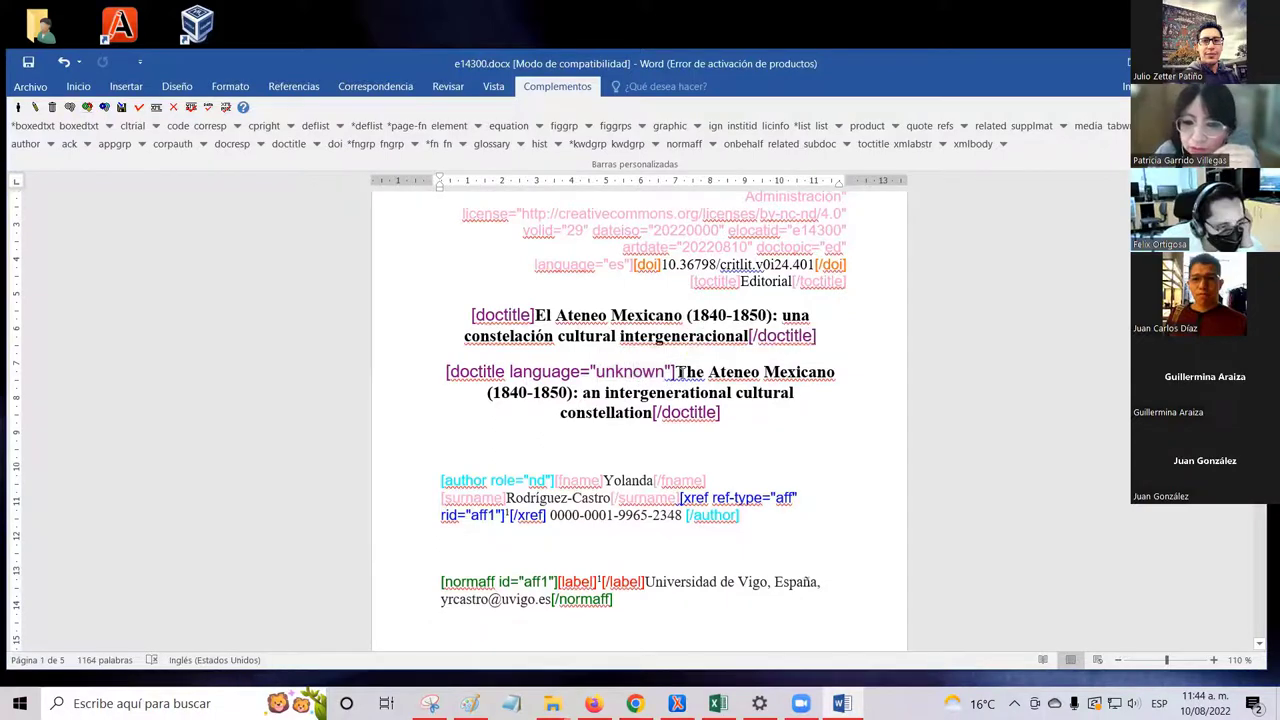
left_click_drag(678, 372, 652, 412)
left_click(606, 400)
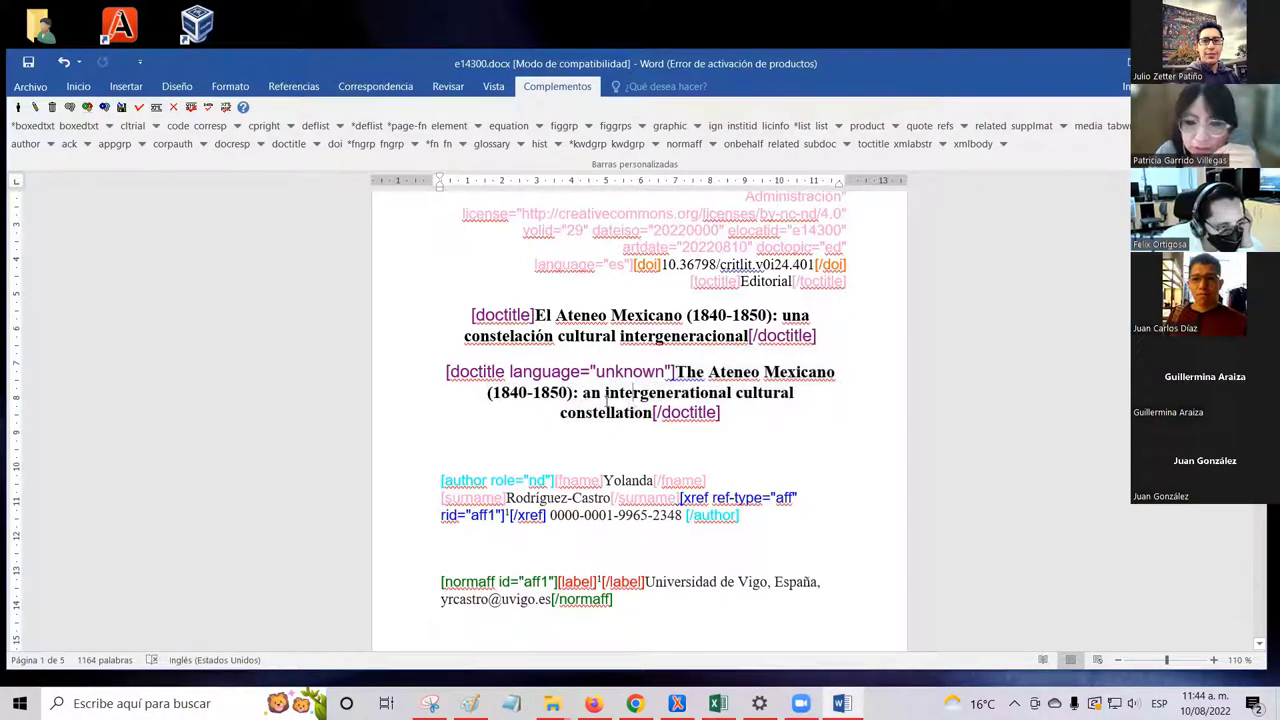
left_click(679, 372)
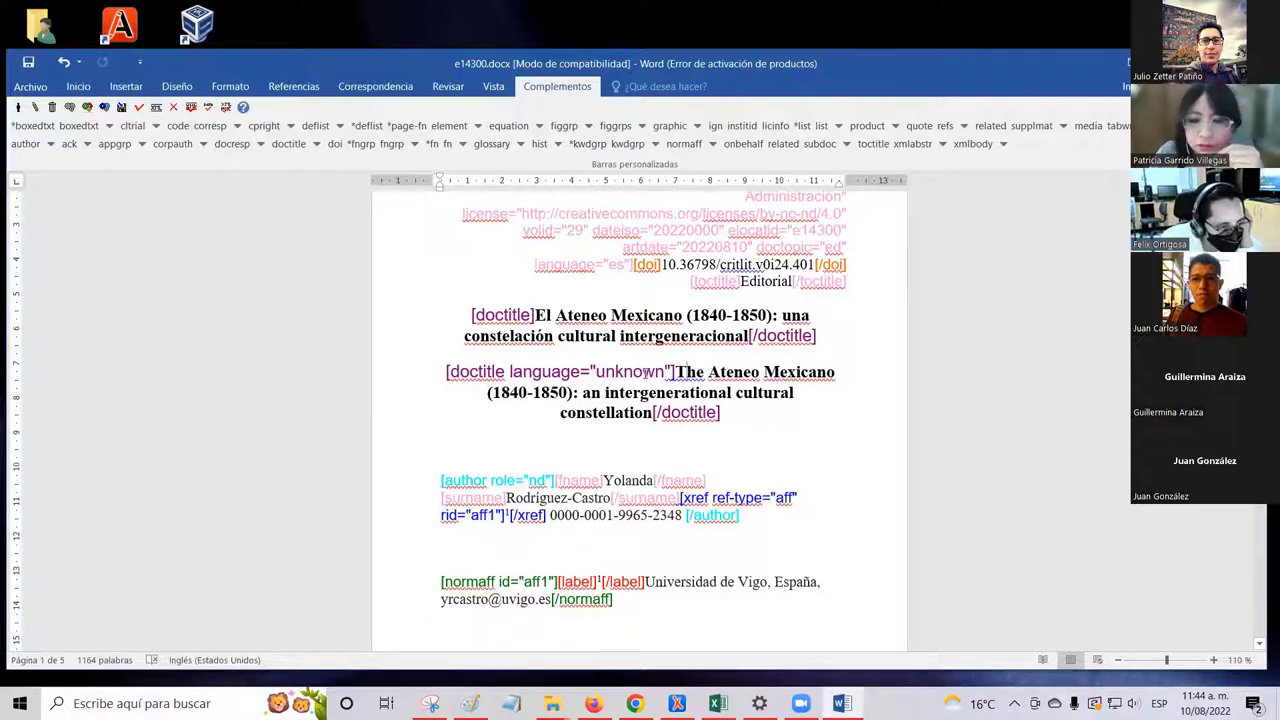
double_click(644, 371)
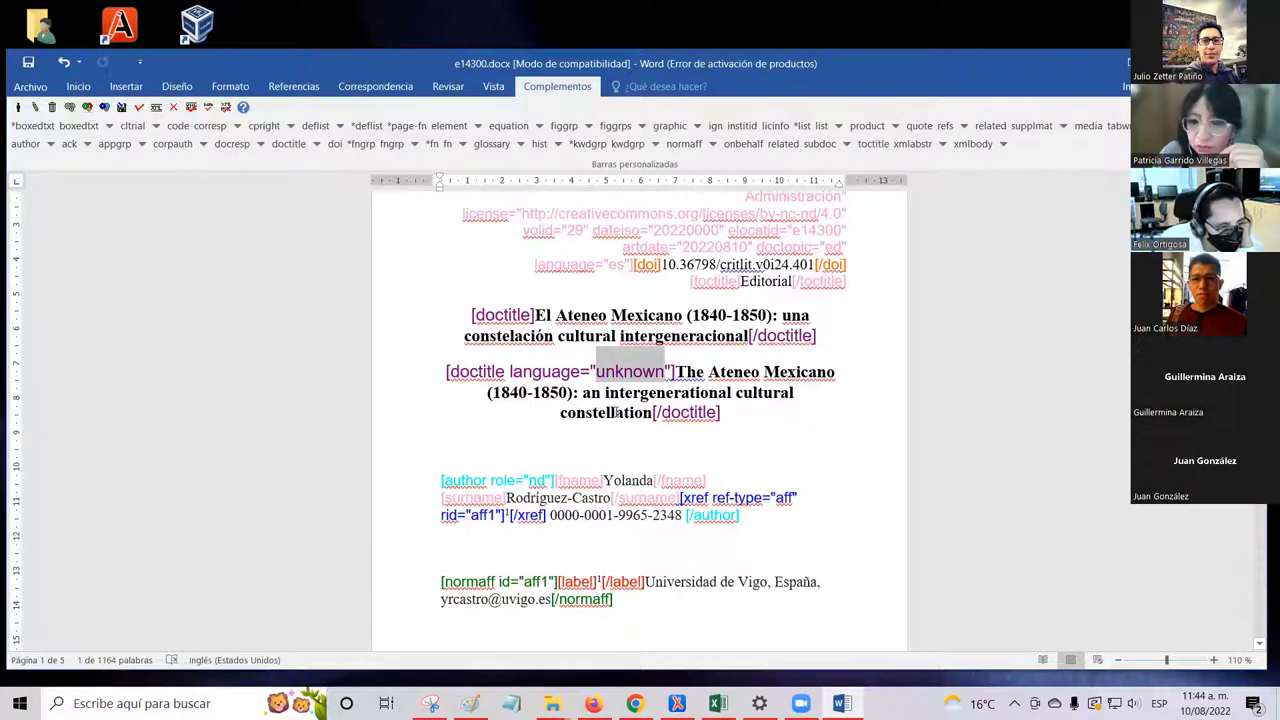
left_click(616, 412)
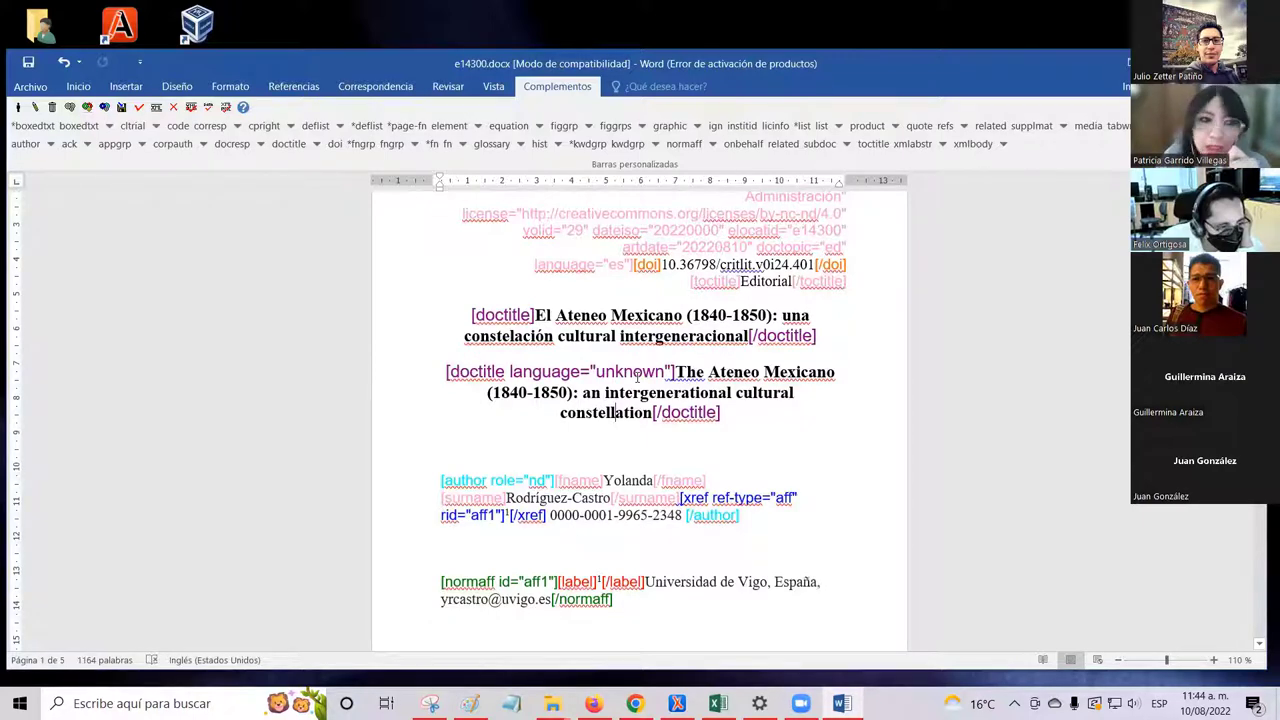
double_click(636, 371)
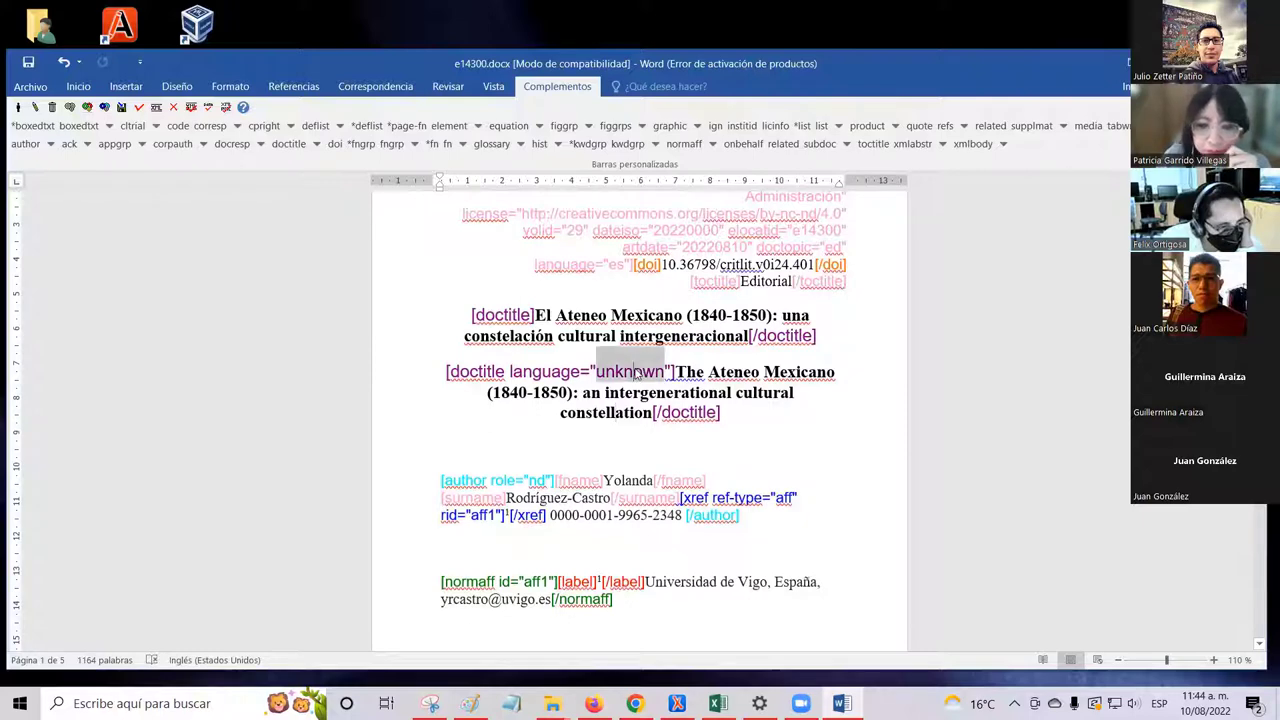
left_click_drag(690, 372, 664, 372)
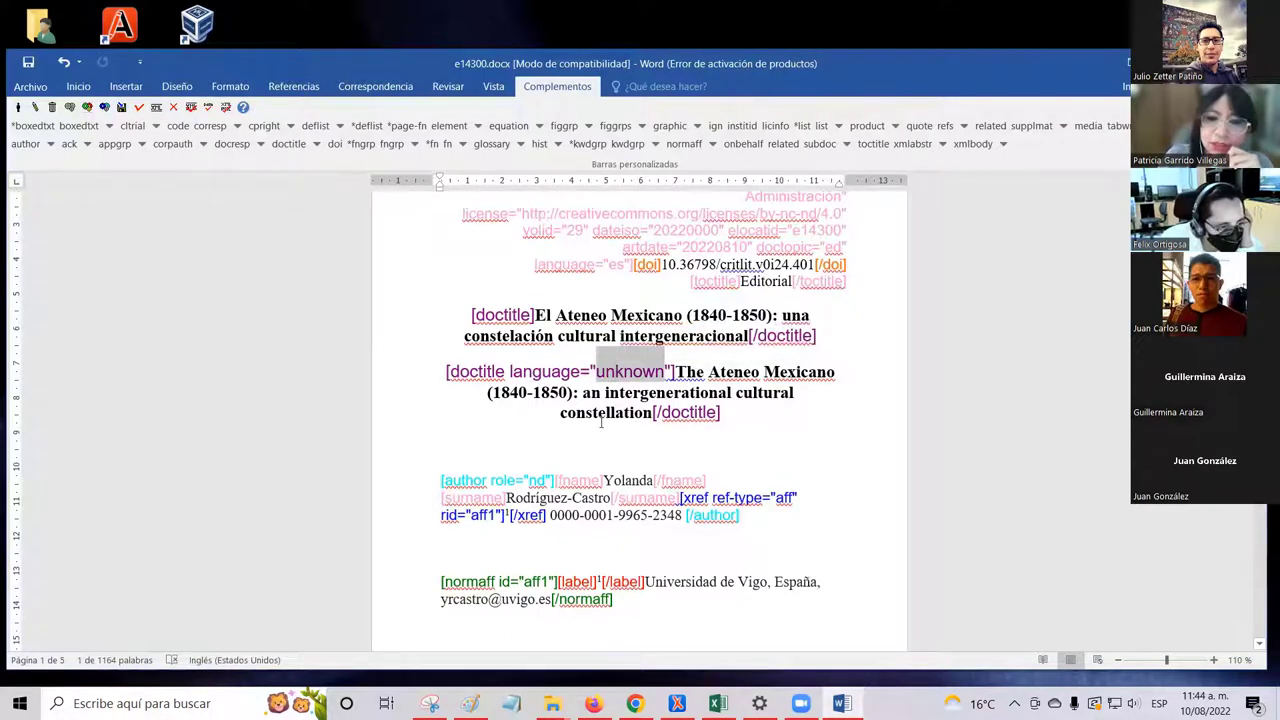
key("Left")
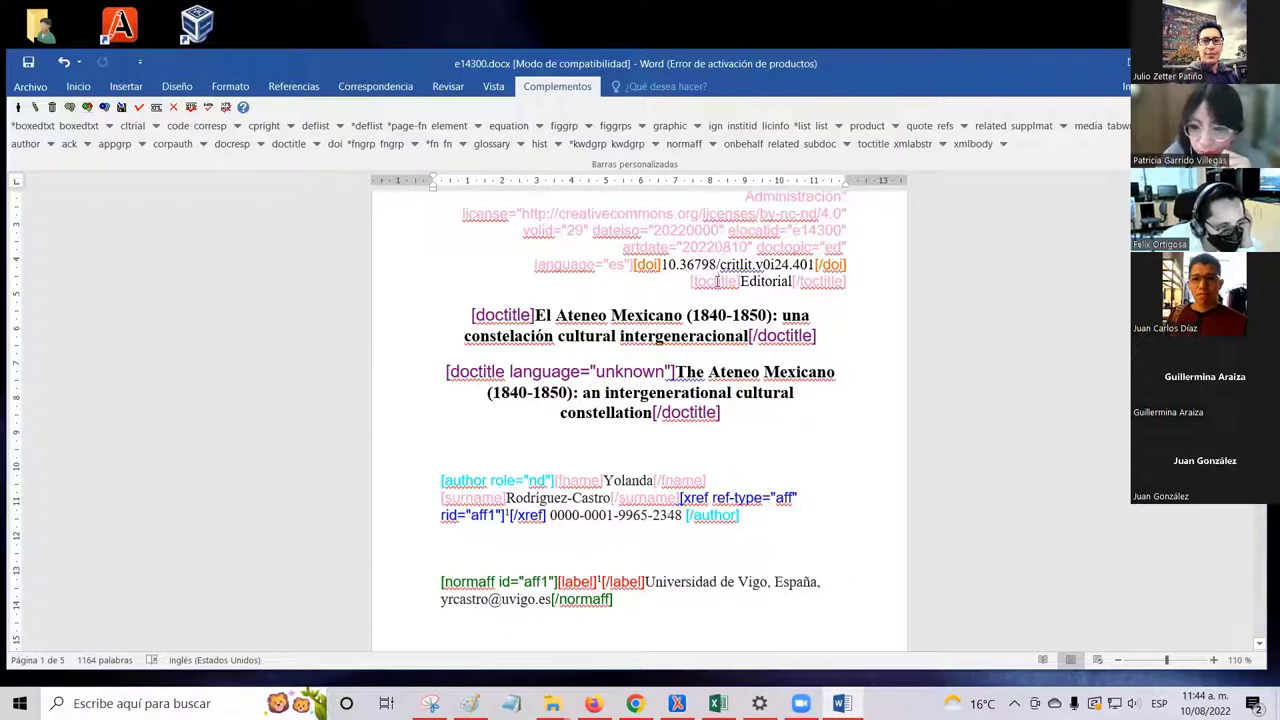
double_click(716, 283)
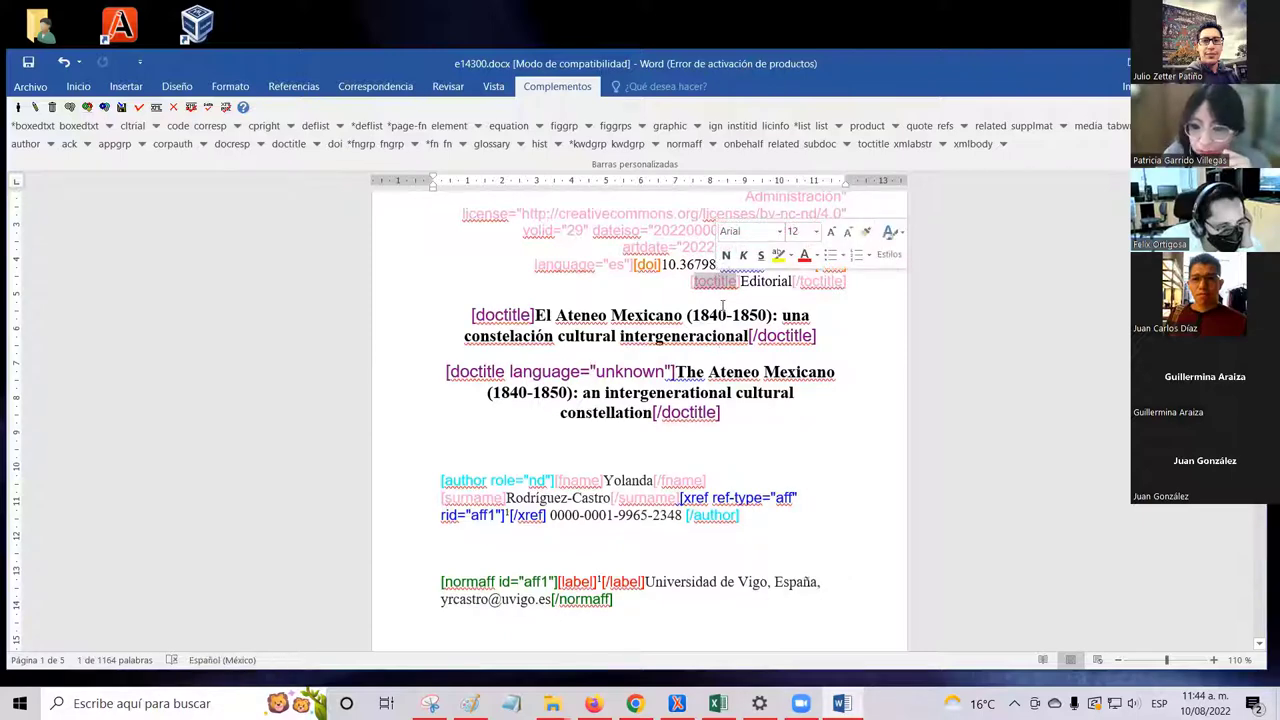
left_click(604, 392)
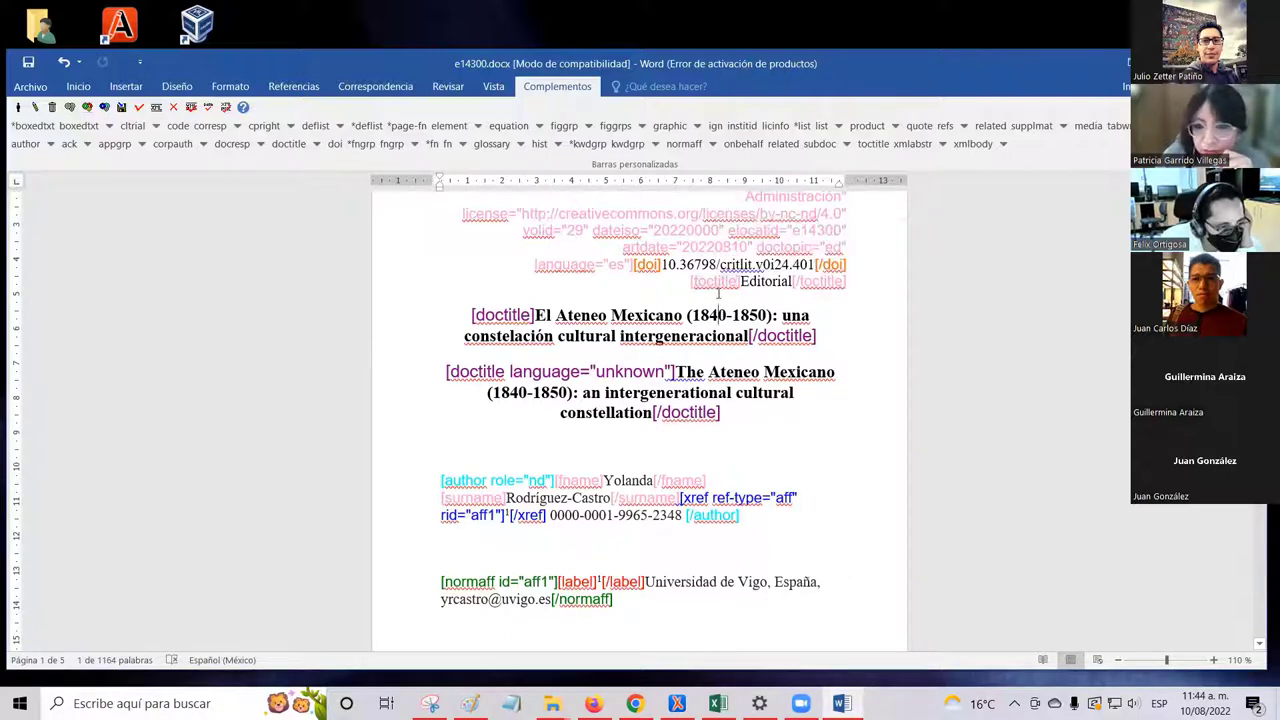
- Set the language attribute of the English title's doctitle tag to Inglés and check the updated tag
double_click(630, 372)
left_click(450, 372)
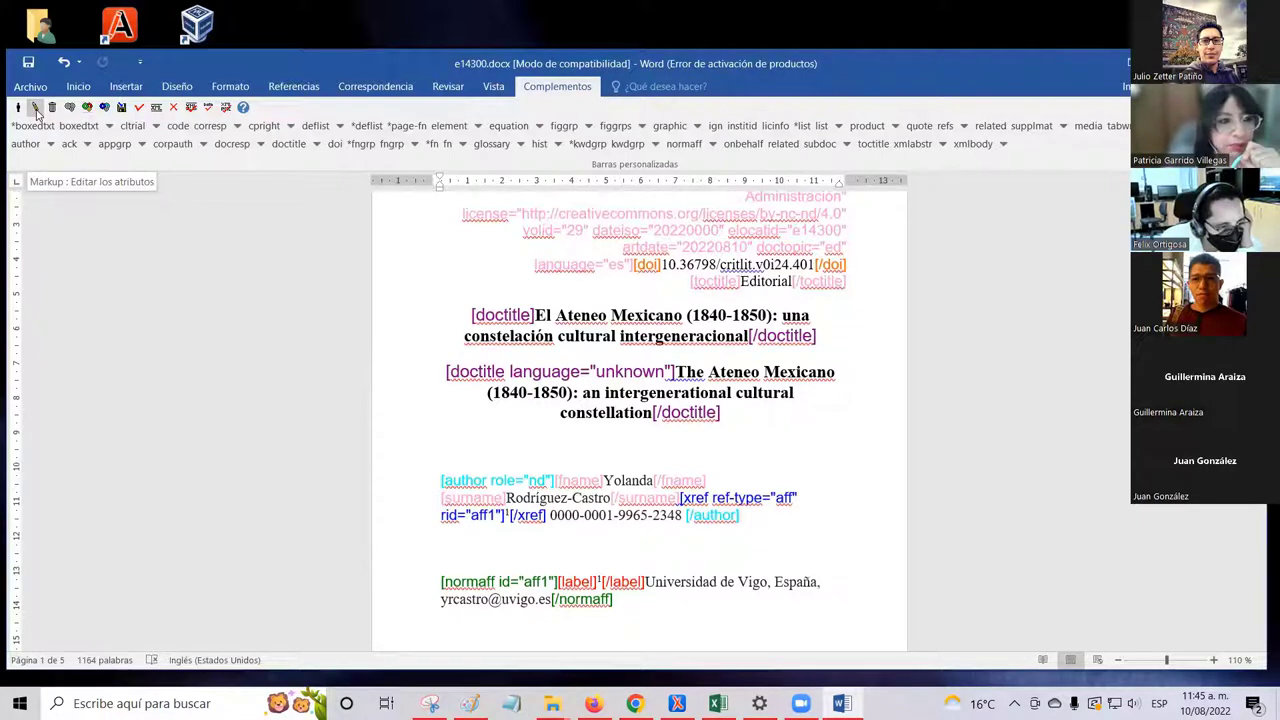
left_click(35, 108)
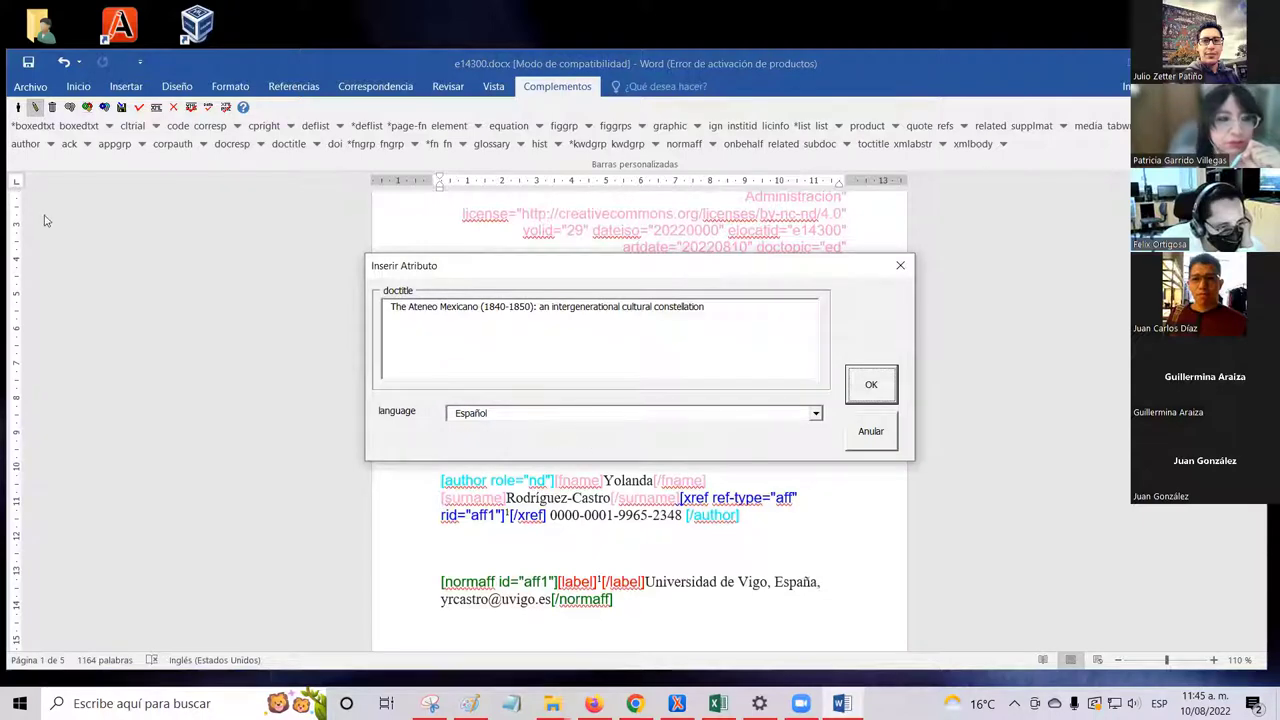
left_click(604, 418)
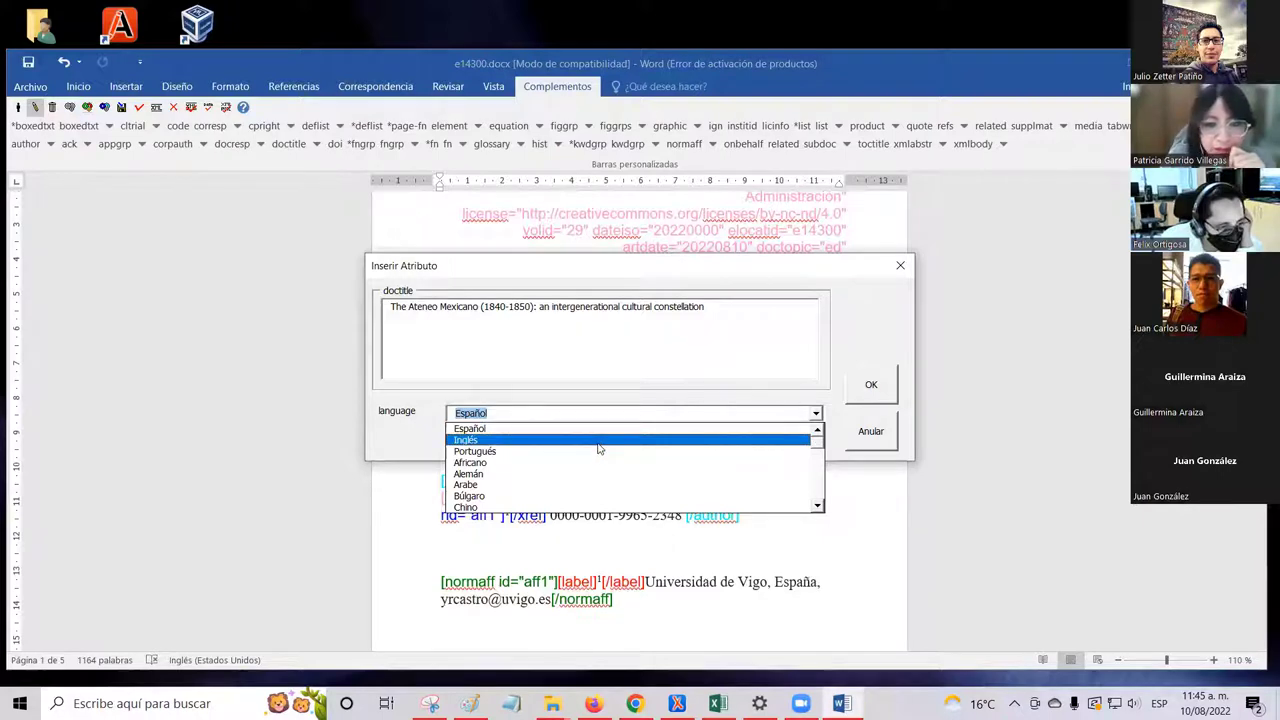
left_click(598, 443)
left_click(582, 416)
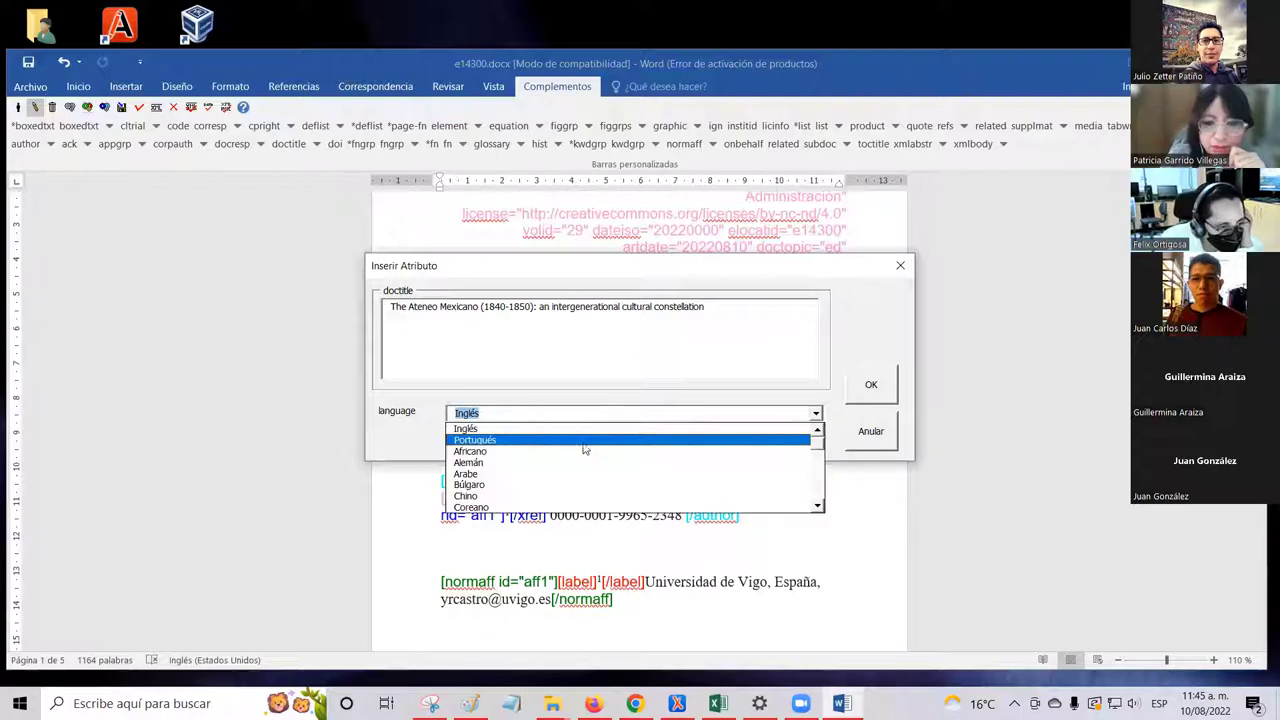
left_click(590, 433)
left_click(599, 418)
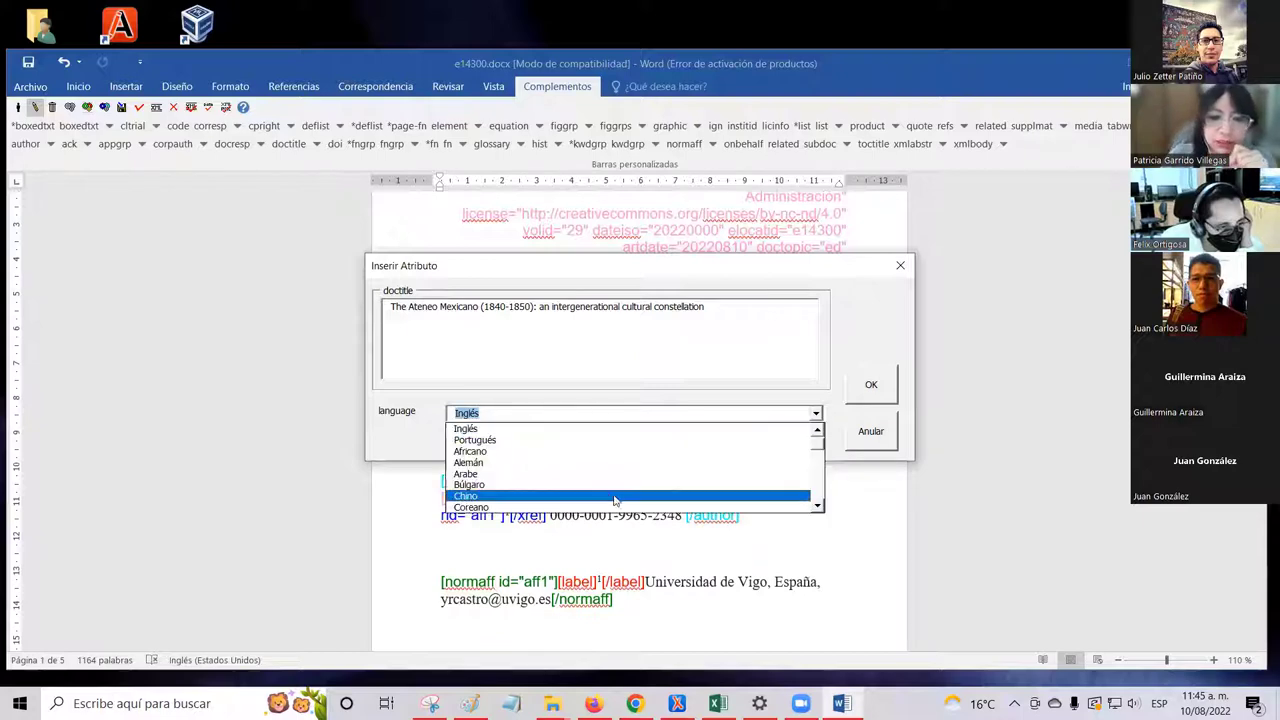
left_click(533, 432)
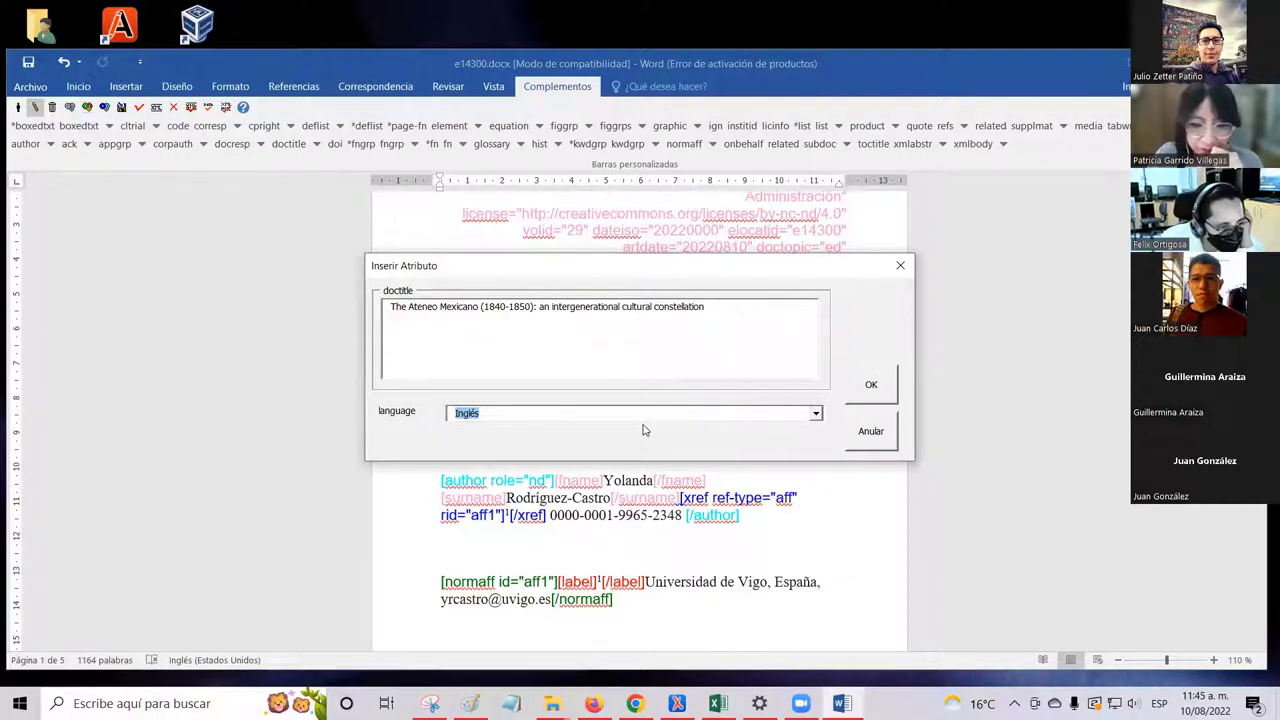
left_click(716, 418)
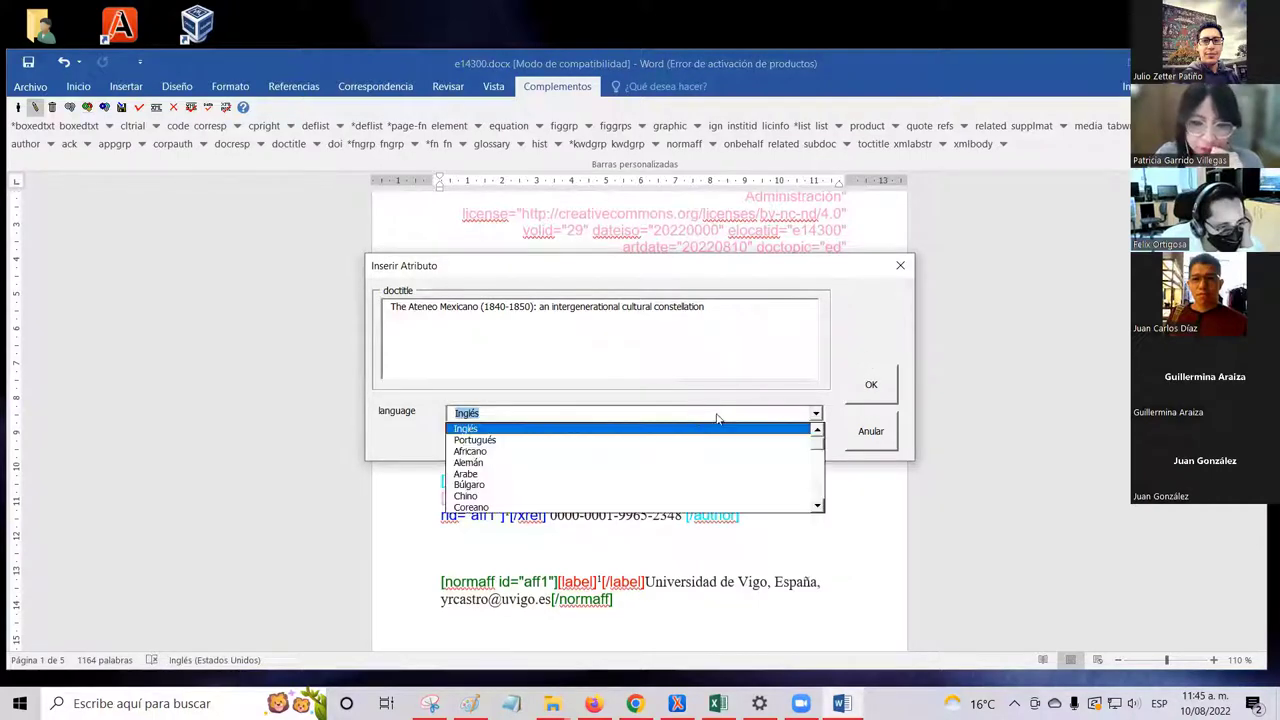
left_click(600, 432)
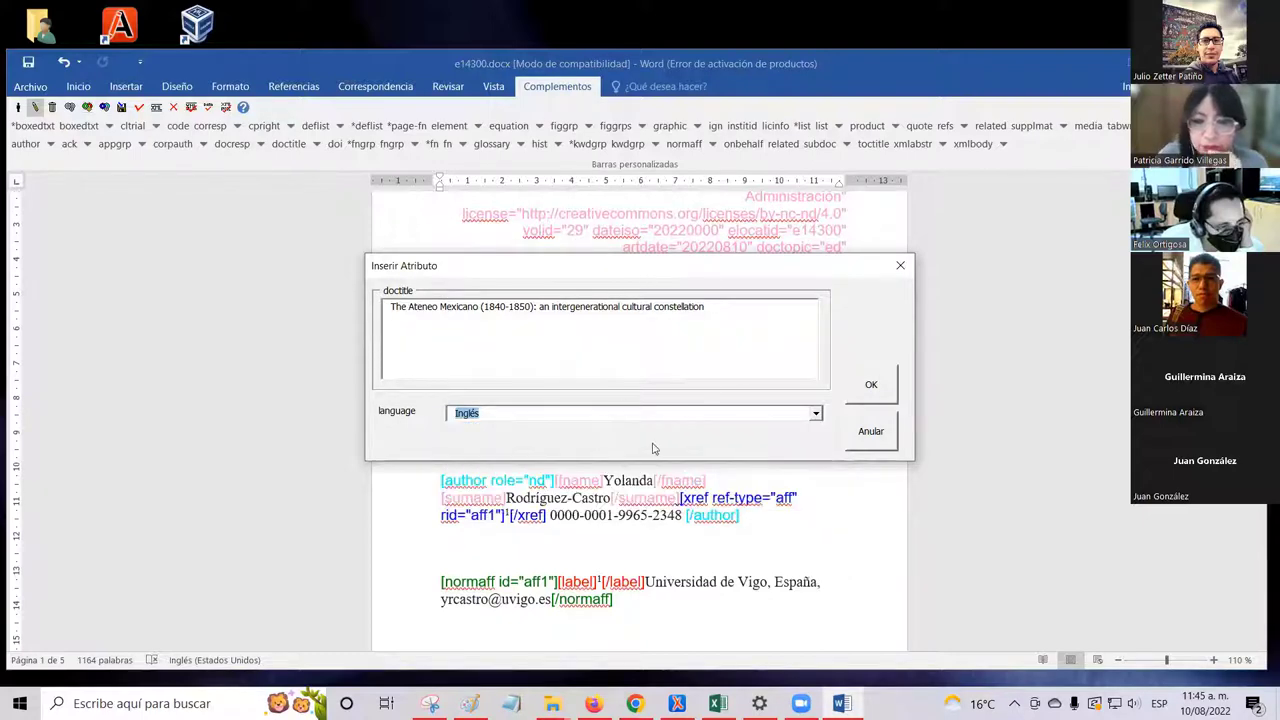
left_click(856, 390)
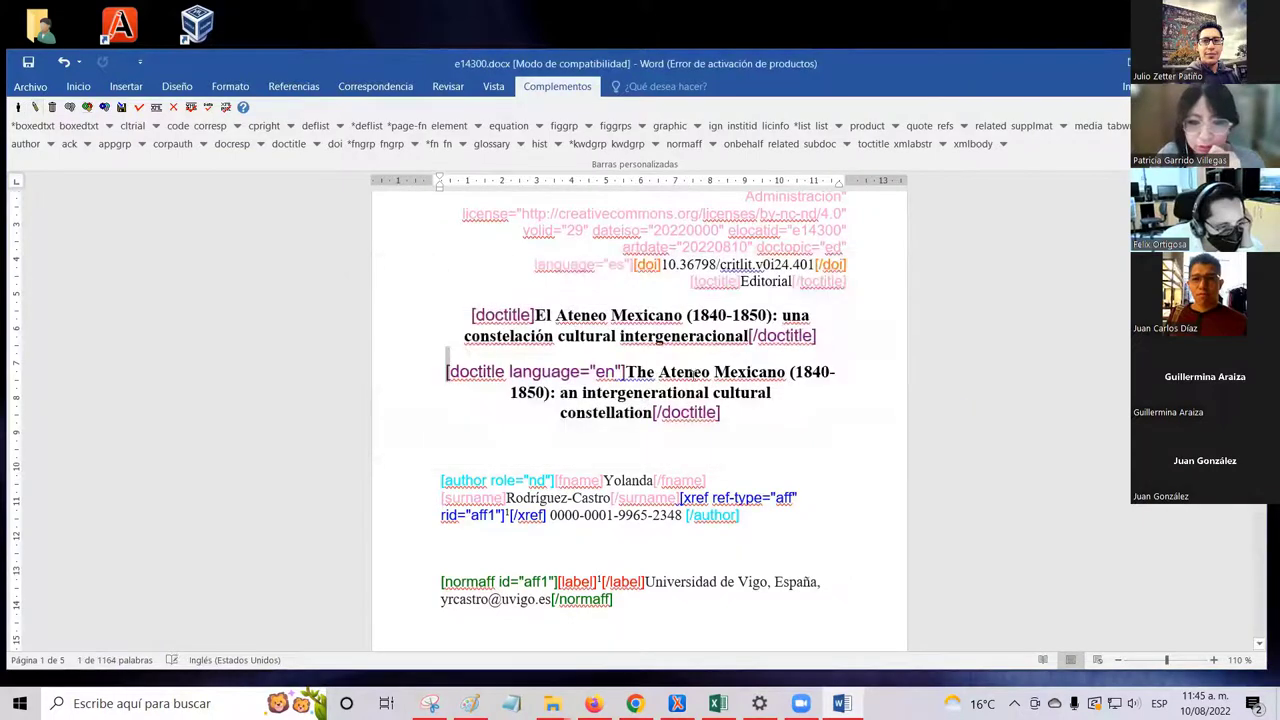
scroll(601, 335, "down", 1)
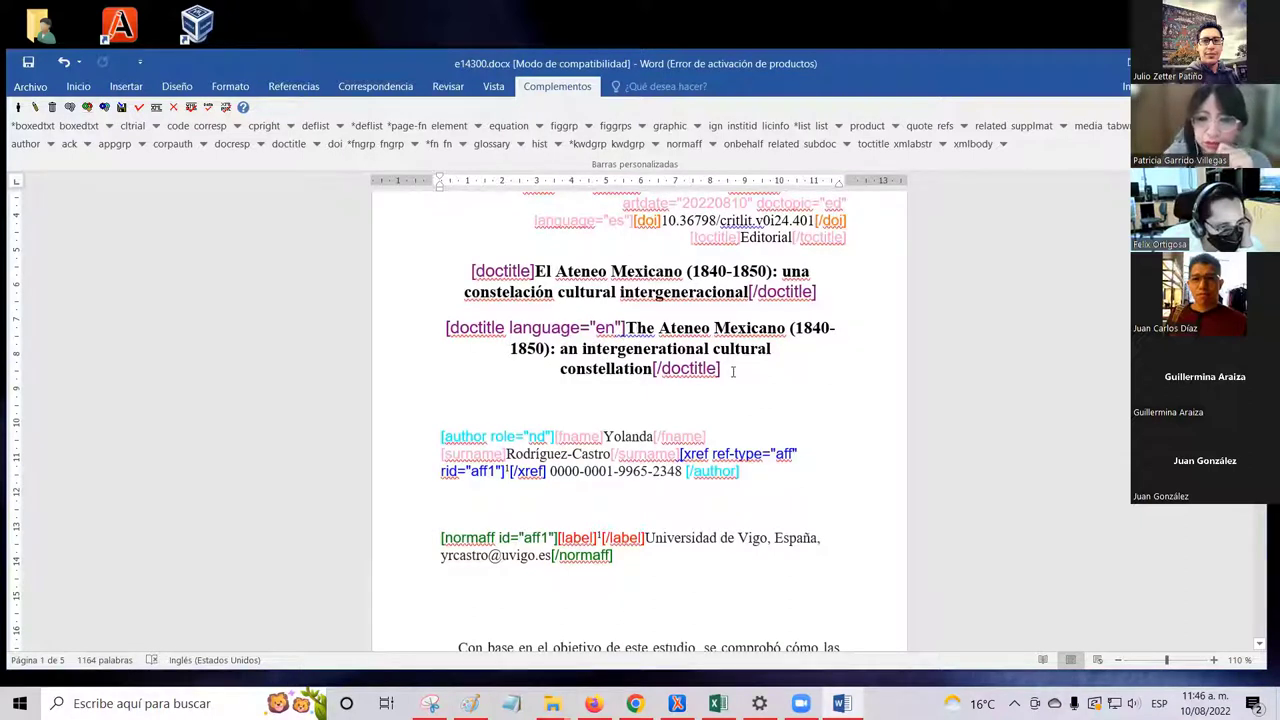
double_click(603, 322)
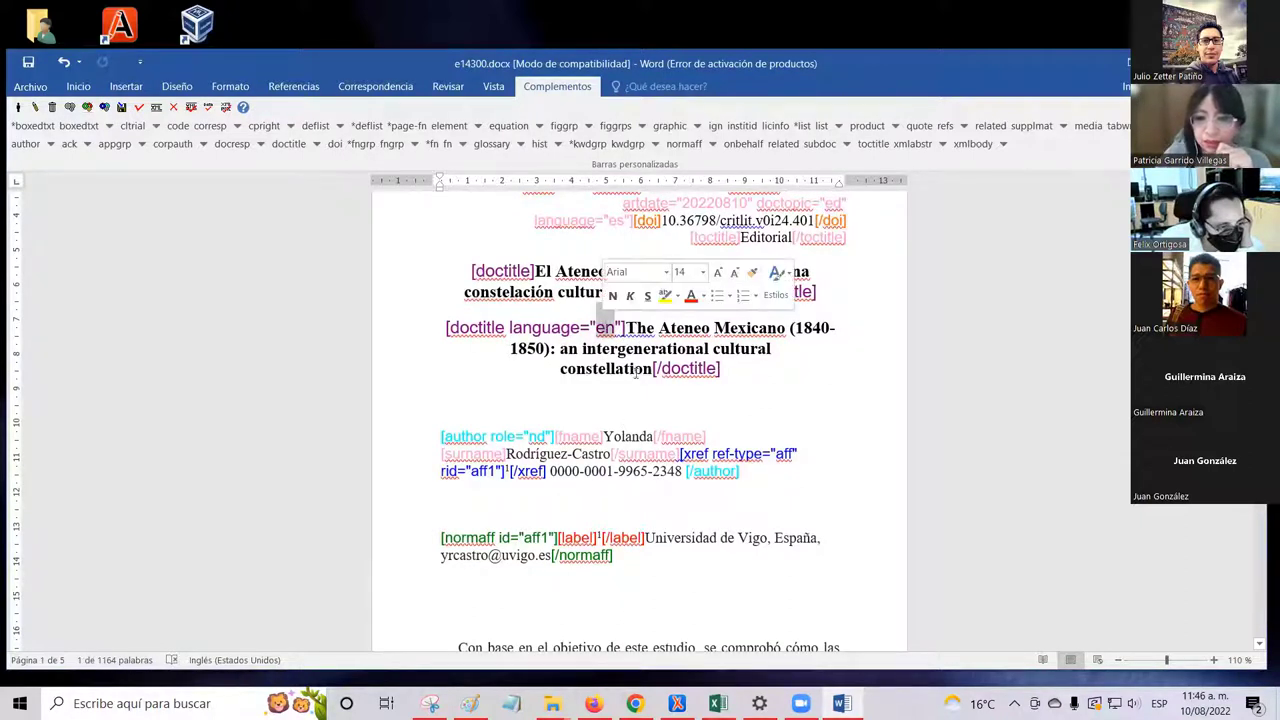
left_click(752, 376)
- Compare the opening author tag and its role attribute with the toctitle tag around the Editorial section heading
scroll(549, 366, "down", 2)
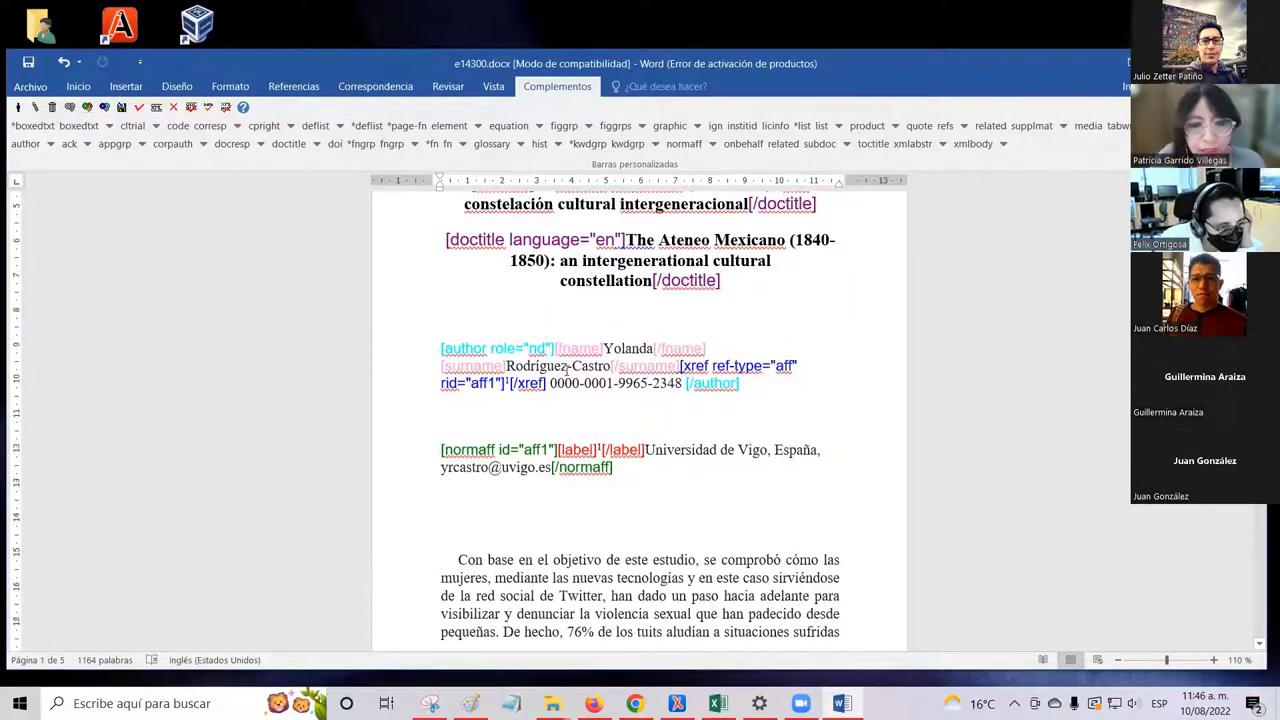
scroll(560, 378, "up", 1)
scroll(615, 340, "down", 1)
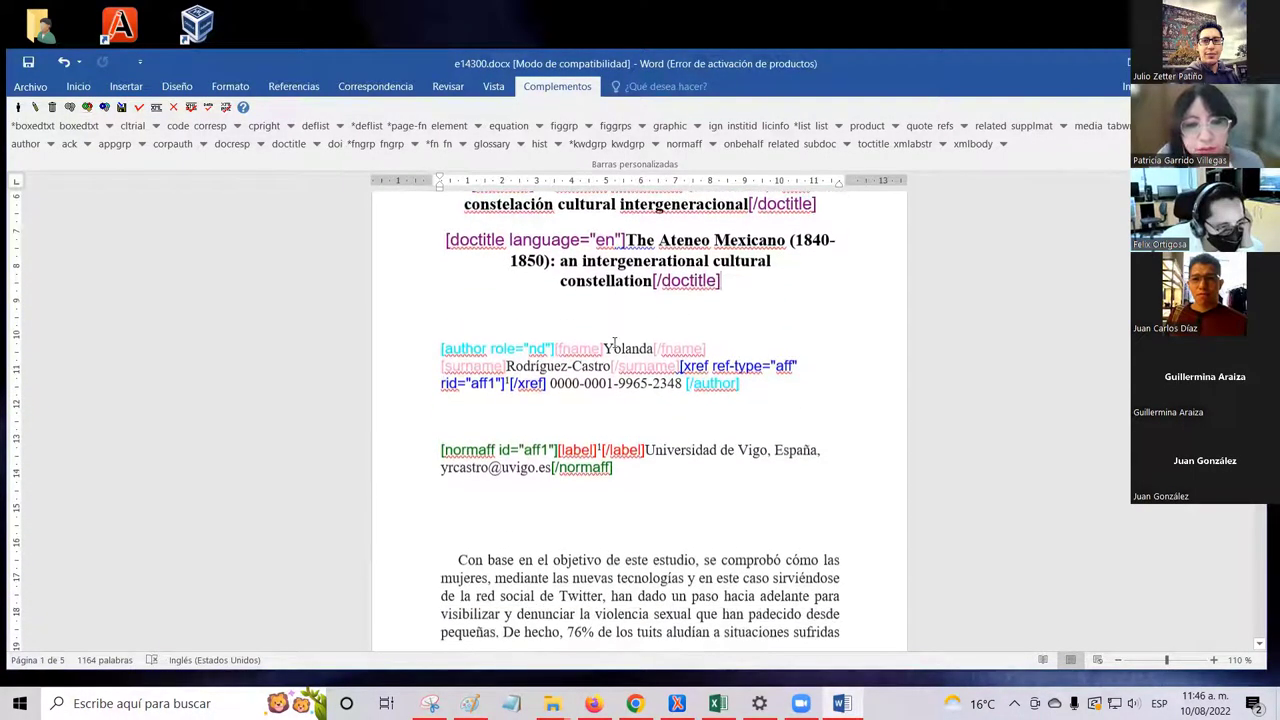
left_click(614, 348)
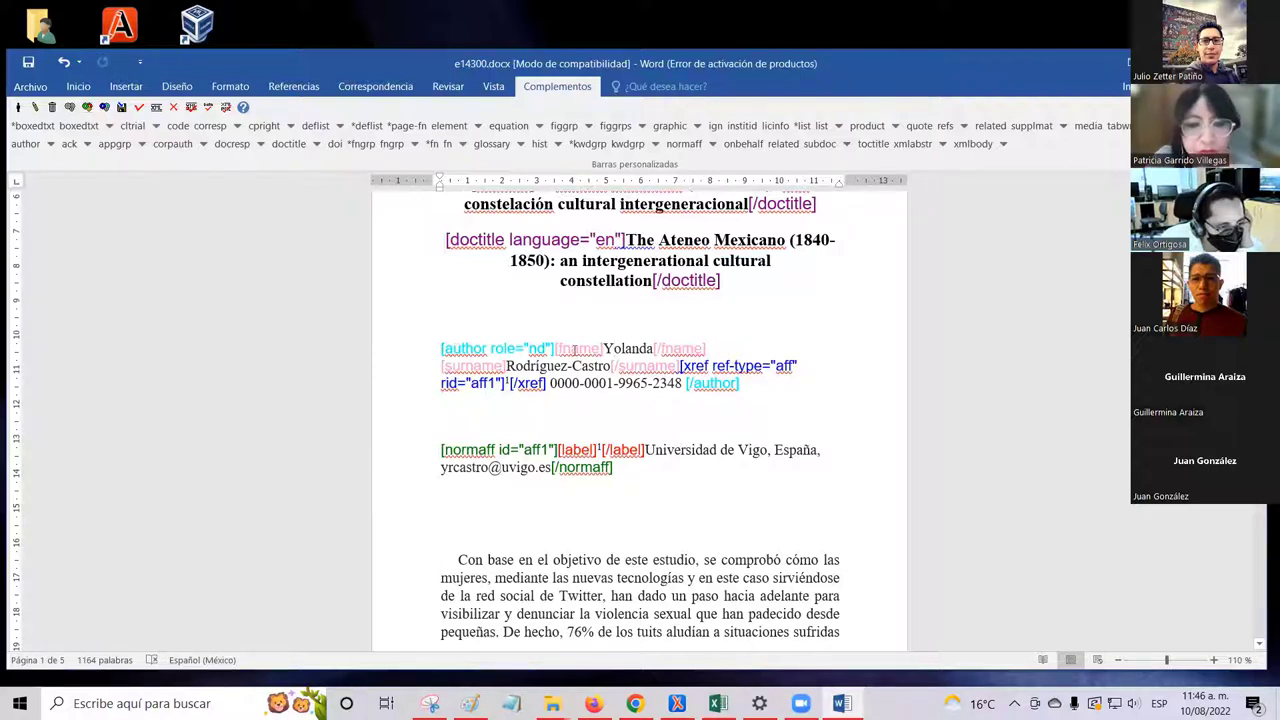
left_click_drag(441, 345, 555, 345)
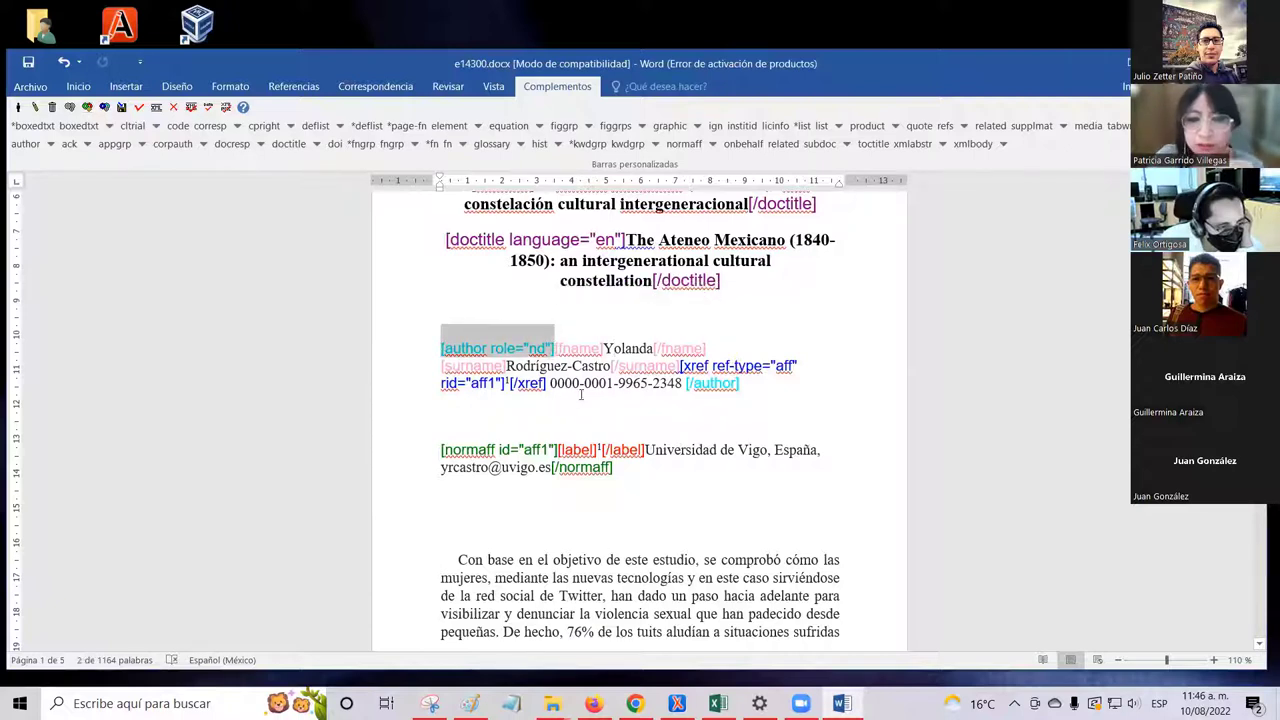
left_click(555, 345)
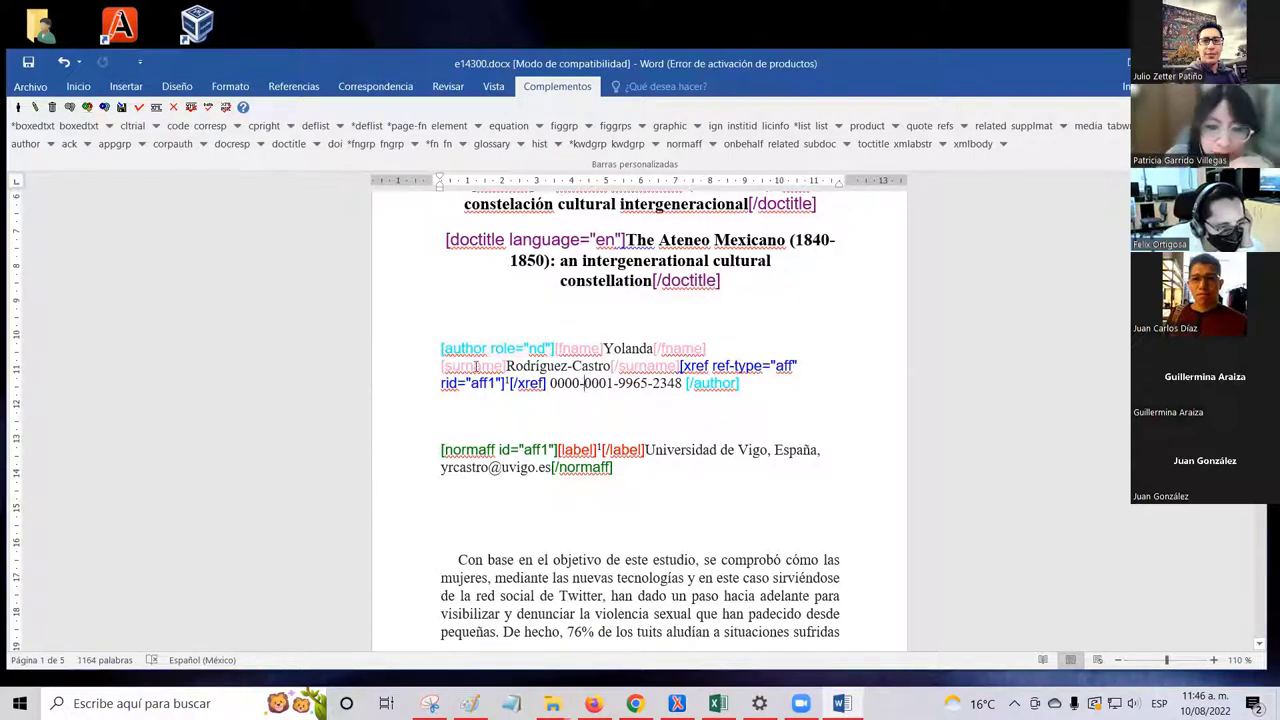
left_click_drag(441, 345, 553, 345)
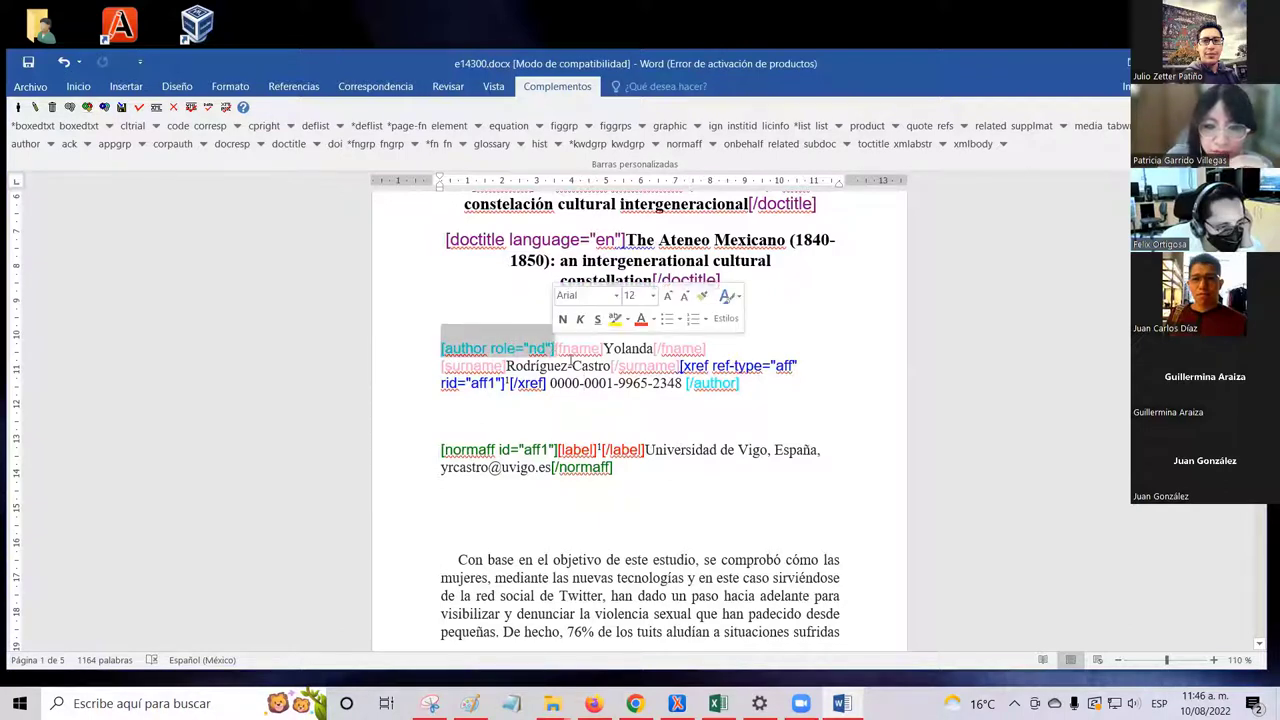
left_click(620, 386)
scroll(620, 386, "up", 3)
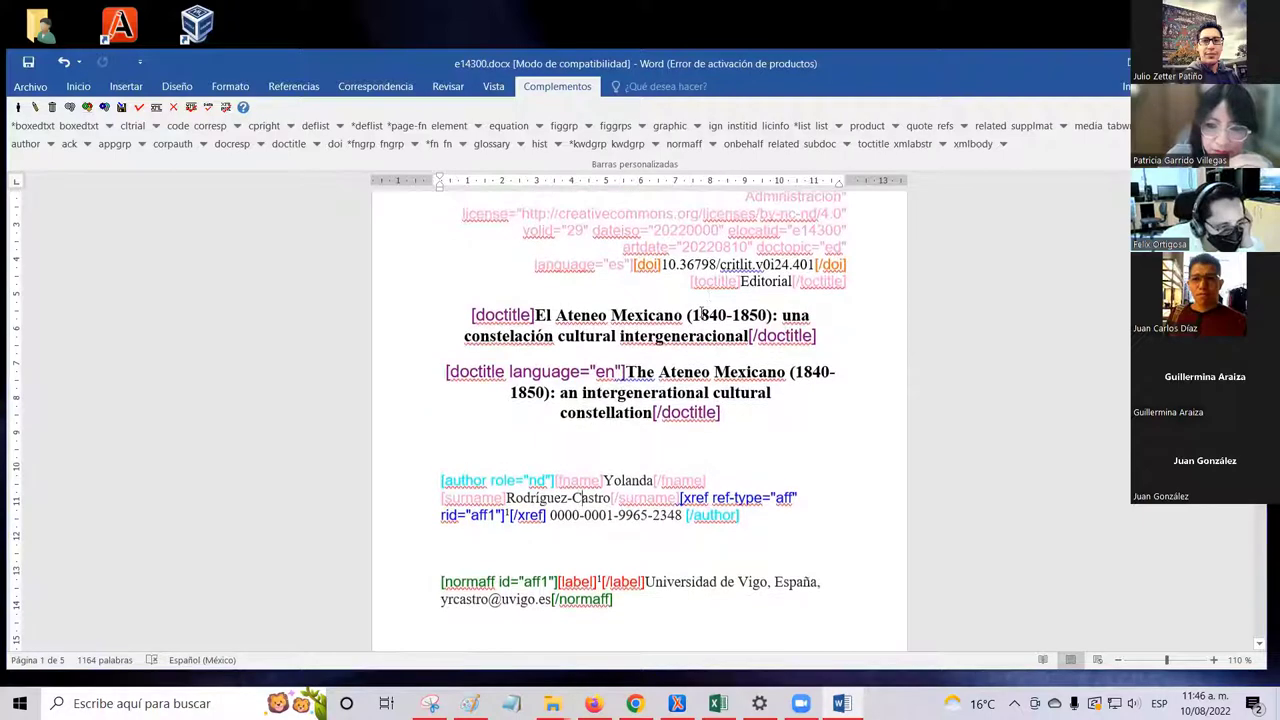
left_click(716, 281)
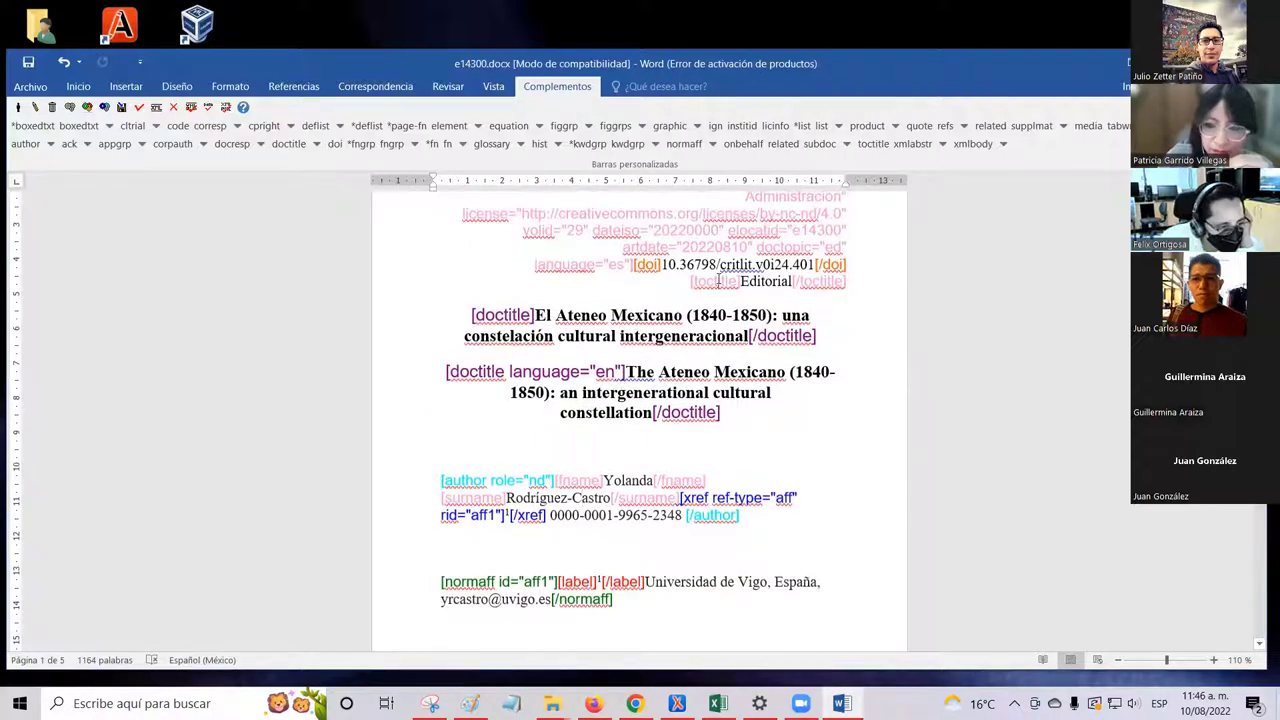
double_click(720, 281)
left_click(720, 281)
scroll(591, 338, "down", 3)
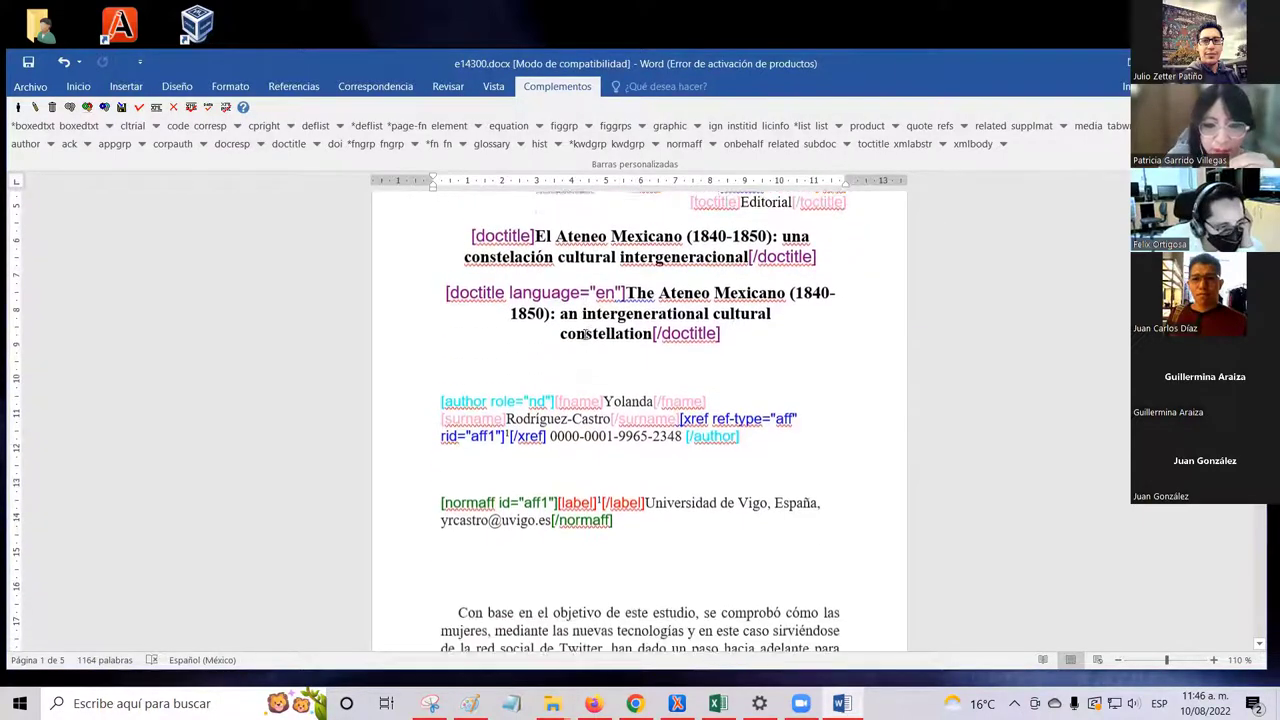
left_click(464, 348)
scroll(619, 426, "down", 1)
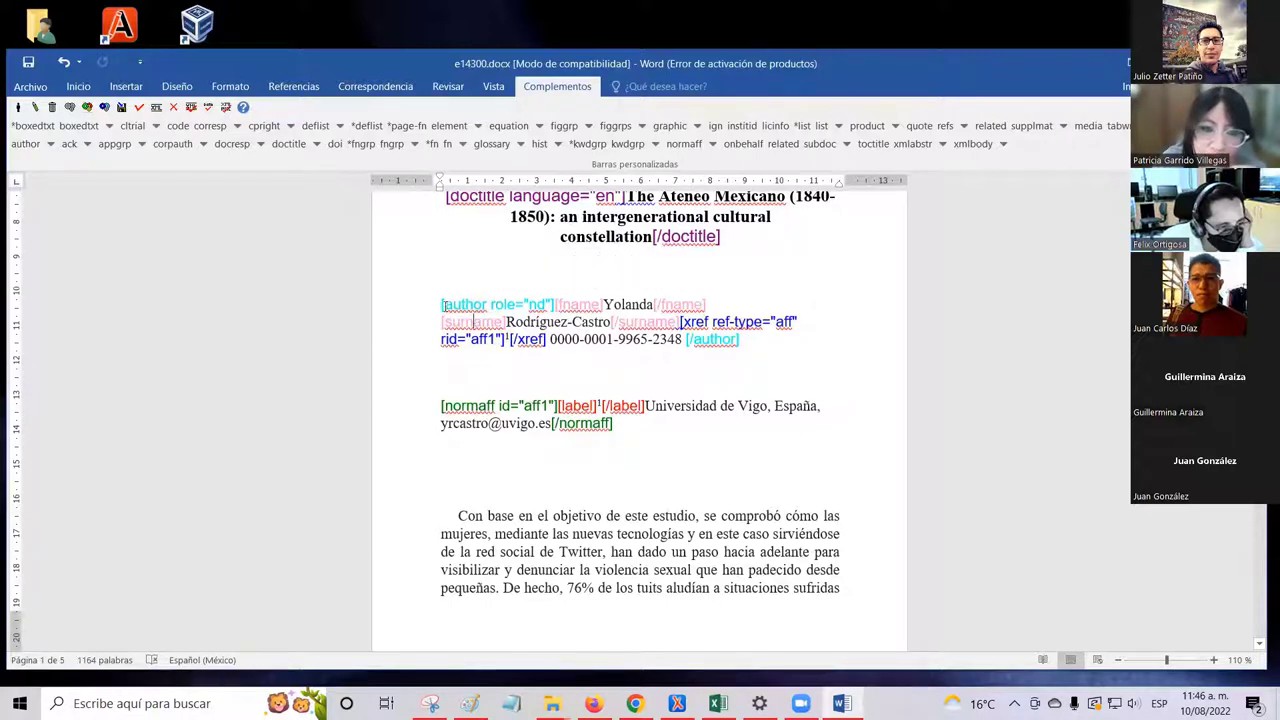
- Examine where the author element opens and closes around the author entry, including its role attribute
double_click(510, 305)
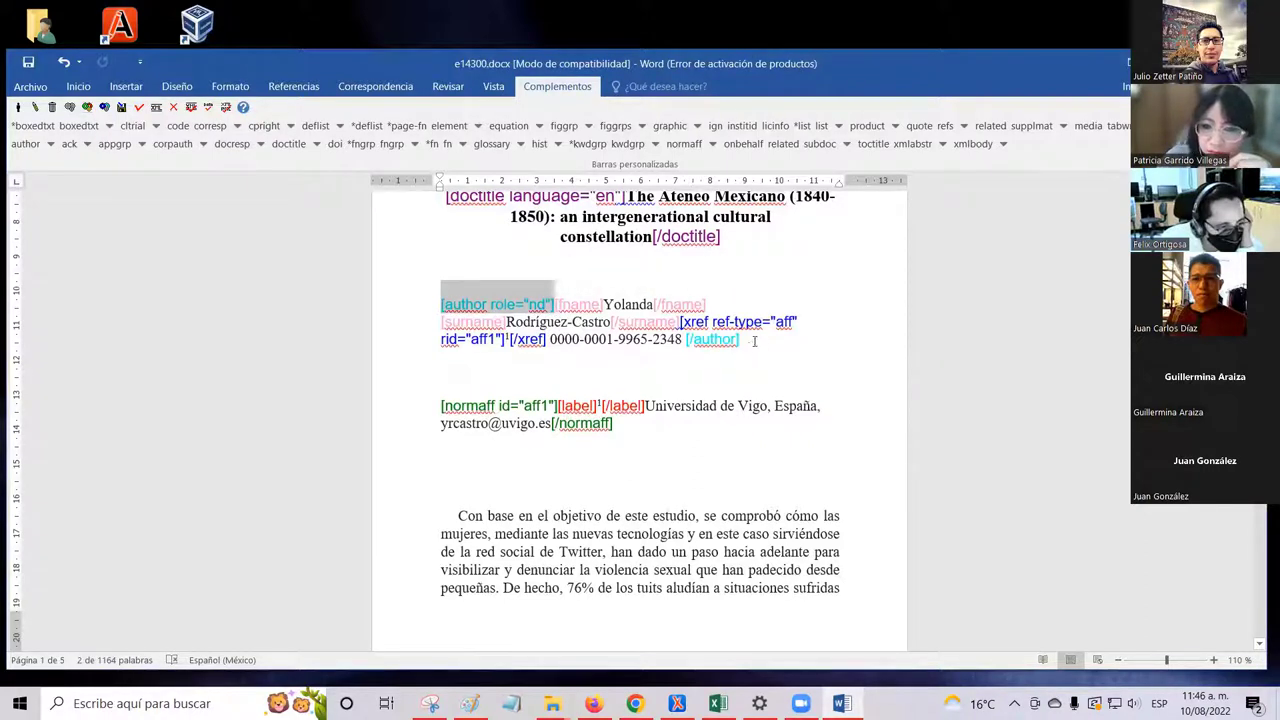
left_click(716, 340)
double_click(716, 340)
key("Left")
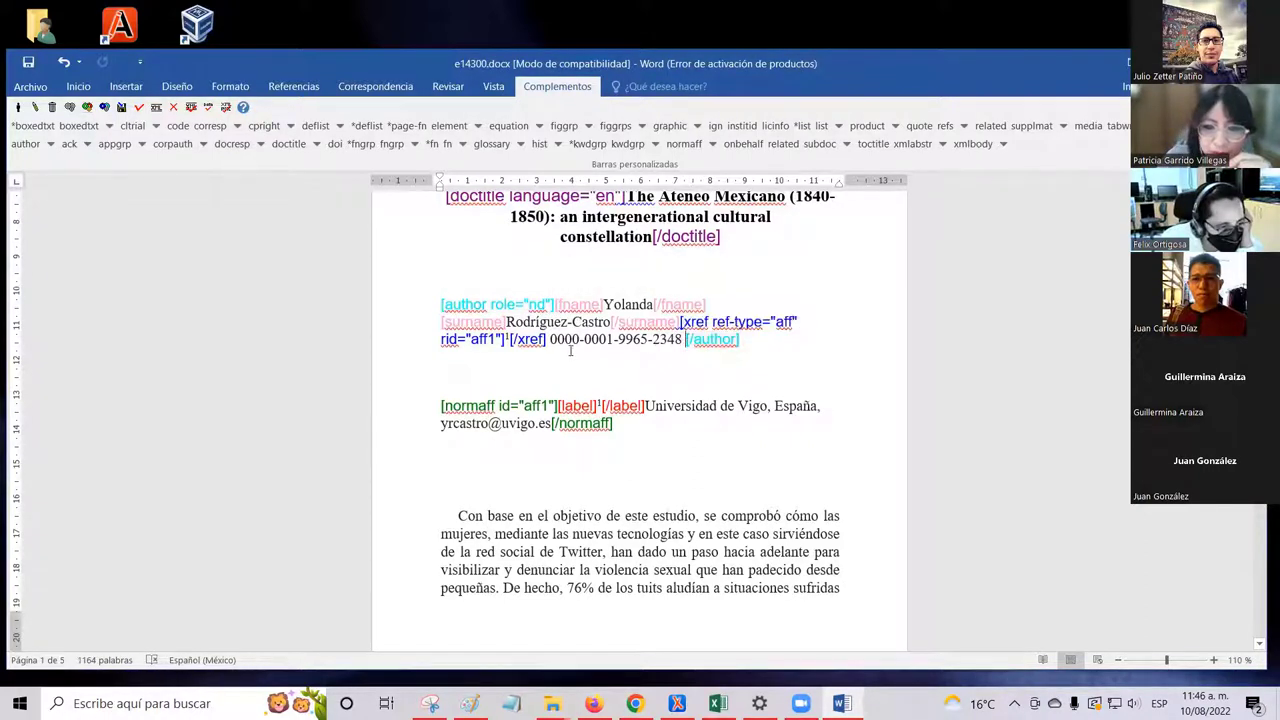
double_click(536, 304)
key("Right")
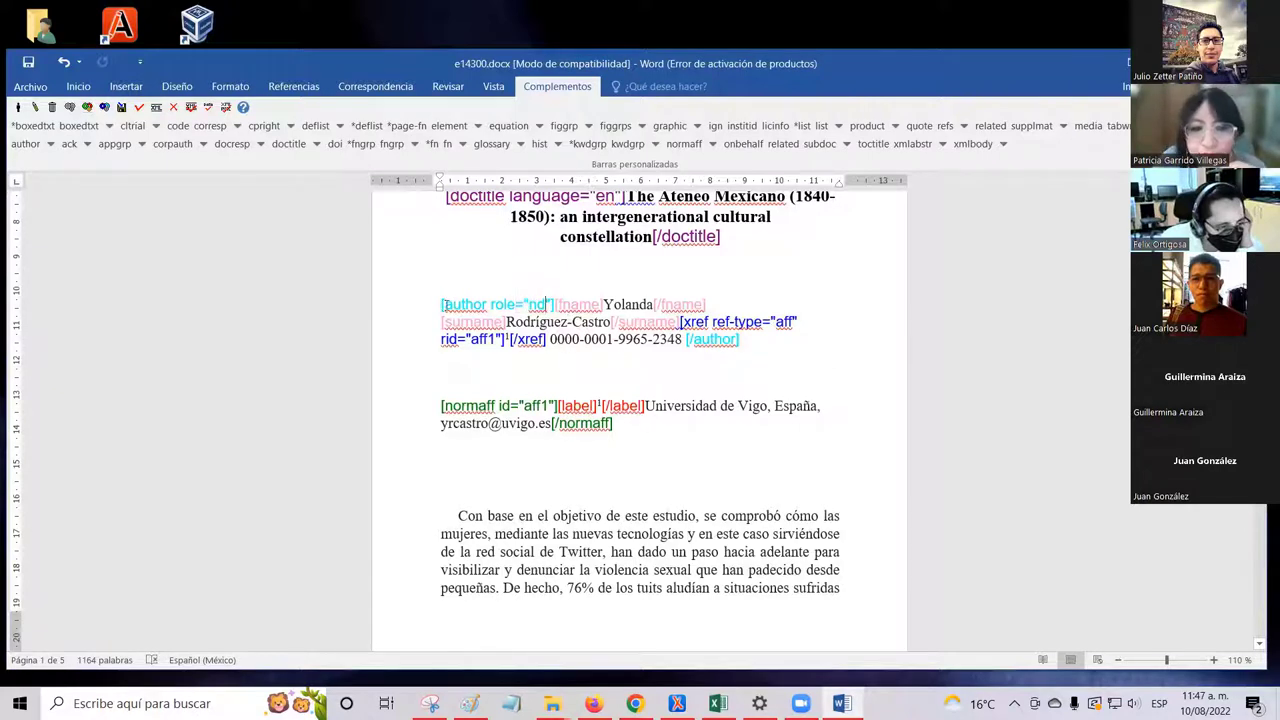
left_click_drag(443, 304, 551, 304)
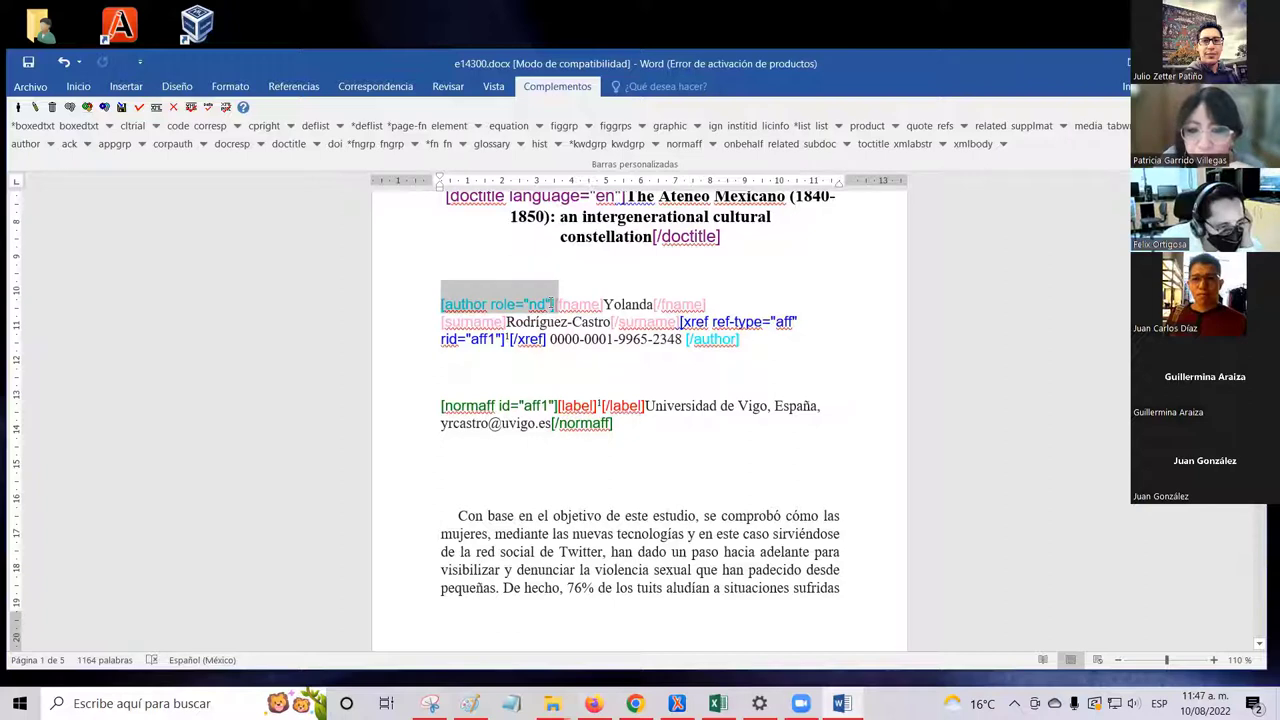
left_click(571, 322)
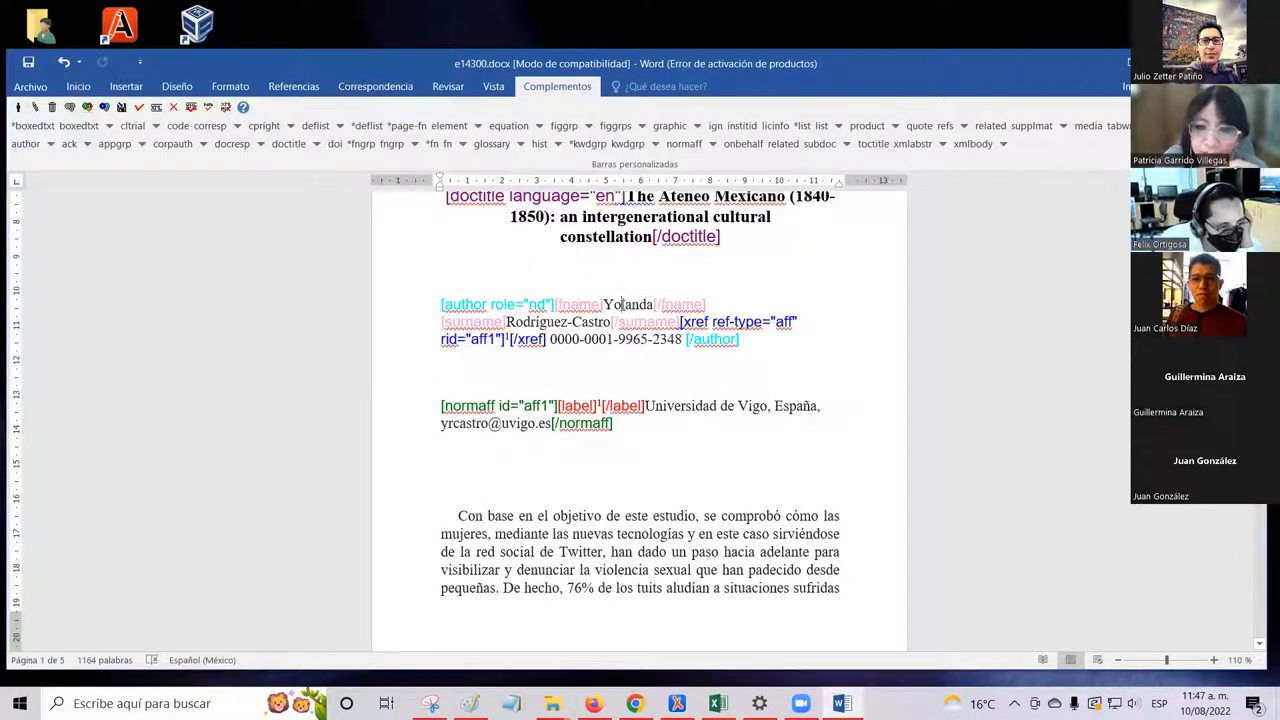
- Examine how the fname and surname tags enclose the author's given name and compound surname
double_click(622, 304)
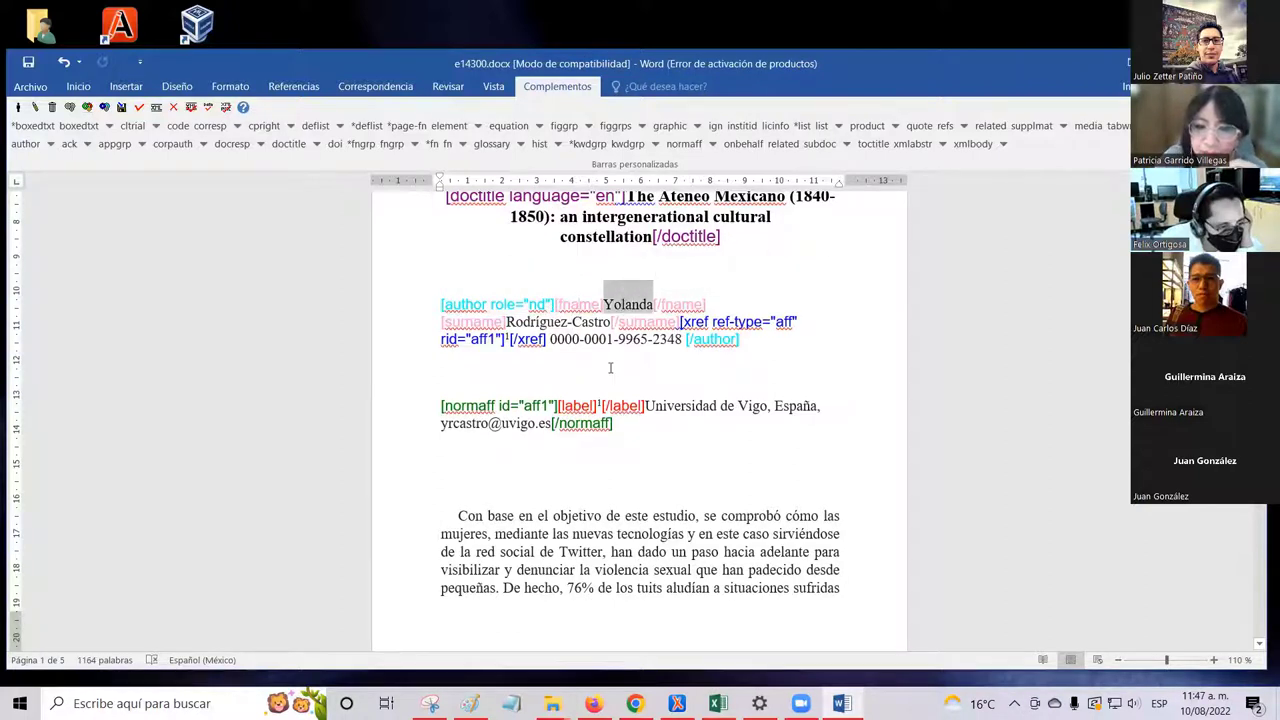
double_click(567, 305)
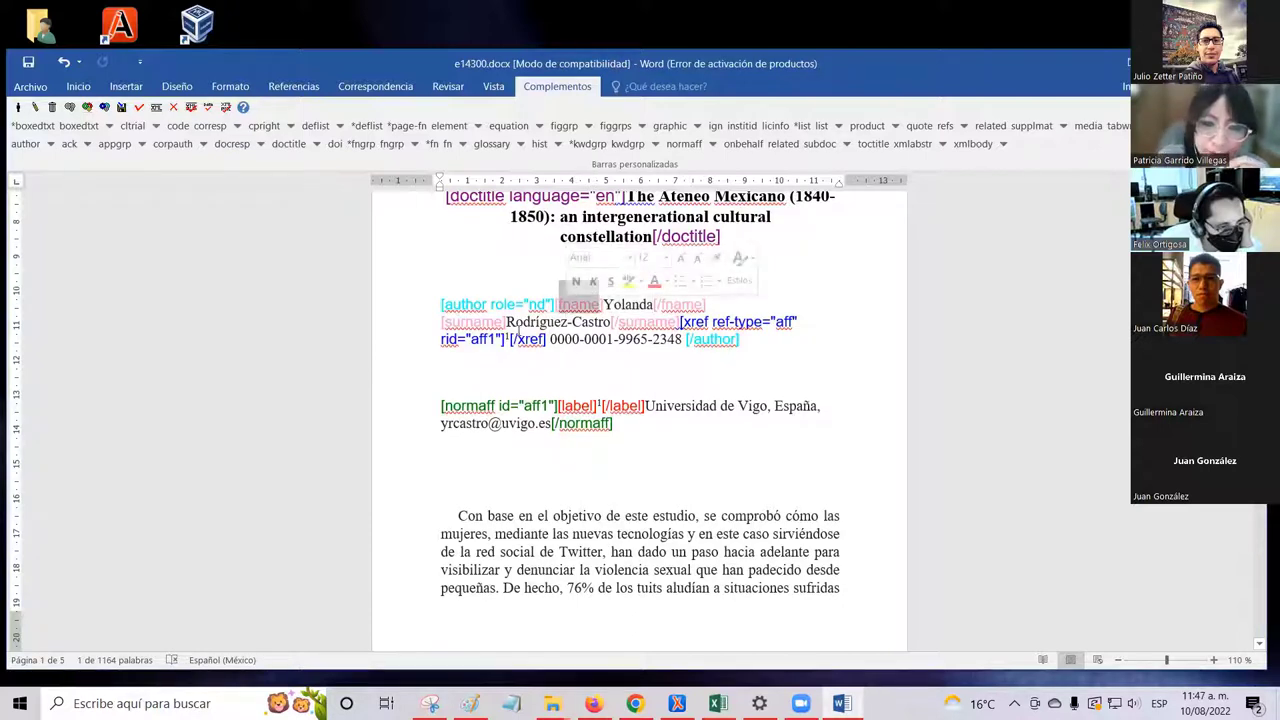
left_click(471, 326)
left_click_drag(508, 325, 611, 325)
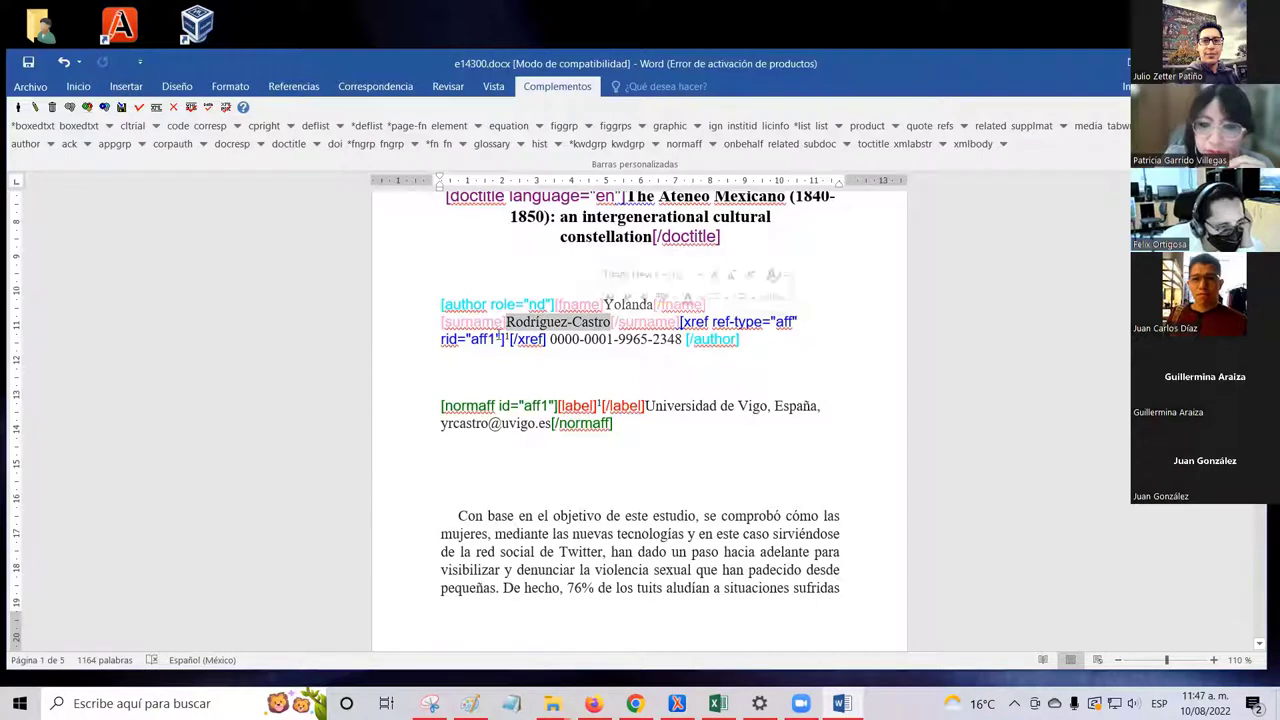
double_click(483, 325)
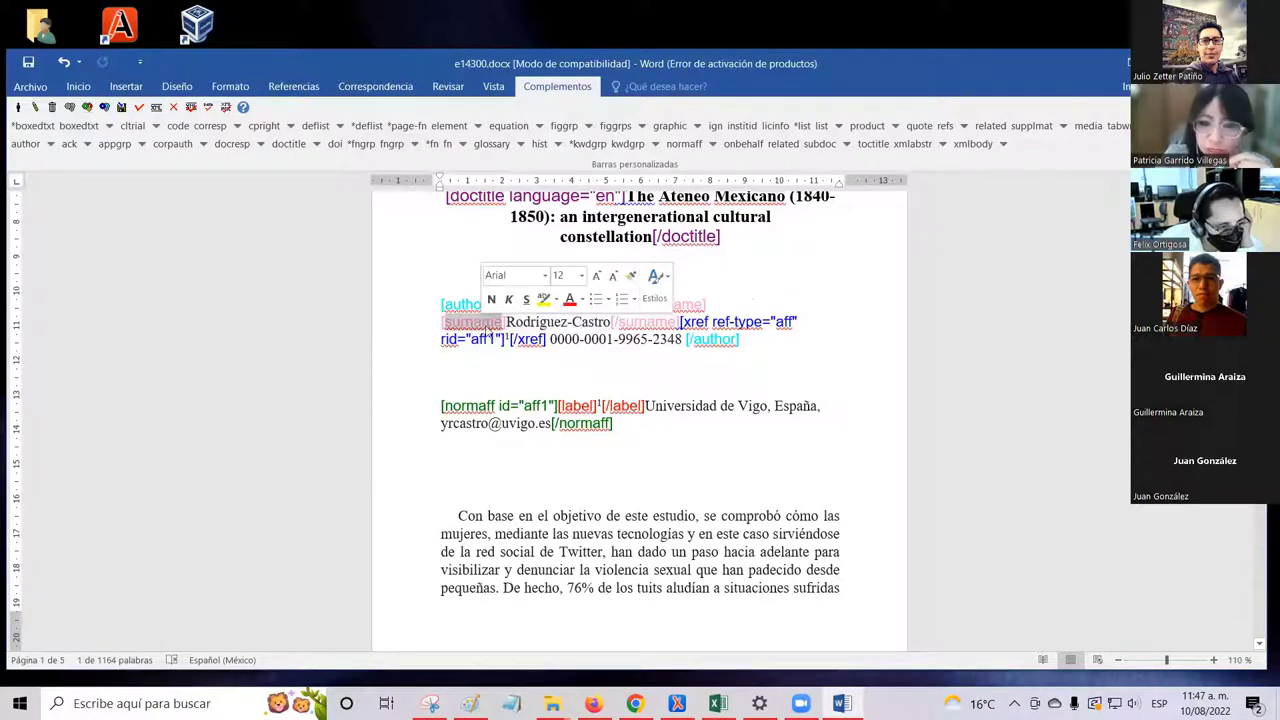
left_click(606, 305)
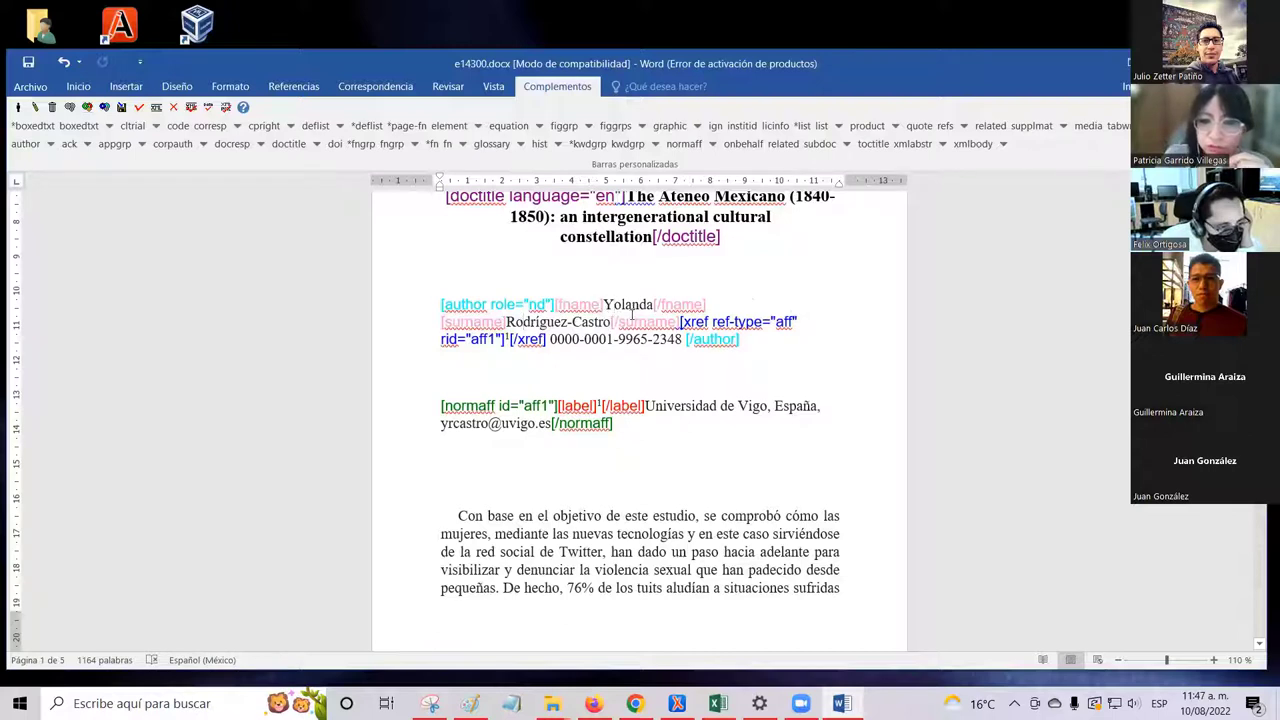
double_click(567, 339)
key("Left")
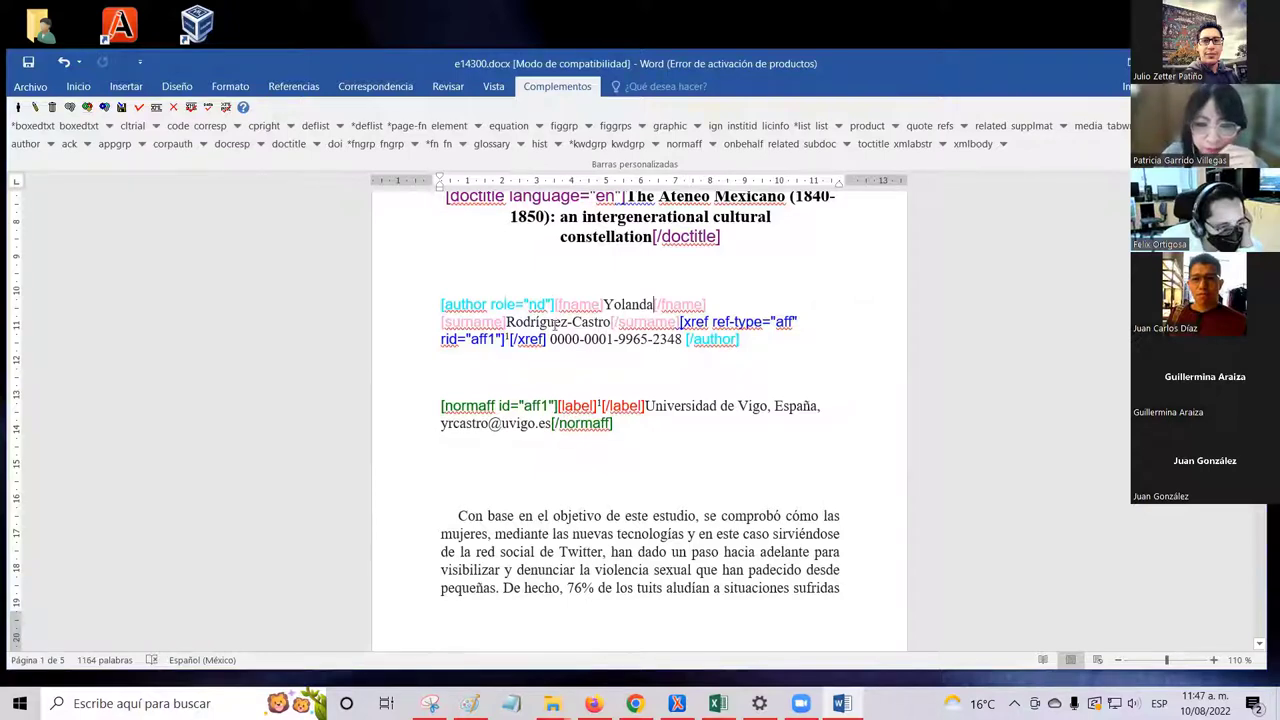
double_click(548, 321)
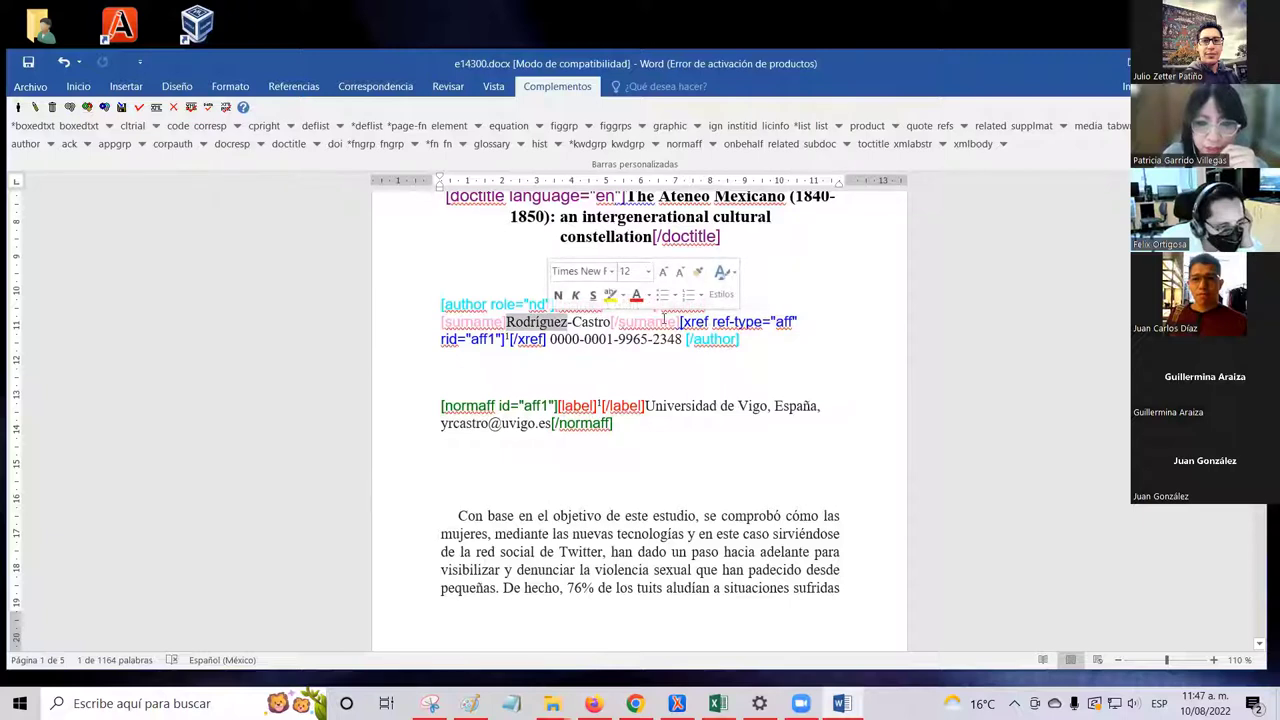
left_click(656, 304)
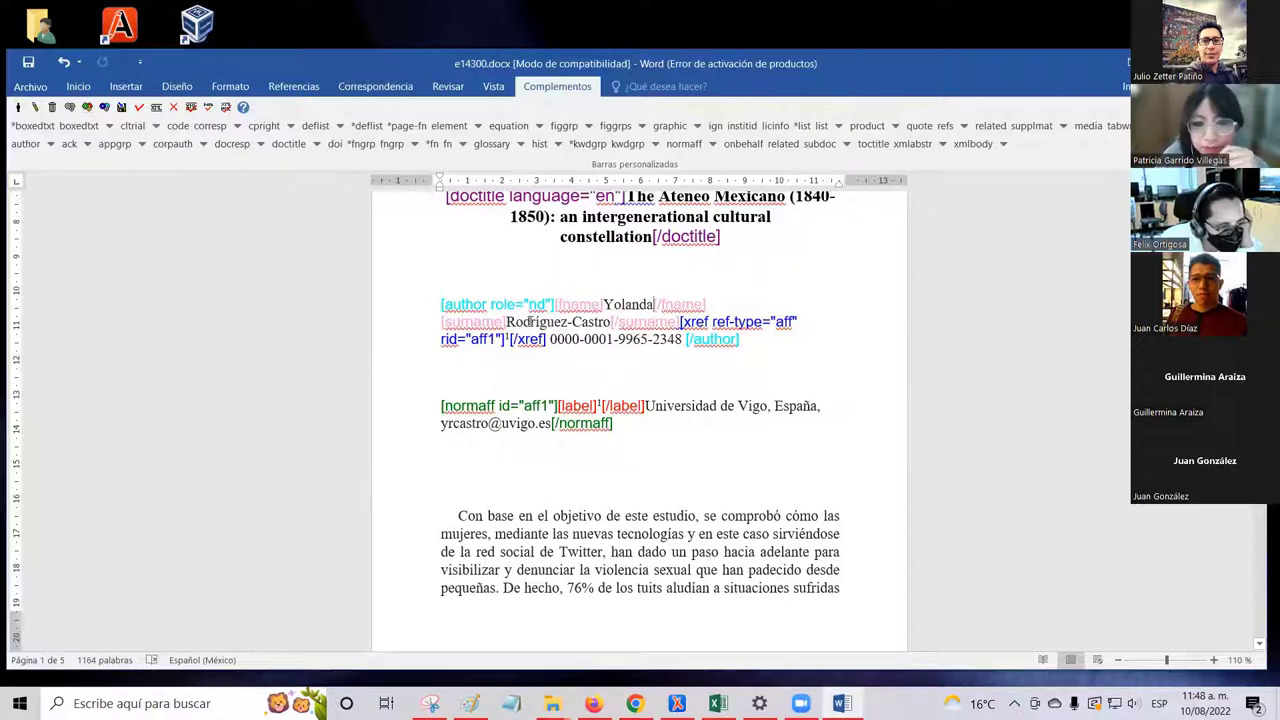
double_click(533, 322)
left_click(491, 322)
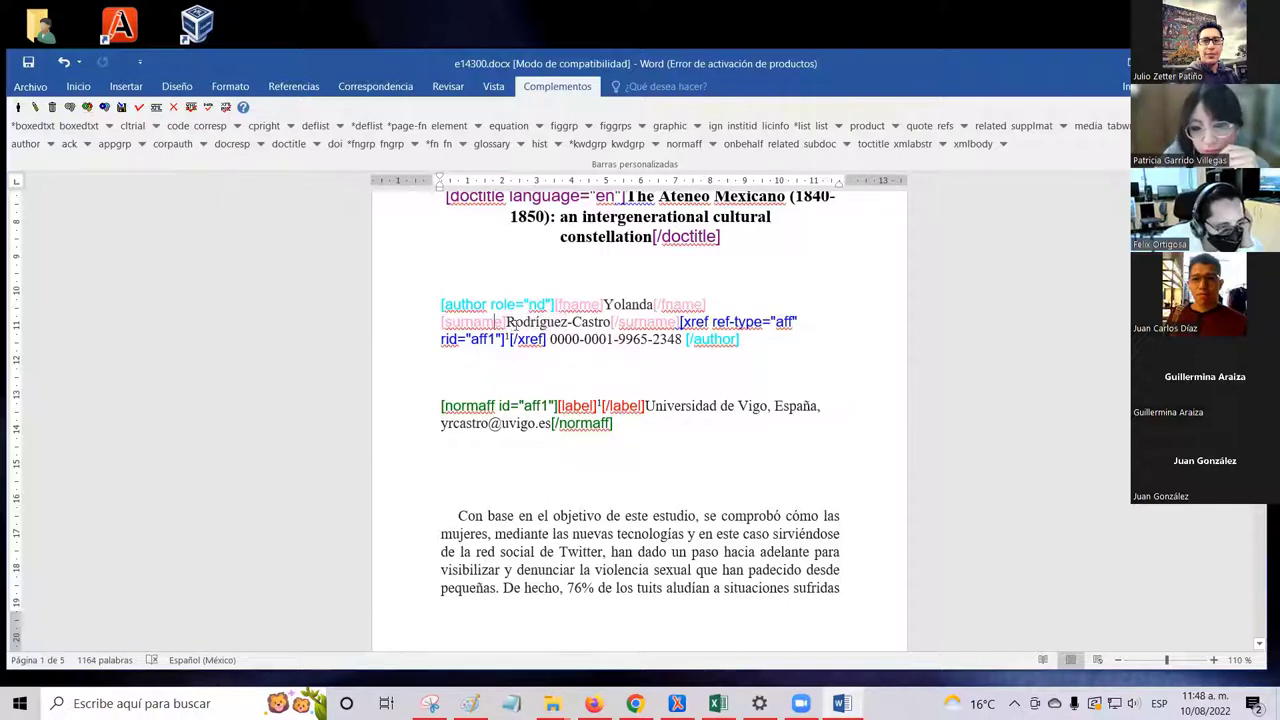
- Check which part of the author's name sits inside the fname tags and which part inside the surname tags
double_click(508, 322)
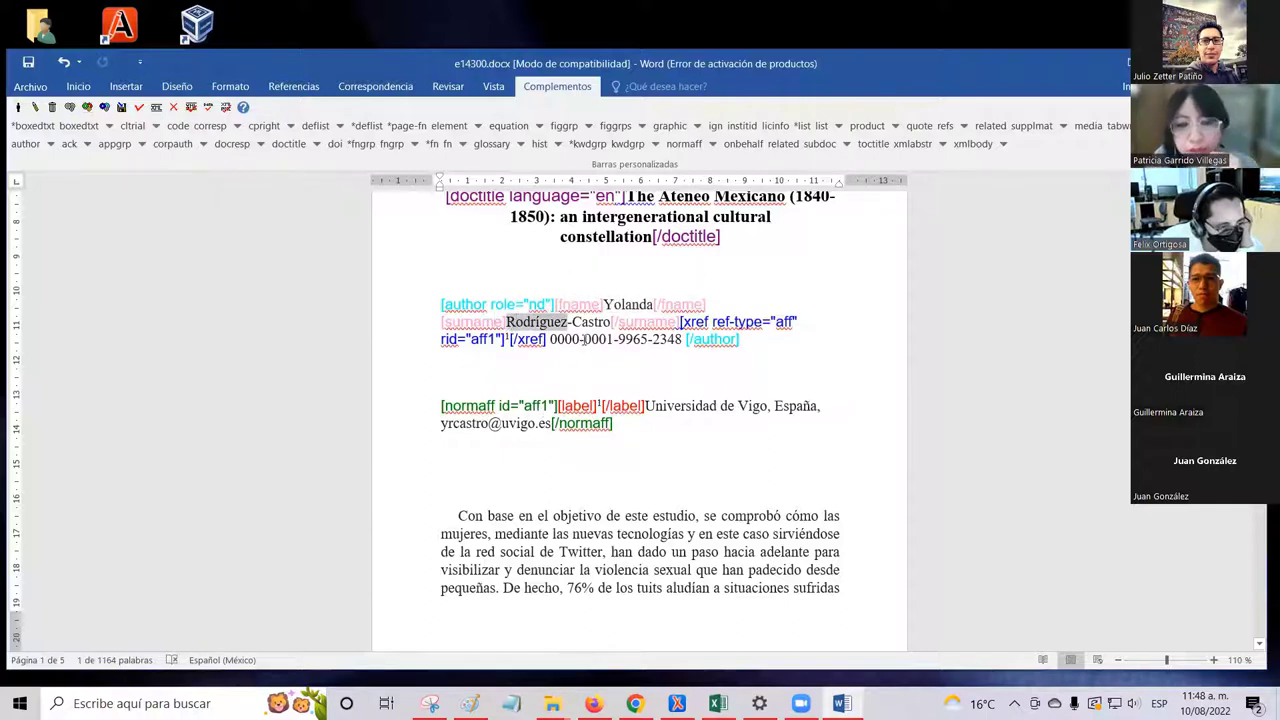
left_click(584, 339)
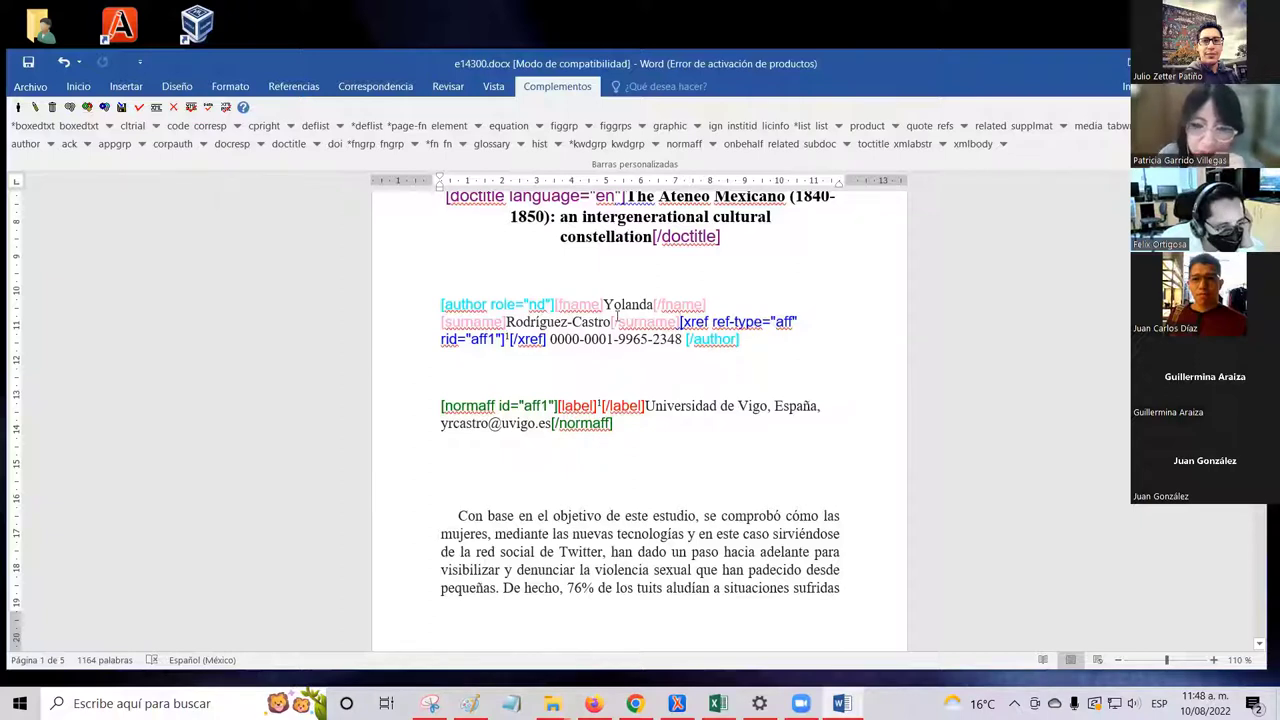
double_click(622, 304)
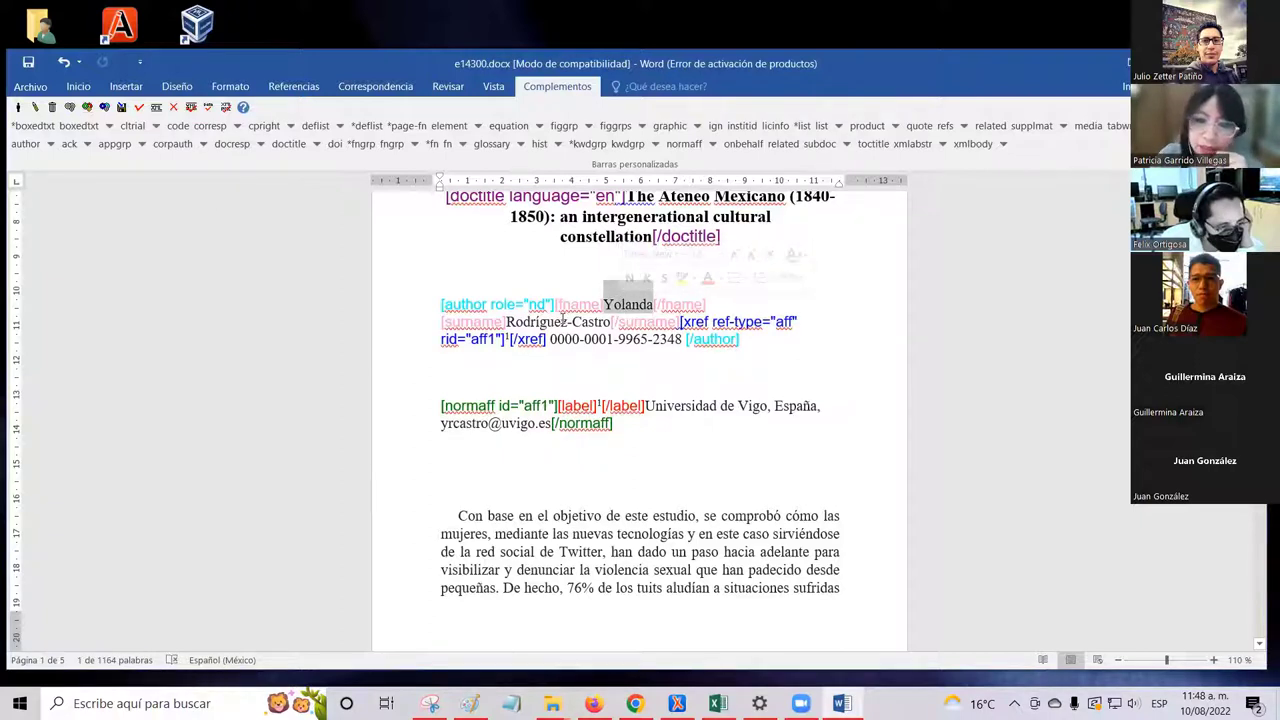
left_click(641, 311)
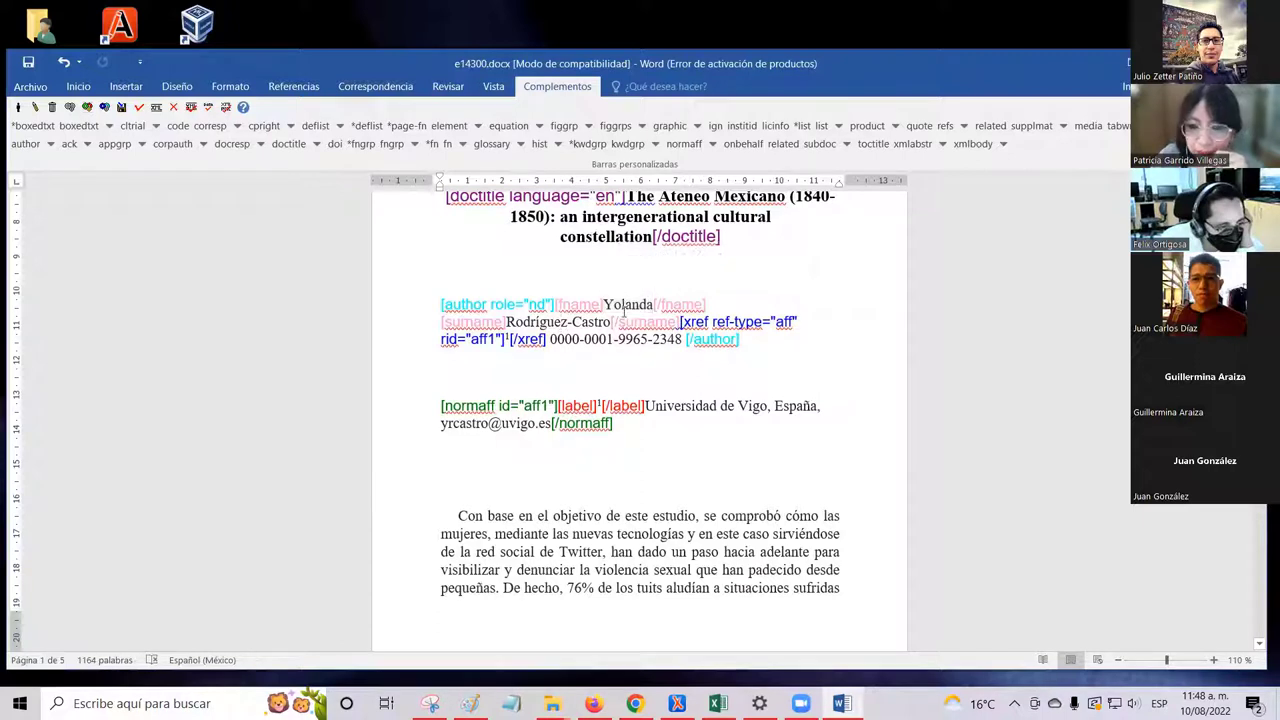
double_click(627, 304)
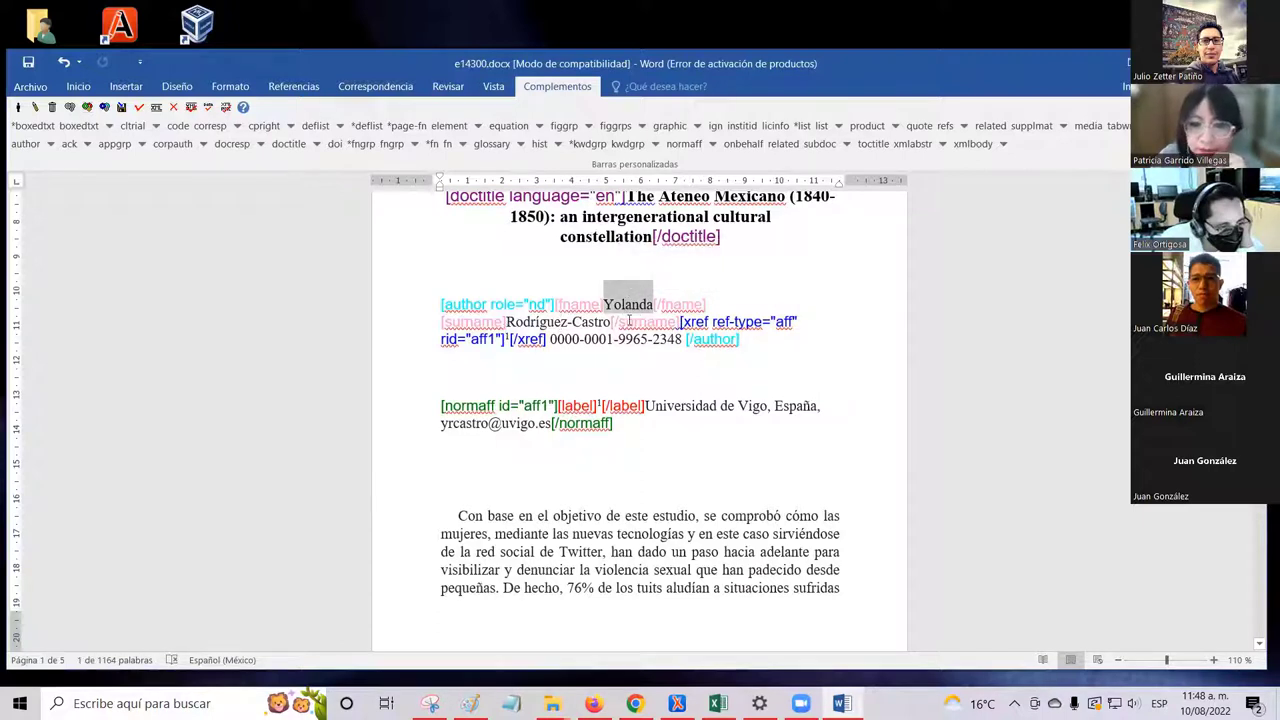
left_click(614, 311)
double_click(620, 304)
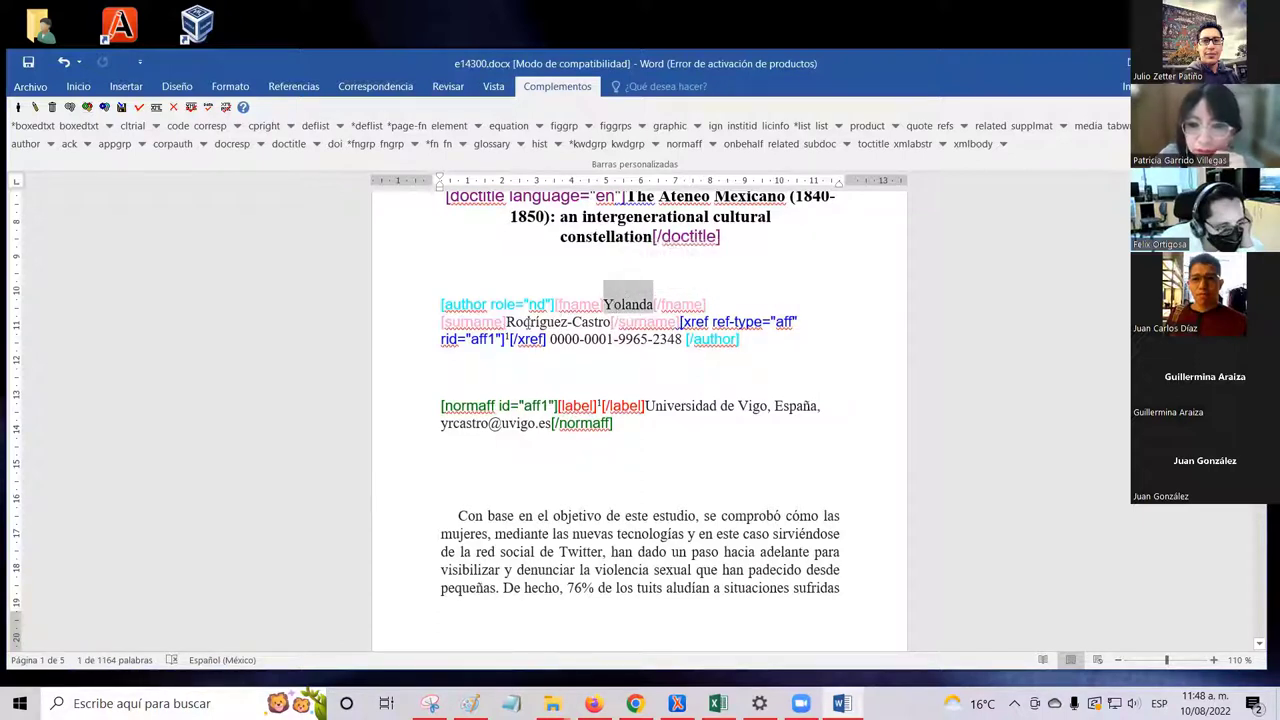
double_click(536, 322)
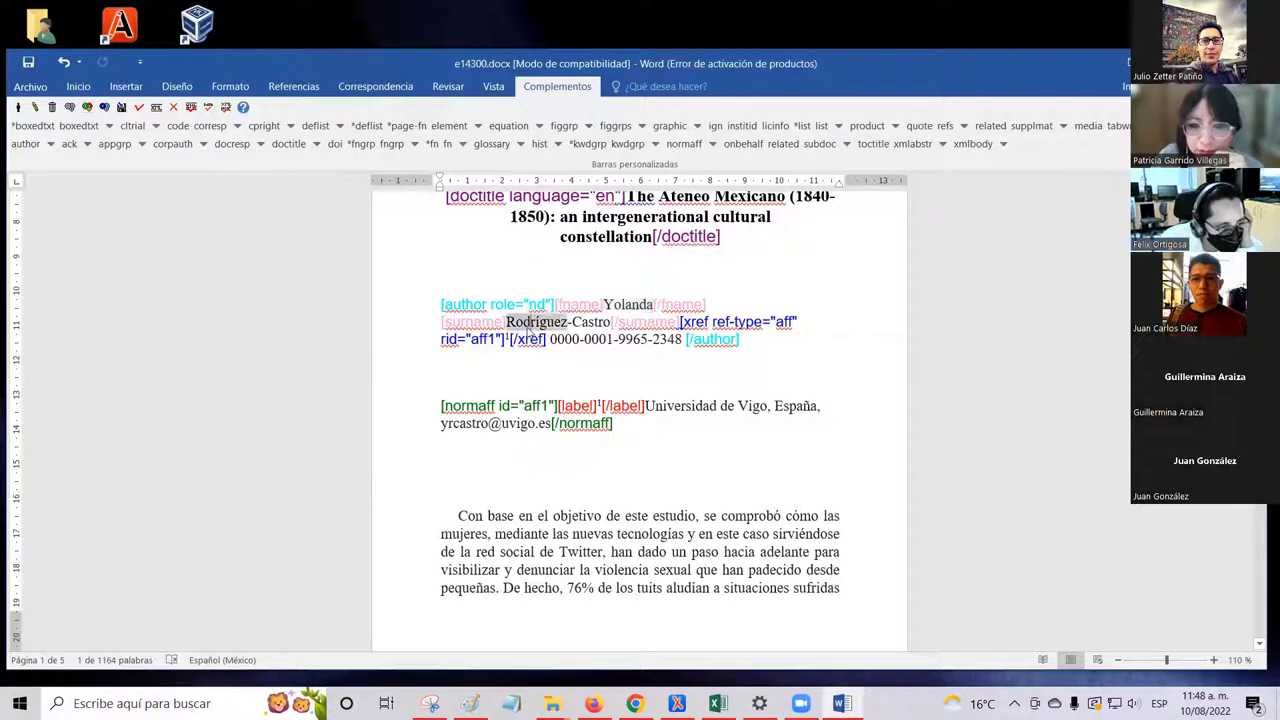
left_click(586, 339)
double_click(632, 309)
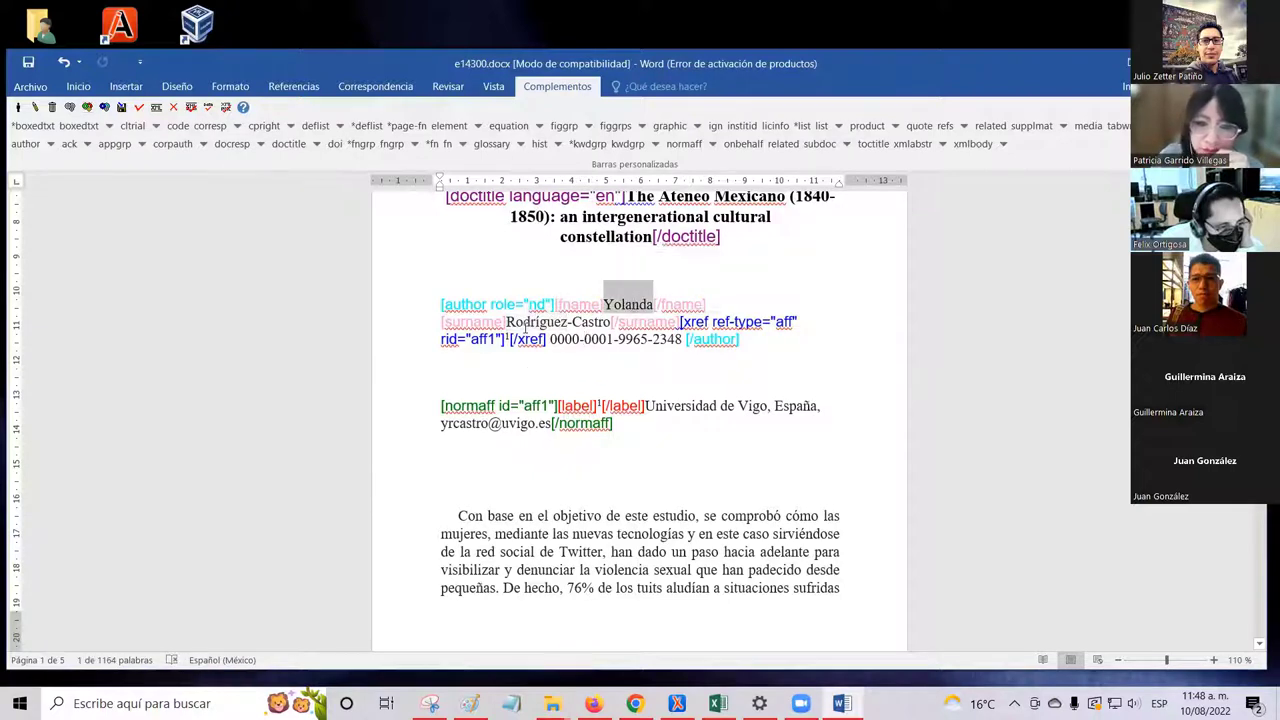
double_click(530, 322)
- Delete the extra space between the compound surname and its closing surname tag
left_click(610, 324)
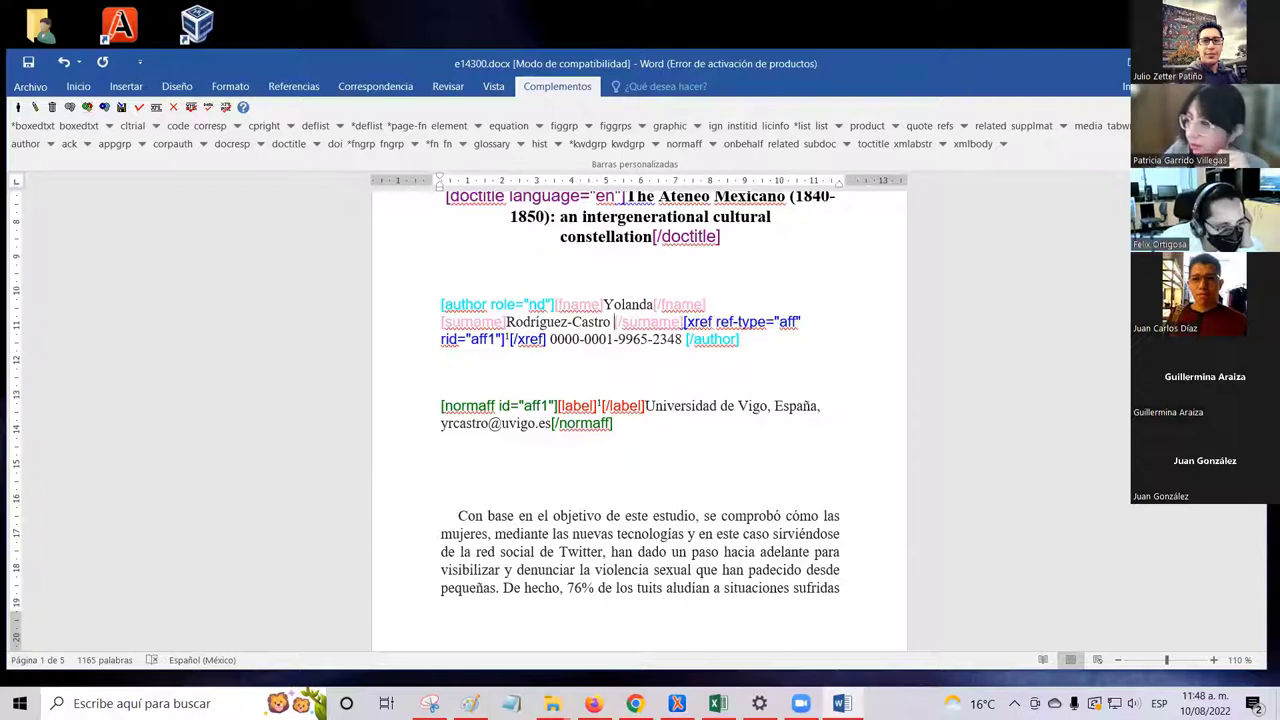
key("BackSpace")
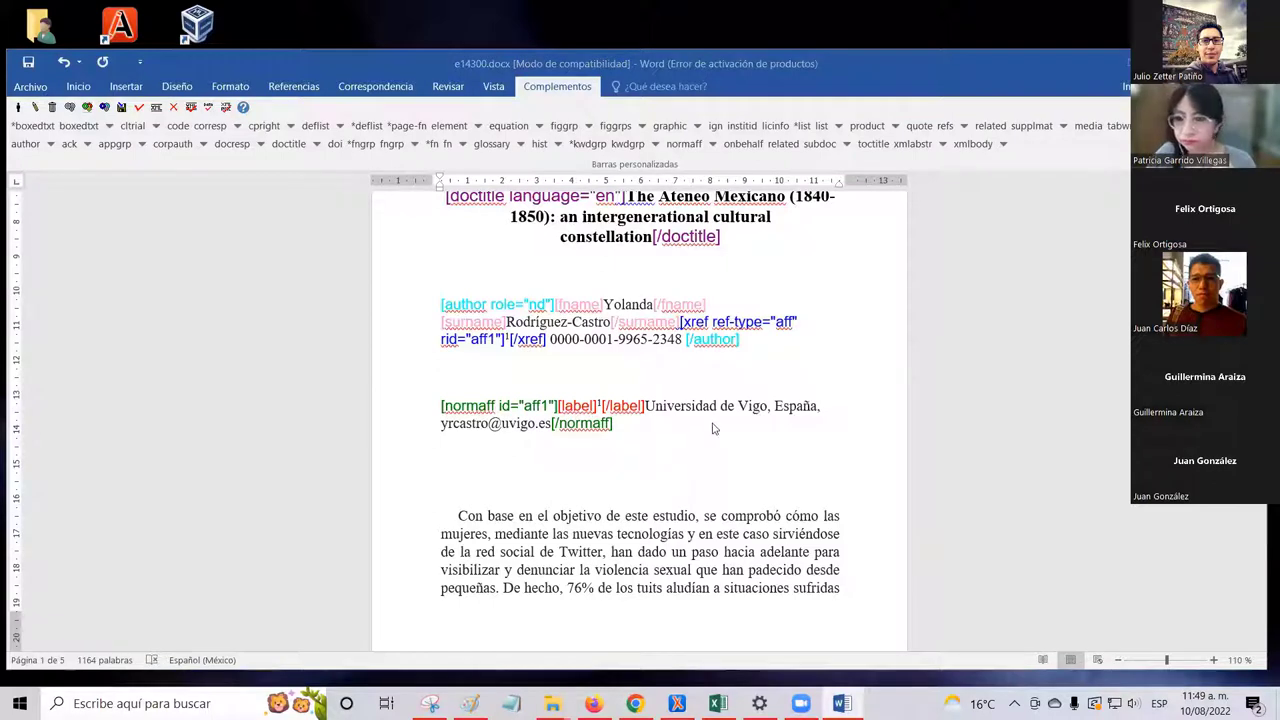
- Compare the language attribute of the doc tag with the opening doctitle tags of the Spanish and English titles
scroll(686, 367, "up", 3)
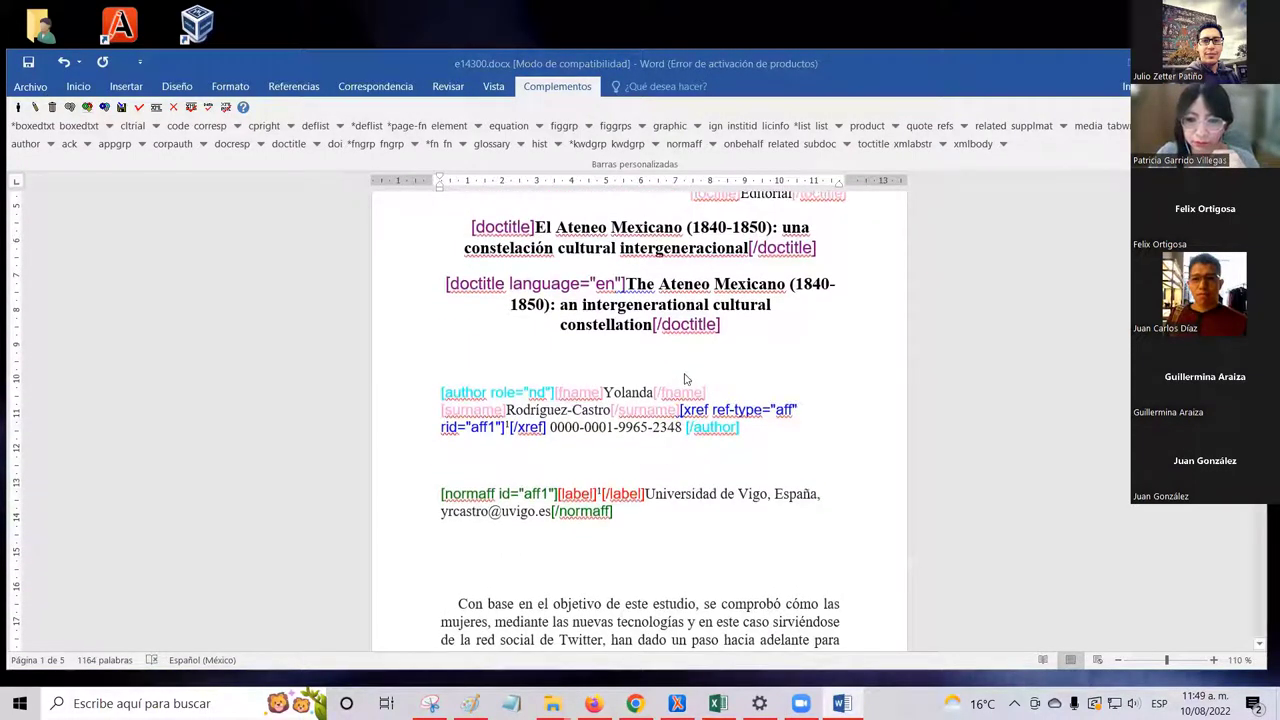
scroll(686, 378, "up", 5)
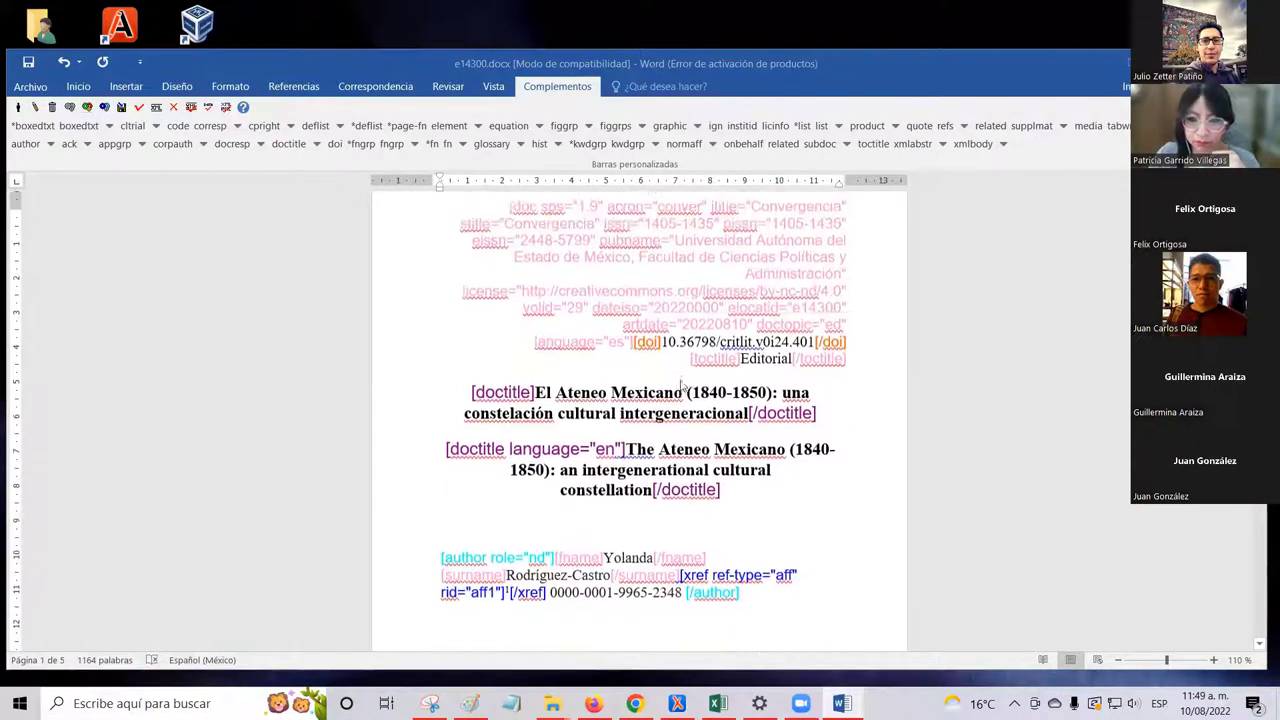
scroll(683, 384, "up", 2)
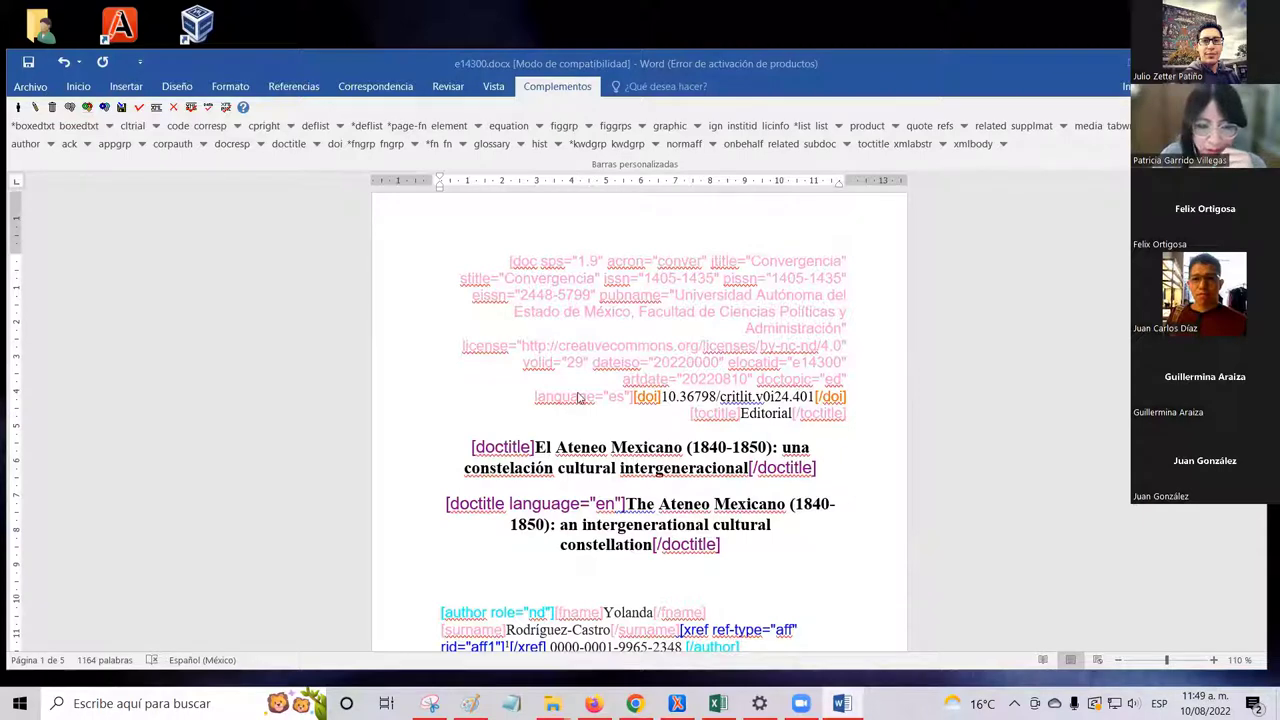
scroll(543, 400, "down", 1)
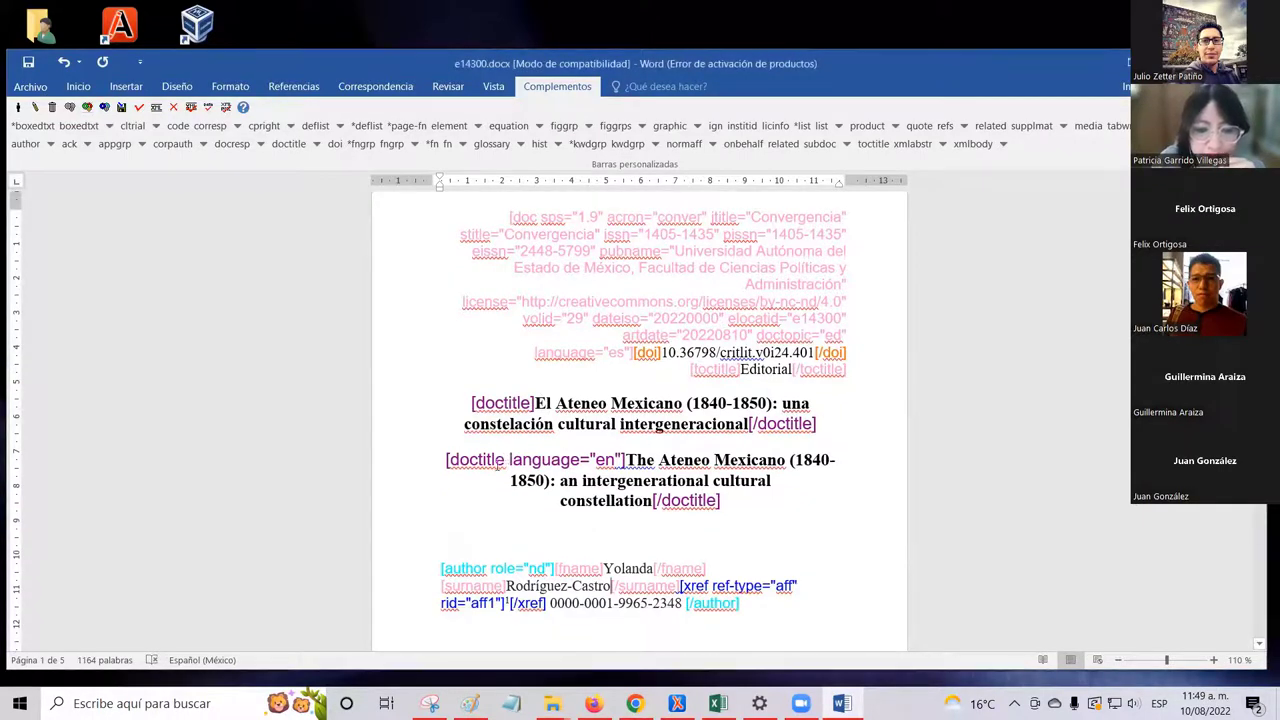
left_click(529, 407)
scroll(529, 407, "up", 1)
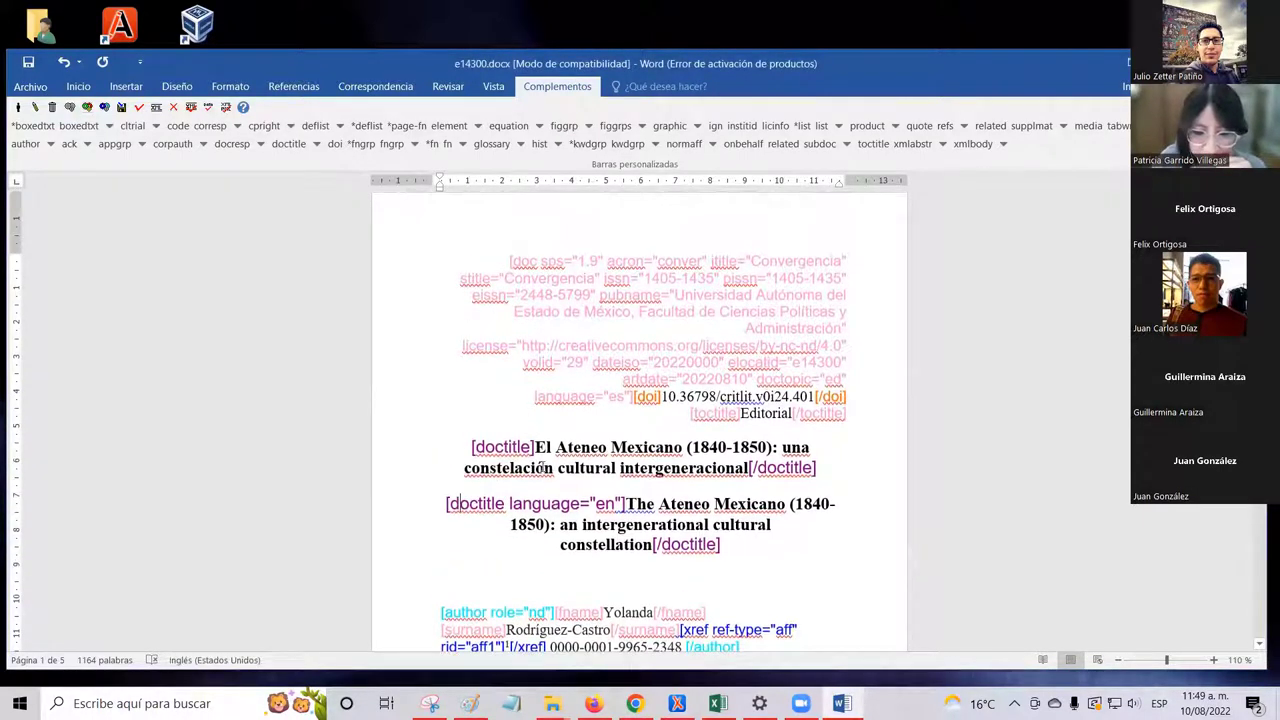
scroll(529, 407, "down", 2)
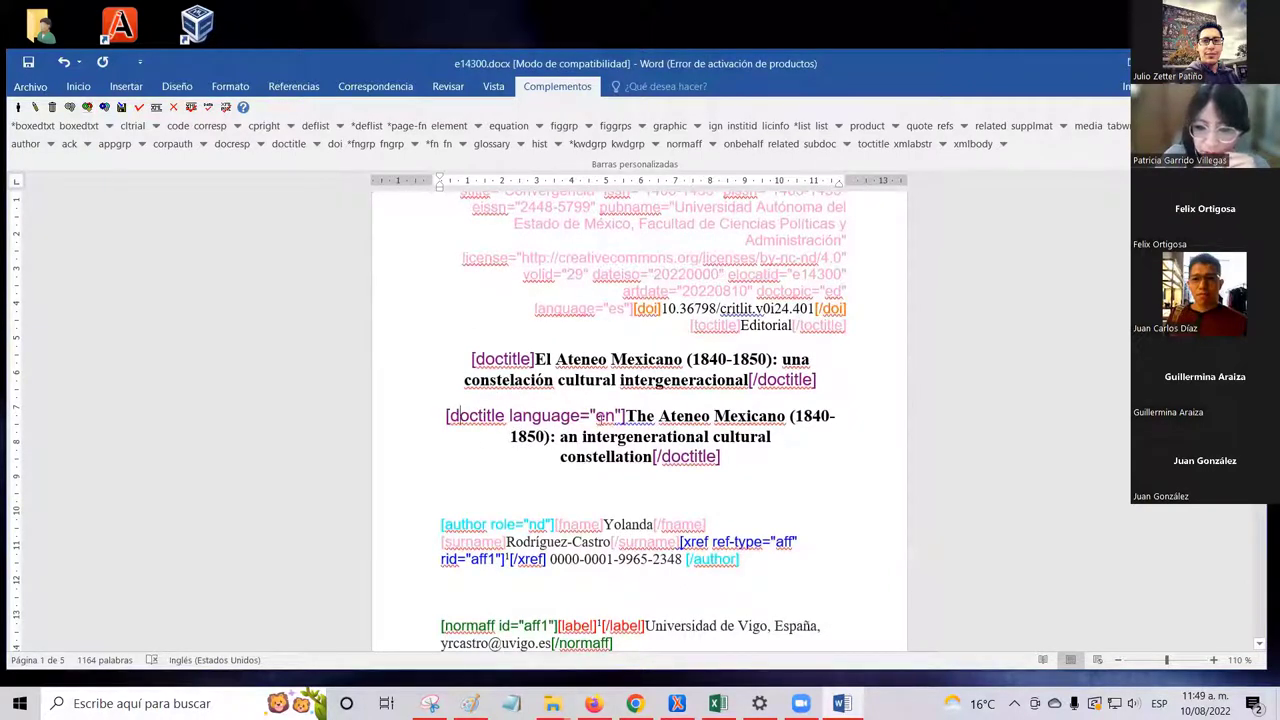
triple_click(602, 416)
left_click(609, 433)
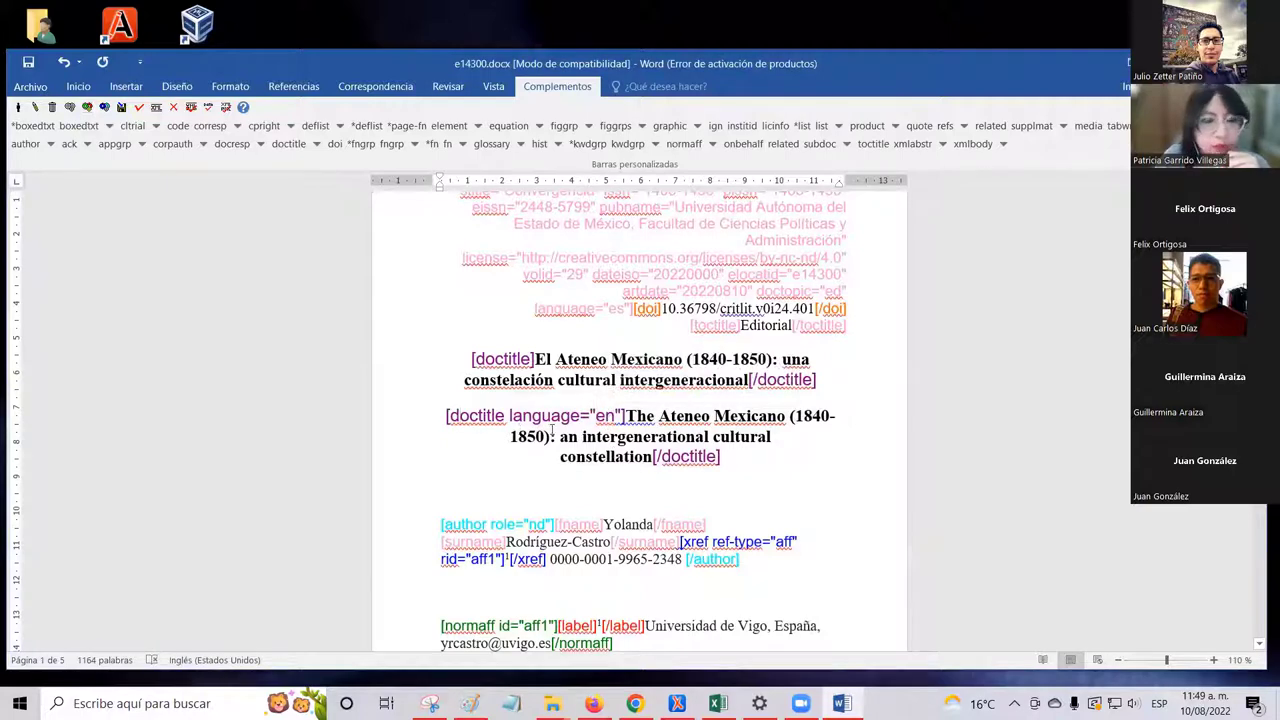
scroll(502, 336, "up", 2)
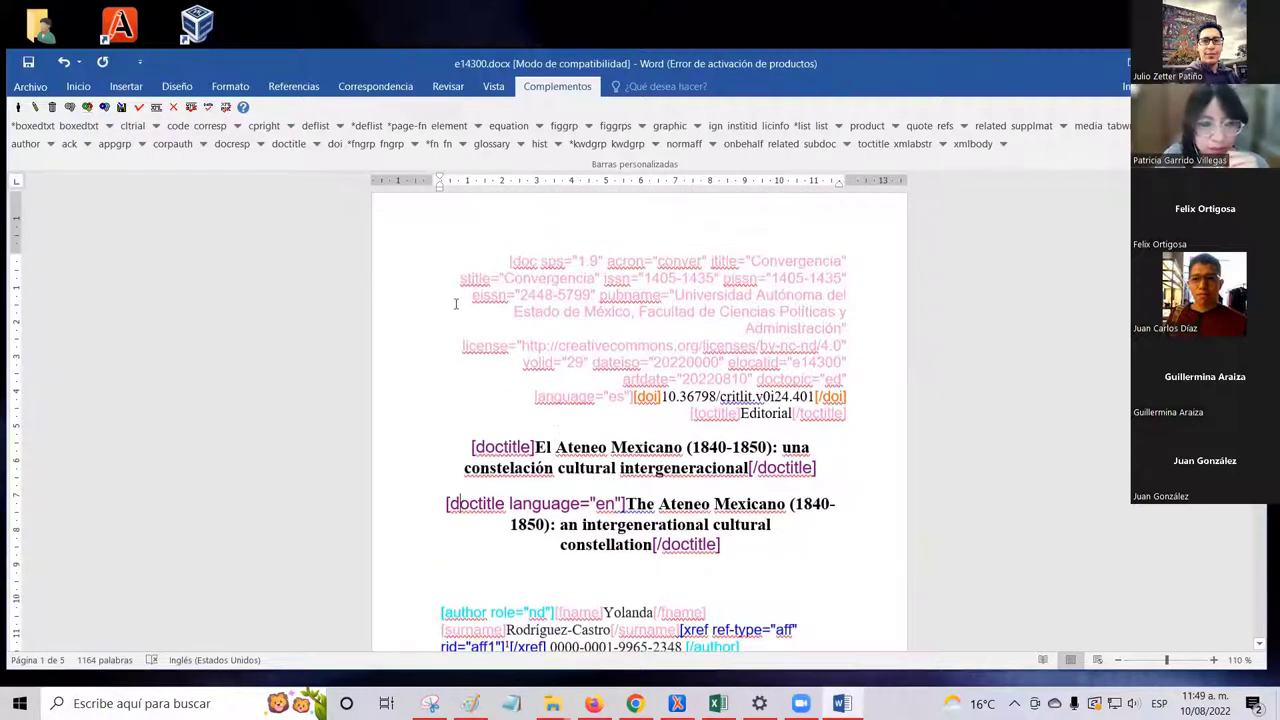
- Open the doc tag's attributes for editing, review the journal and article metadata, and accept the form
left_click(530, 261)
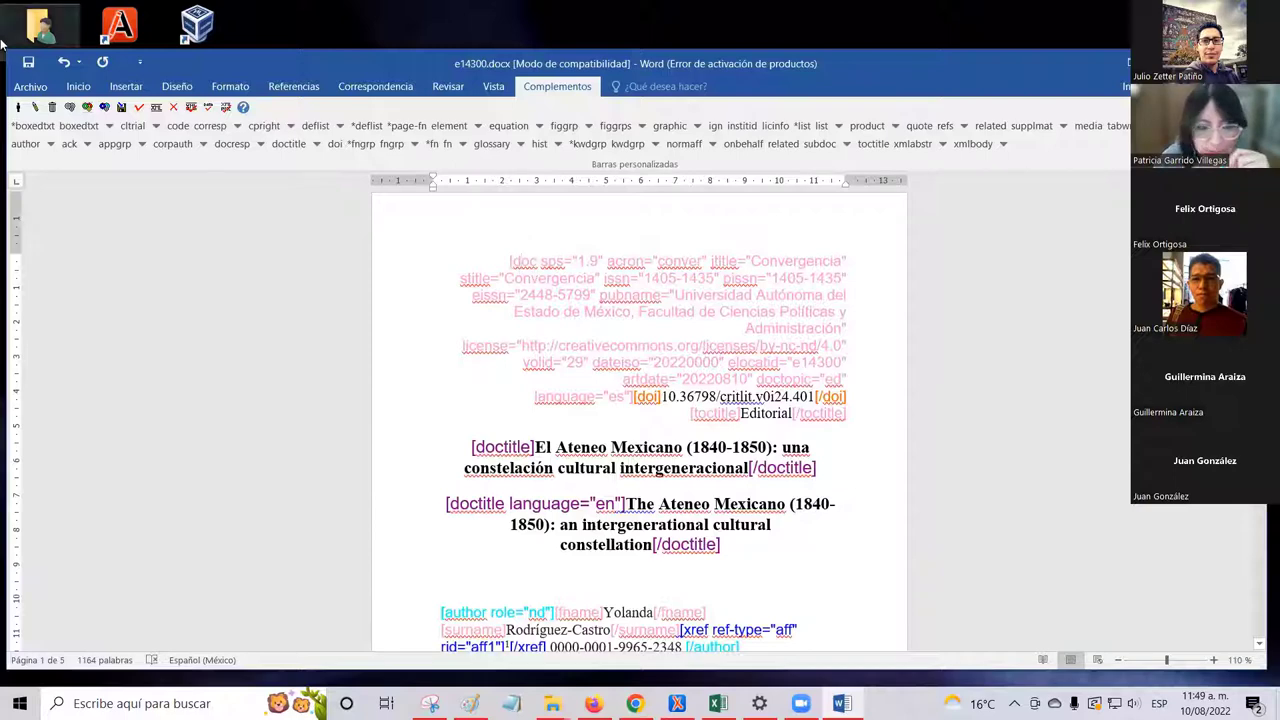
left_click(36, 110)
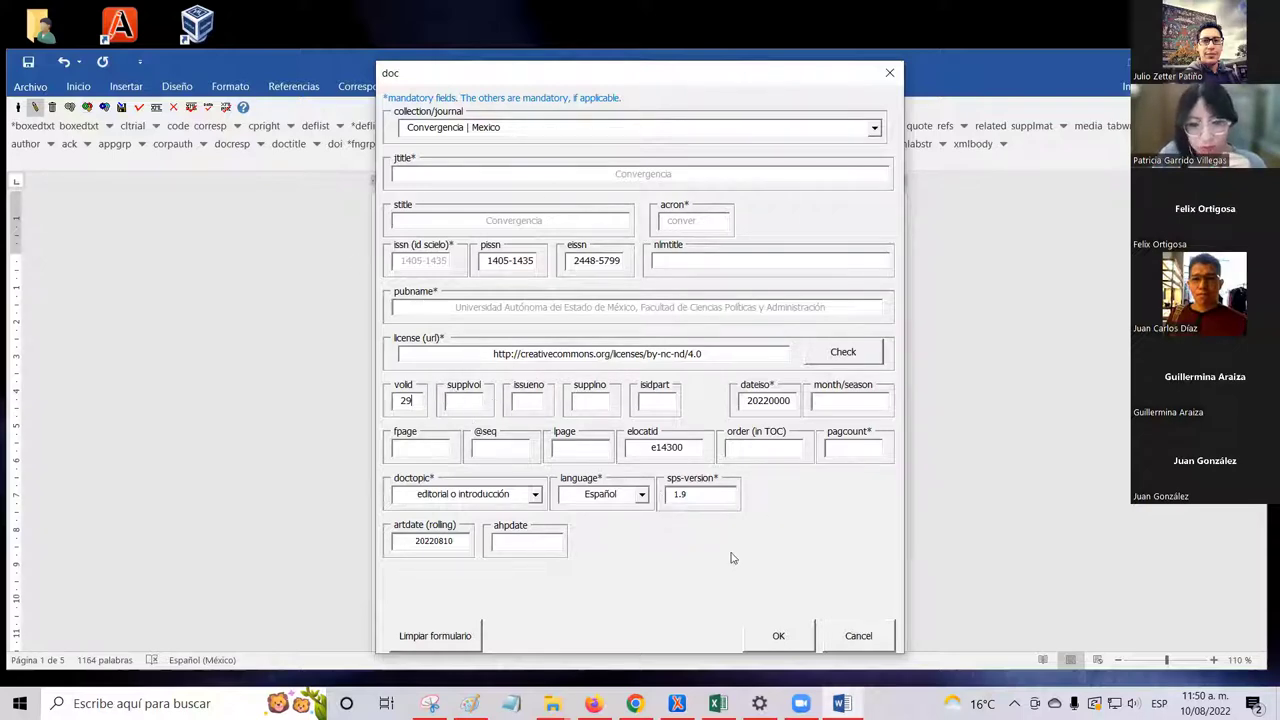
left_click(770, 634)
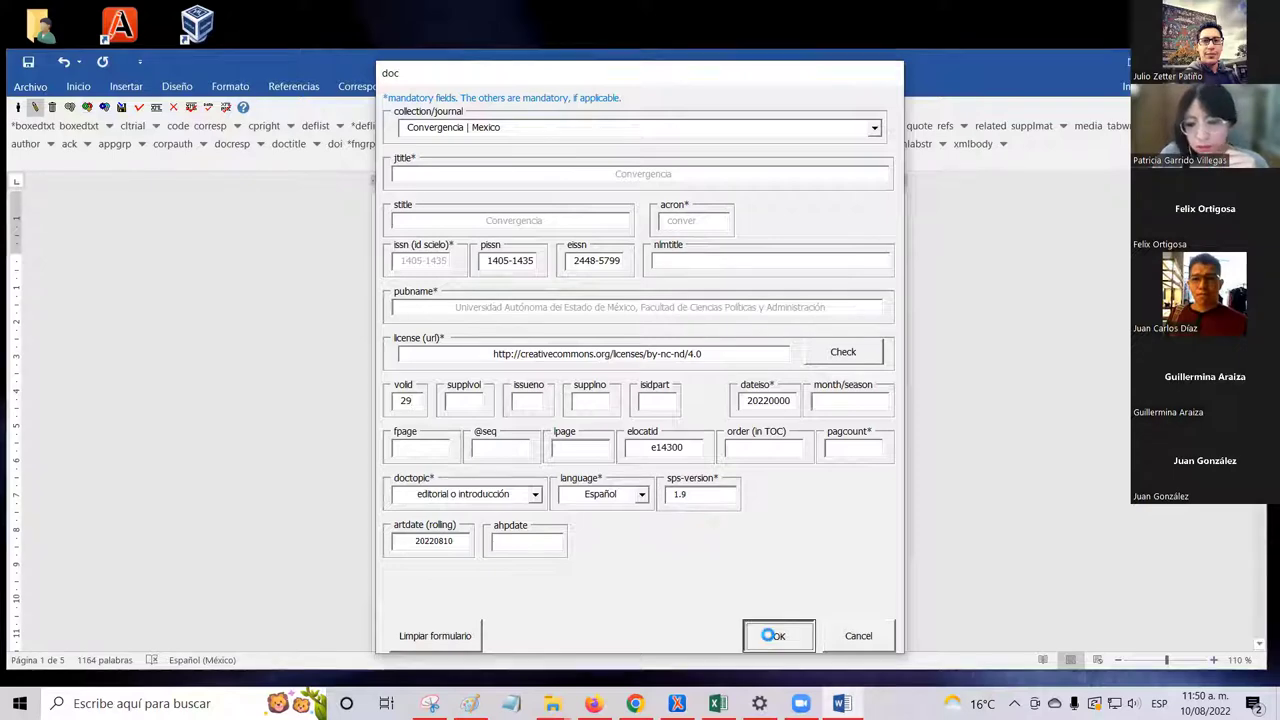
left_click(708, 379)
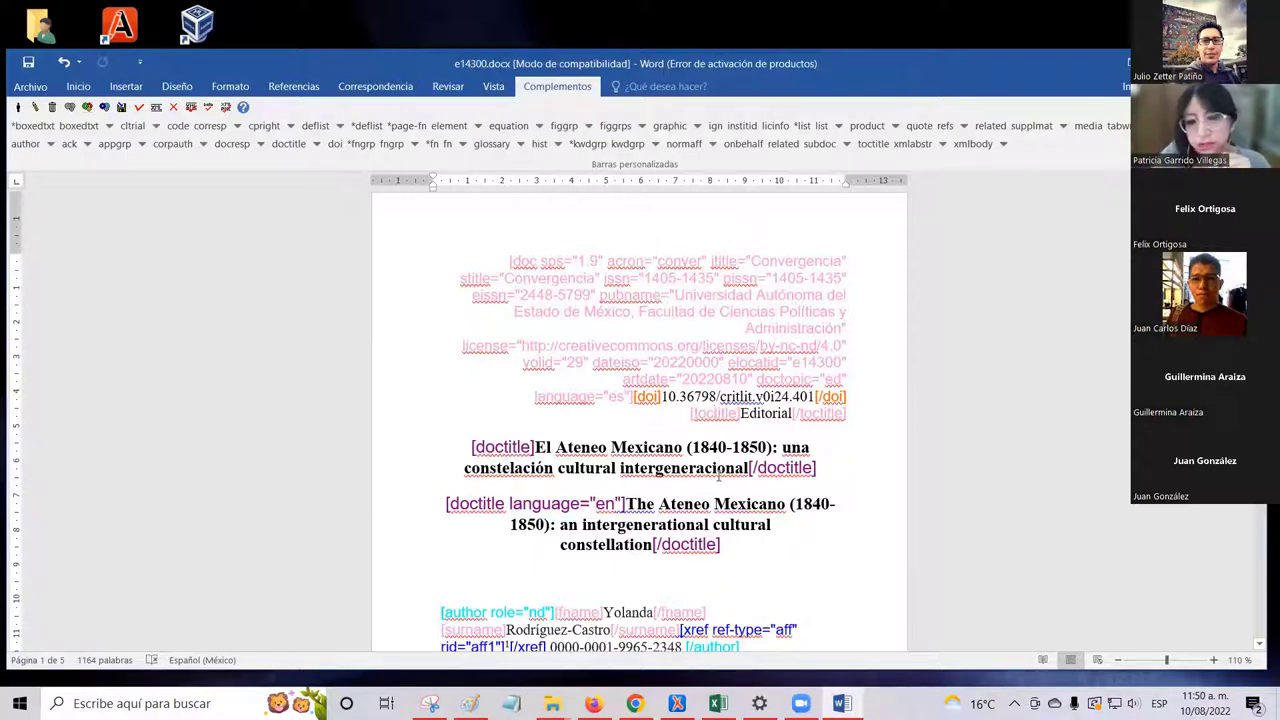
left_click(713, 415)
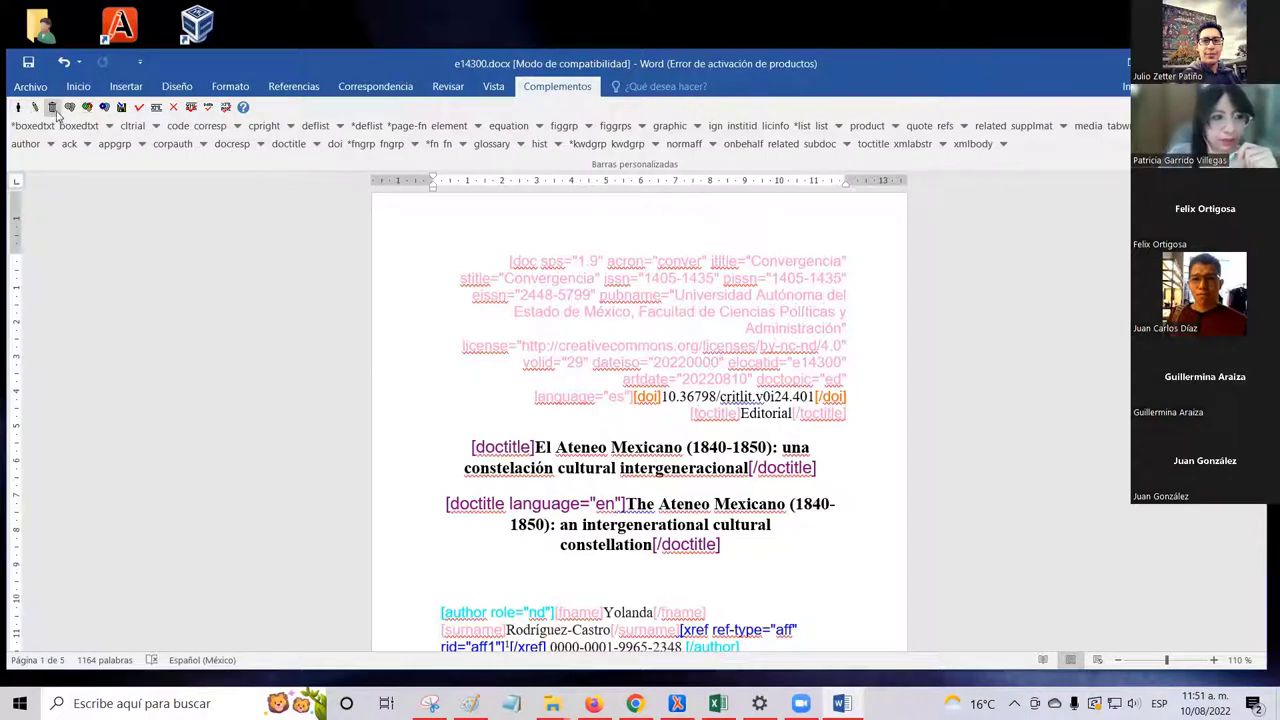
left_click(52, 108)
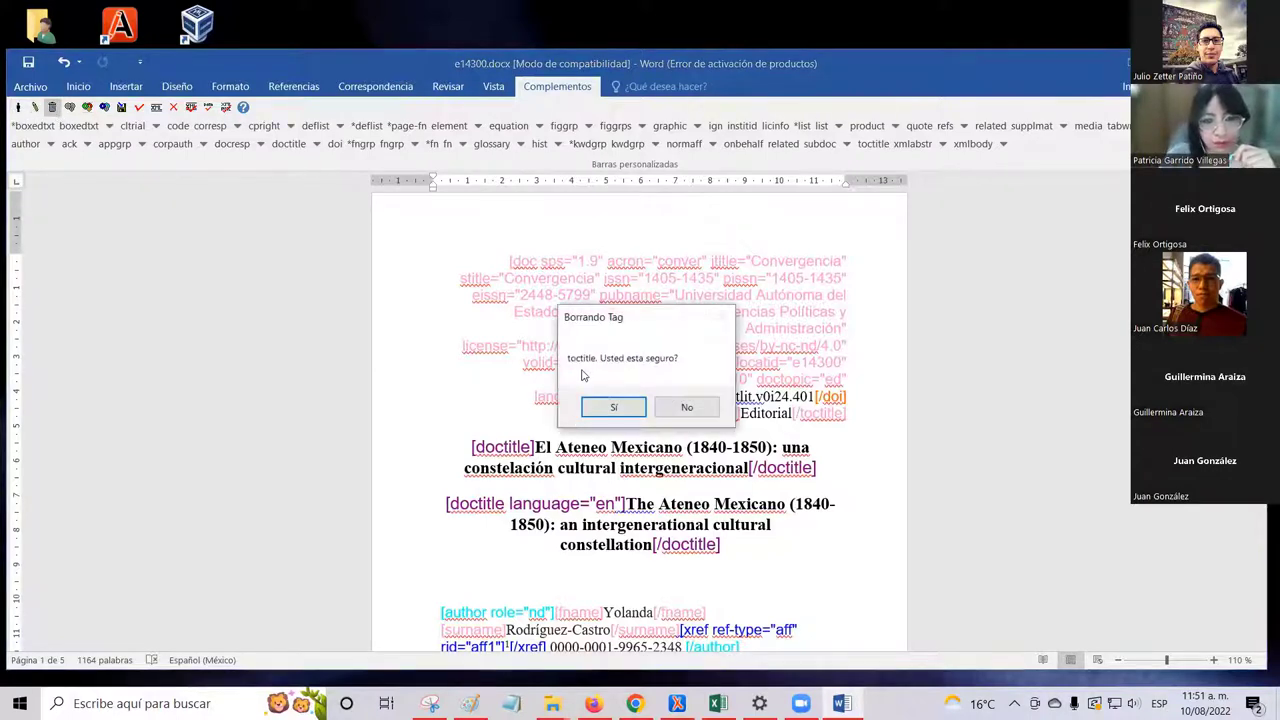
left_click(678, 414)
left_click(749, 429)
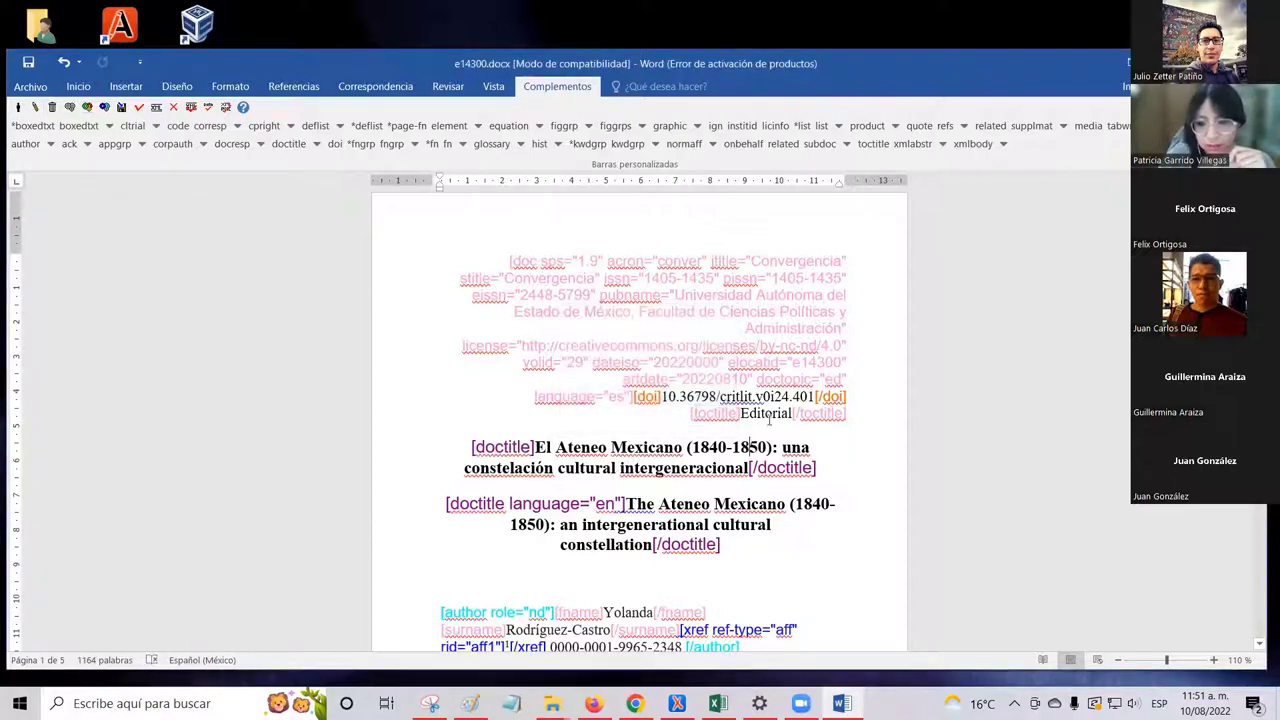
- Delete the toctitle tag around the Editorial section heading and confirm the deletion
double_click(755, 414)
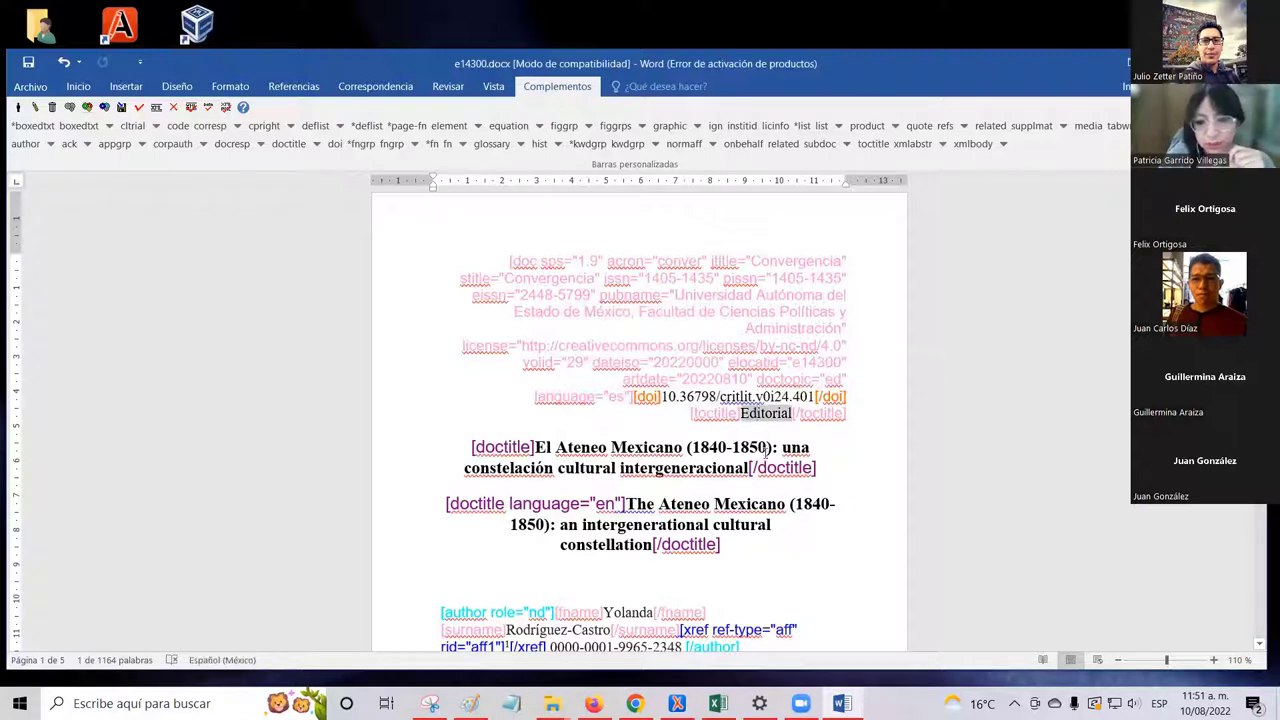
left_click(705, 422)
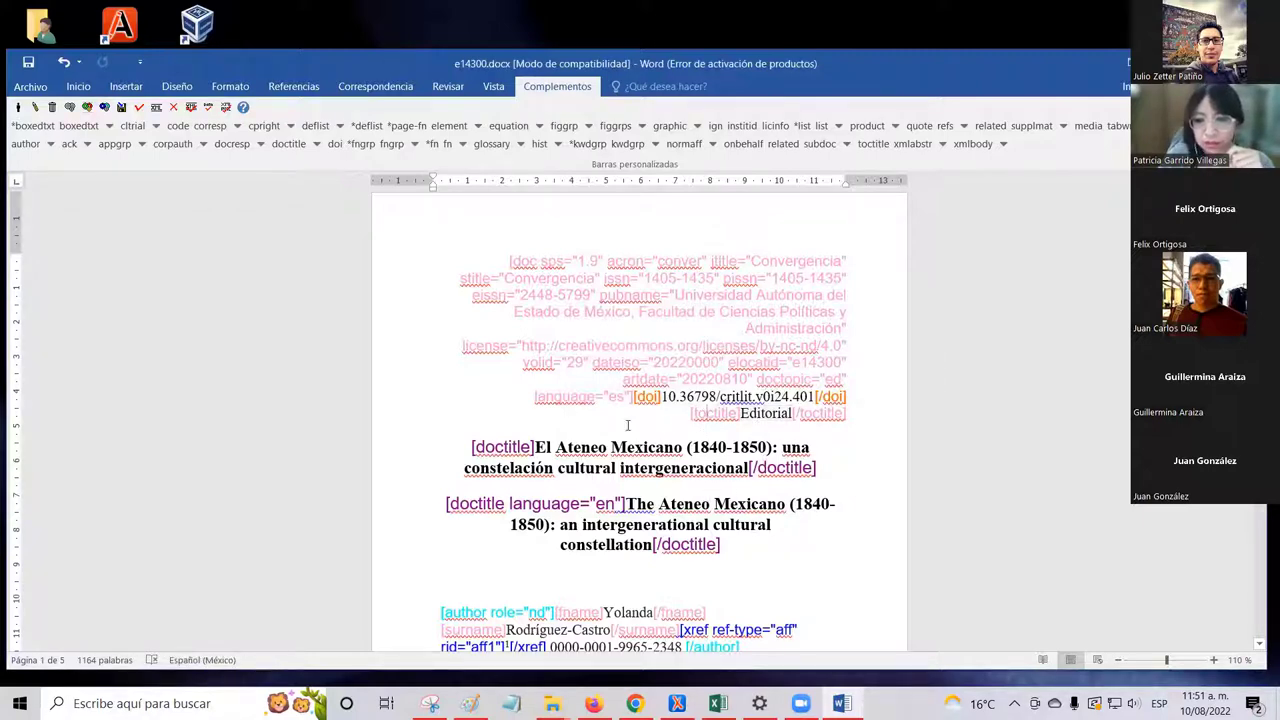
left_click(52, 107)
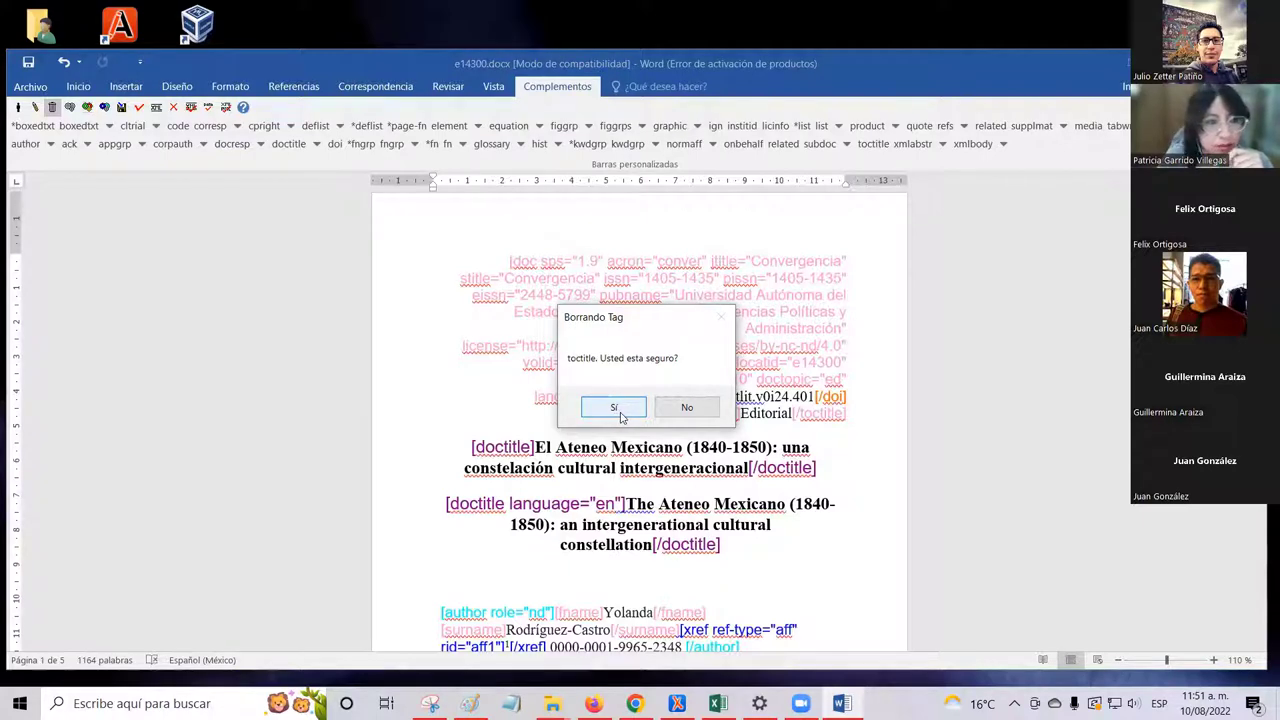
left_click(614, 408)
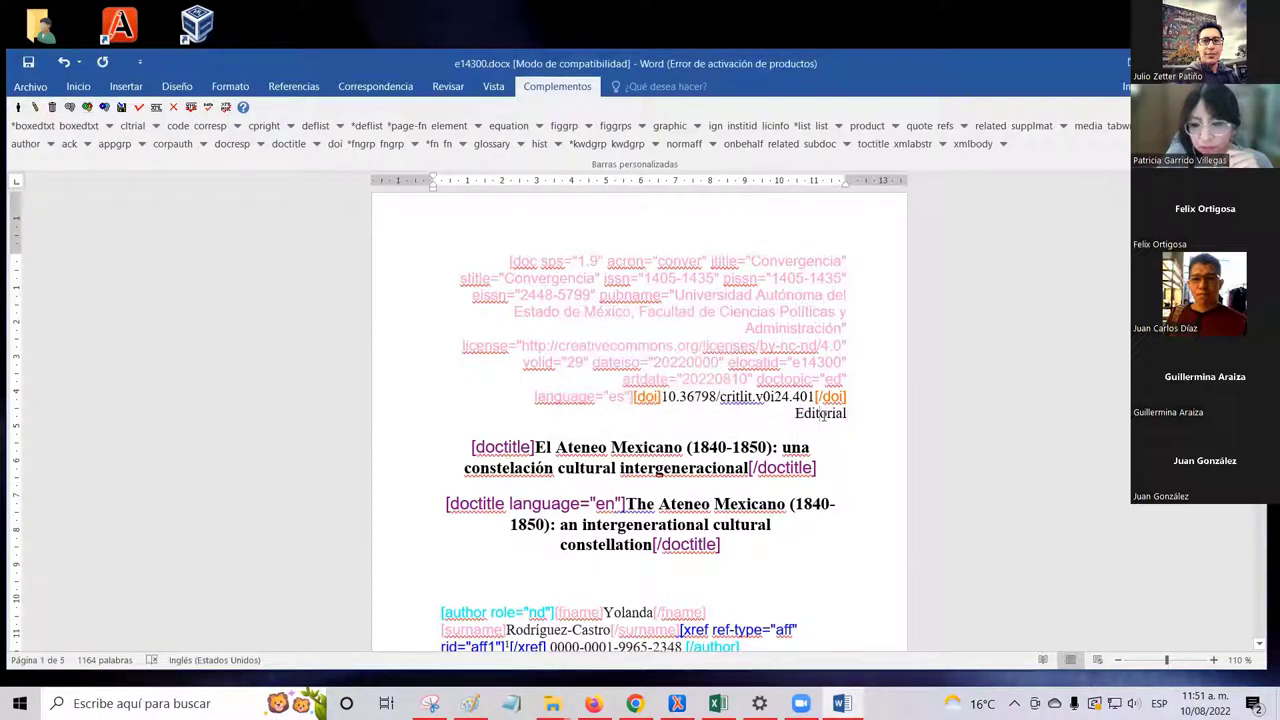
- Tag the Editorial section heading as toctitle
double_click(820, 413)
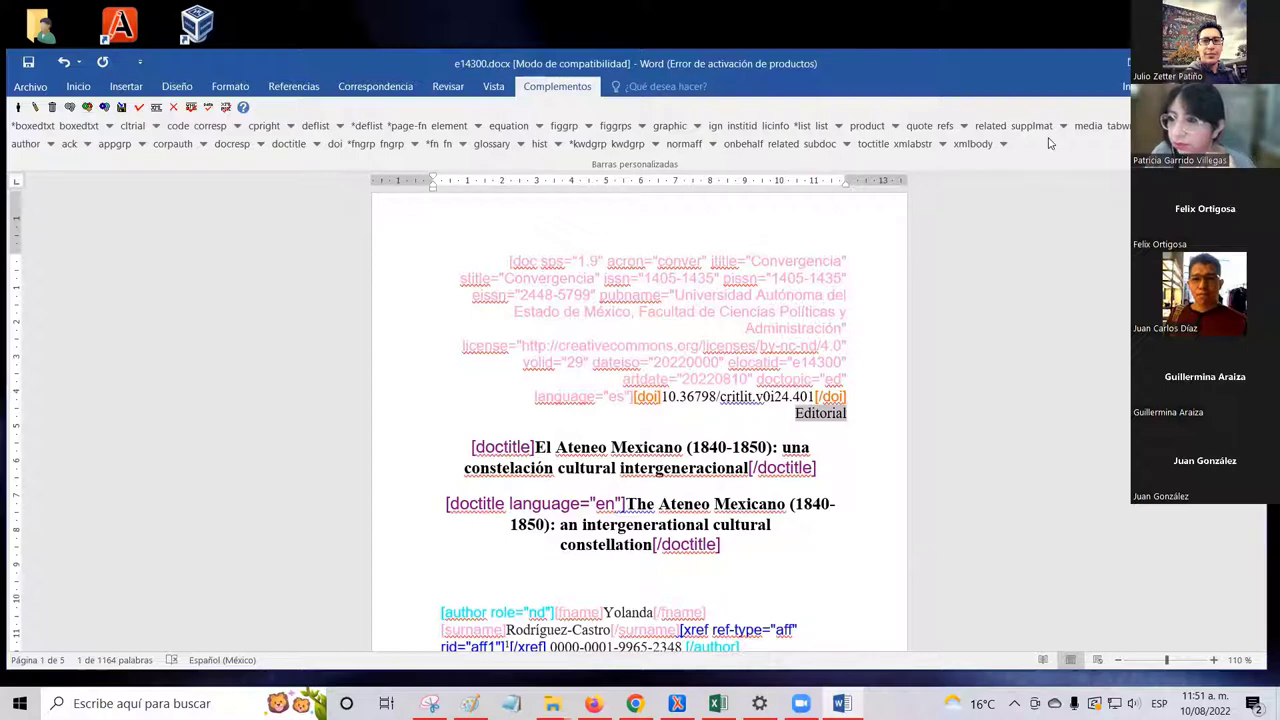
left_click(873, 144)
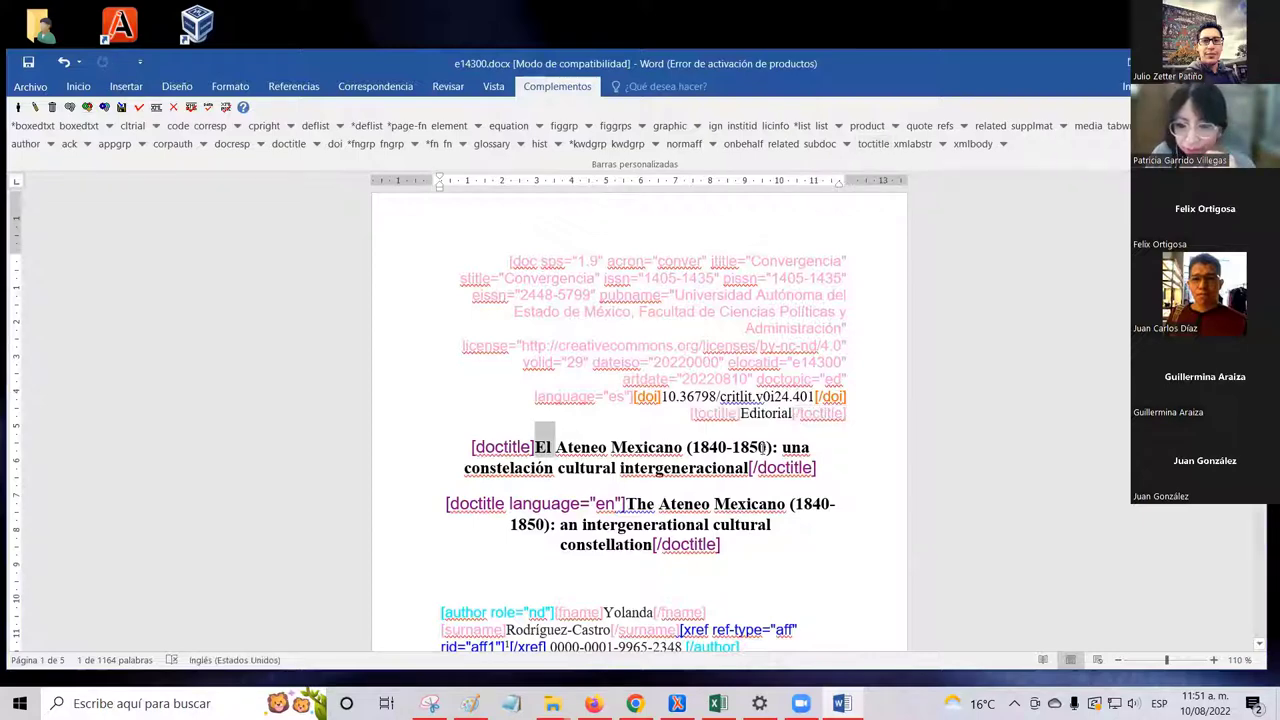
left_click(765, 447)
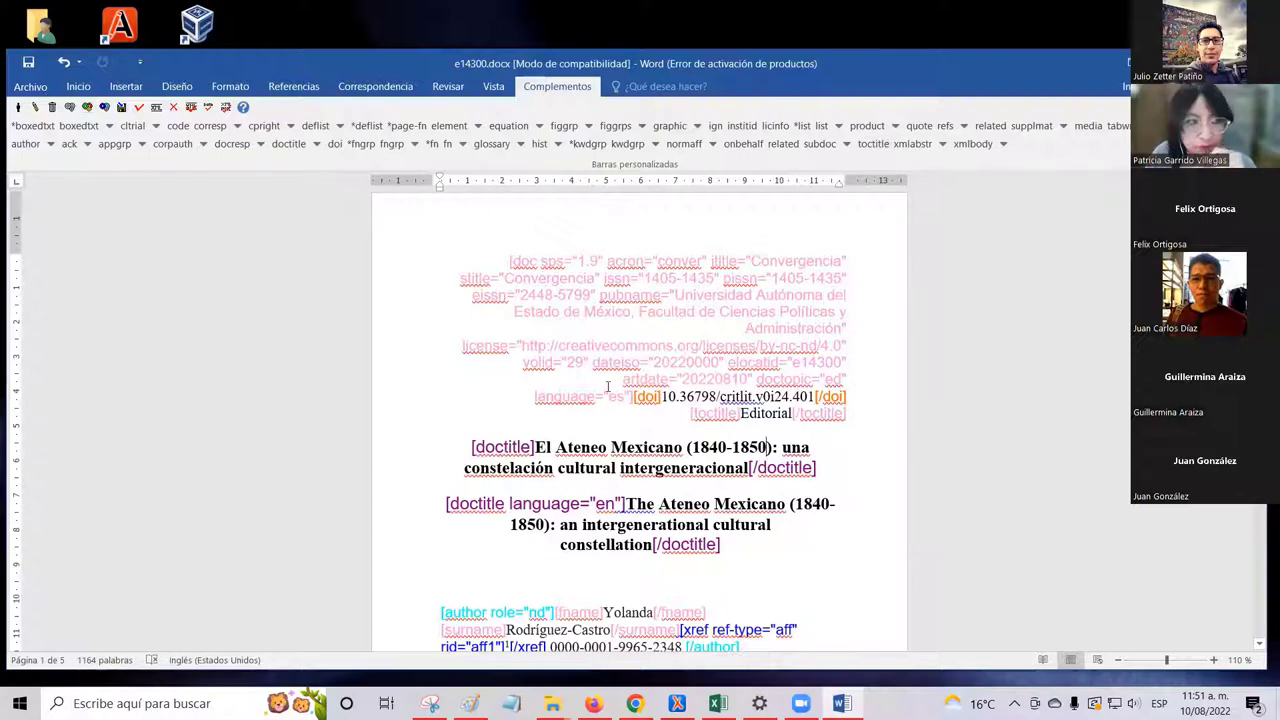
scroll(607, 387, "down", 3)
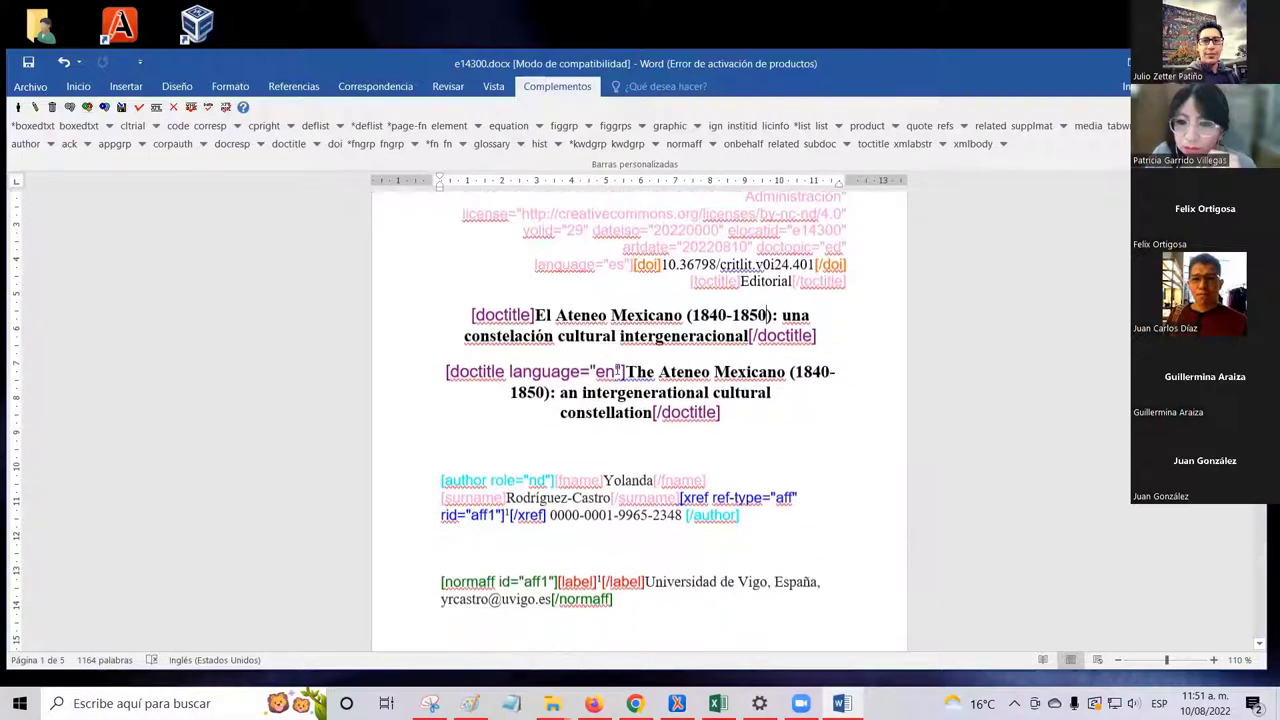
scroll(619, 371, "down", 1)
scroll(595, 385, "down", 1)
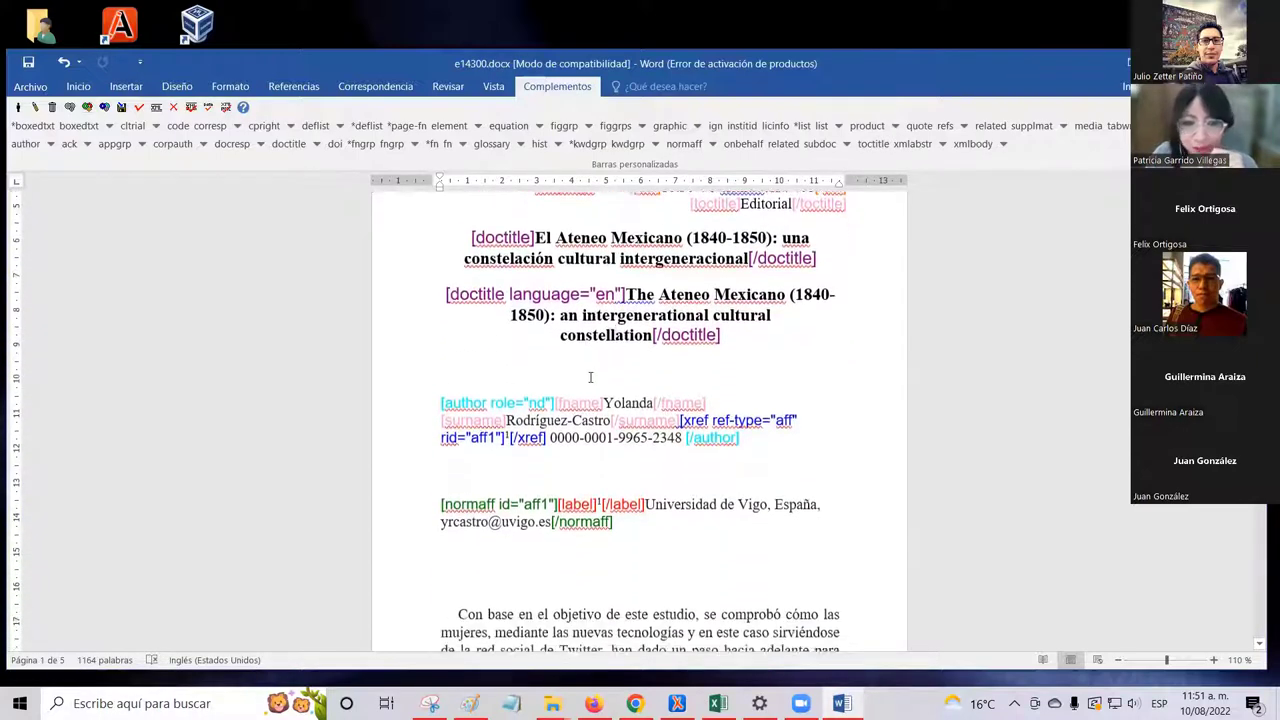